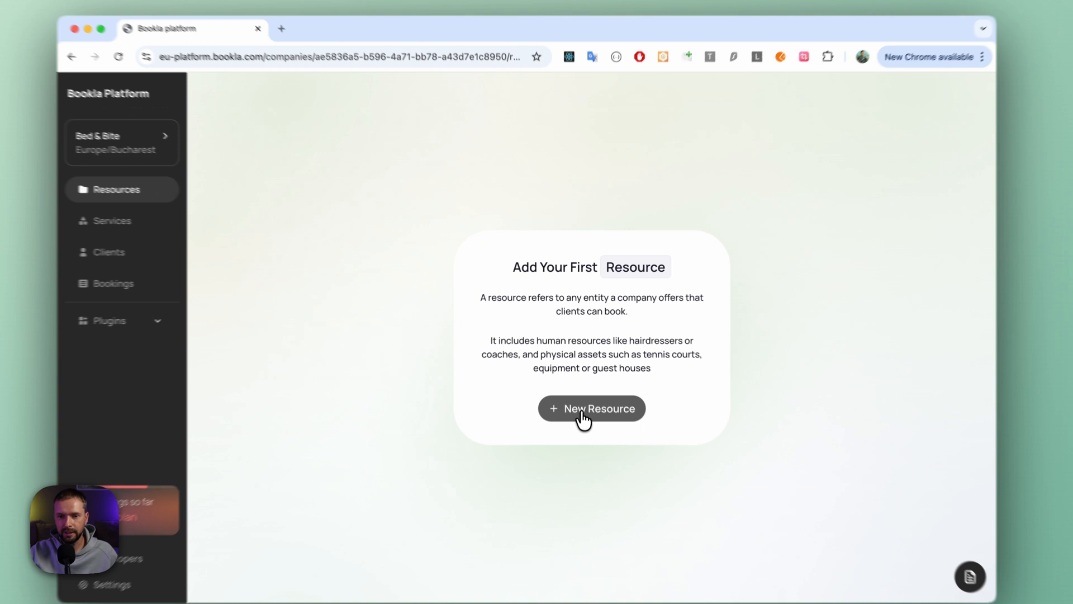
- Create a new resource named "Castle" and open its closing periods
left_click(582, 412)
left_click(531, 346)
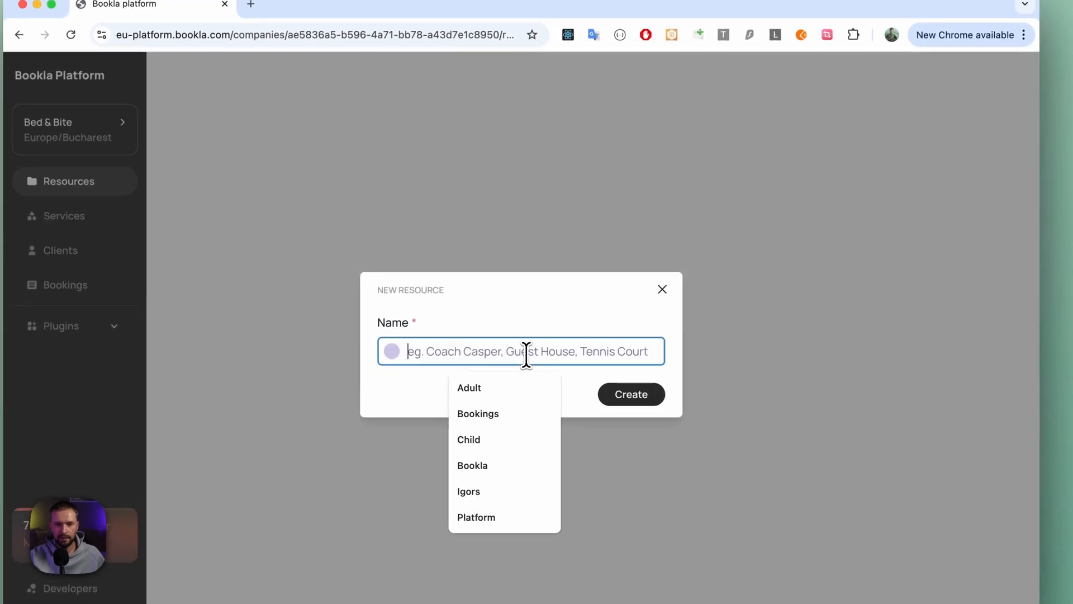
type("Castle")
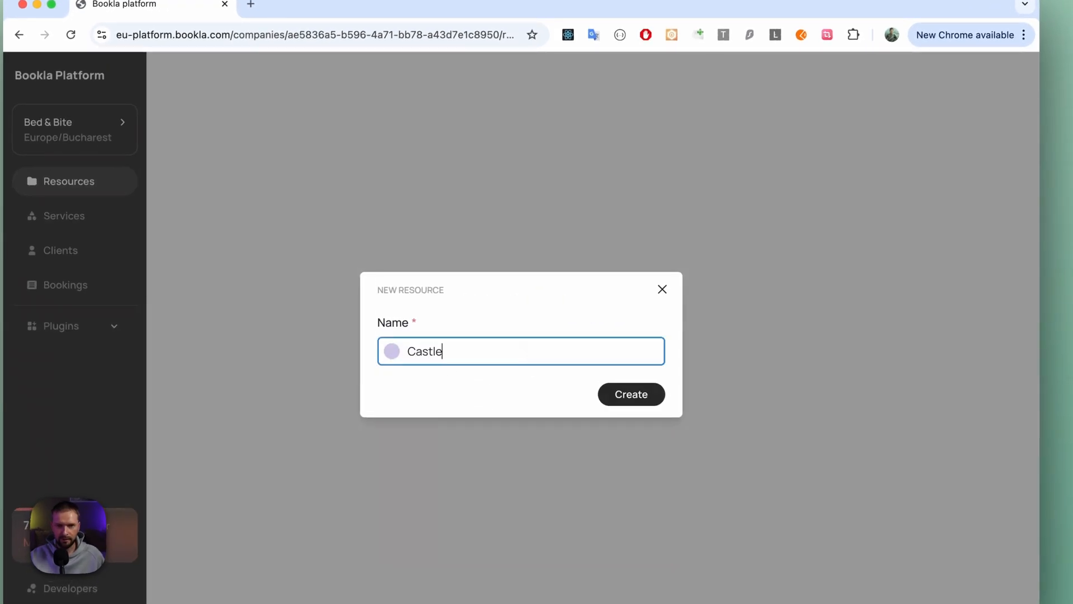
left_click(643, 398)
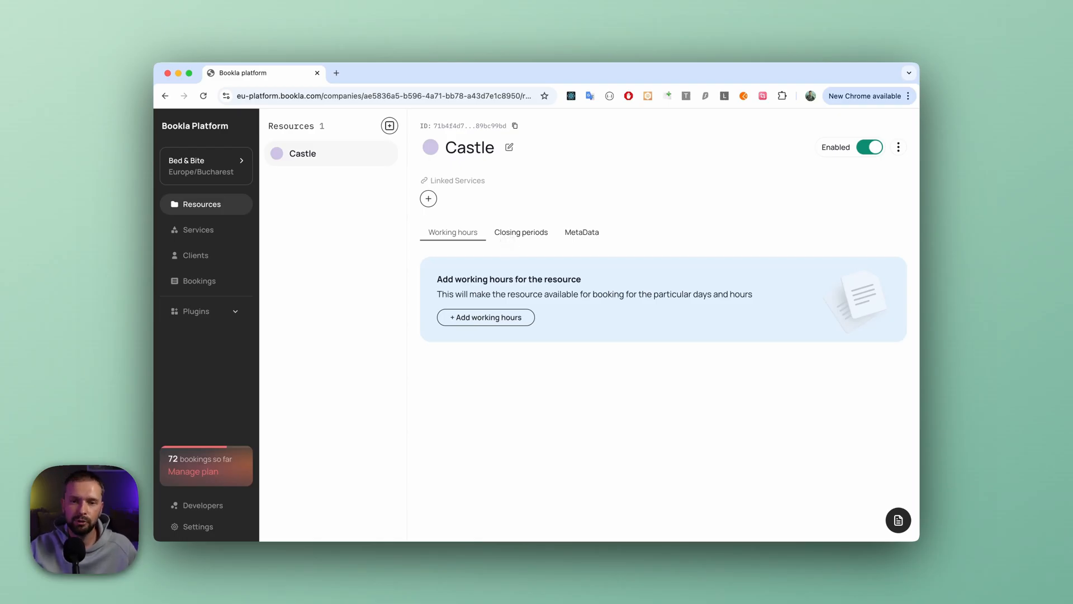
left_click(509, 241)
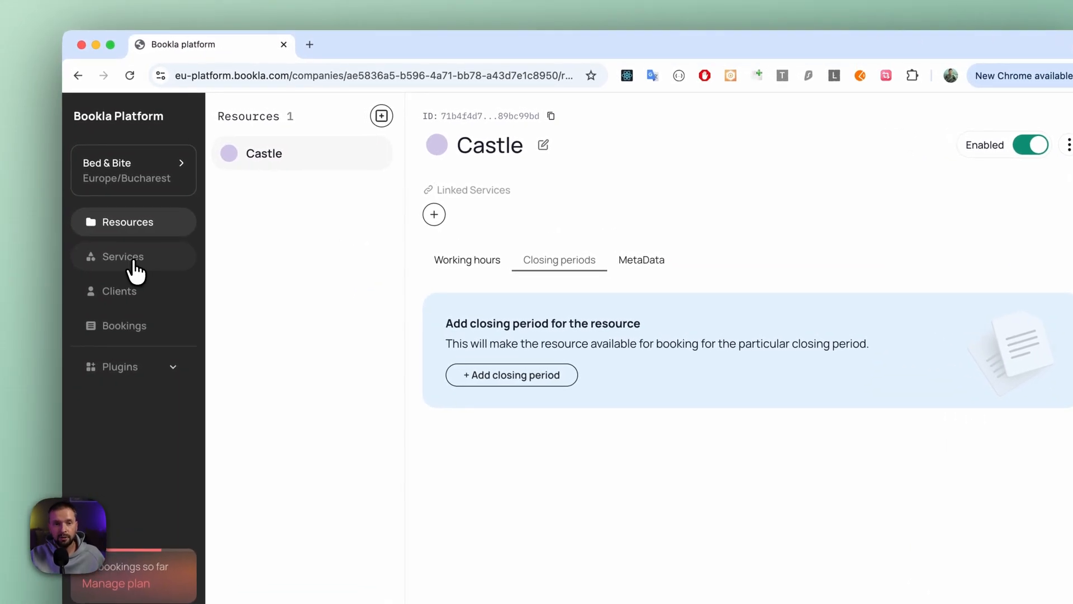
- Start a new service named "Castle rental" and proceed to the service type choice
left_click(134, 270)
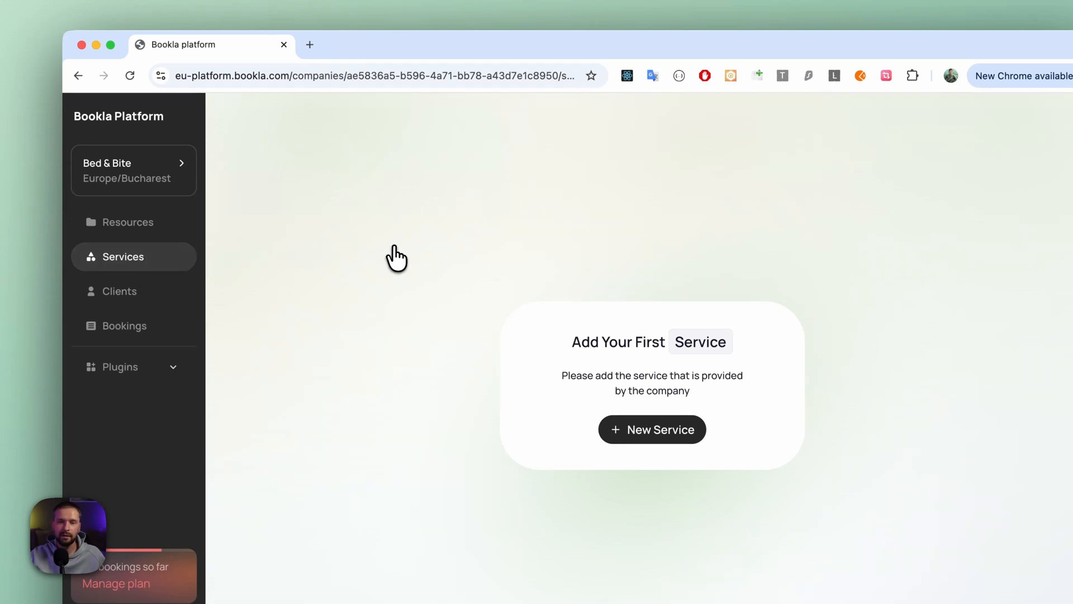
left_click(650, 433)
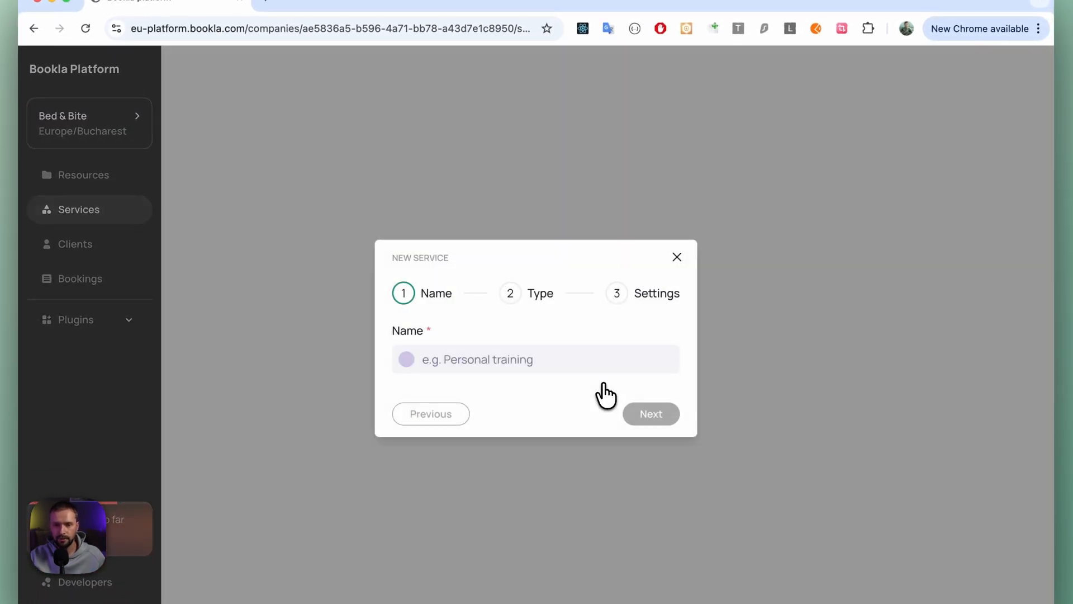
left_click(560, 364)
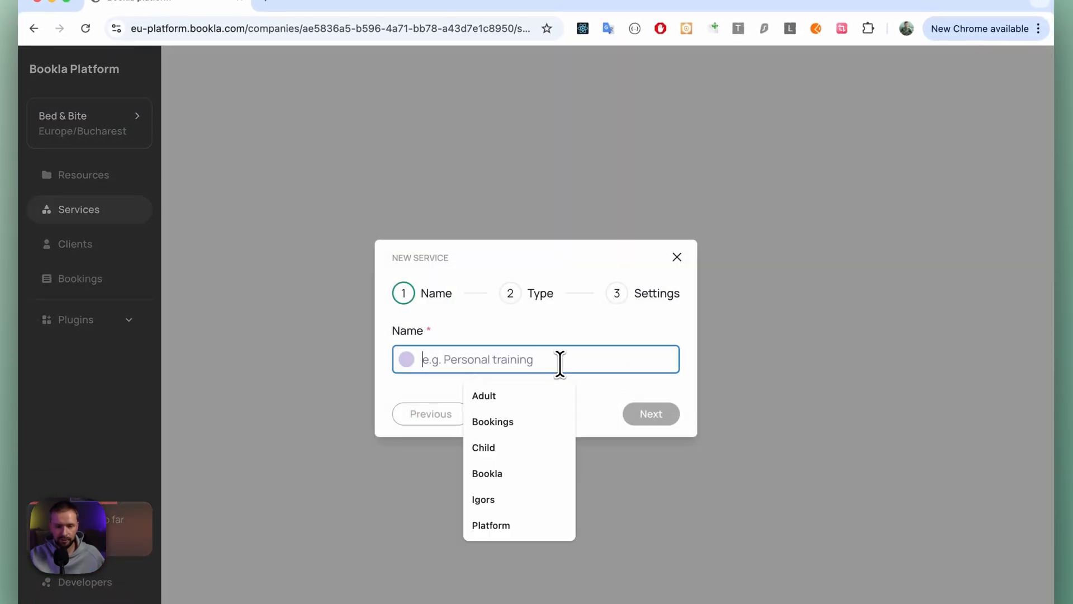
type("Castle re")
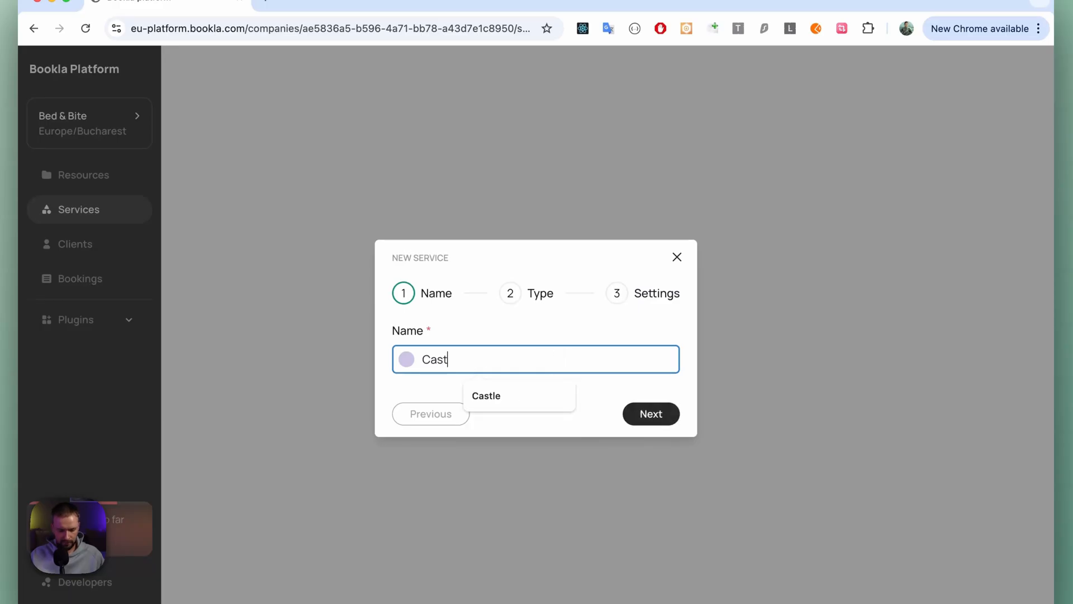
type("ntal")
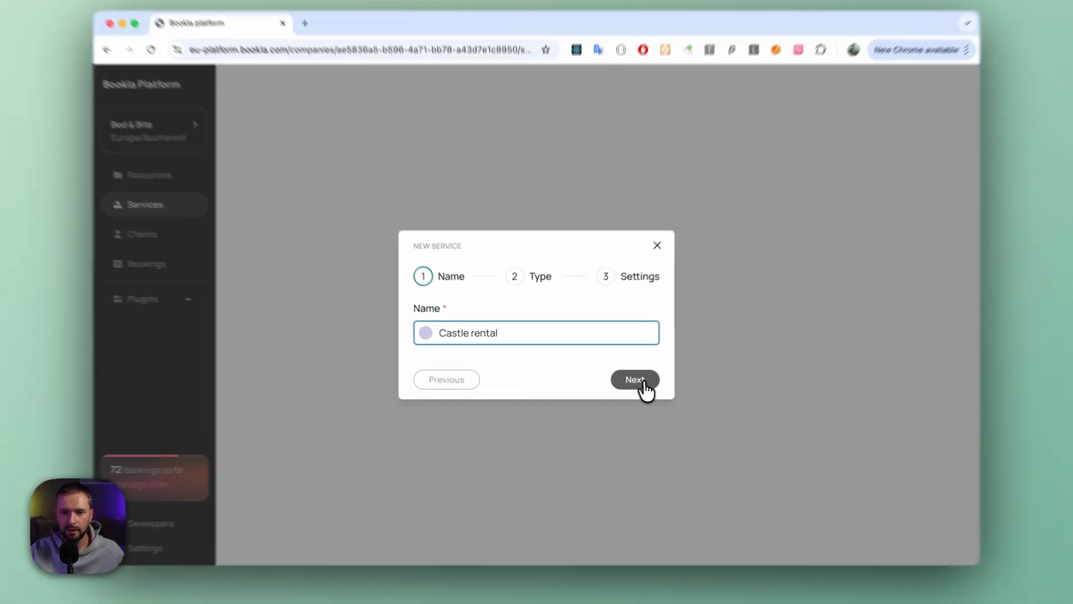
left_click(622, 381)
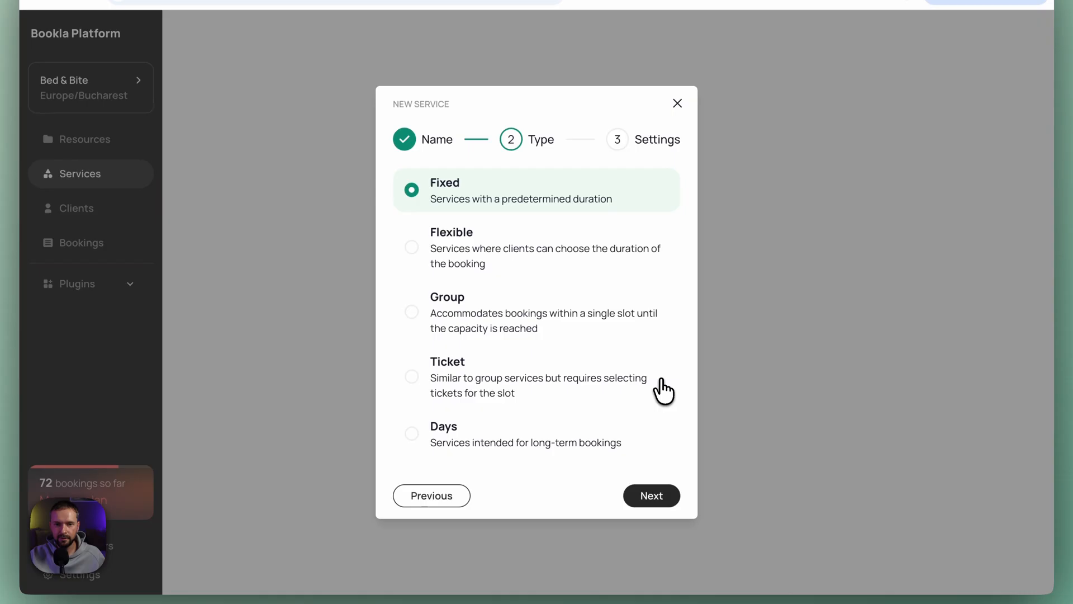
- Choose the Days type for the service, keep the Instant booking policy, and create the service
left_click(413, 436)
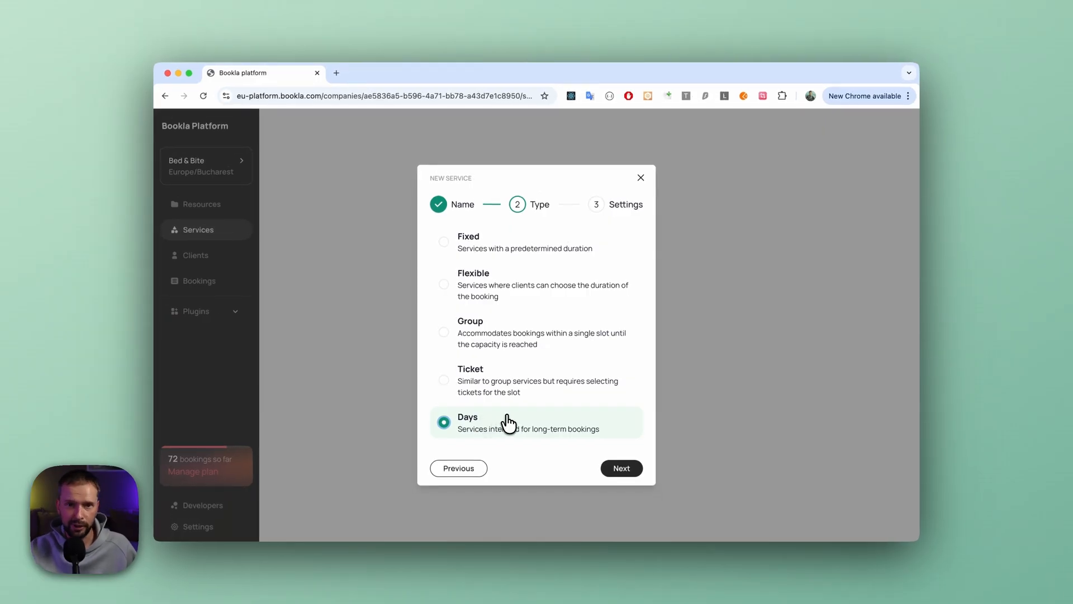
left_click(610, 464)
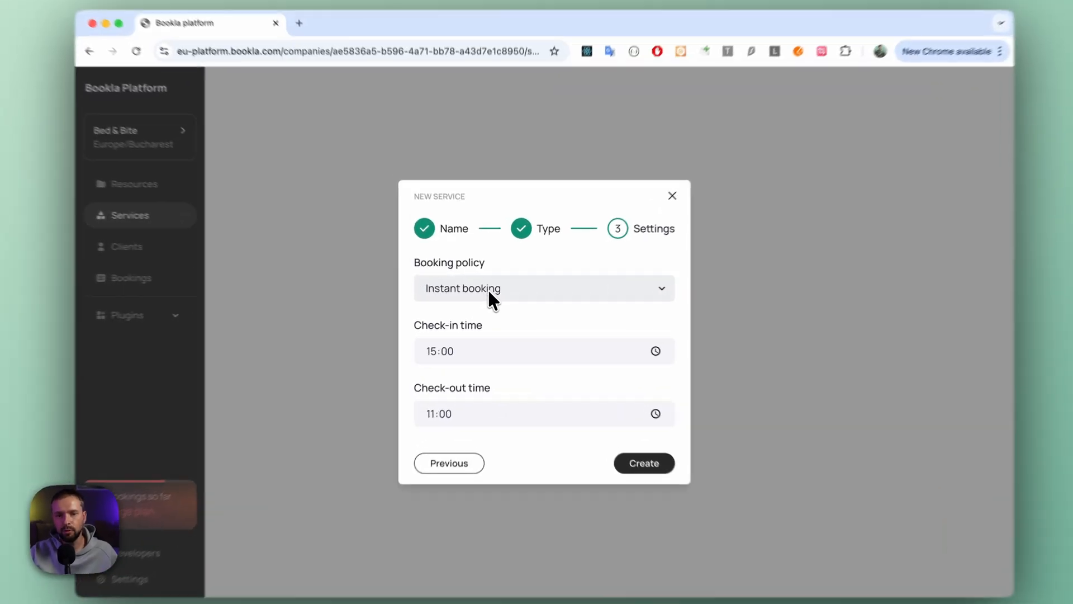
left_click(487, 290)
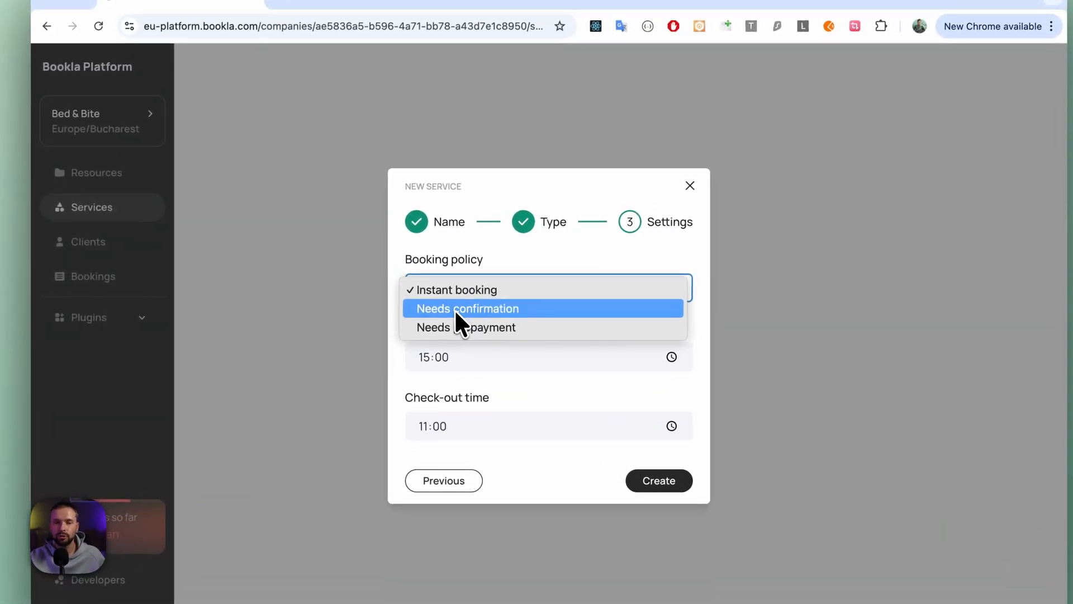
key("Down")
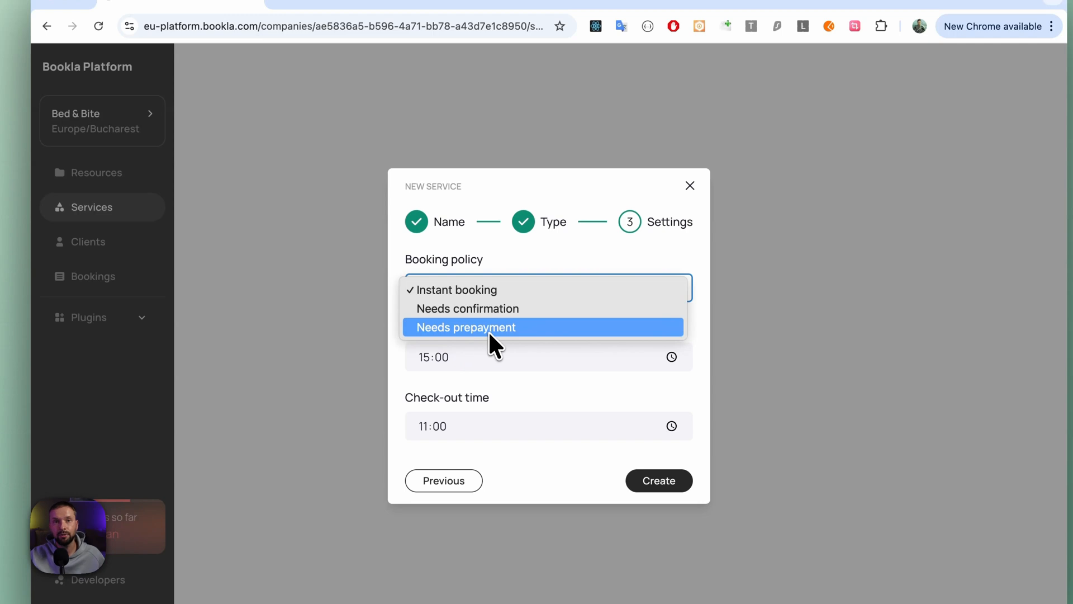
left_click(517, 263)
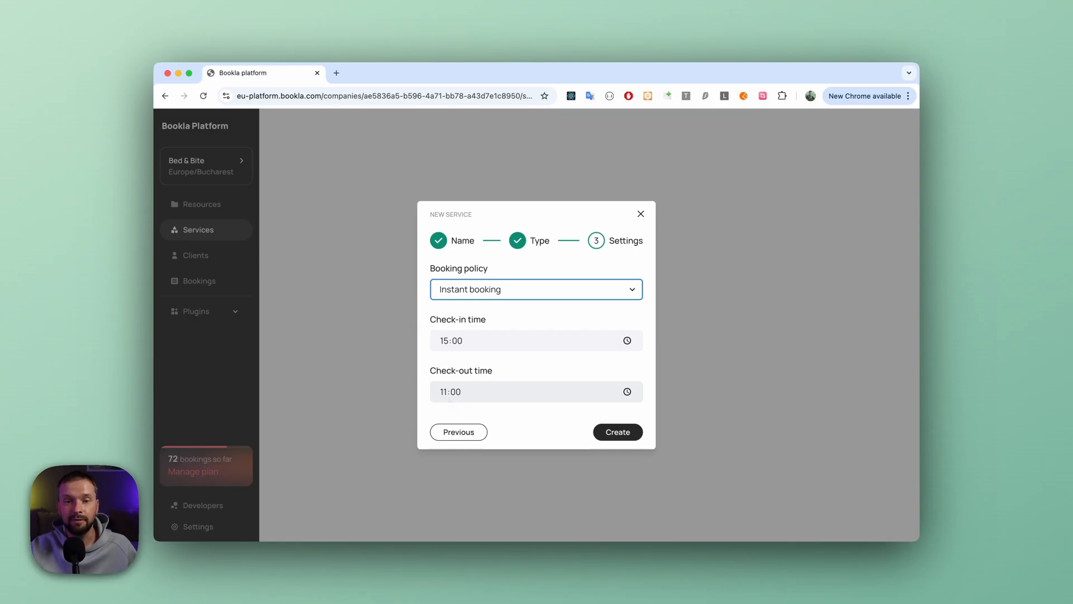
left_click(627, 435)
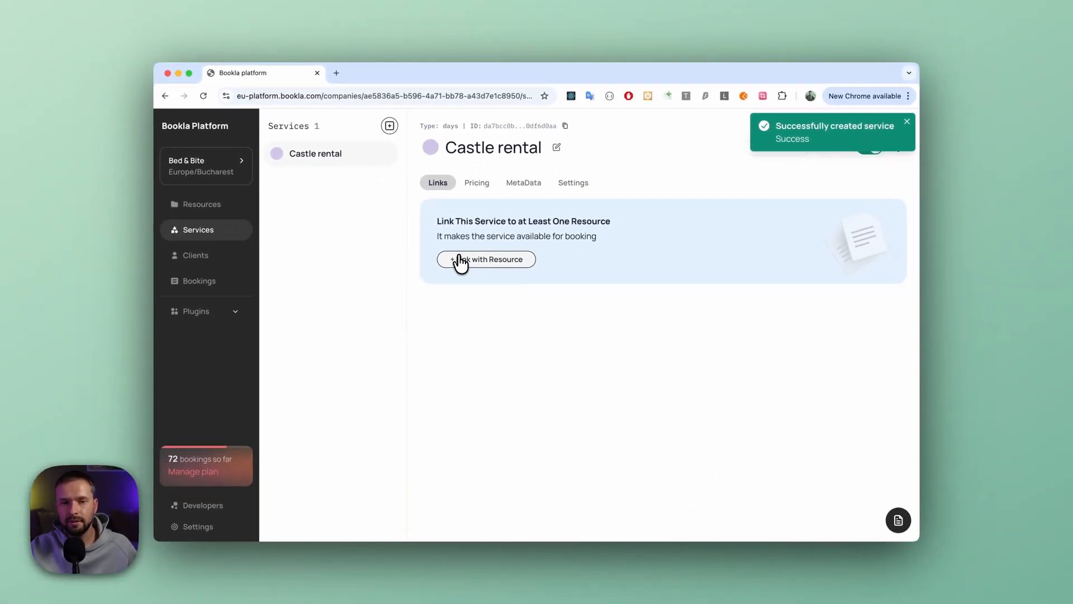
- Link the Castle resource to the Castle rental service
left_click(477, 259)
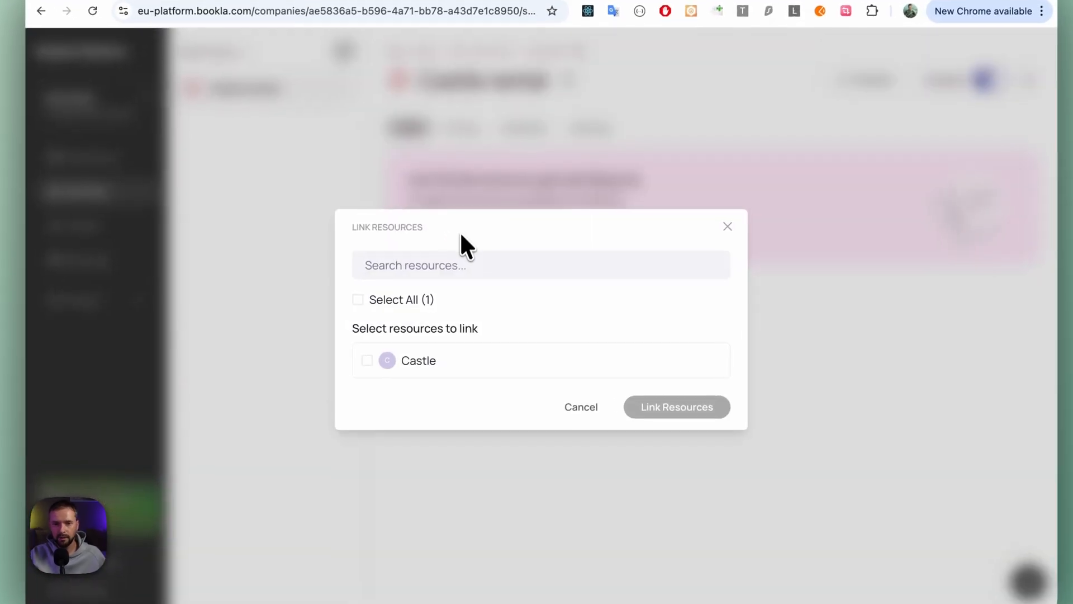
left_click(377, 359)
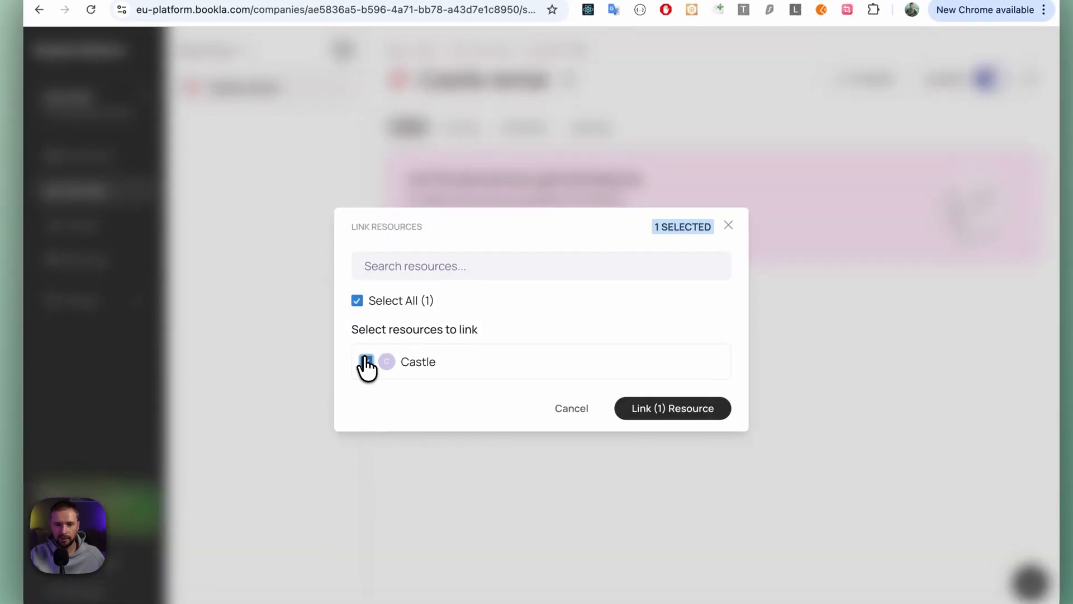
left_click(661, 412)
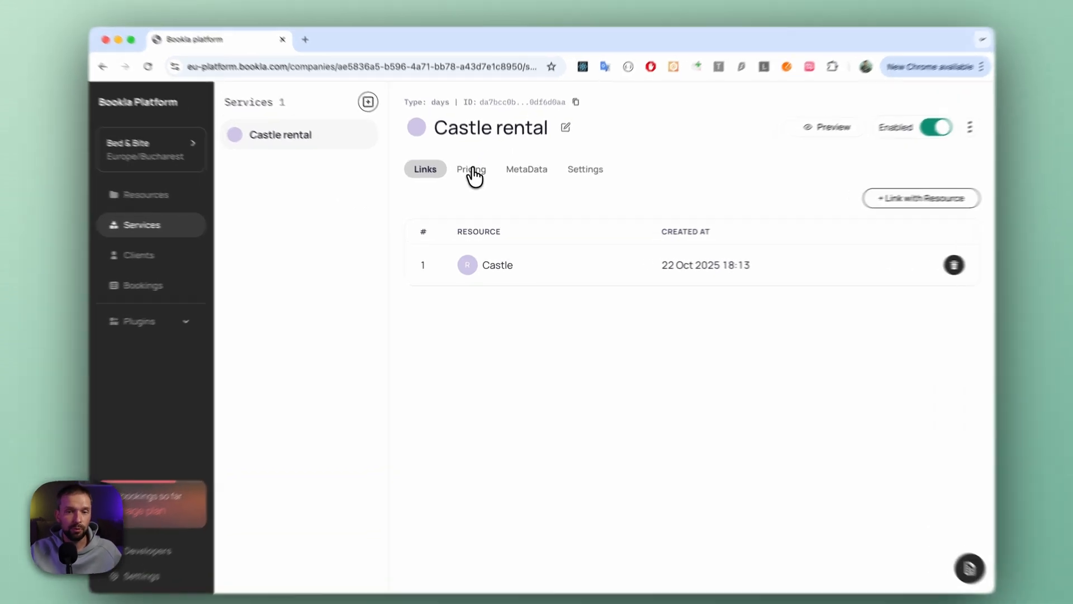
- Set the Castle rental service's pricing currency to Euro and save it
left_click(478, 186)
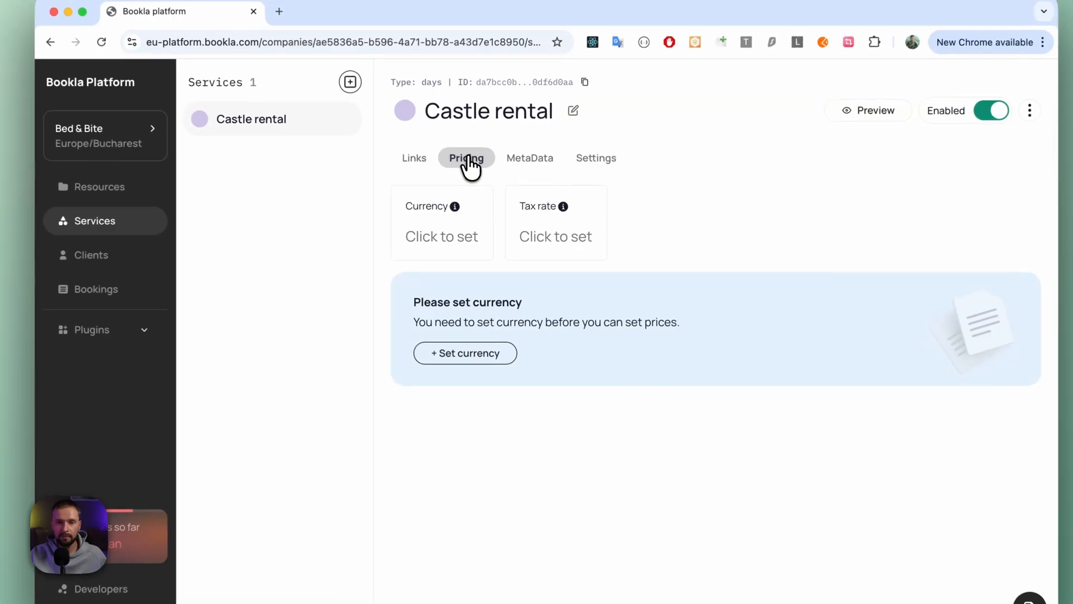
left_click(453, 238)
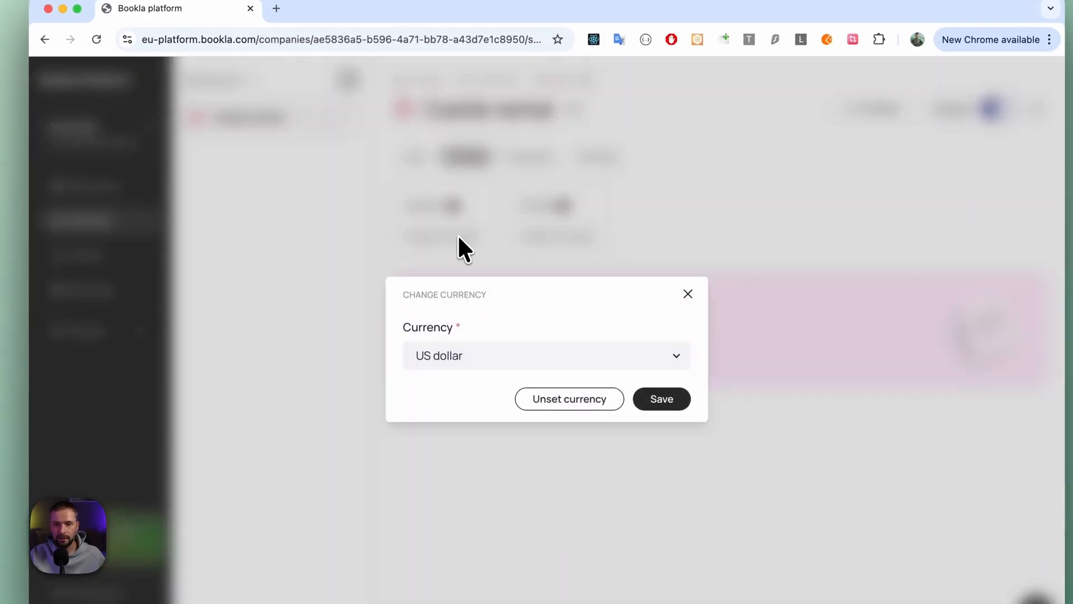
left_click(486, 358)
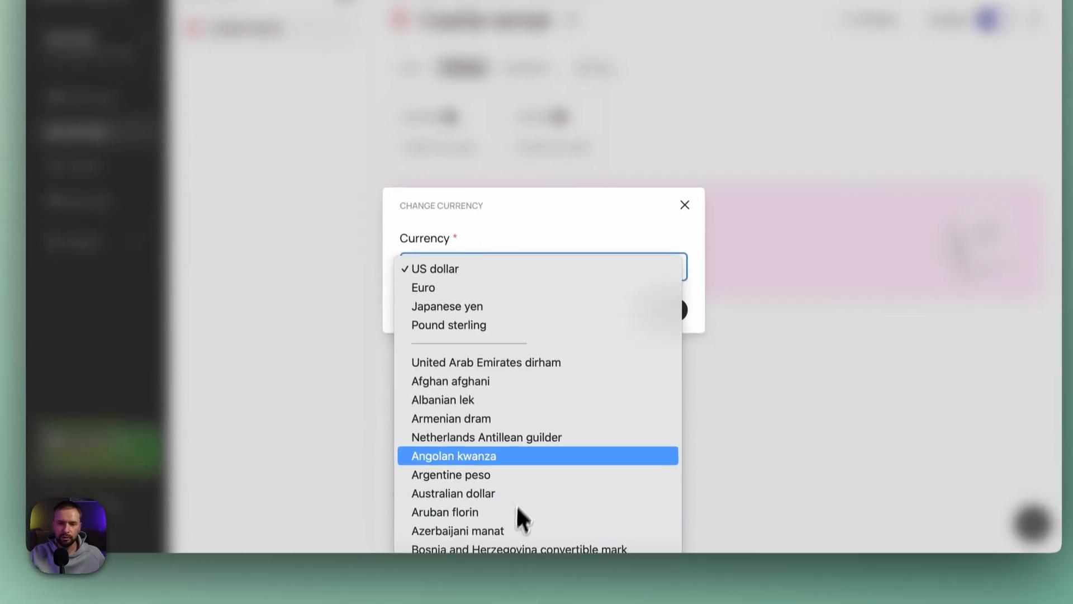
scroll(531, 450, "down", 15)
scroll(531, 444, "up", 10)
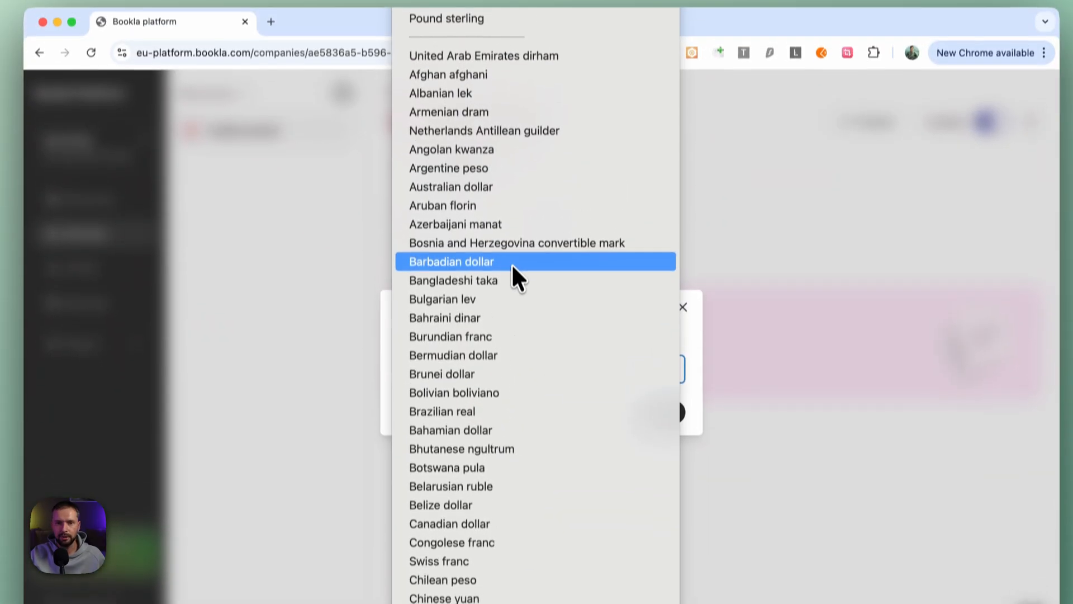
left_click(433, 36)
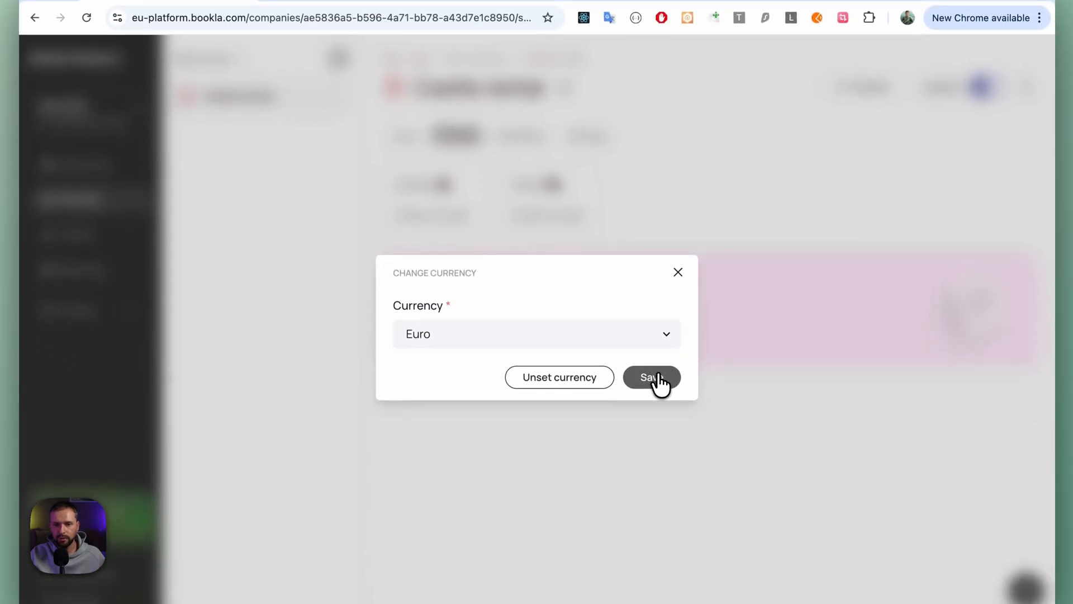
left_click(658, 376)
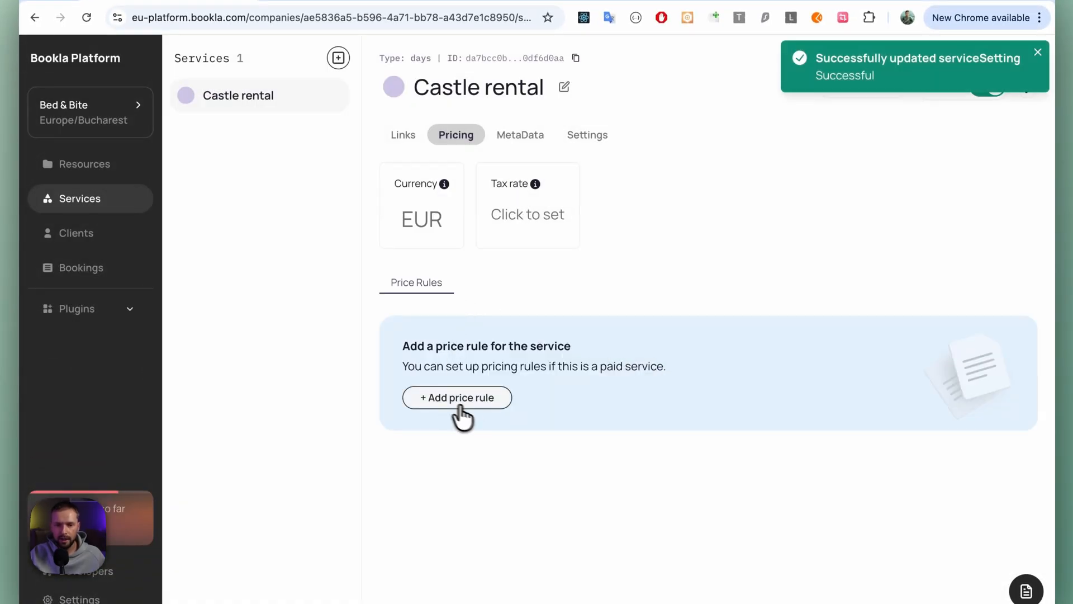
- Start a new price rule for the service with a price of 100.00 and add a day-of-week limit
left_click(460, 405)
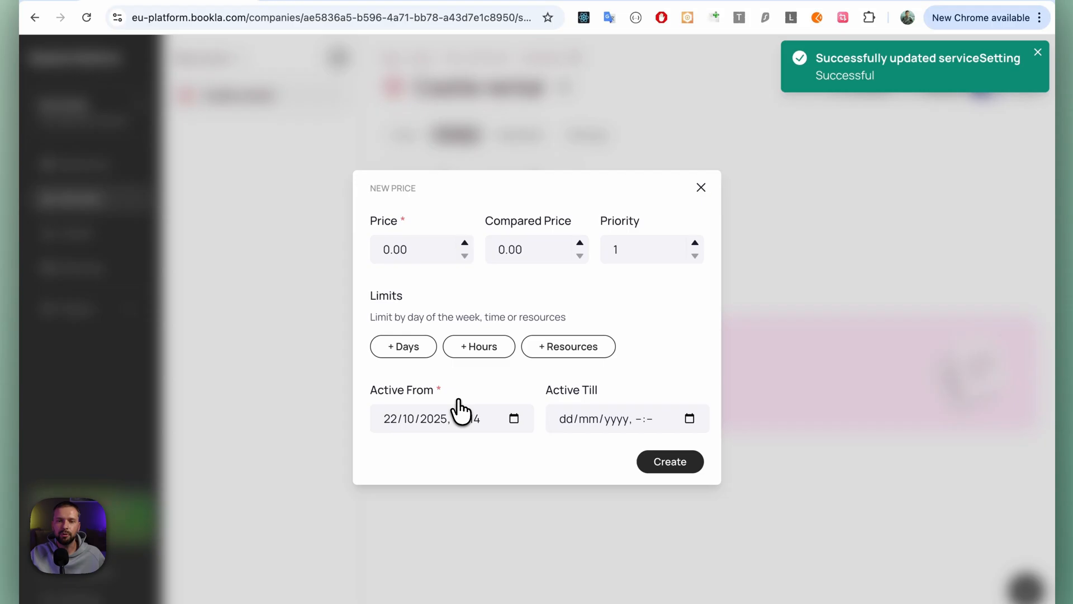
left_click(391, 246)
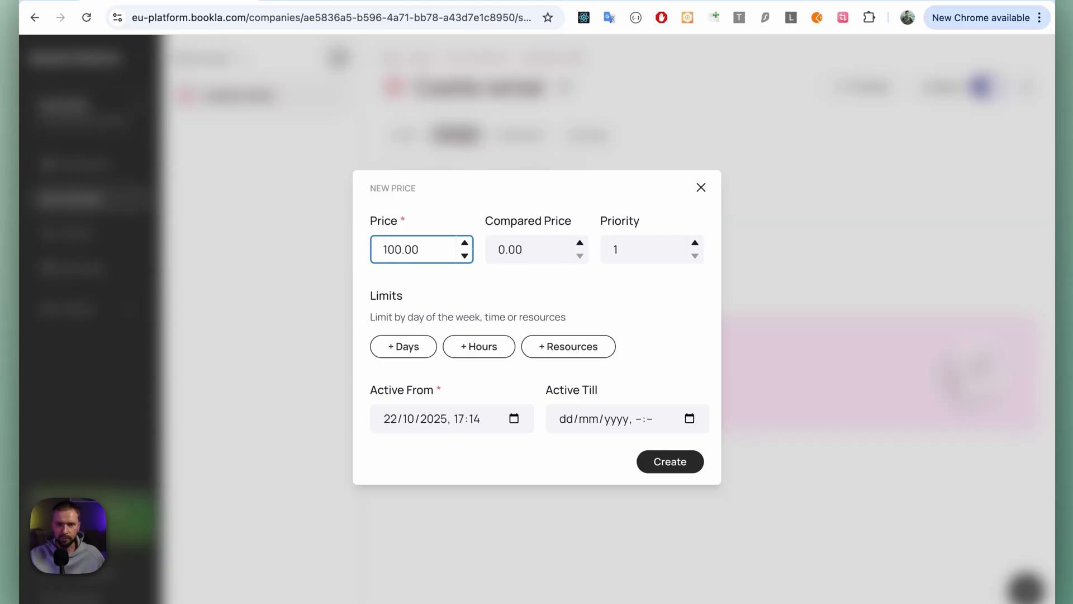
left_click(435, 284)
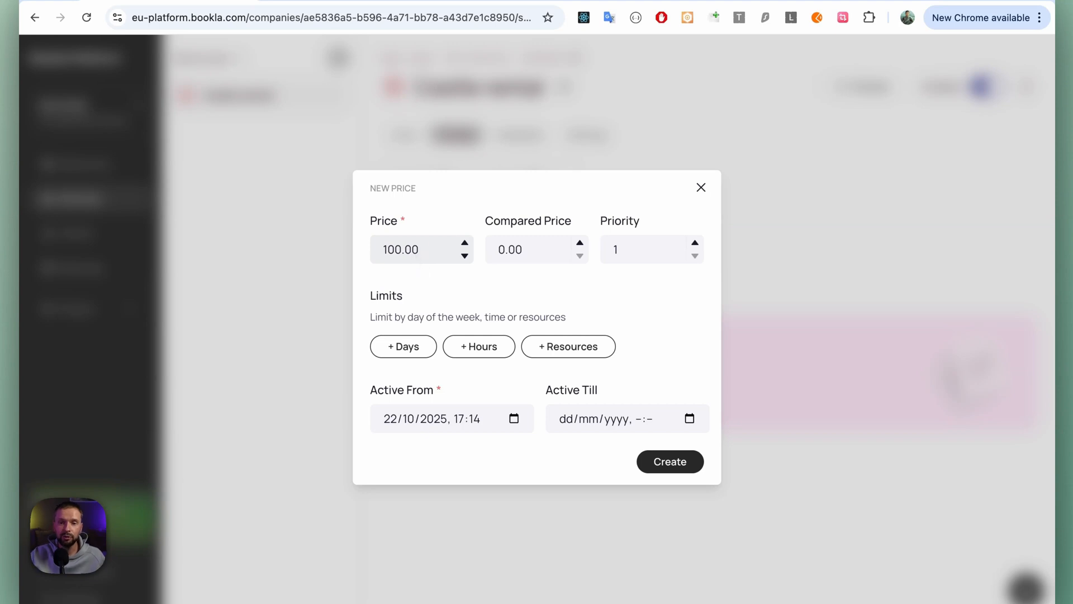
left_click(420, 350)
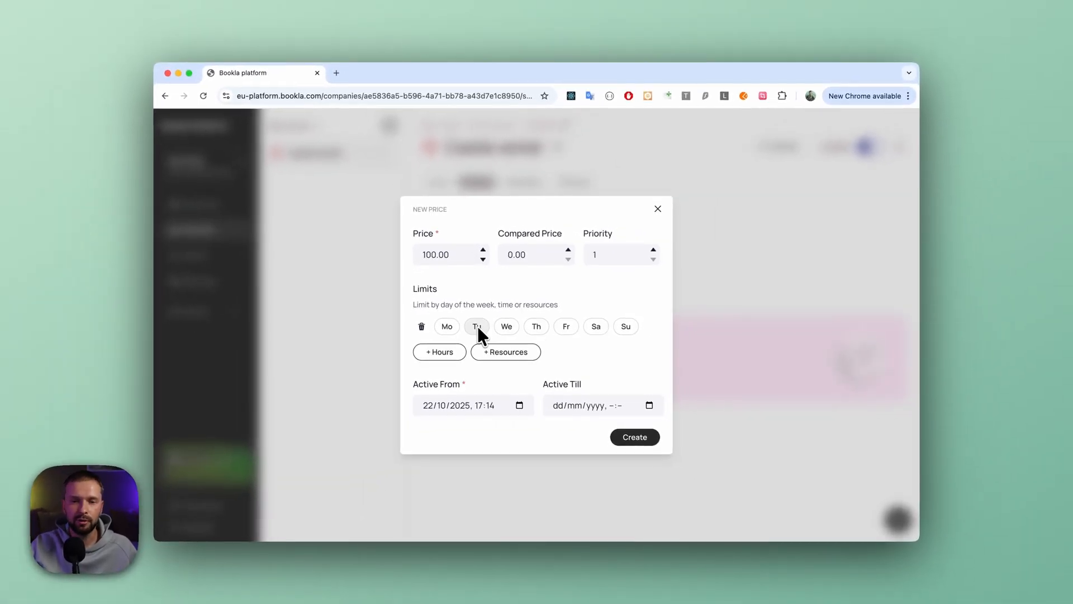
left_click(506, 326)
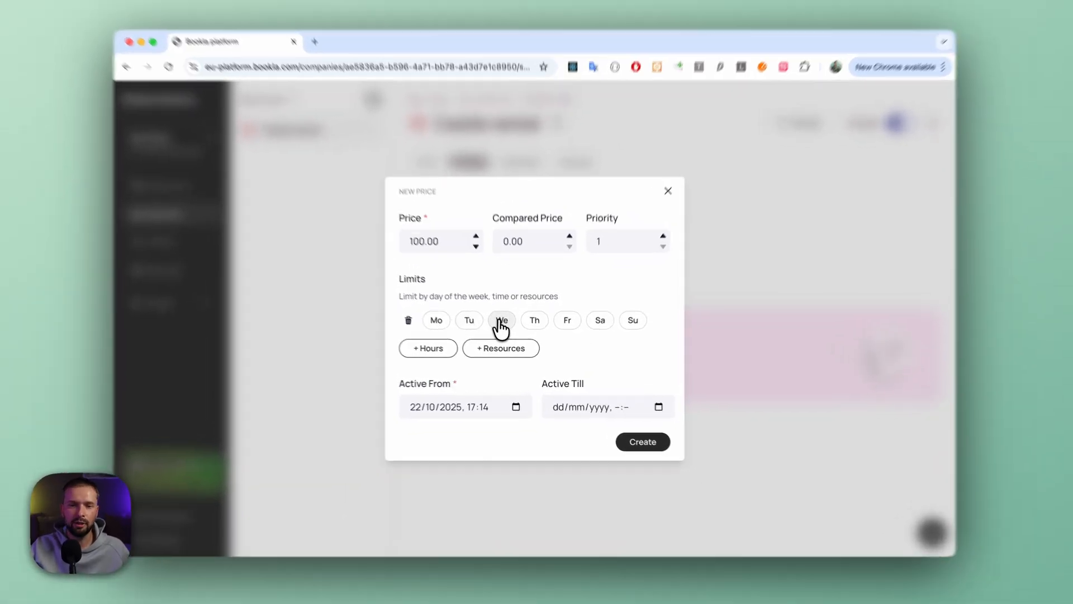
left_click(458, 308)
left_click(412, 306)
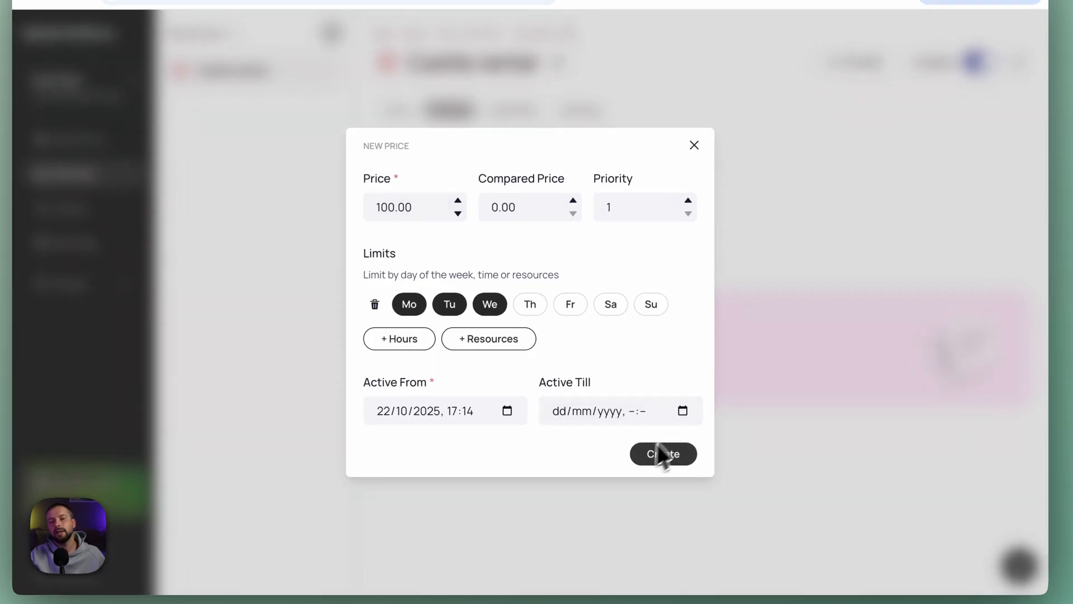
left_click(505, 312)
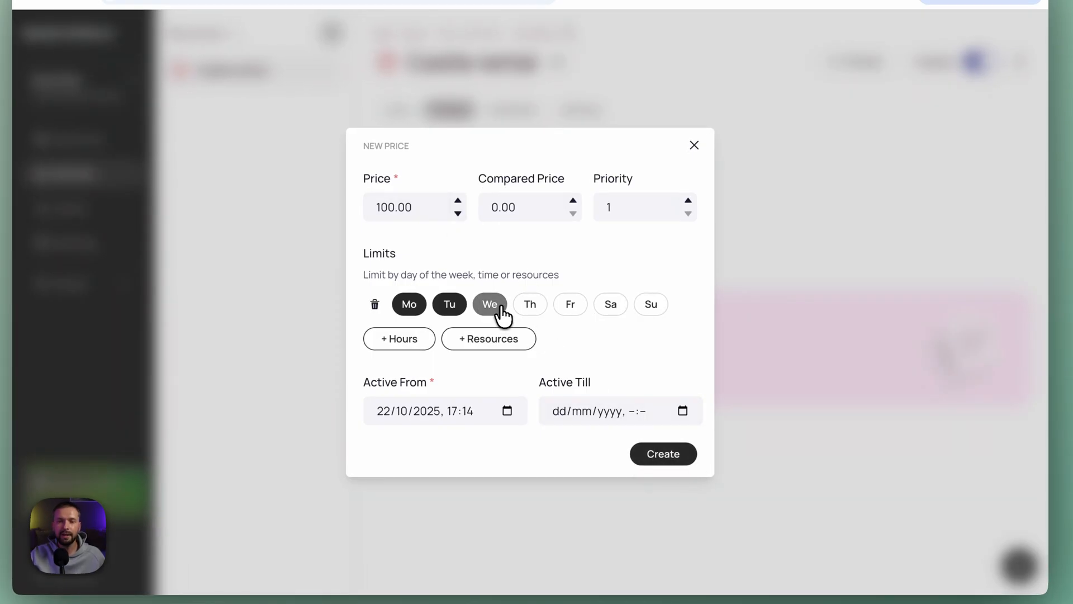
left_click(454, 311)
left_click(412, 308)
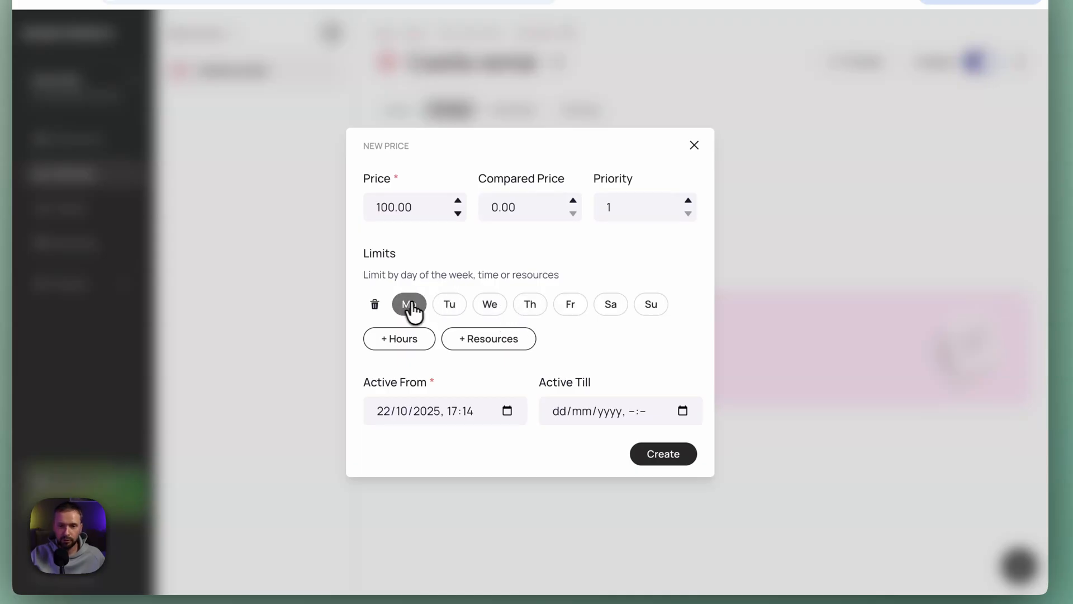
- Limit the price rule to Thursday, Friday, Saturday and Sunday
left_click(530, 308)
left_click(571, 309)
left_click(611, 308)
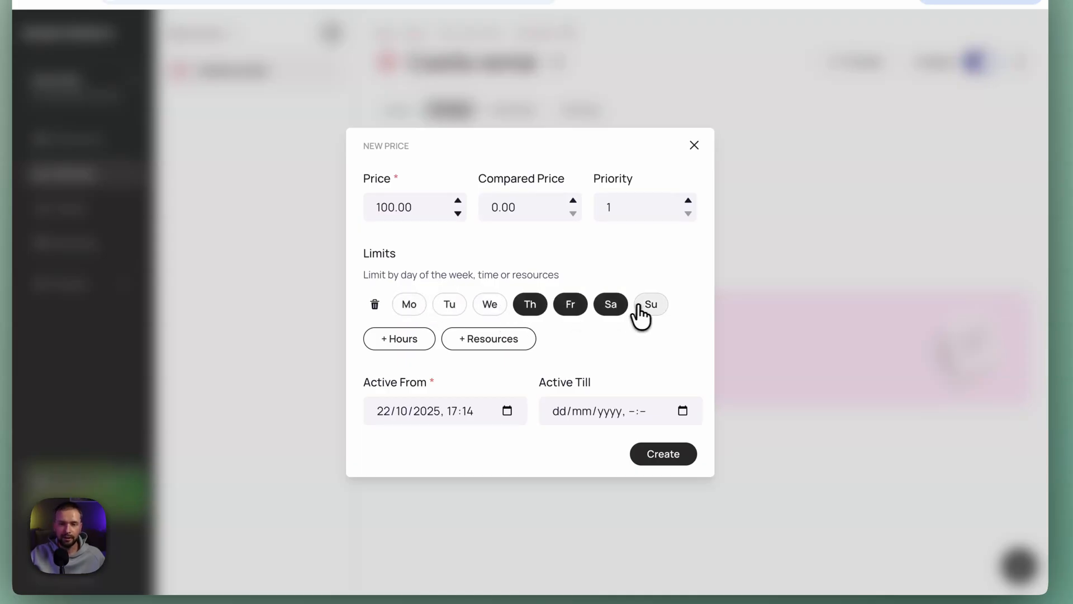
left_click(643, 311)
left_click(383, 208)
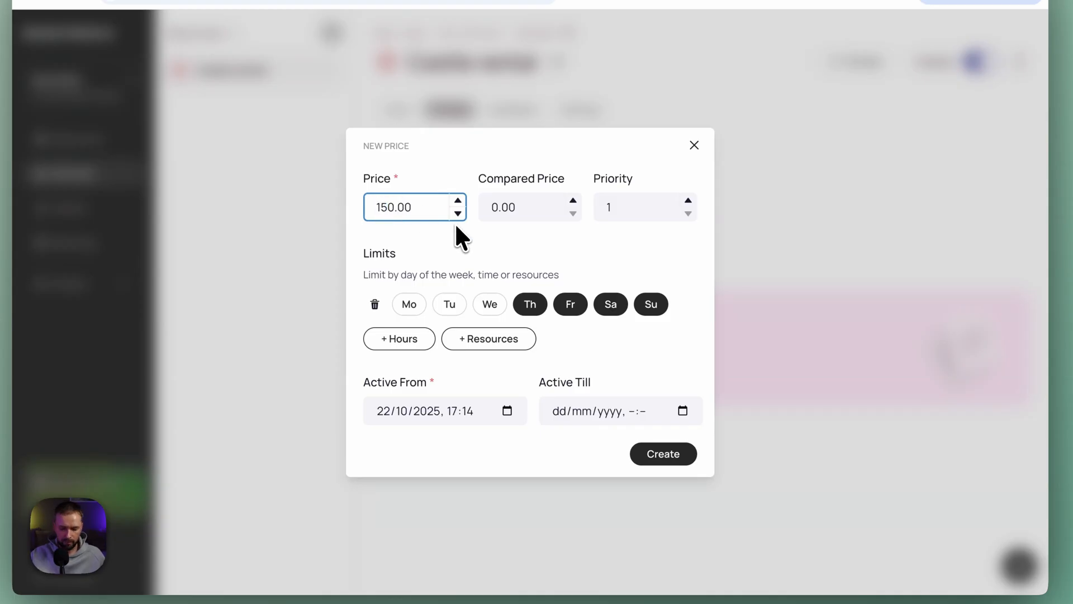
key("BackSpace")
type("0")
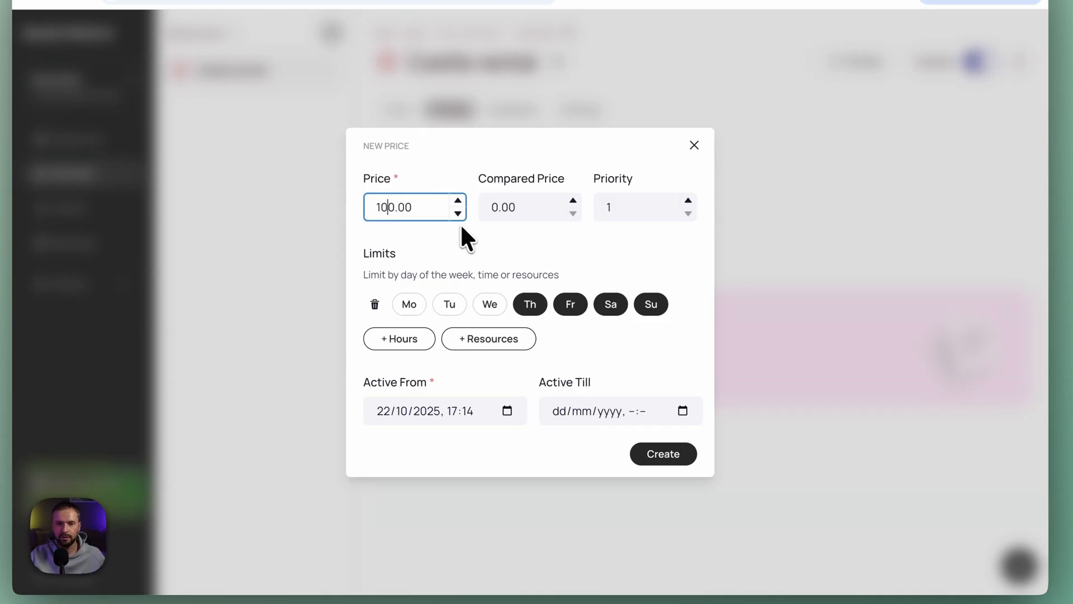
- Add Monday, Tuesday and Wednesday to the new price rule's day limit and create the rule
left_click(409, 305)
left_click(449, 304)
left_click(491, 307)
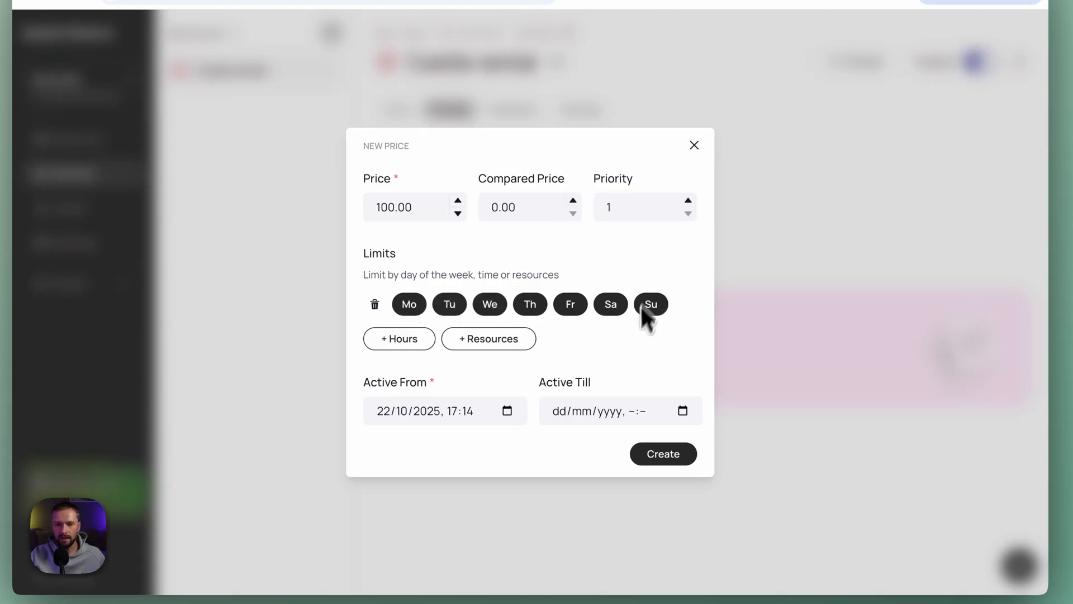
left_click(687, 464)
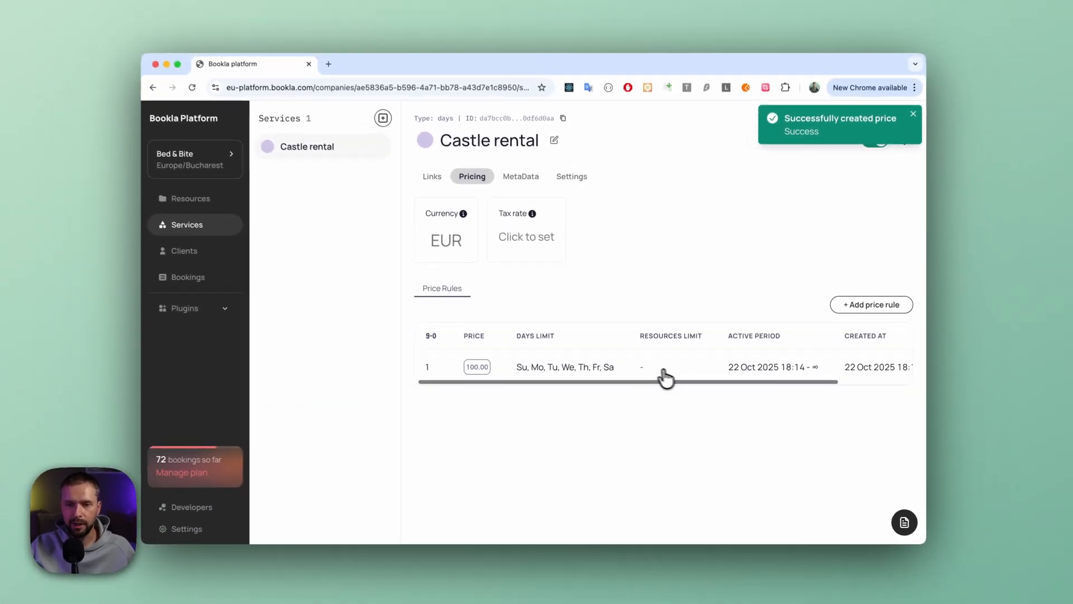
scroll(664, 373, "right", 3)
scroll(664, 373, "left", 3)
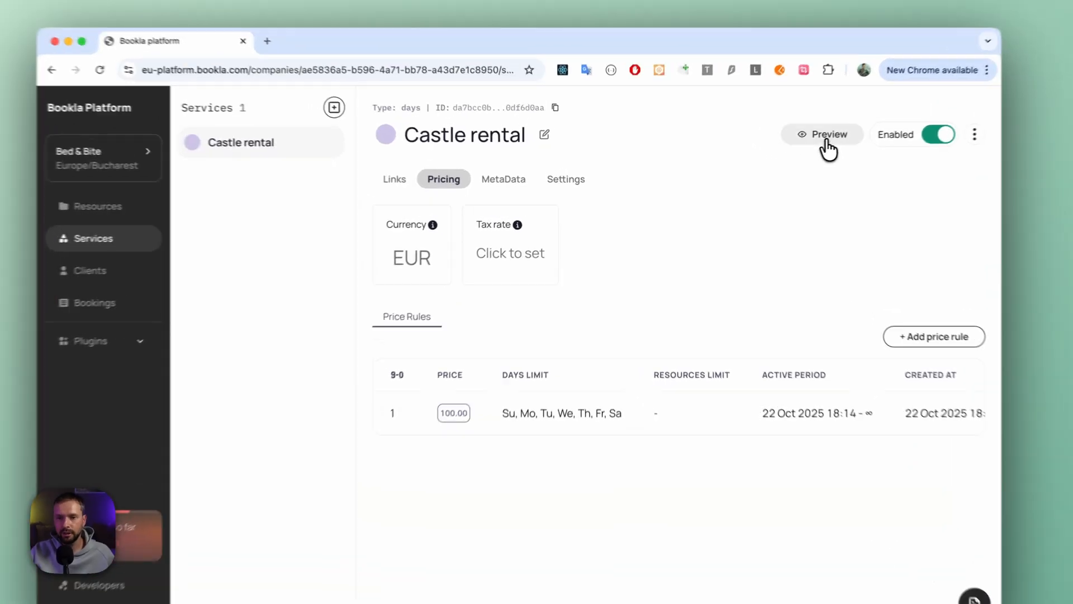
- Preview the Castle rental service for all resources from 27/10/2025 to 02/11/2025
left_click(827, 140)
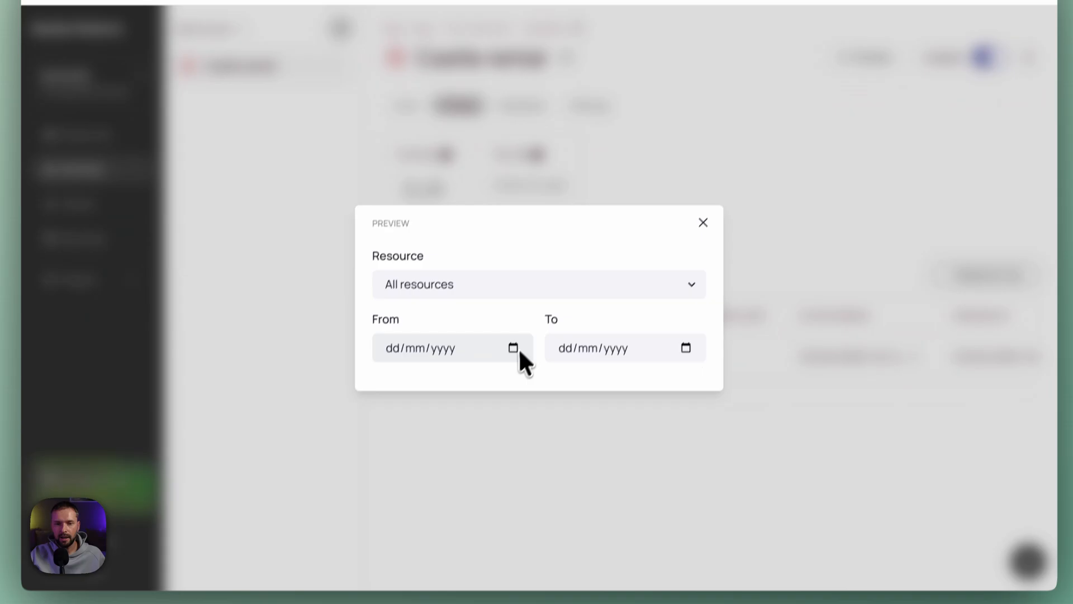
left_click(571, 286)
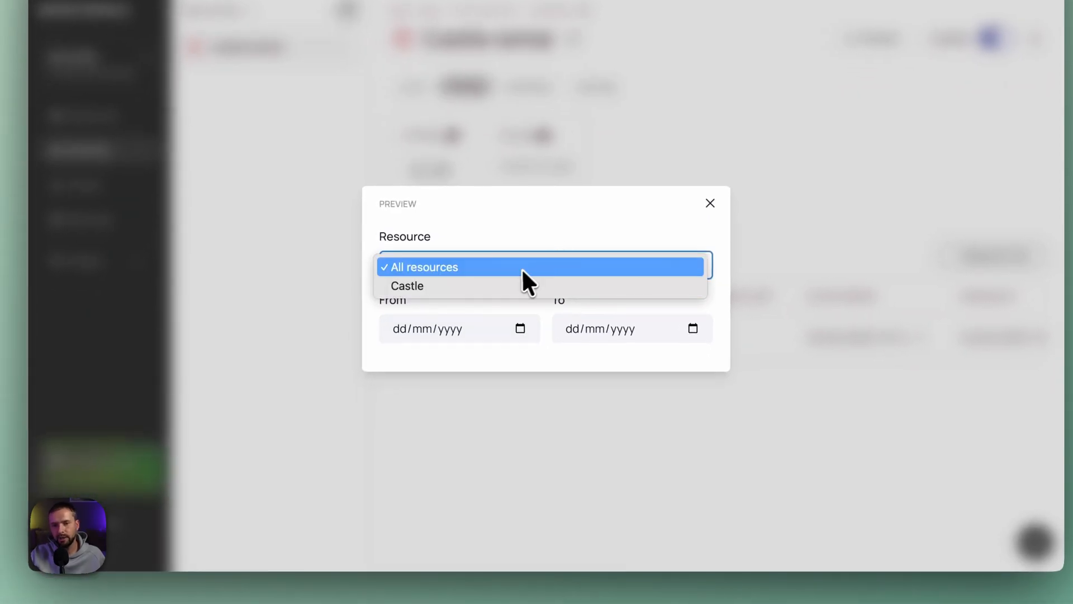
left_click(513, 235)
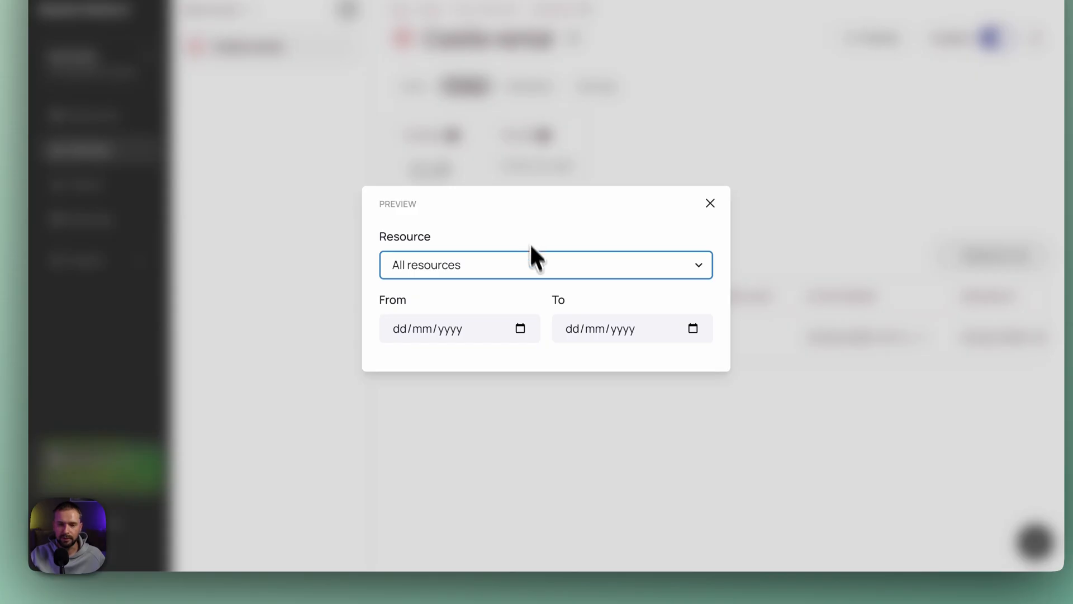
left_click(520, 329)
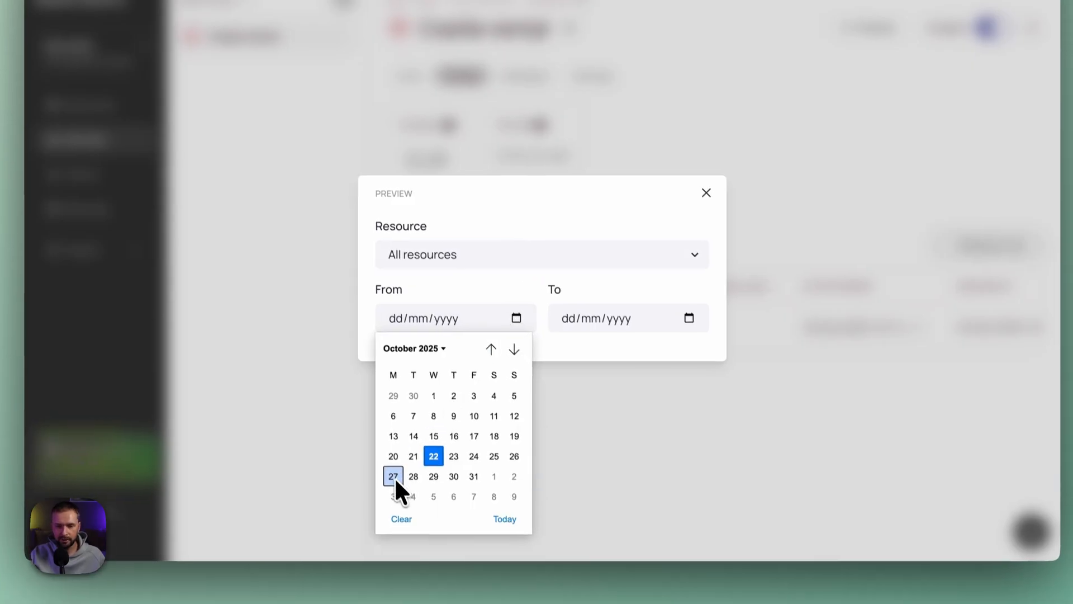
left_click(393, 476)
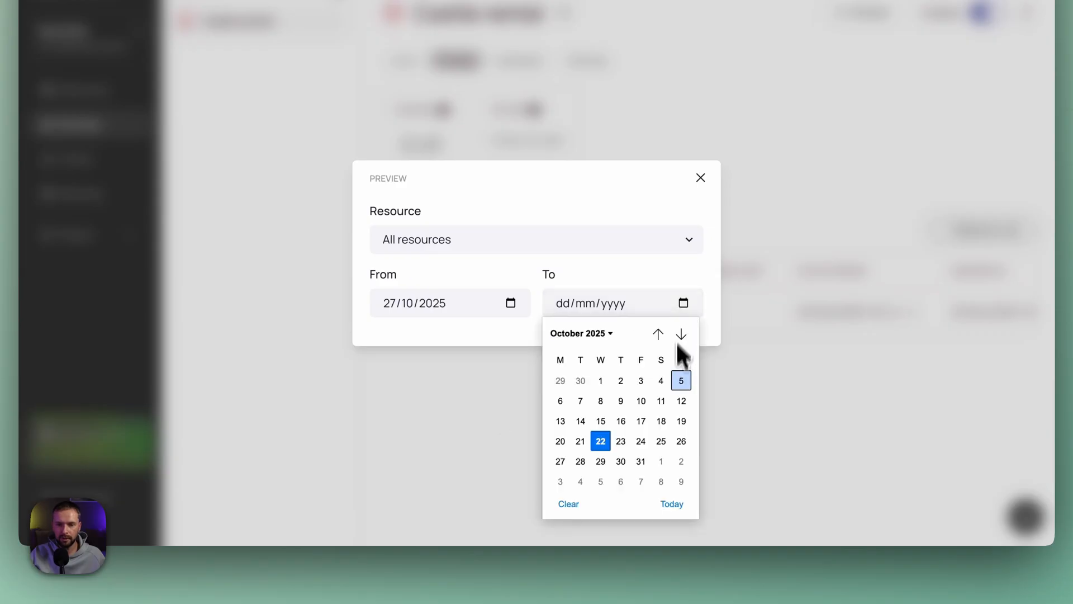
left_click(681, 462)
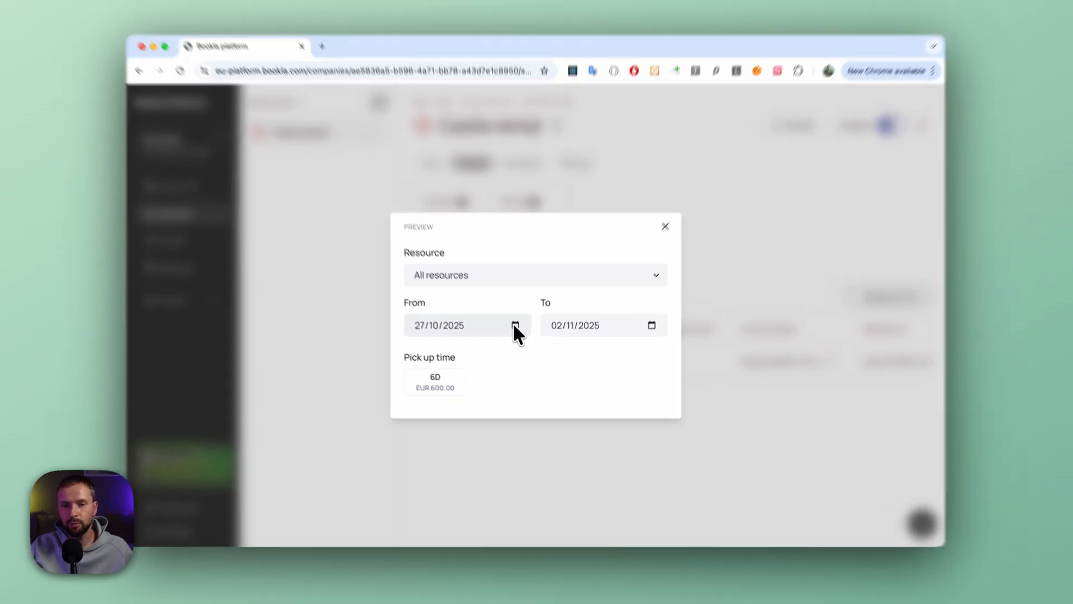
- Preview the stay starting 26/10/2025 instead, check 02/11/2025 to 09/11/2025 as well, and close the preview
left_click(517, 335)
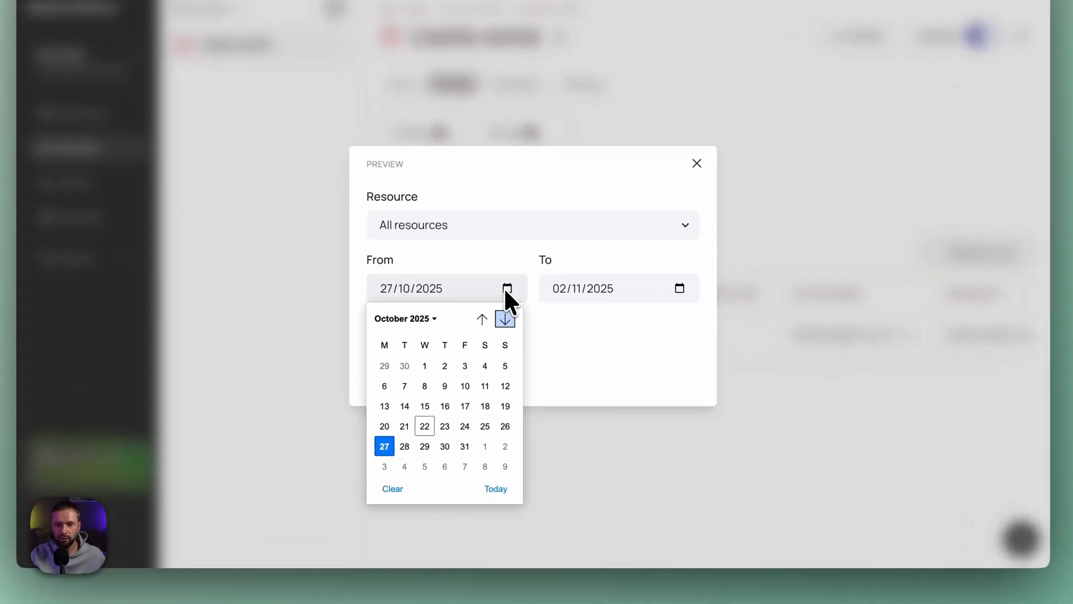
left_click(505, 426)
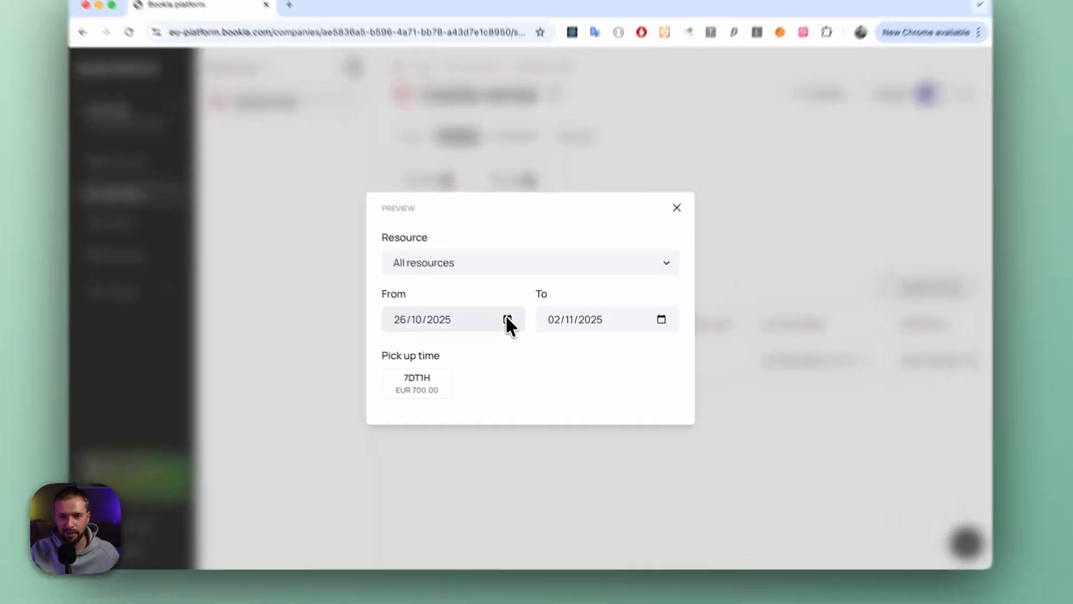
left_click(518, 333)
left_click(498, 467)
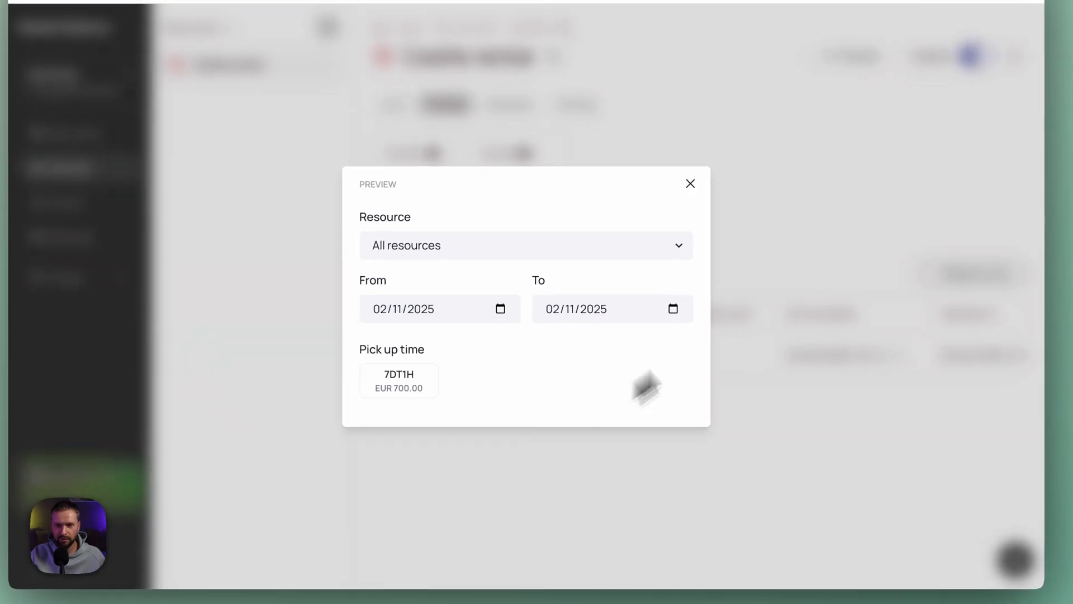
left_click(673, 309)
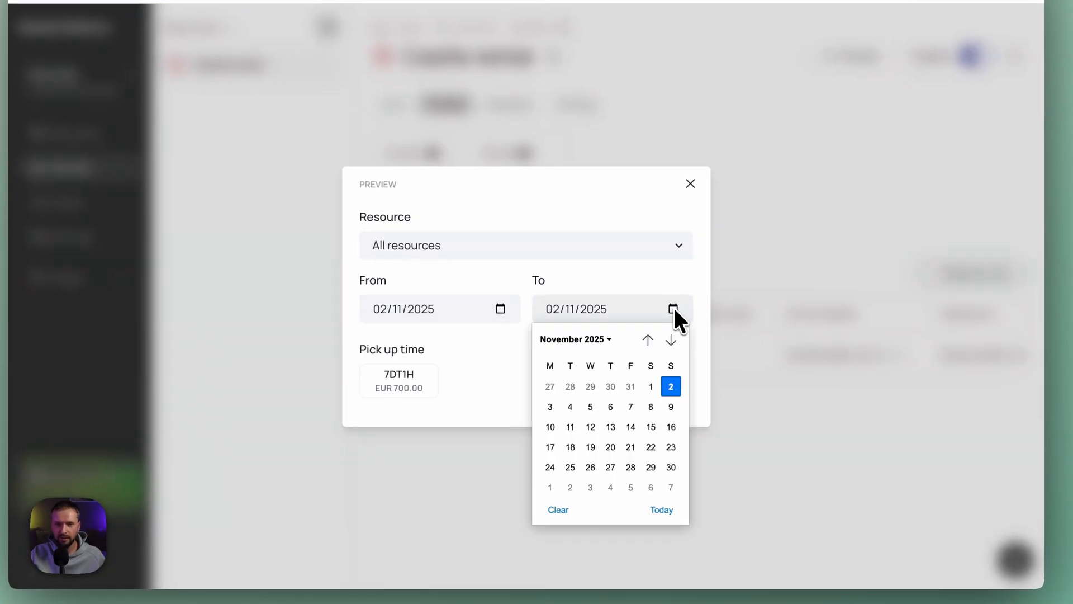
left_click(671, 407)
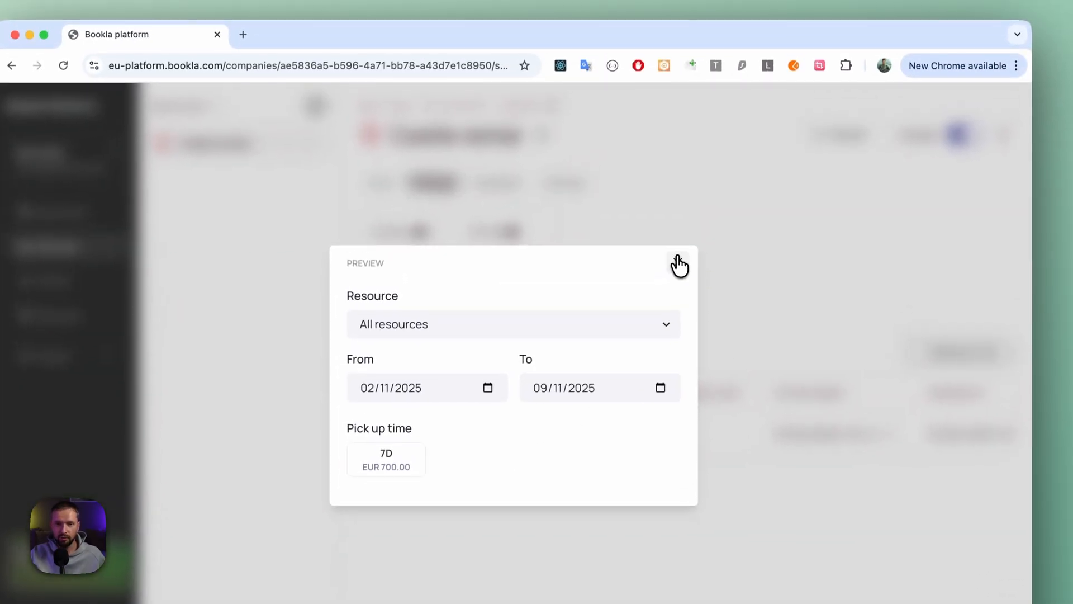
left_click(690, 183)
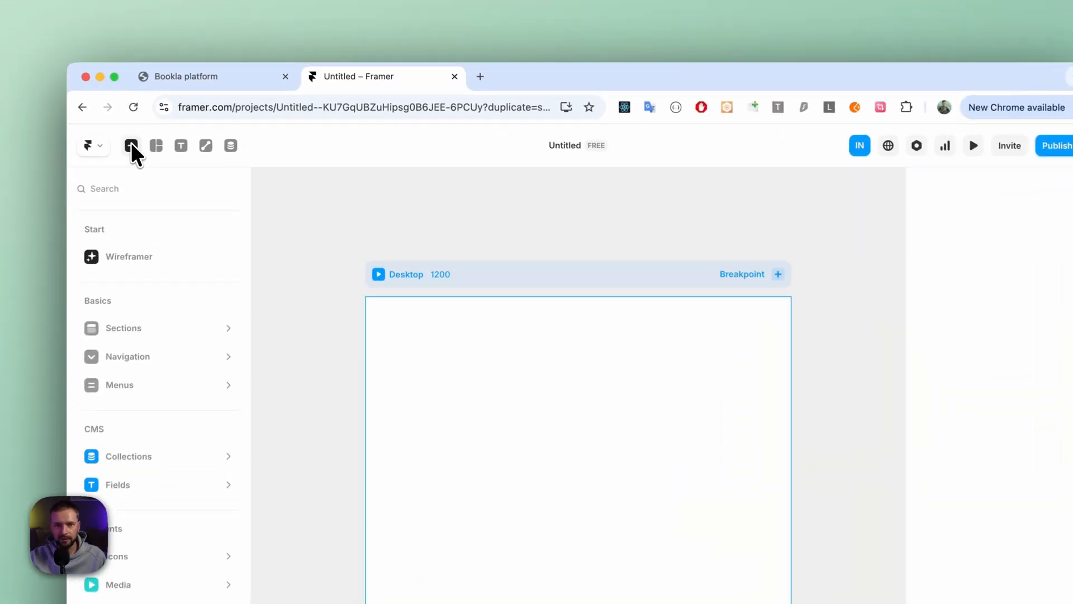
- In Framer, generate a page with Wireframer from the prompt "Please create a landing page for antique castle rental. Bookings should be on weekly basys"
left_click(202, 125)
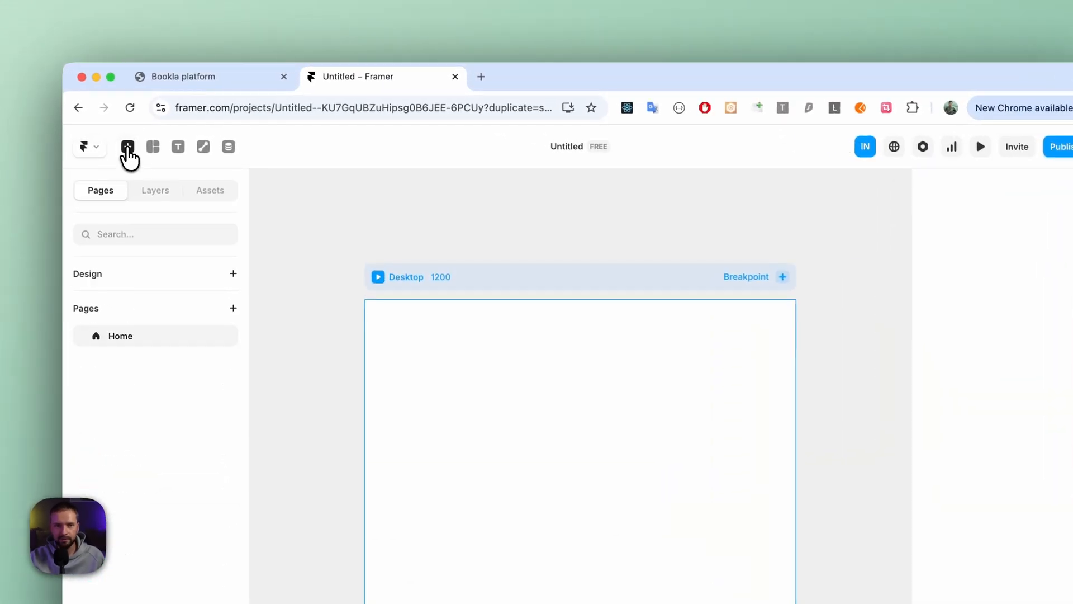
left_click(127, 148)
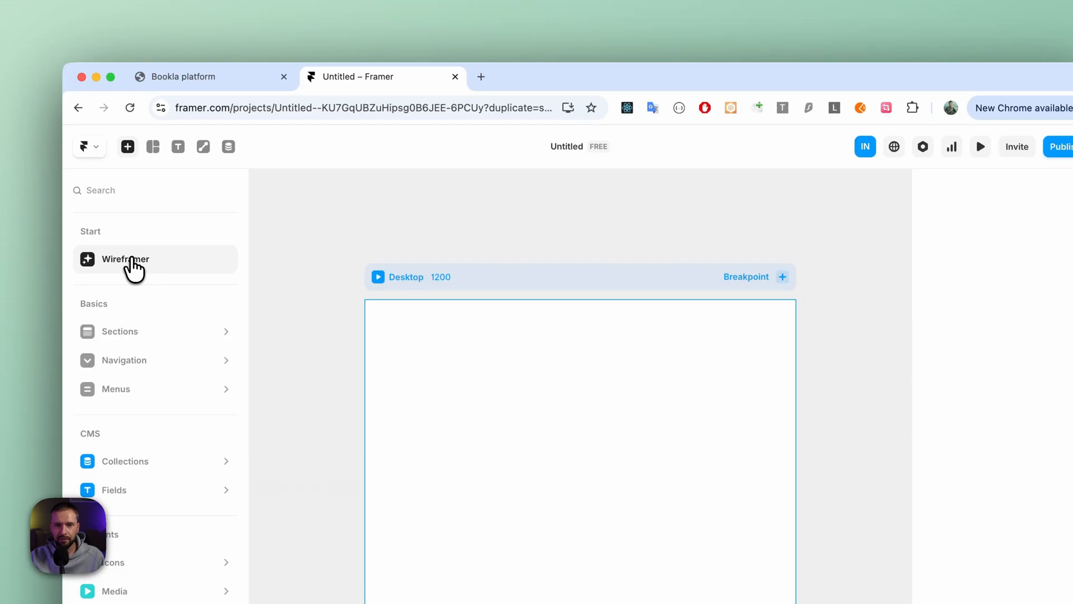
left_click(132, 262)
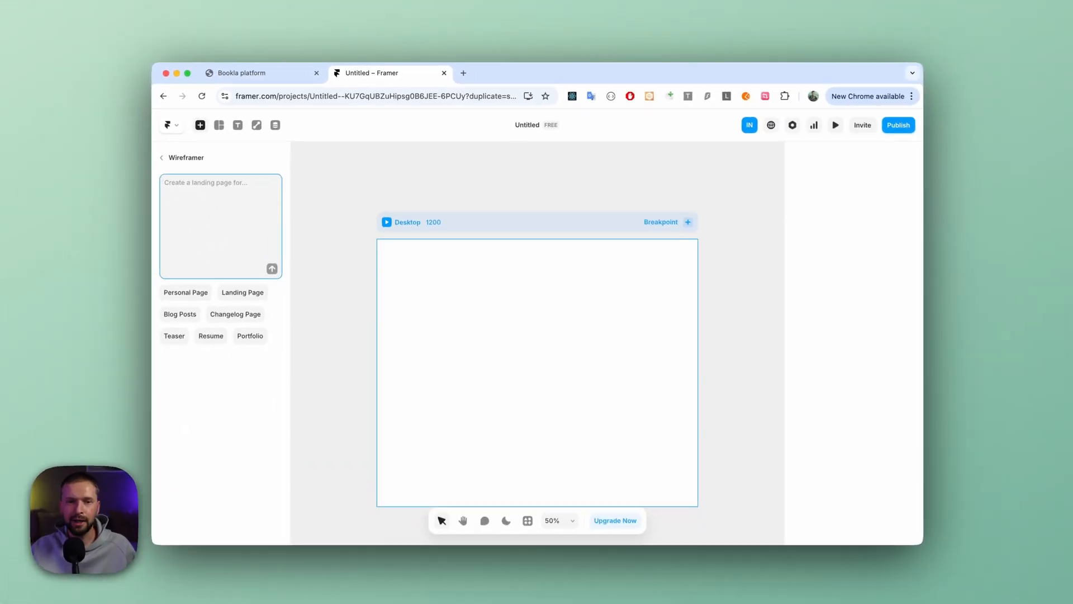
type("Plea")
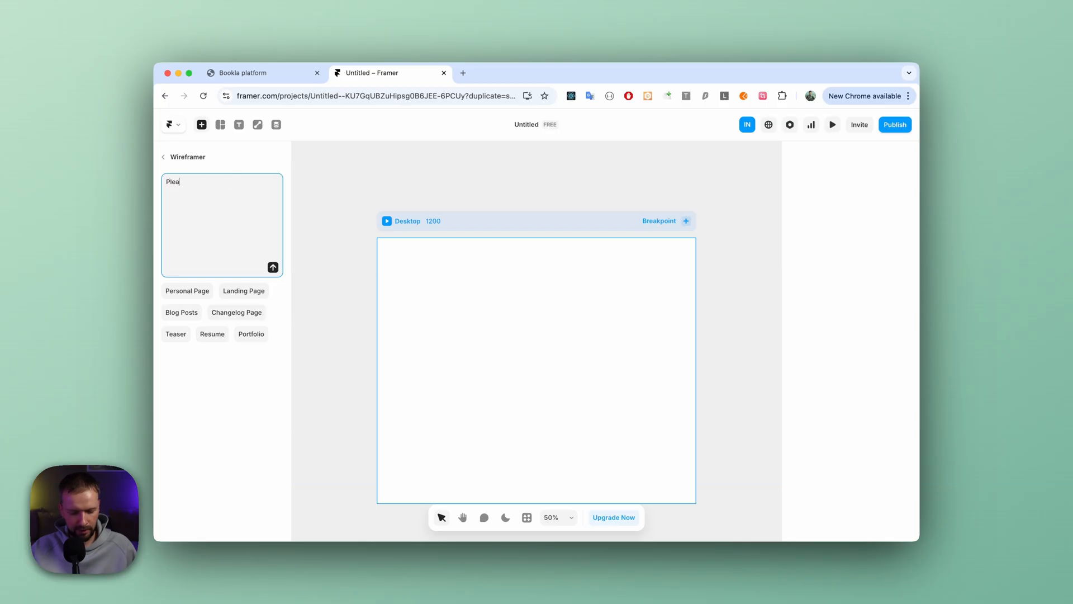
type("se create a ")
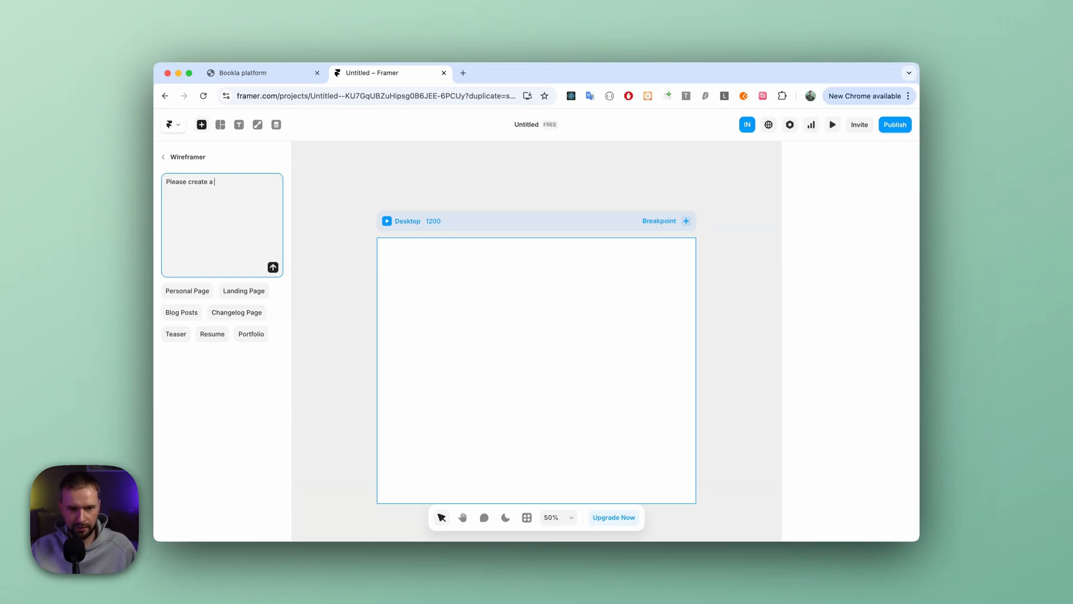
type("landing p")
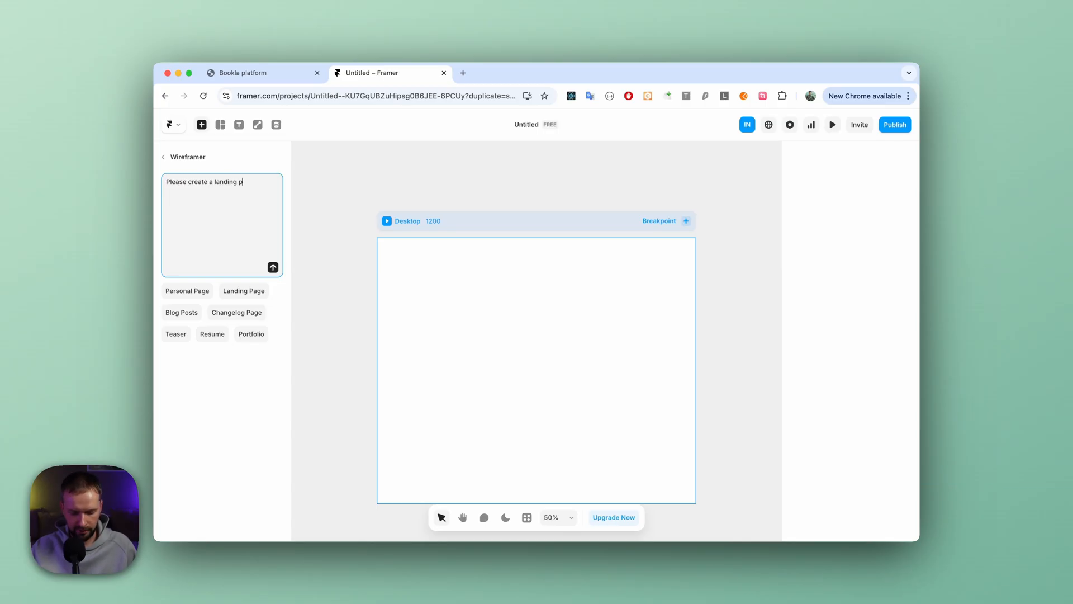
type("age for antiq")
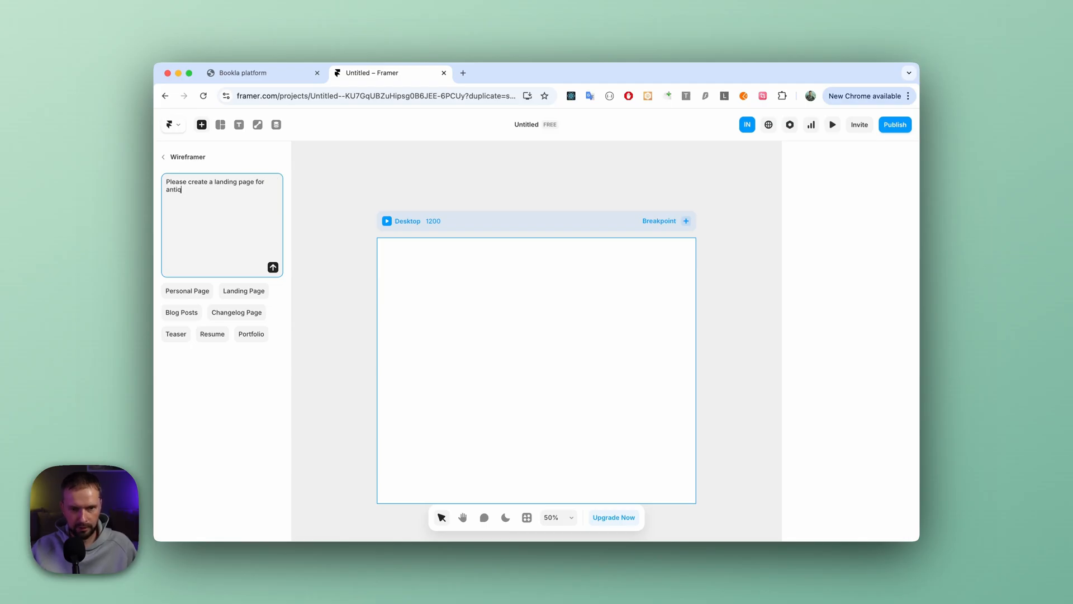
type("ue castle rental")
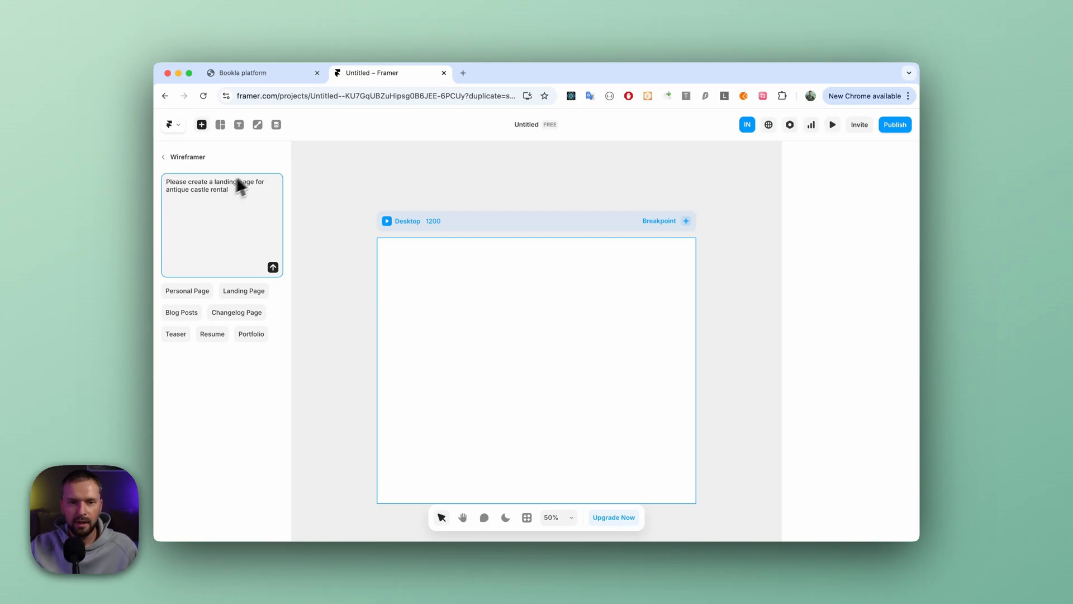
type(".")
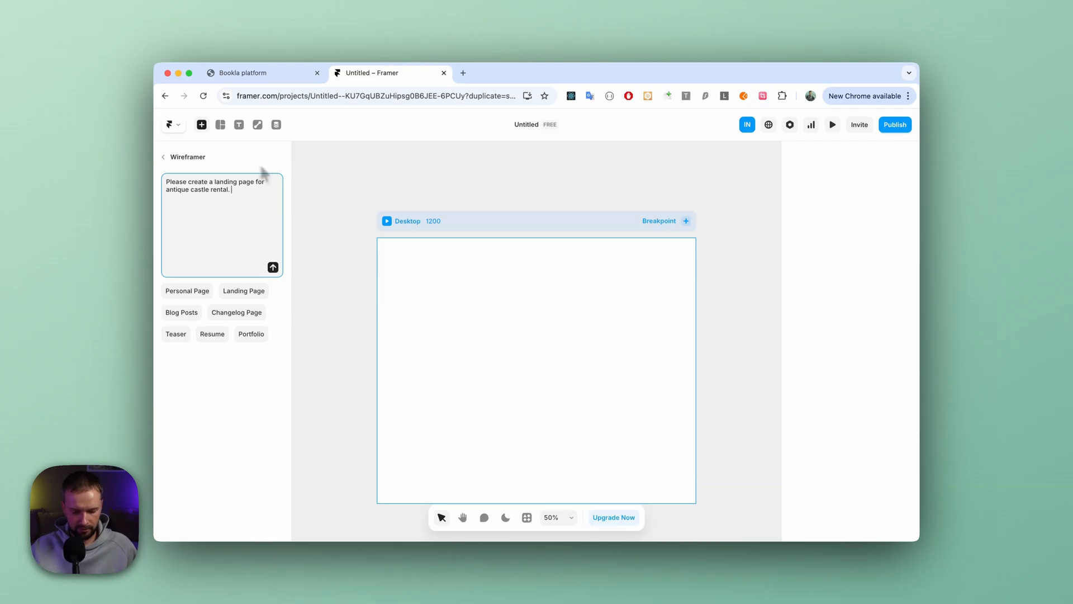
type(" Bookings s")
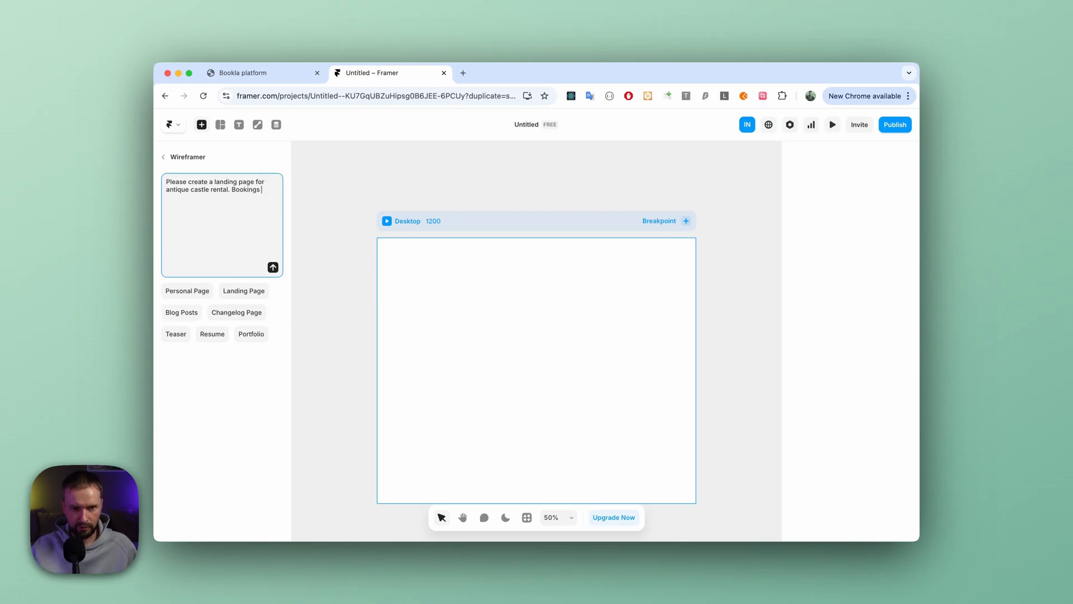
type("should be on")
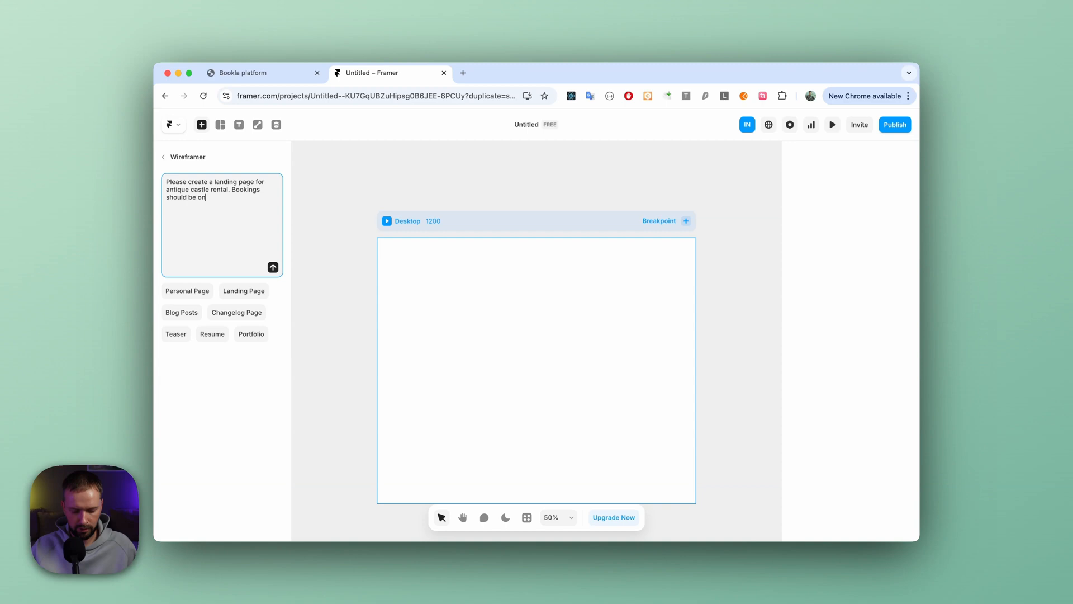
type(" weekly basys")
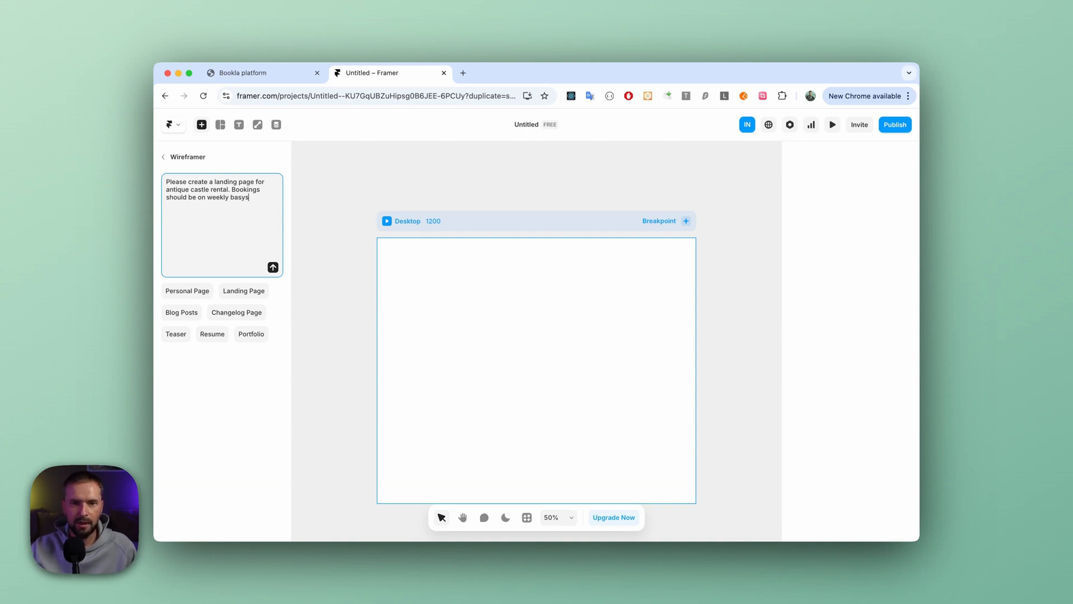
left_click(273, 268)
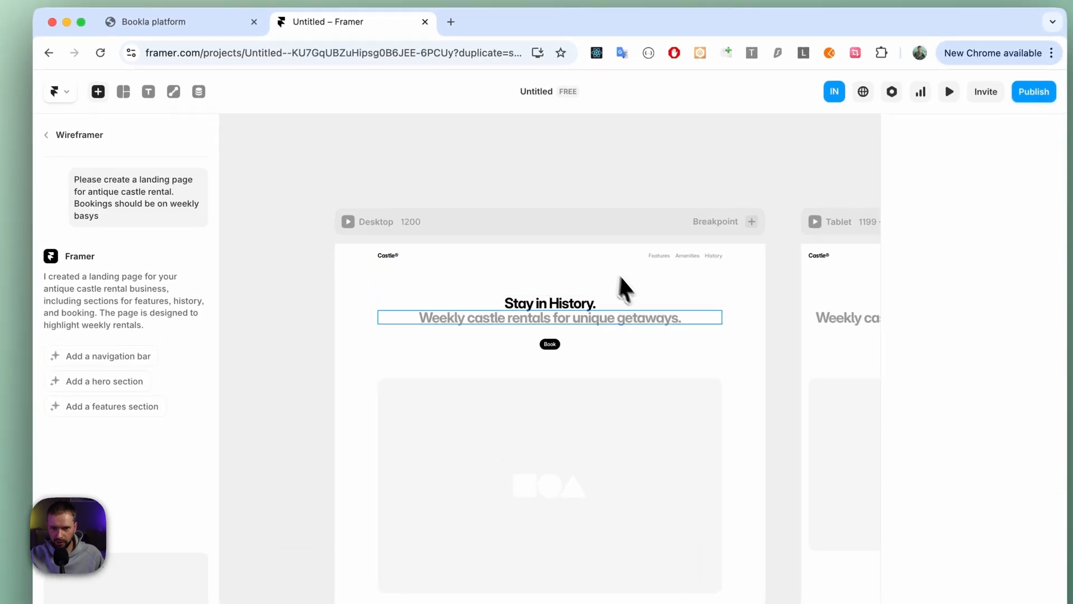
- Look through the generated landing page's sections and its desktop, tablet and phone layouts
scroll(711, 297, "down", 5)
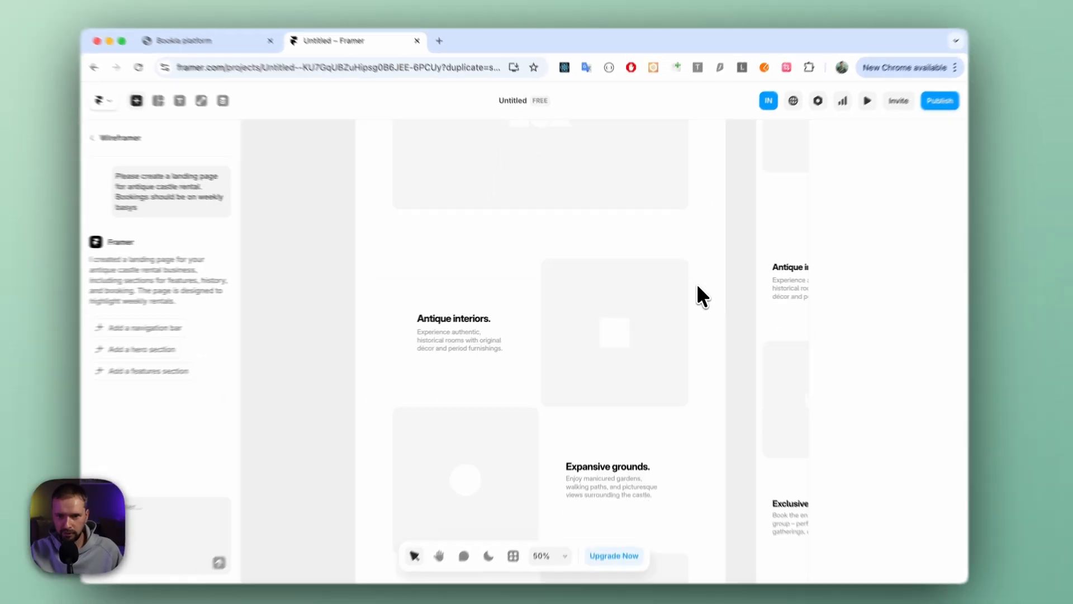
scroll(697, 285, "down", 2)
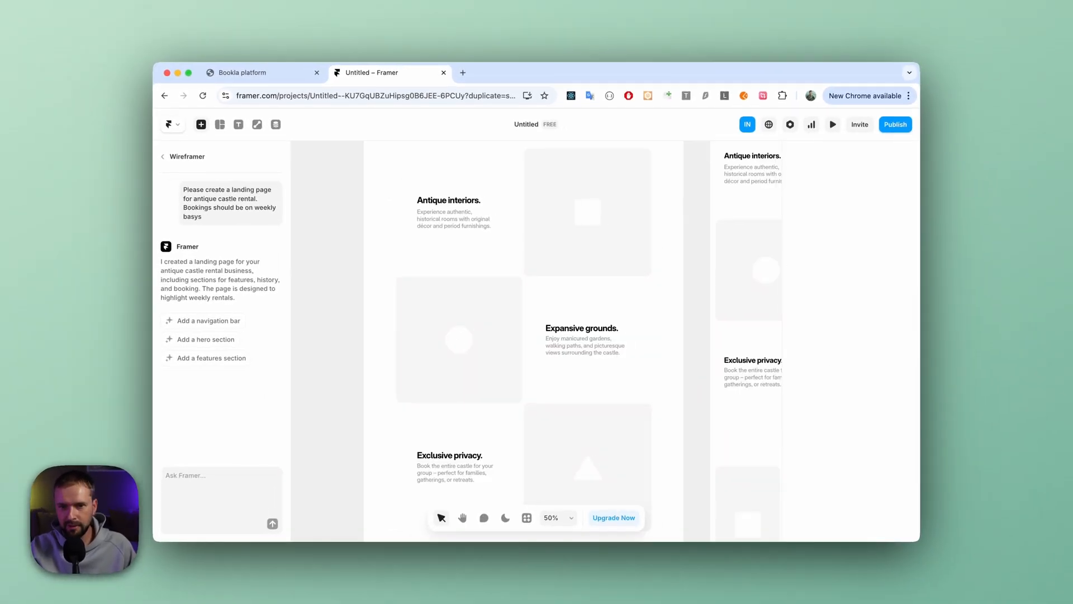
scroll(697, 285, "right", 5)
scroll(696, 285, "up", 1)
scroll(682, 282, "right", 3)
scroll(682, 283, "up", 10)
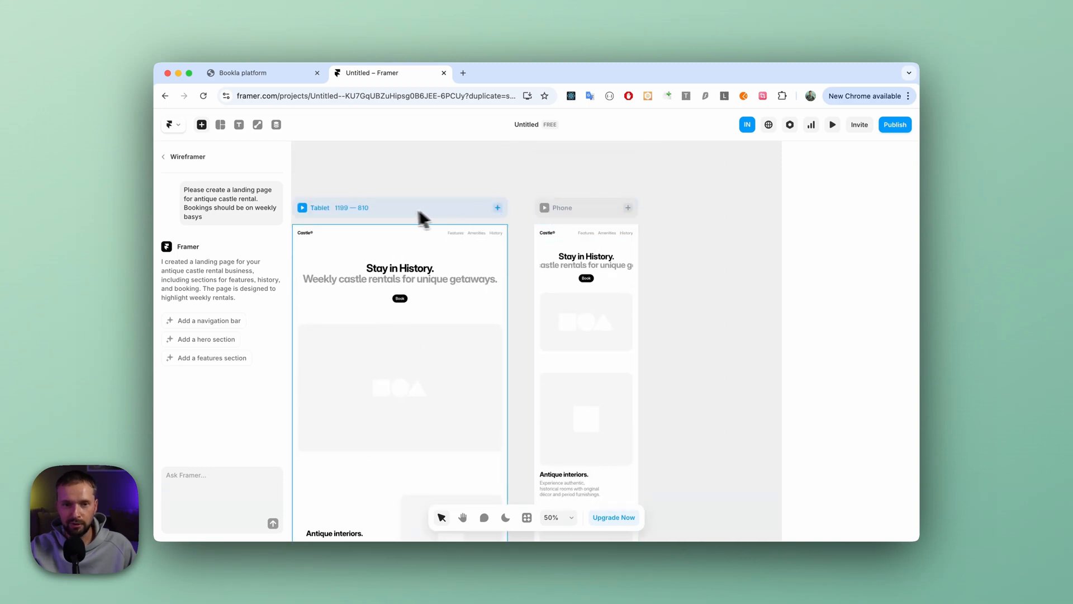
scroll(585, 205, "left", 6)
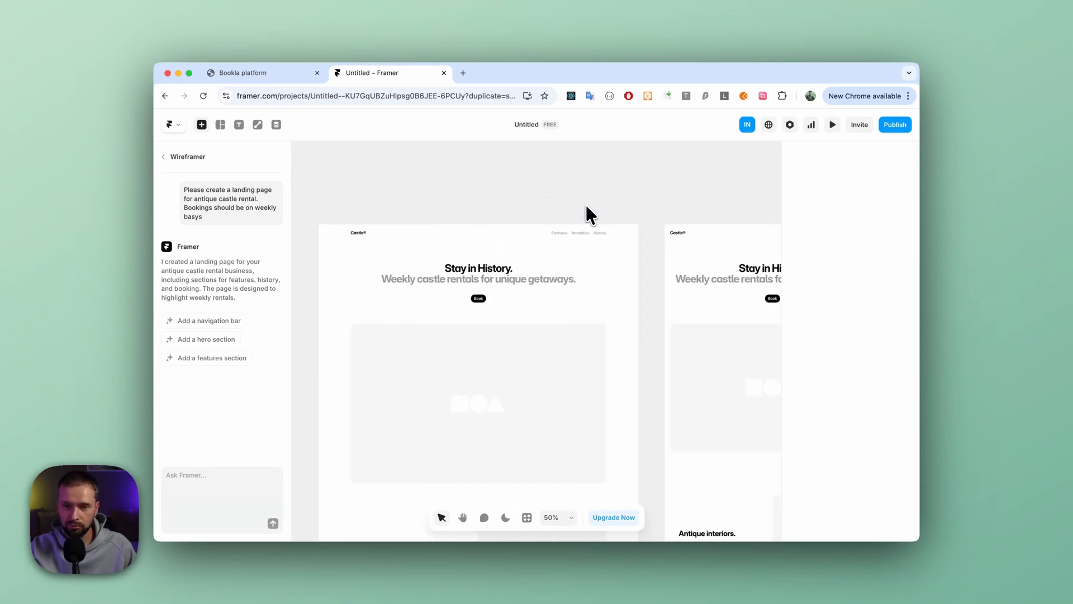
left_click(562, 212)
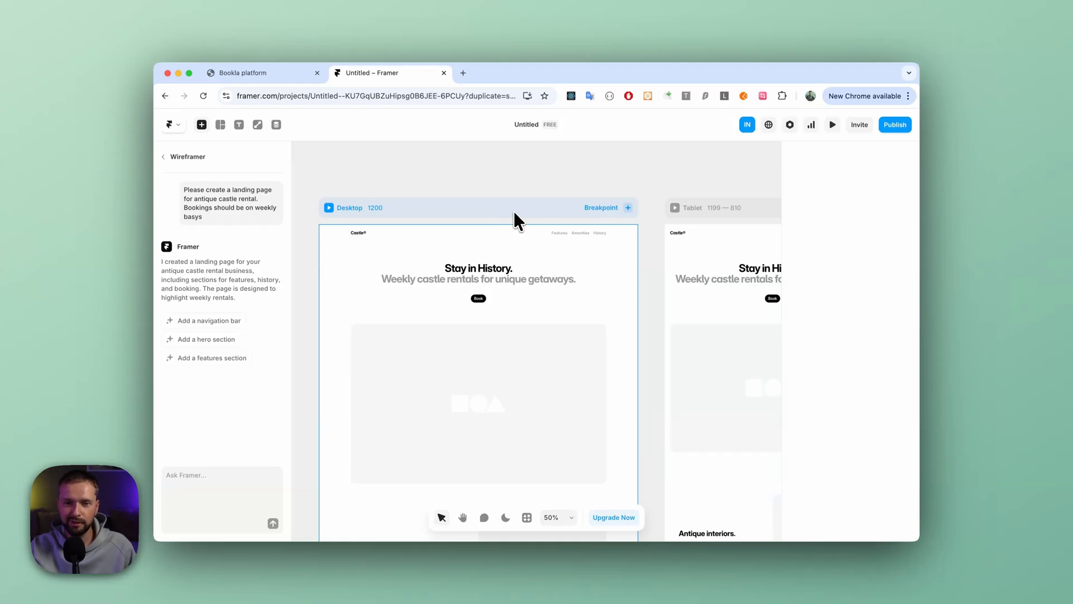
scroll(513, 212, "down", 10)
scroll(515, 210, "down", 10)
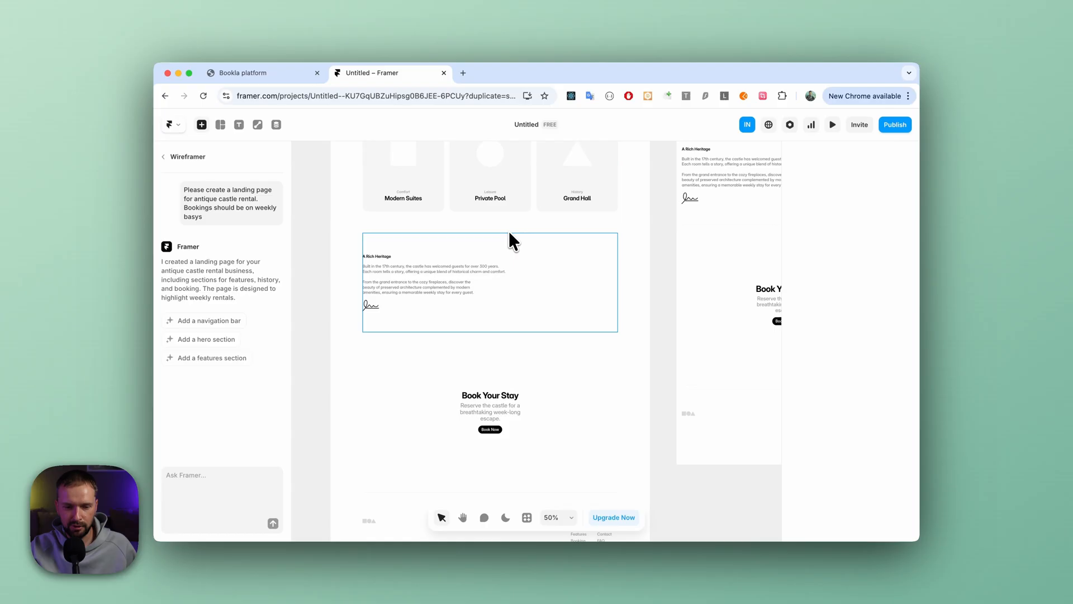
scroll(508, 239, "up", 5)
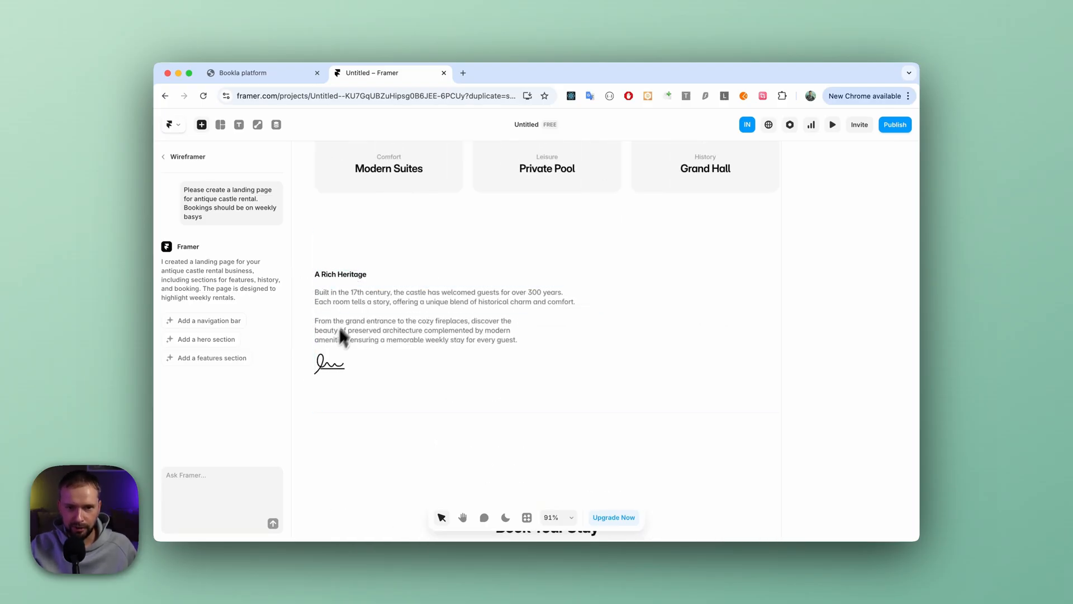
- Look back through the generated landing page from the heritage text up to the hero heading, Book button and image placeholder
scroll(547, 288, "up", 10)
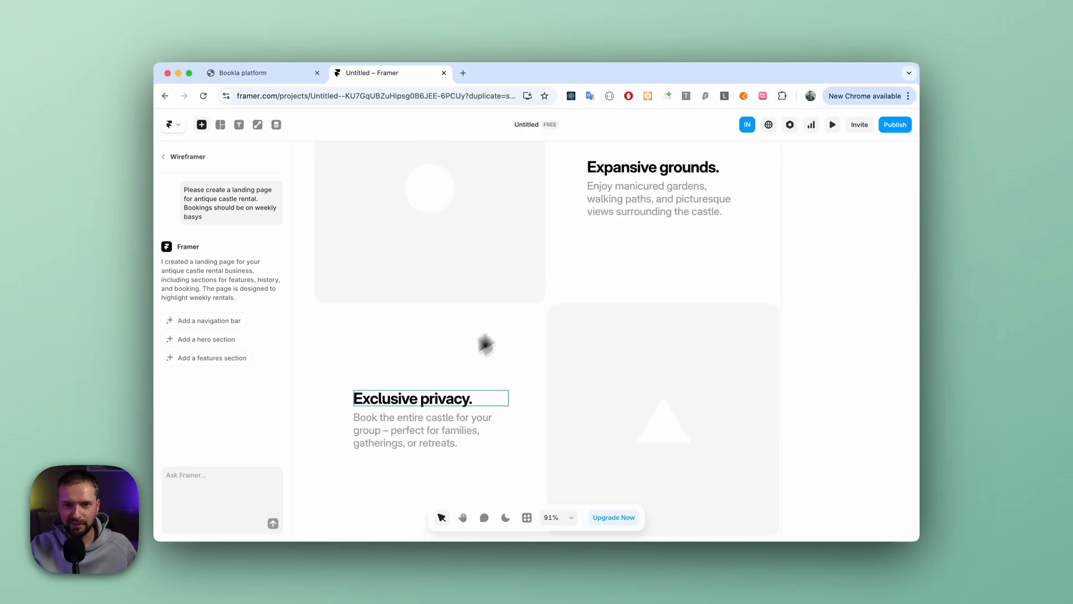
scroll(639, 297, "up", 10)
scroll(638, 296, "up", 8)
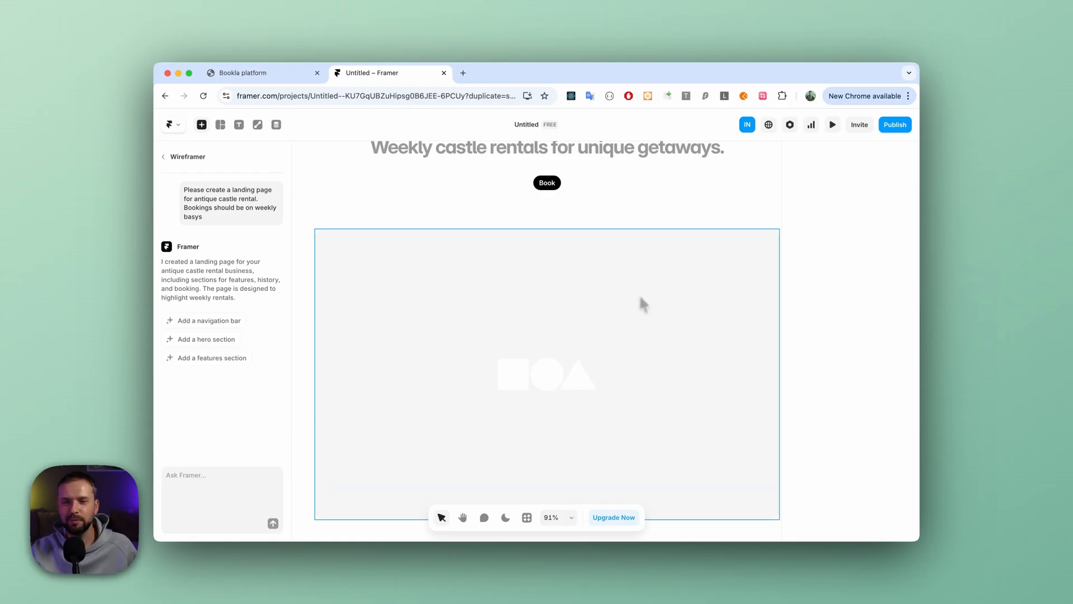
scroll(638, 297, "left", 1)
scroll(639, 297, "up", 1)
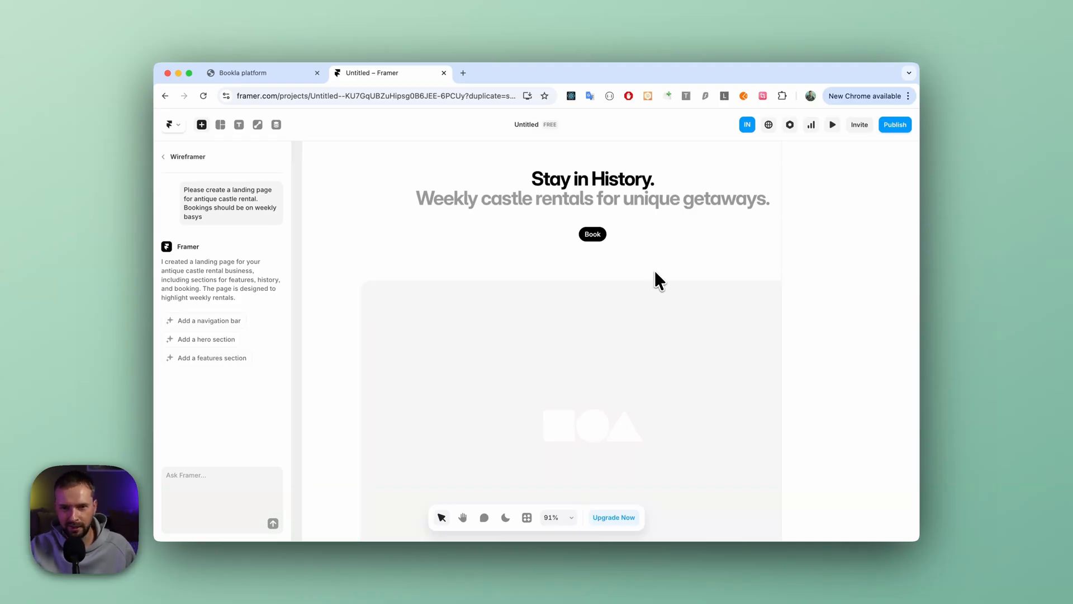
scroll(653, 269, "right", 2)
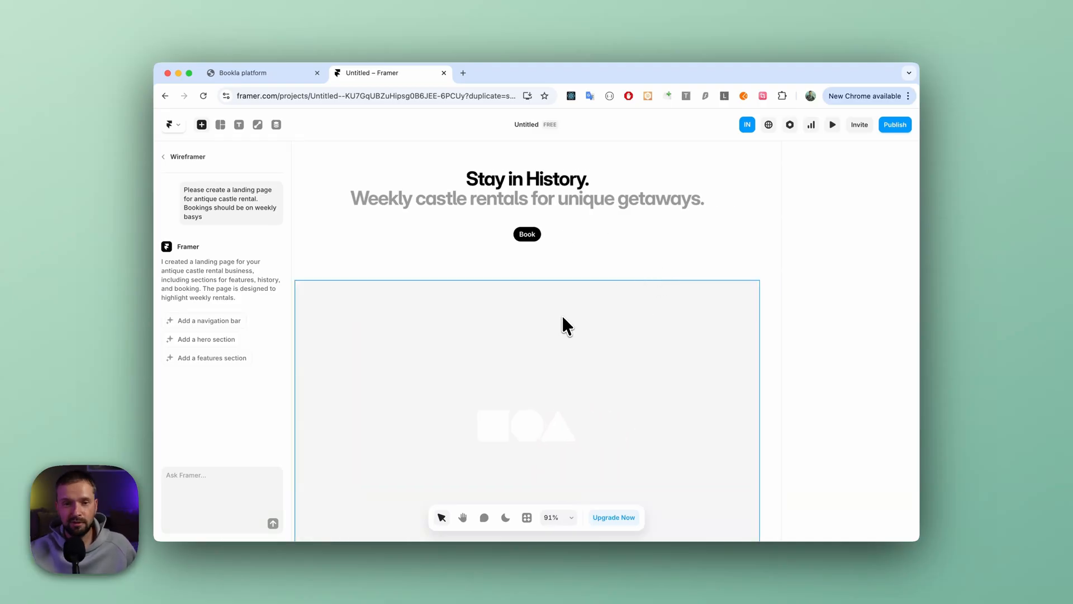
scroll(564, 313, "down", 3)
scroll(601, 307, "left", 1)
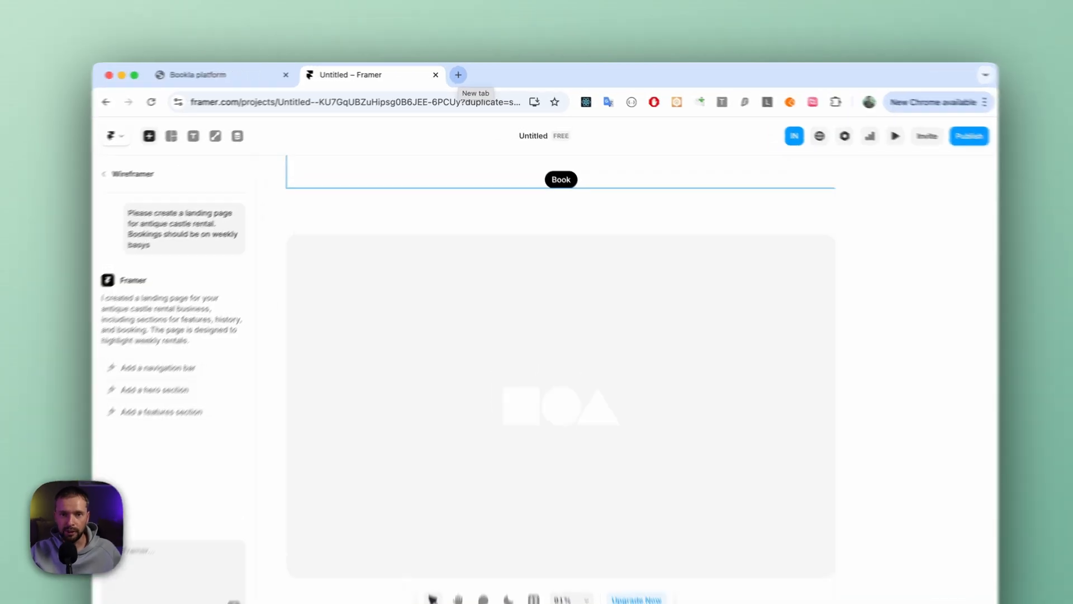
- In a new browser tab, open the Bookla-app/booking-components repository on GitHub
left_click(463, 72)
type("gith")
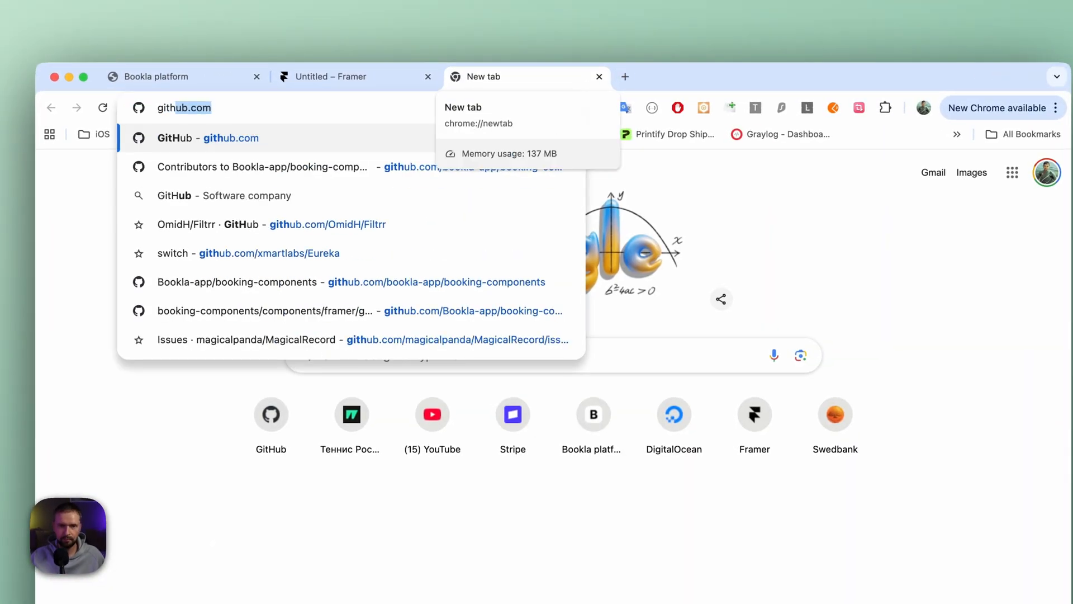
key("Down")
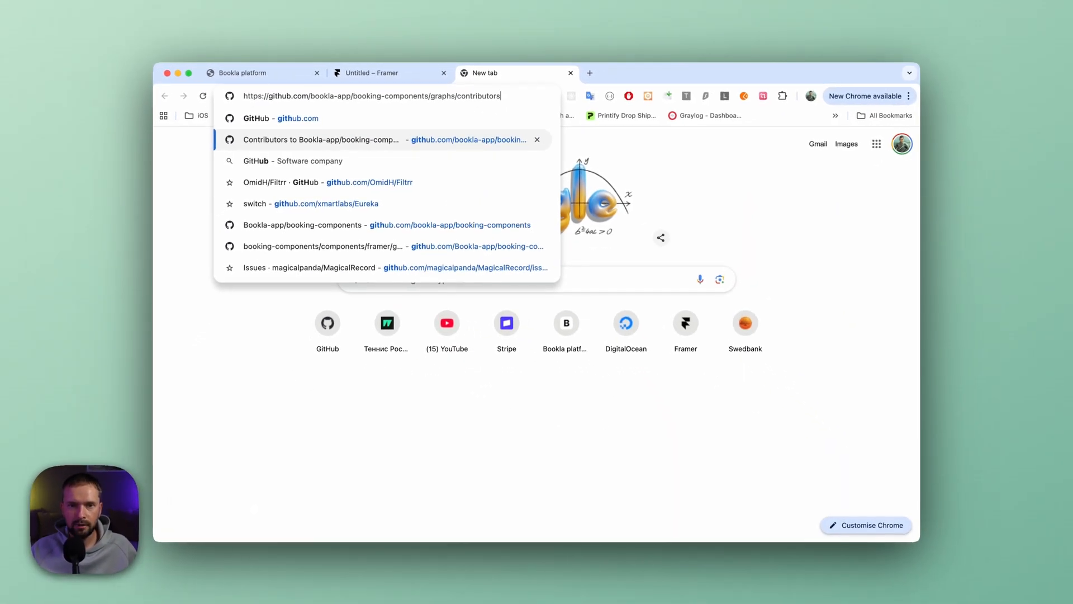
key("alt+shift+Left")
key("alt+shift+Left")
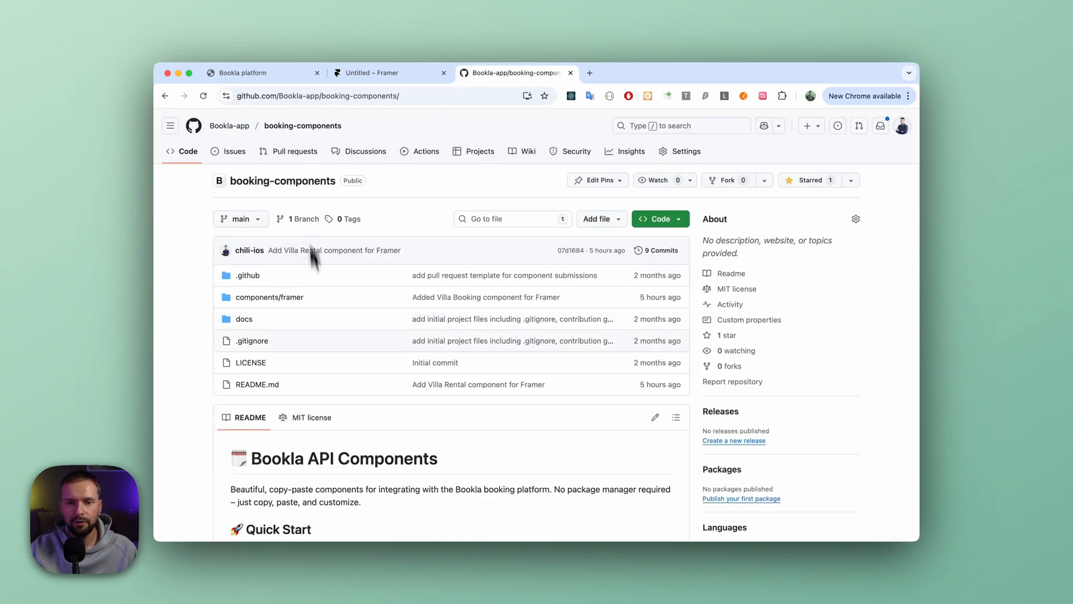
- Open the Villa Rental component from the README's Framer components and review its weekly booking preview and features
scroll(340, 311, "down", 10)
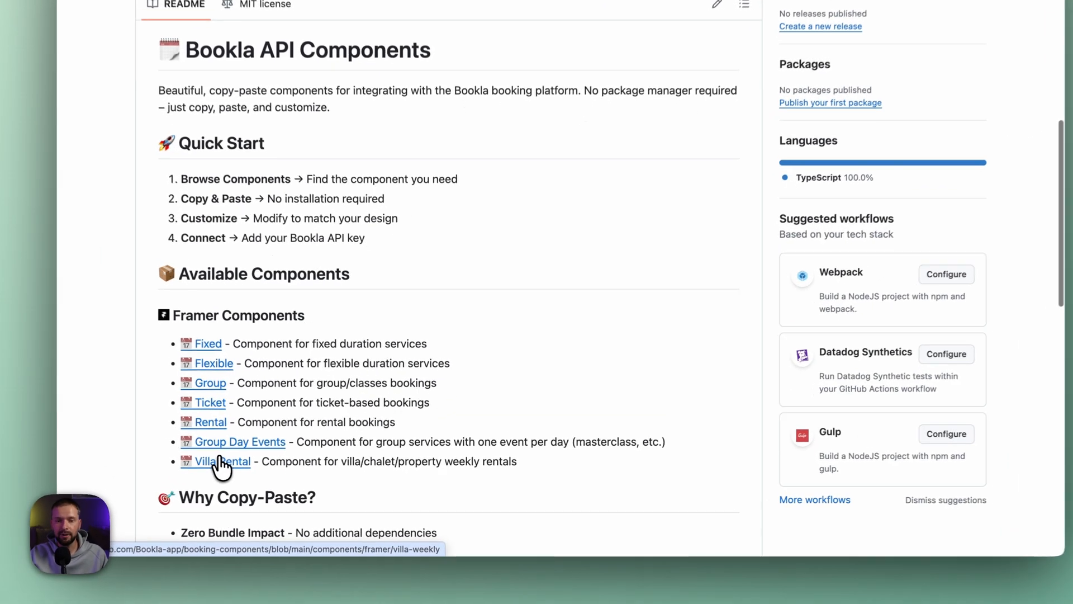
left_click(221, 463)
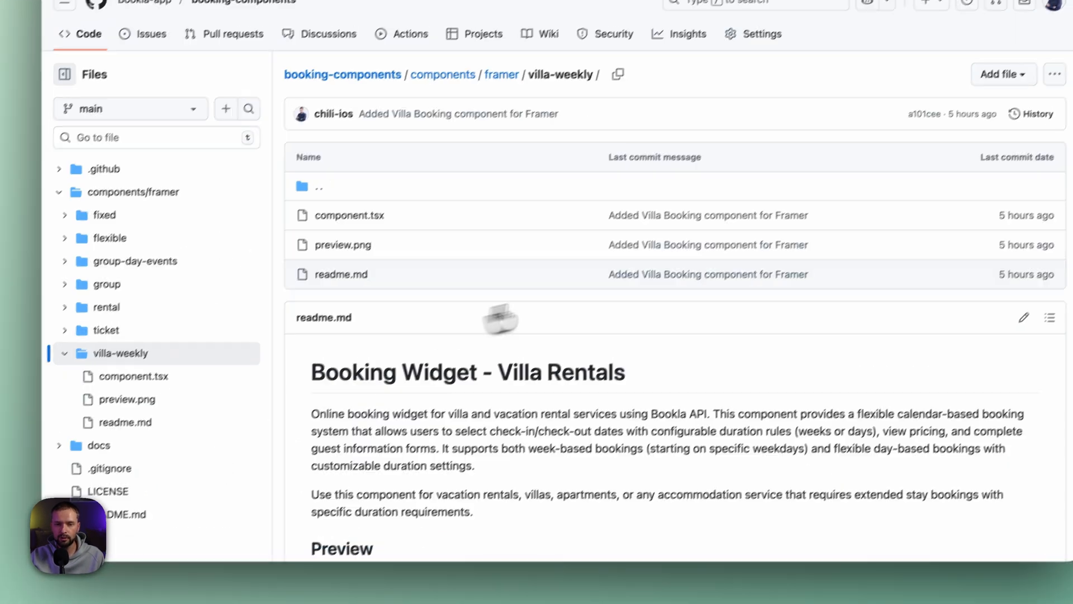
scroll(500, 319, "down", 10)
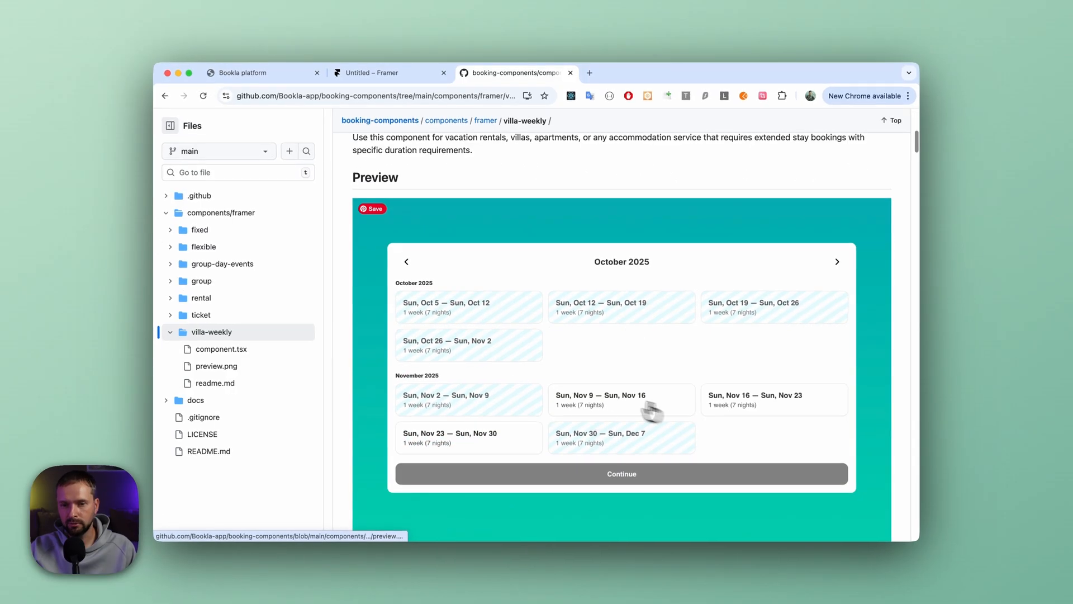
scroll(640, 361, "down", 2)
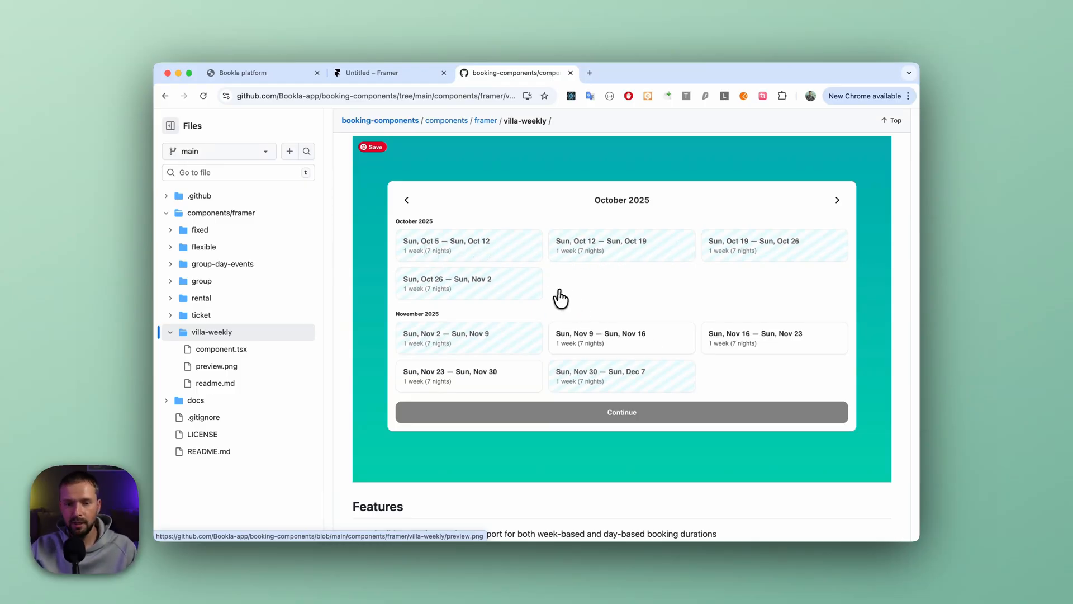
scroll(559, 299, "down", 3)
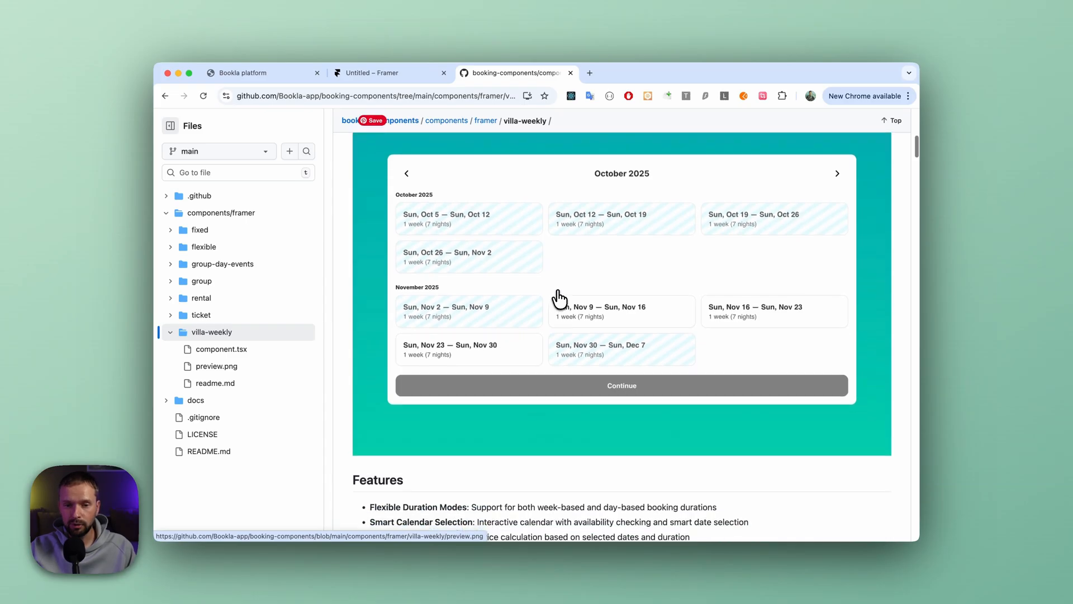
- Open component.tsx in the villa-weekly folder and copy its entire code
scroll(559, 299, "up", 7)
scroll(559, 299, "up", 4)
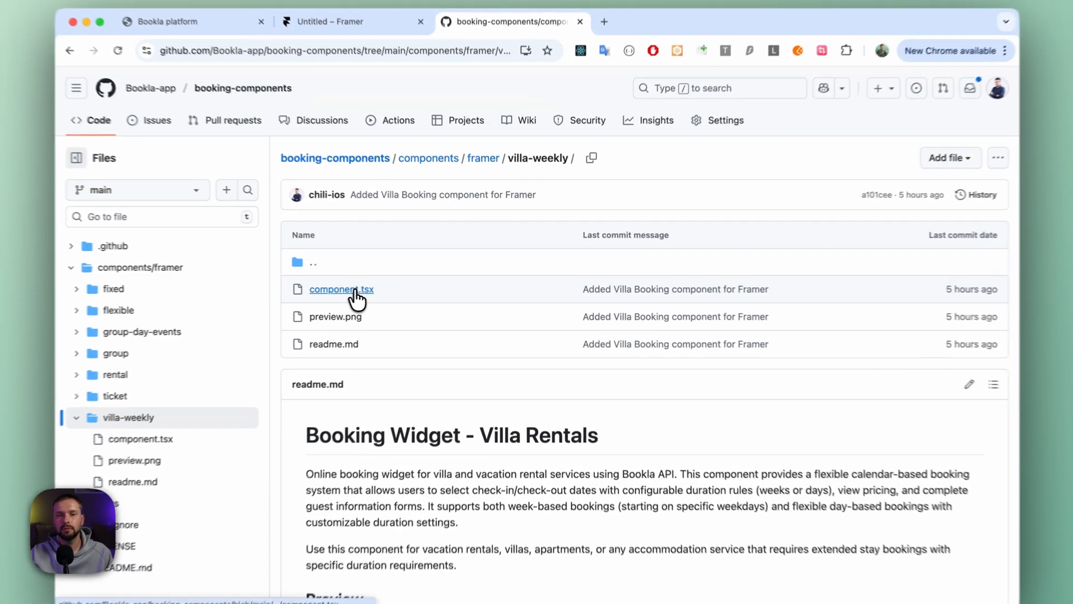
left_click(392, 287)
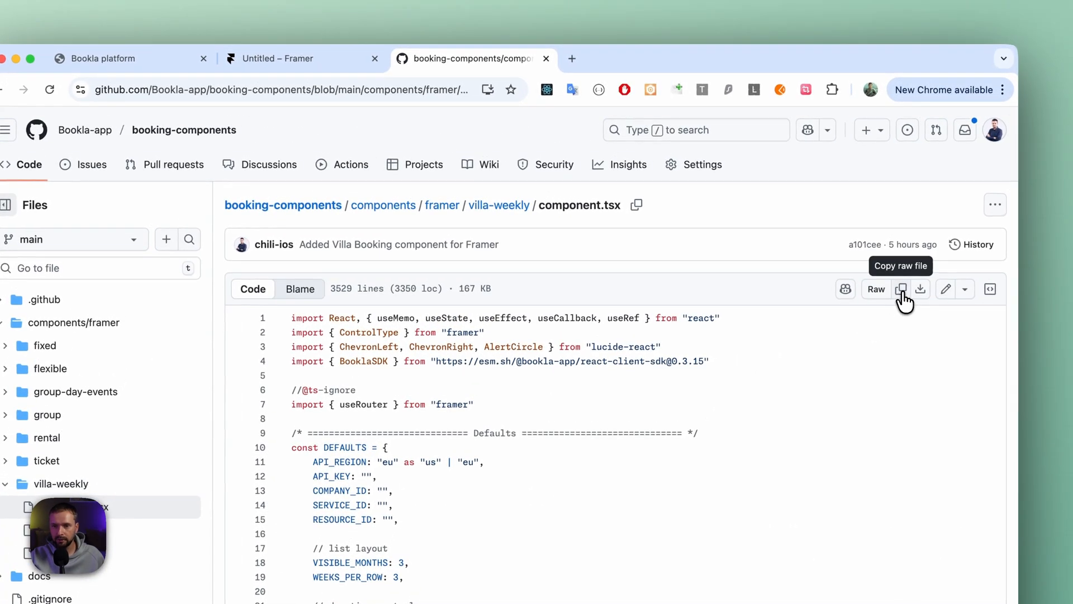
left_click(902, 291)
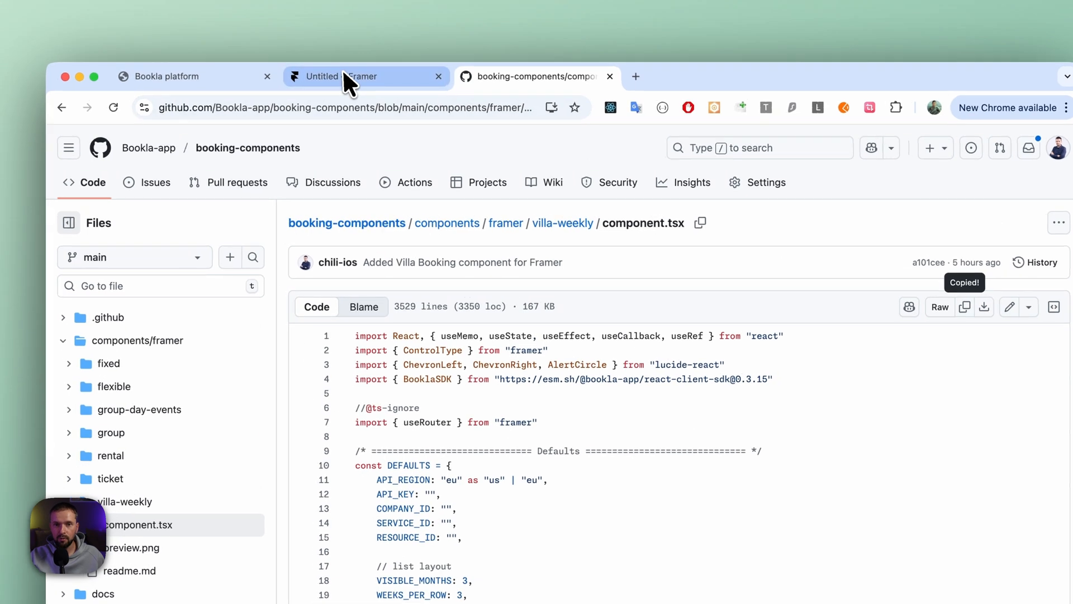
- Back in Framer, leave Wireframer and create a new code file named VillaBookingComponent as a new component
left_click(348, 75)
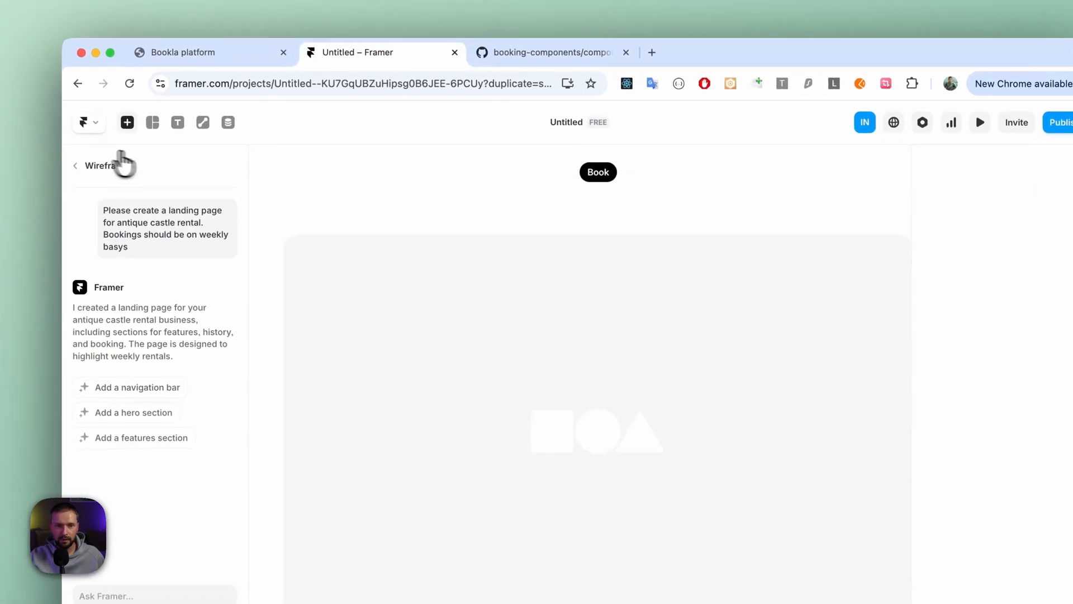
left_click(78, 172)
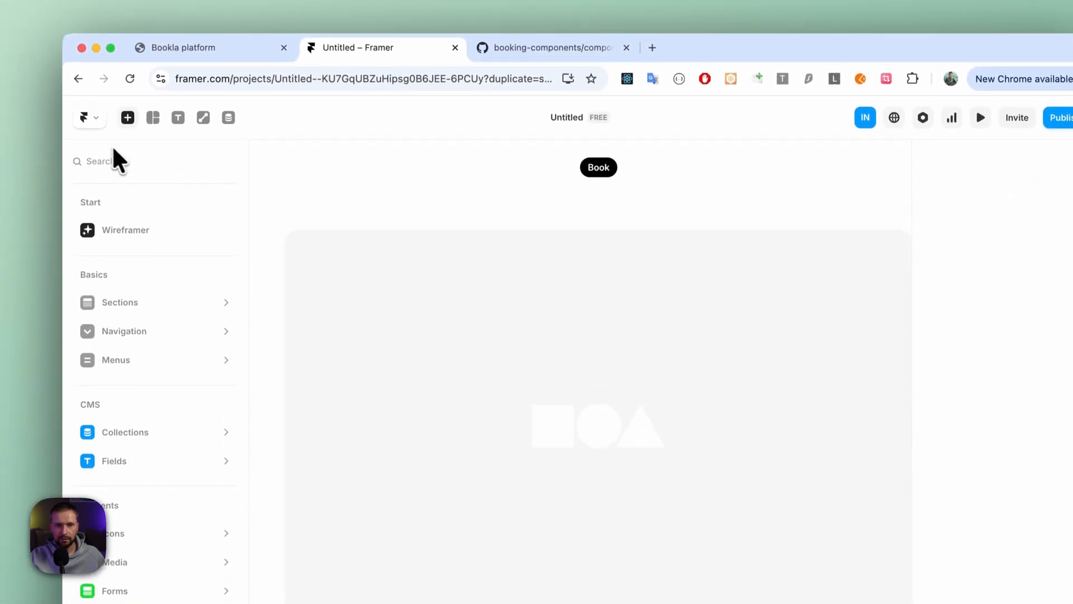
left_click(128, 94)
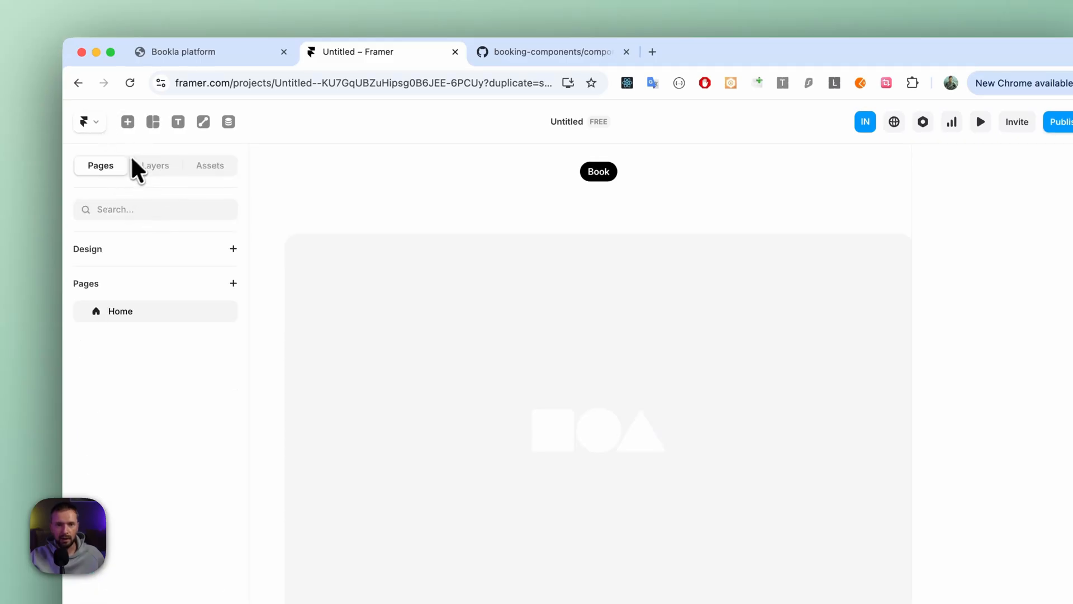
left_click(220, 168)
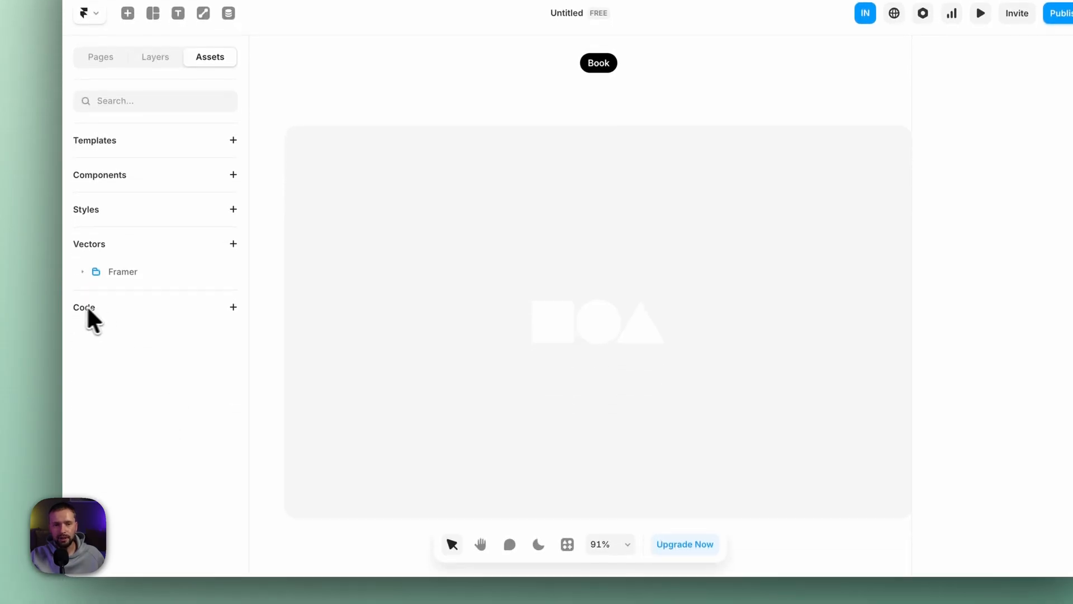
left_click(233, 308)
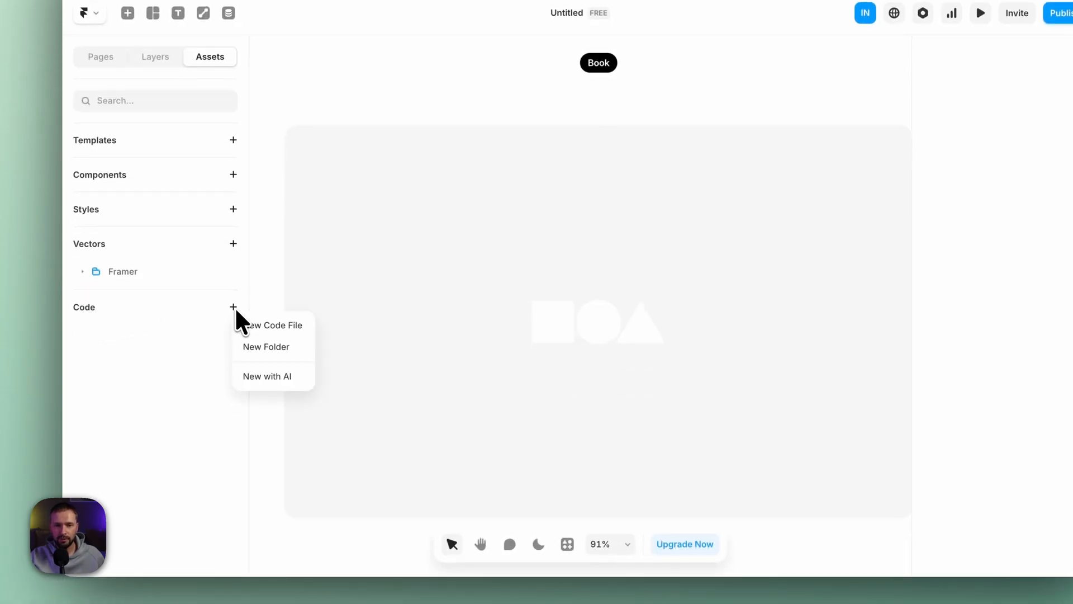
left_click(274, 326)
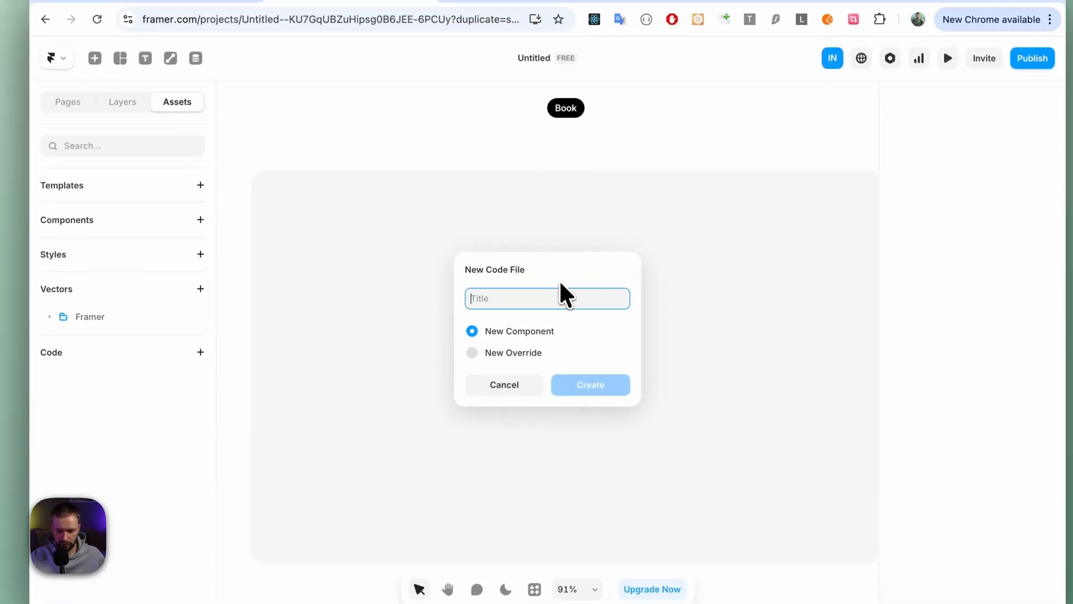
type("Vil;")
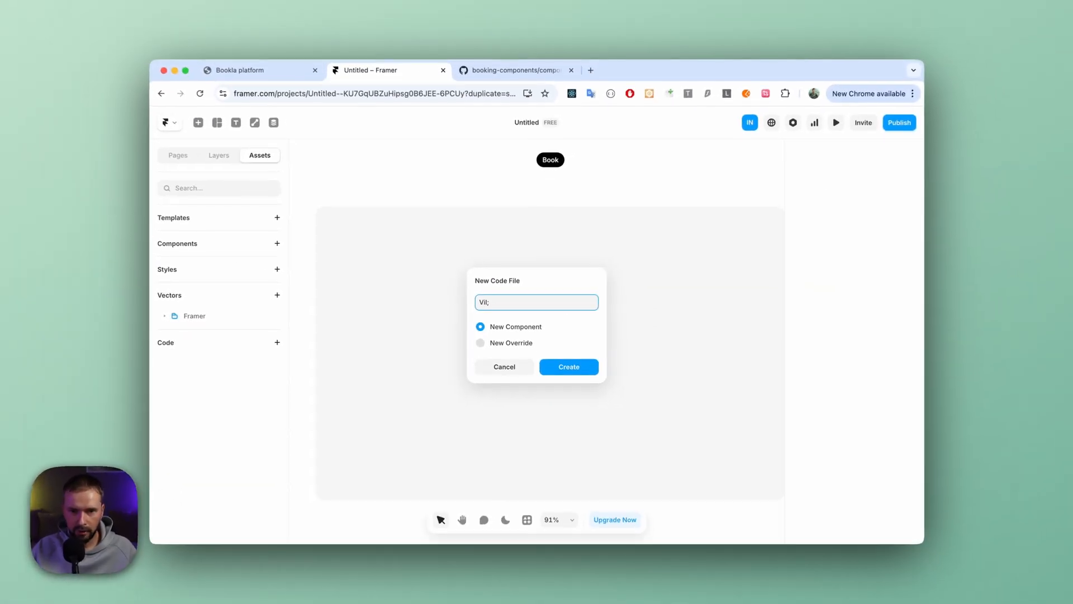
key("BackSpace")
type("laBookingComponent")
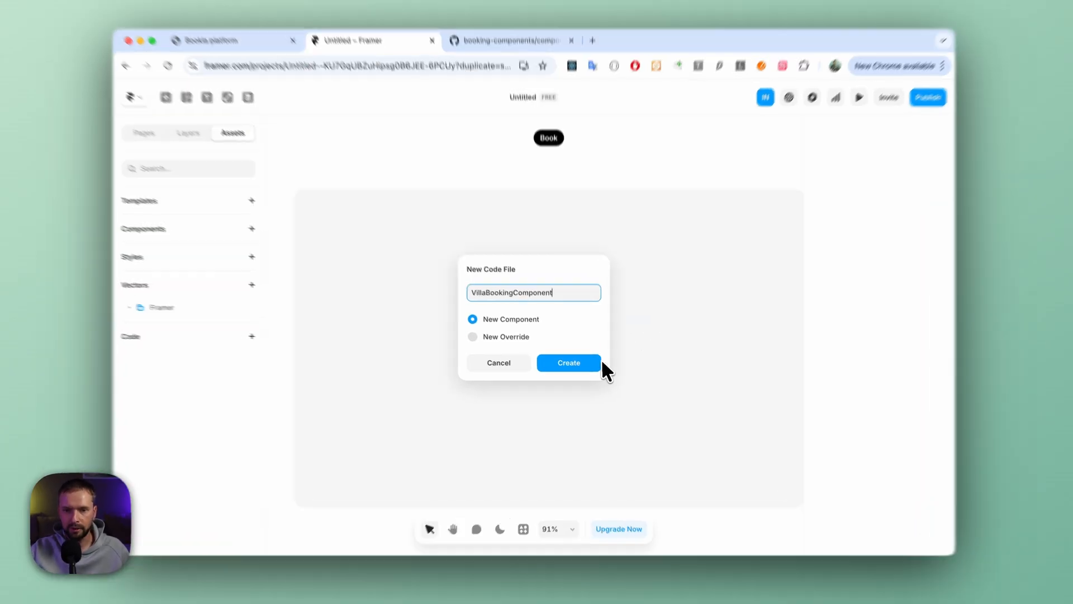
left_click(587, 366)
- Replace all of the template code in VillaBookingComponent.tsx with the code copied from GitHub
left_click(553, 320)
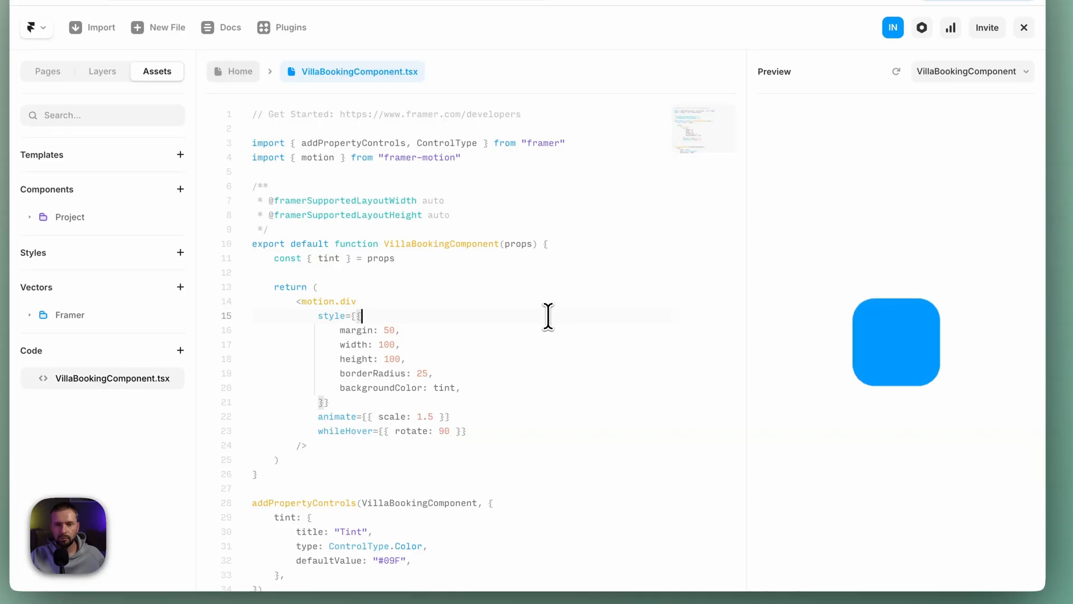
key("ctrl+a")
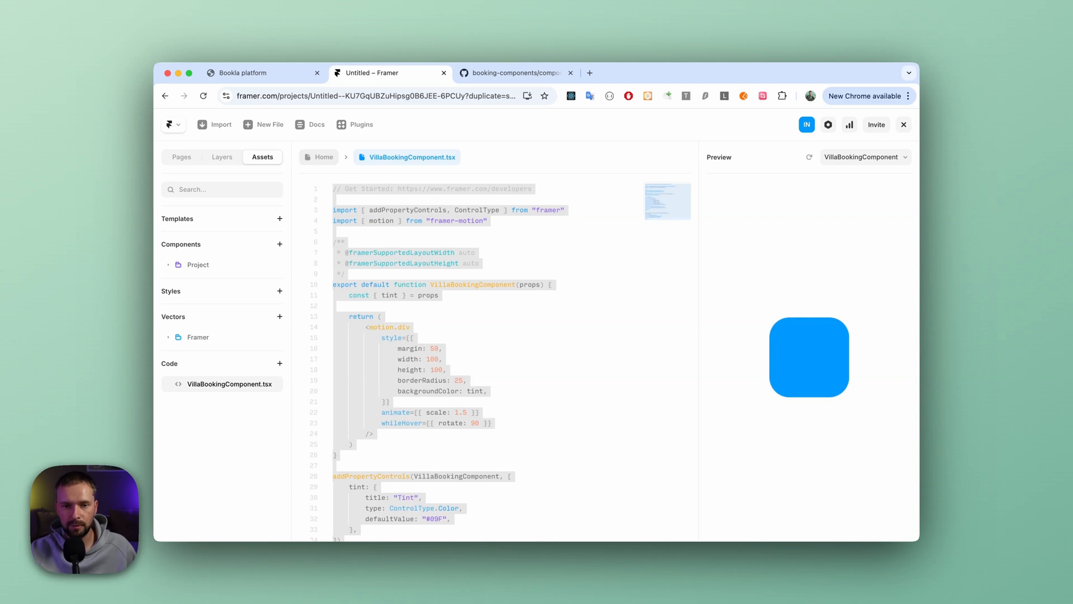
key("super+v")
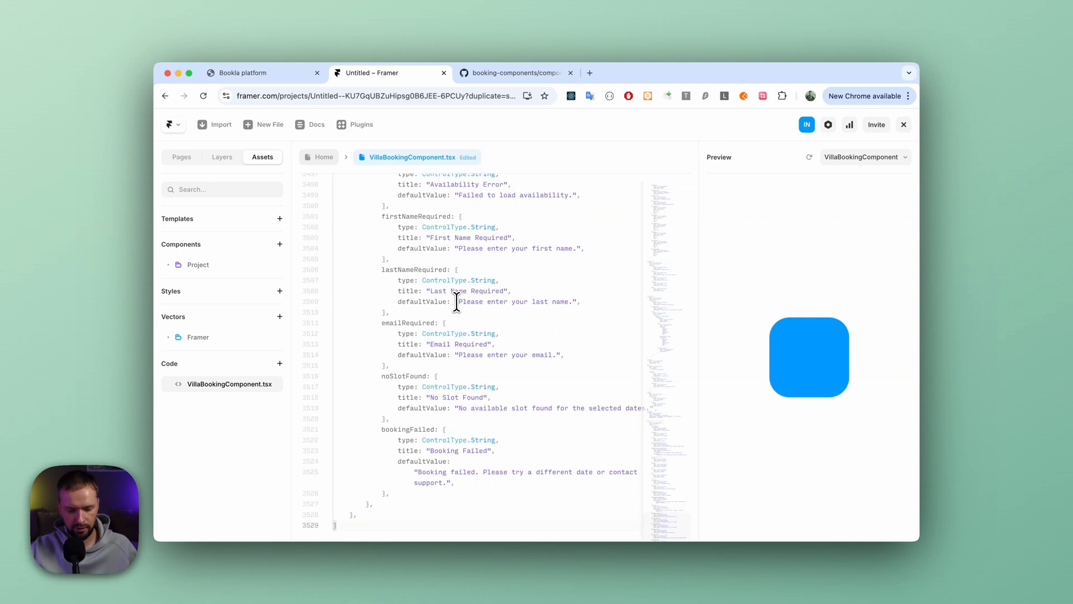
scroll(457, 302, "up", 3)
- Return to the Home page, place VillaBookingComponent in the hero's grey placeholder frame and delete the frame's logo
left_click(321, 158)
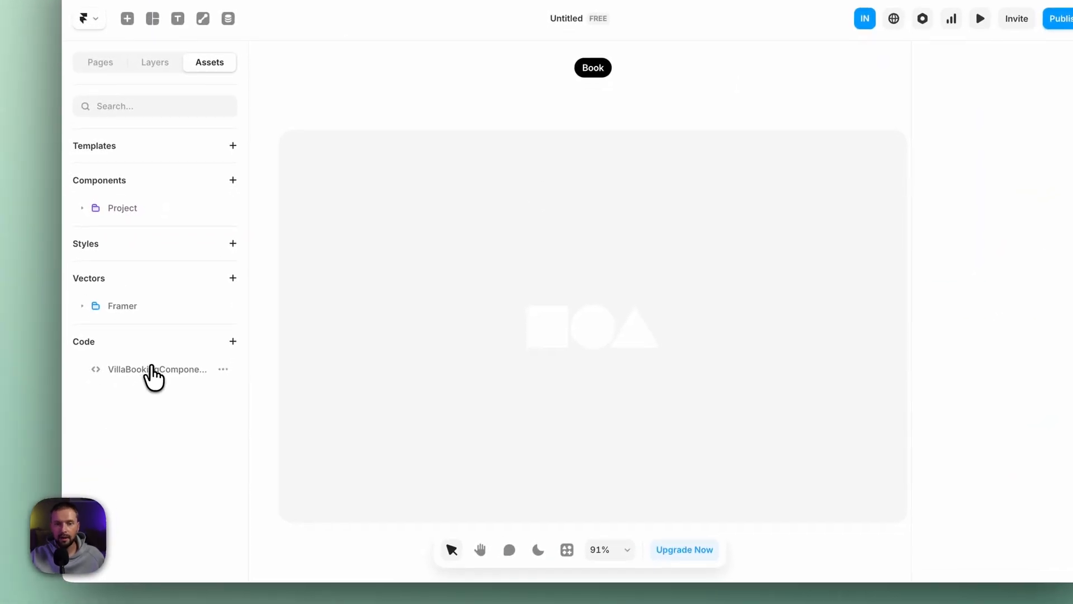
left_click_drag(159, 378, 484, 331)
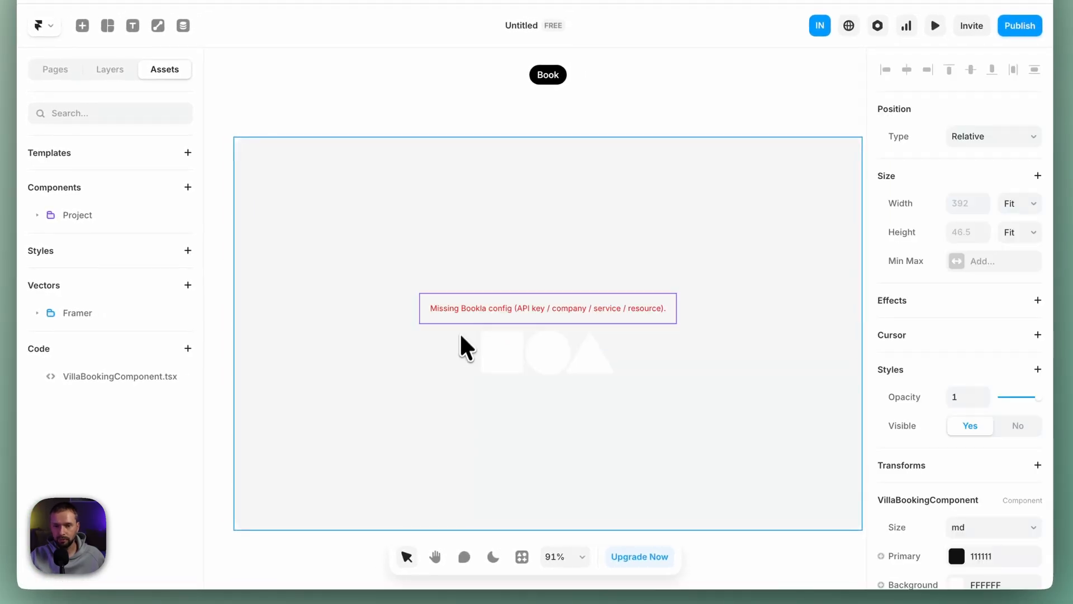
left_click(554, 355)
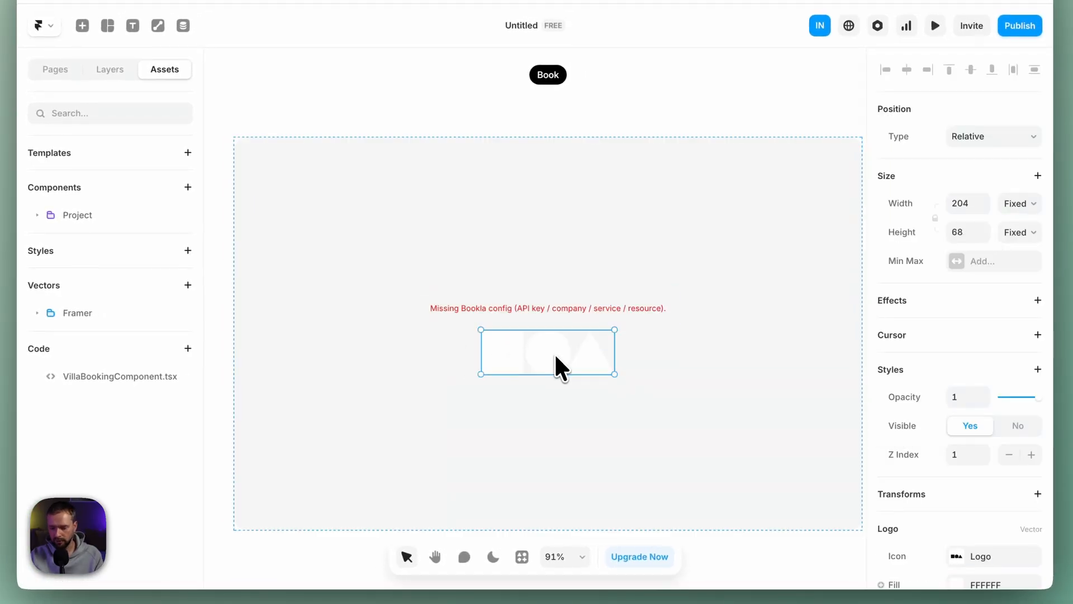
key("Delete")
- Select VillaBookingComponent in the grey frame, open its Bookla configuration and keep the region set to eu
left_click(551, 338)
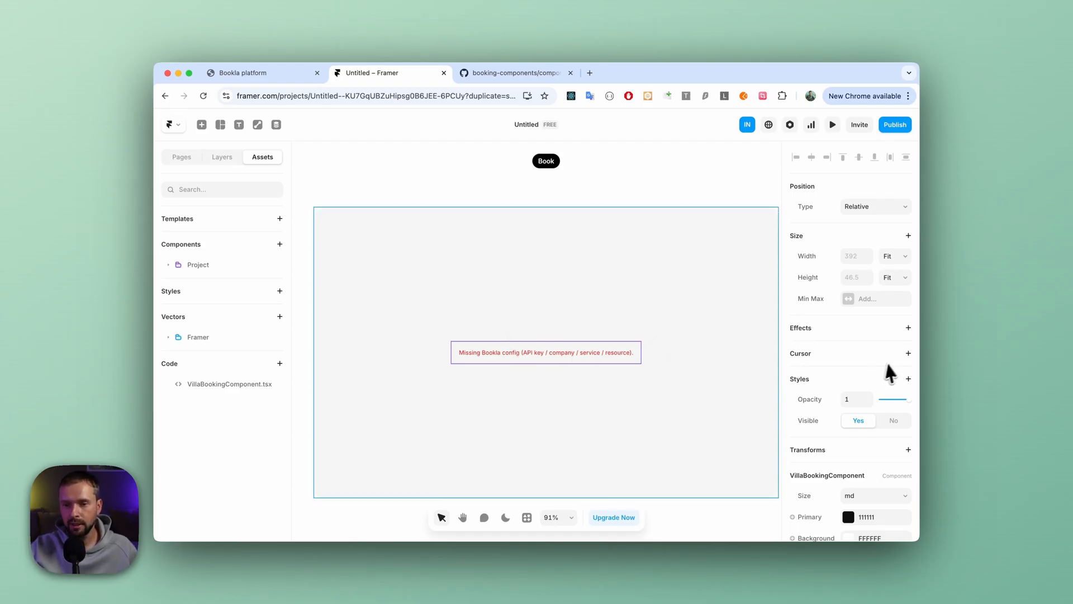
scroll(854, 337, "down", 2)
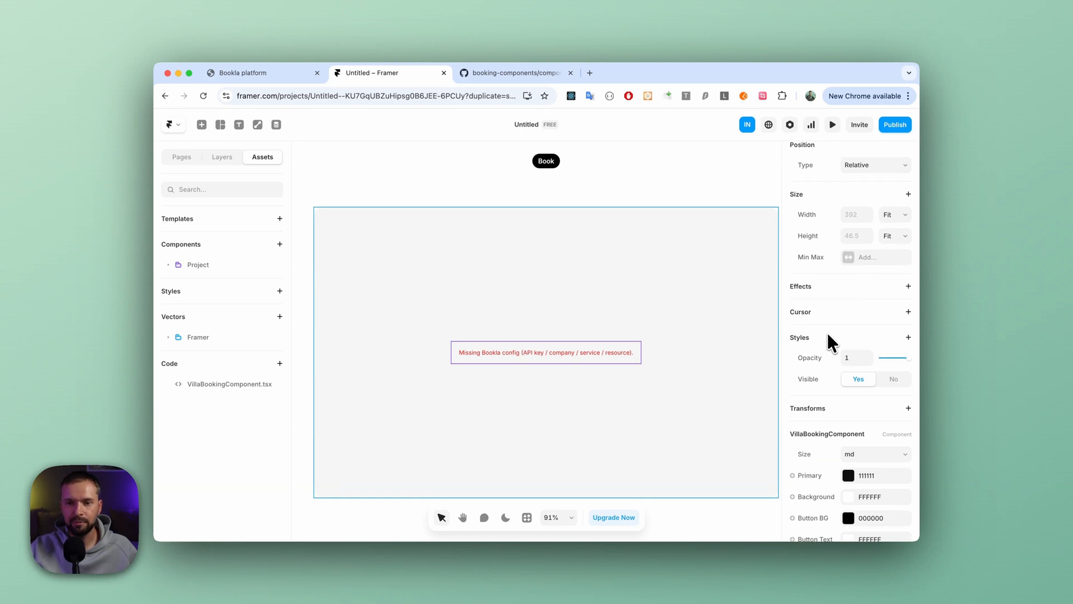
scroll(829, 335, "down", 8)
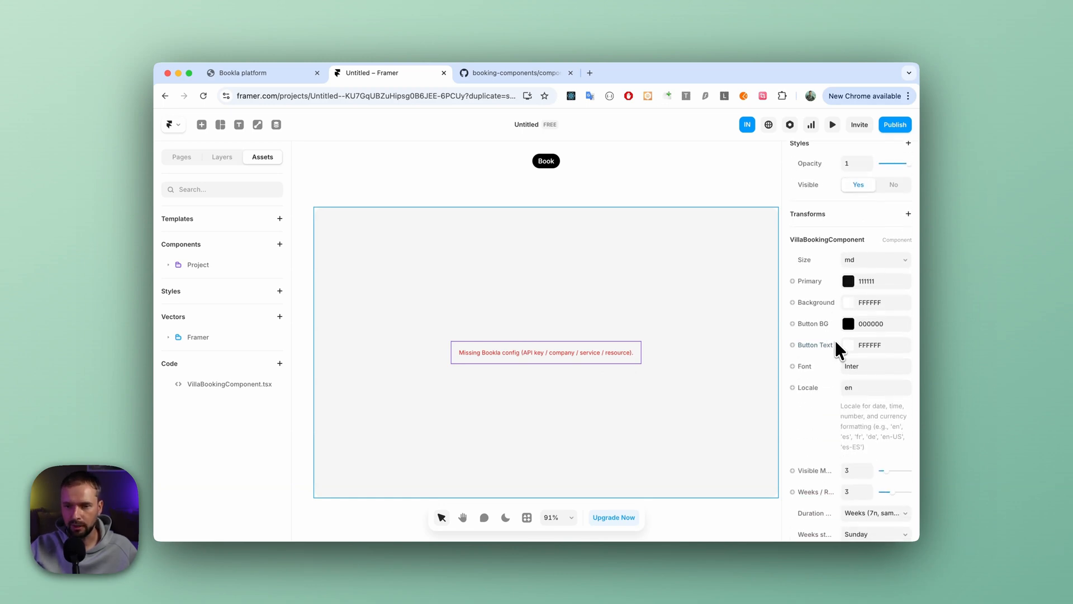
scroll(811, 354, "down", 13)
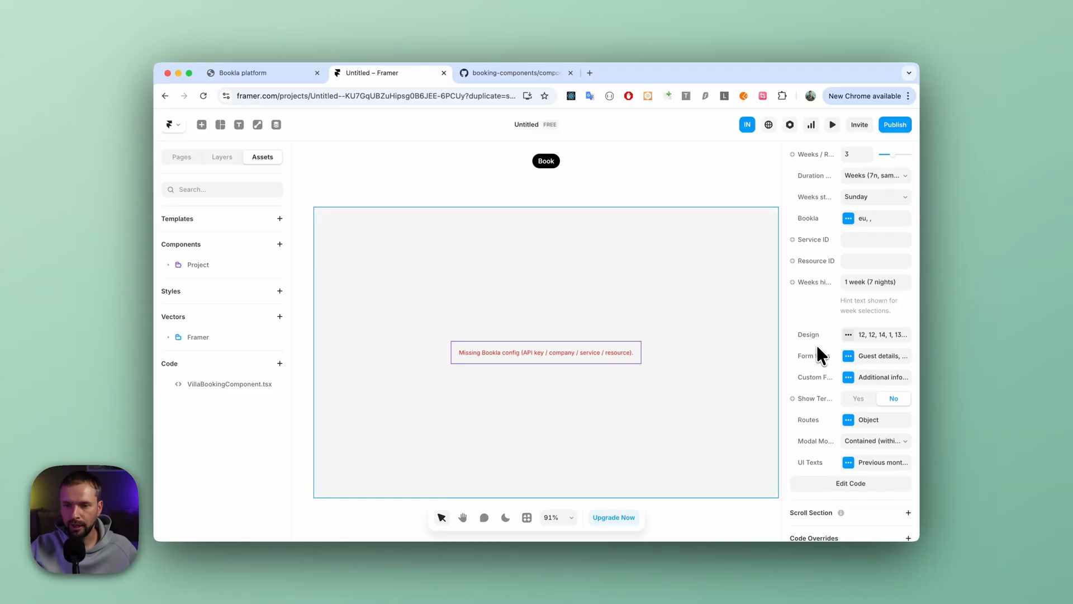
scroll(819, 344, "down", 1)
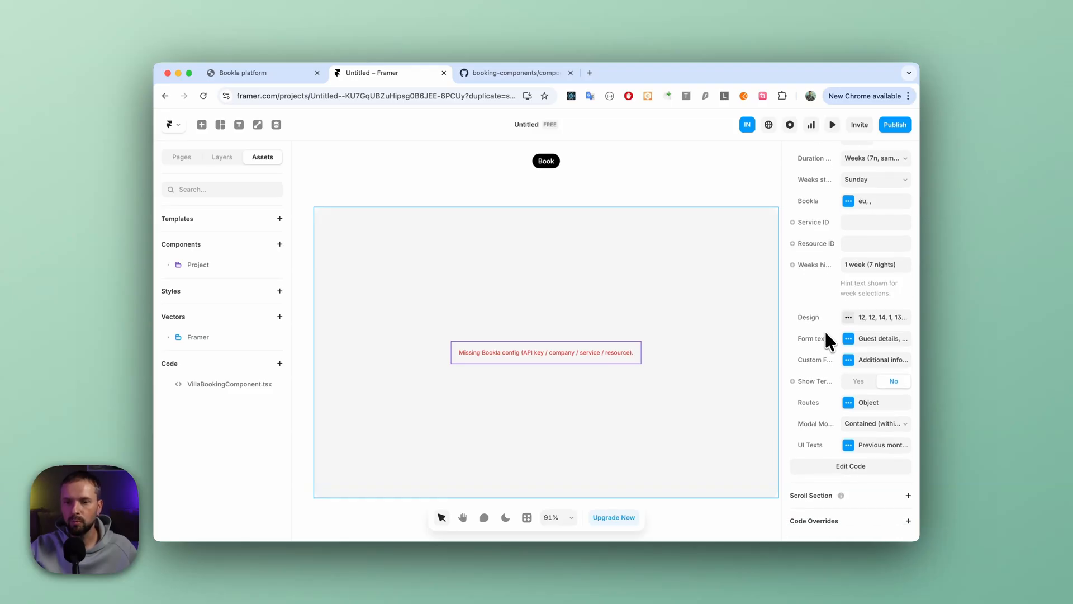
left_click(861, 203)
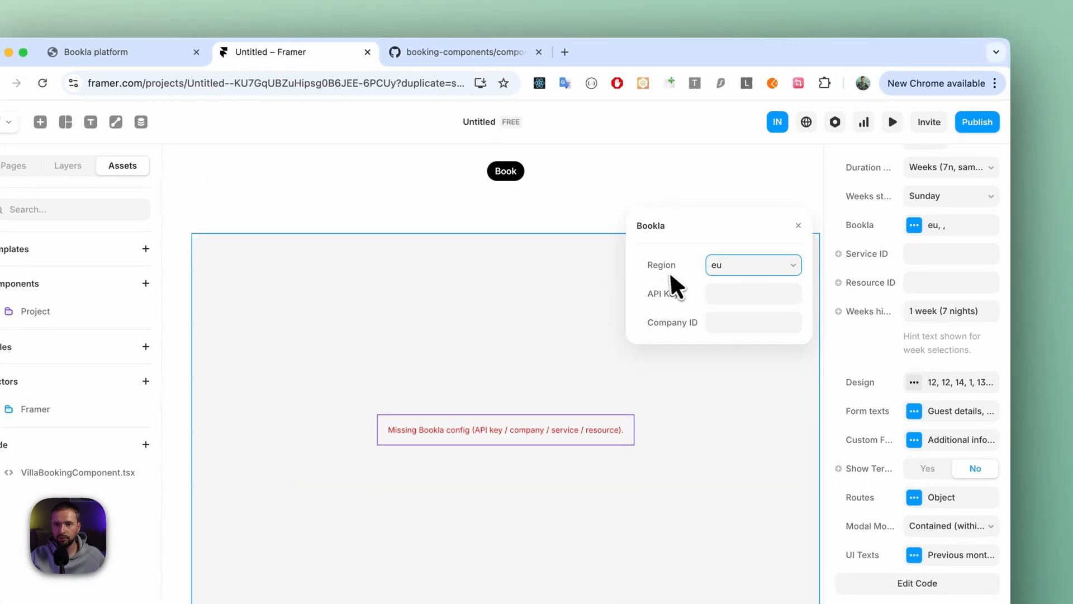
left_click(737, 264)
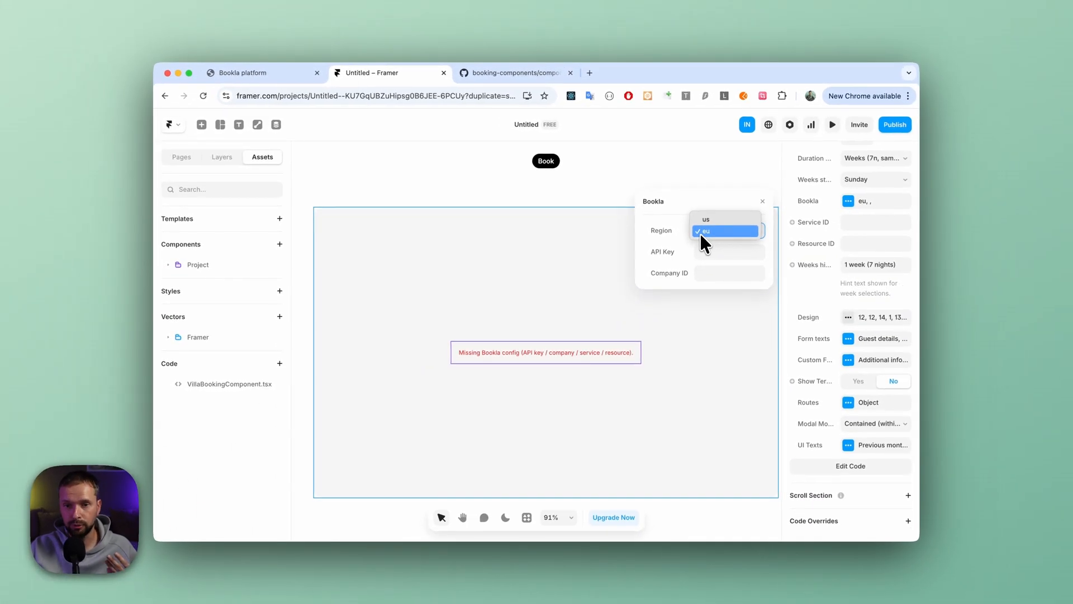
left_click(682, 238)
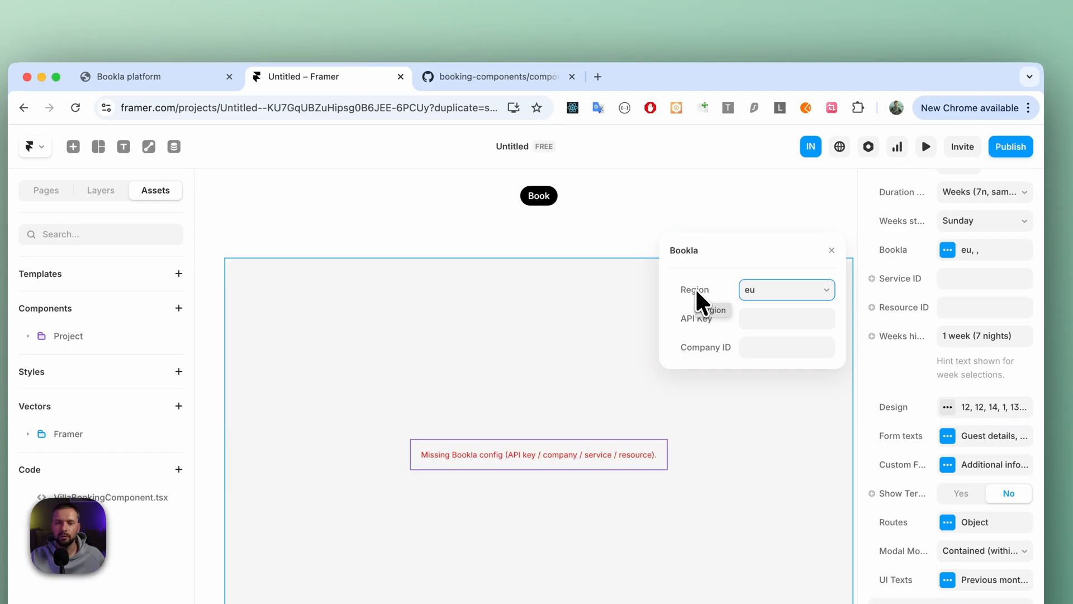
- Switch to the Bookla platform, check the region prefix in its web address and return to Framer
left_click(149, 76)
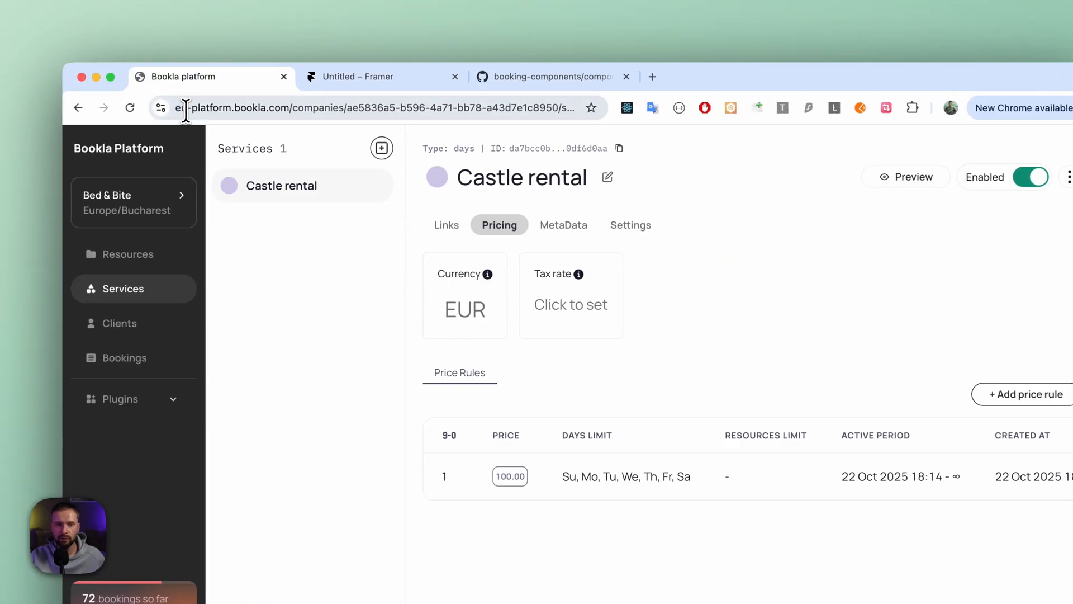
double_click(186, 110)
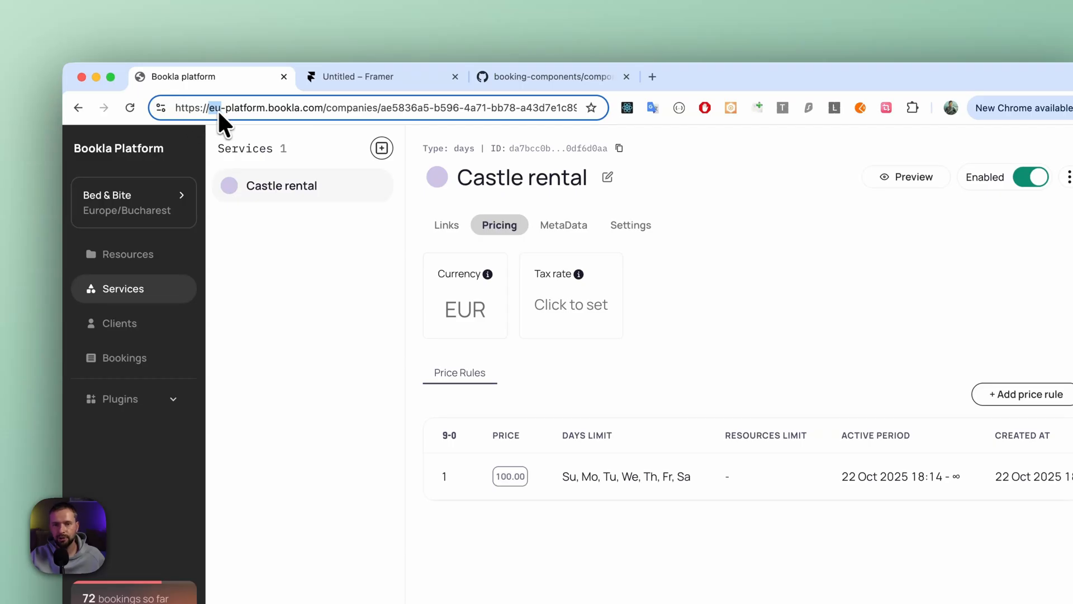
left_click(334, 78)
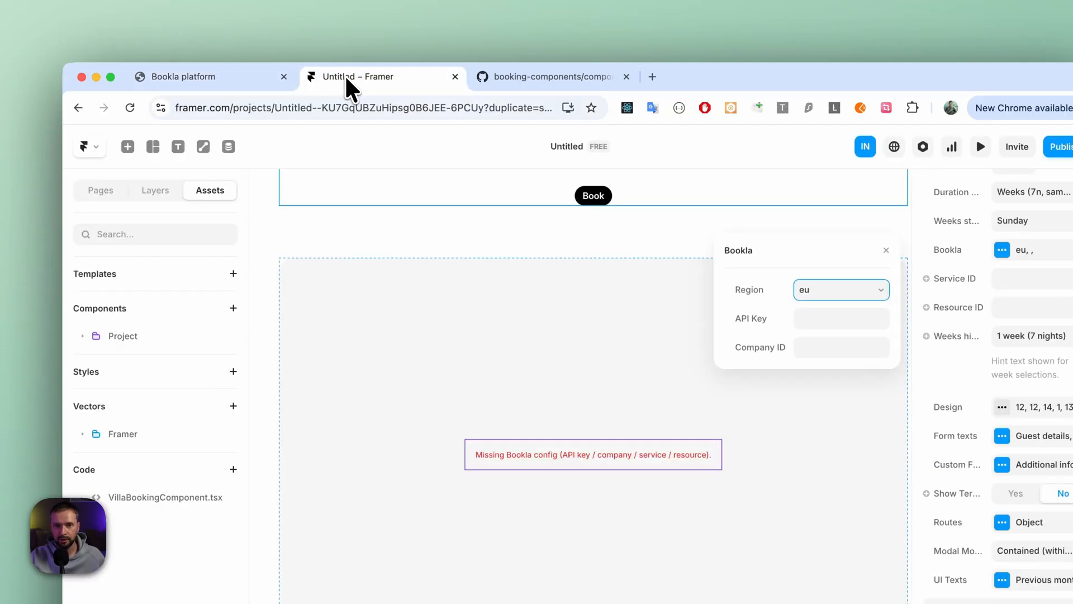
- Switch to Bookla's Developers page and start a new API key named Villa Key
left_click(760, 306)
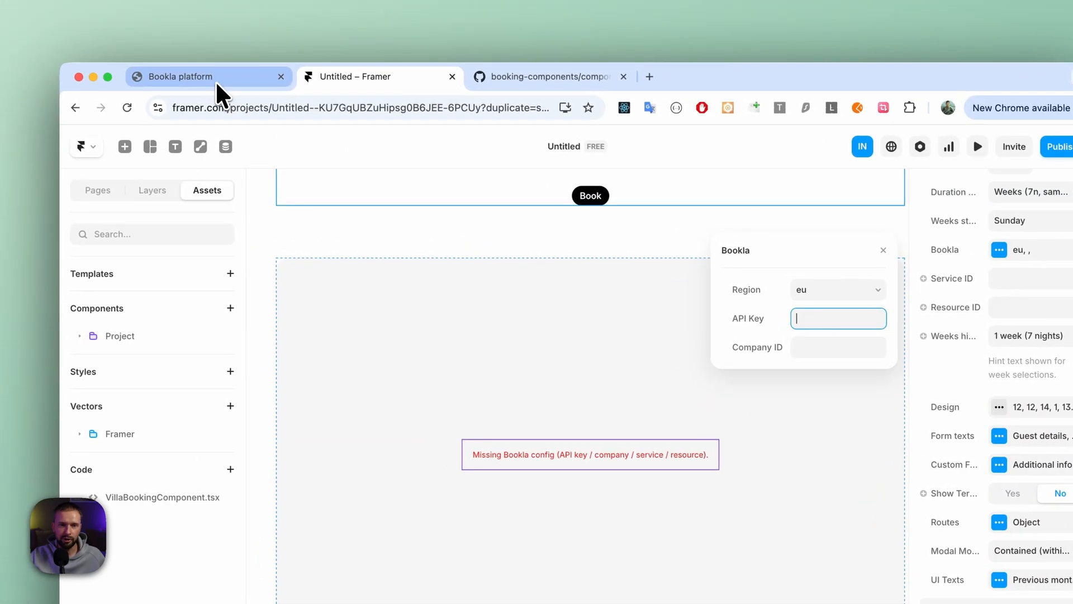
left_click(143, 59)
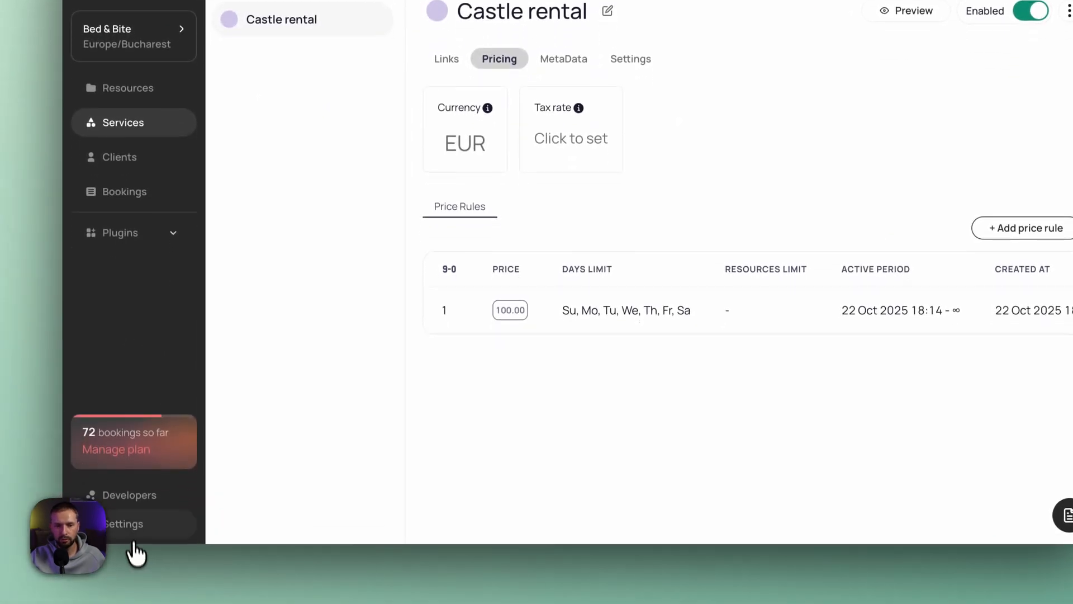
left_click(140, 499)
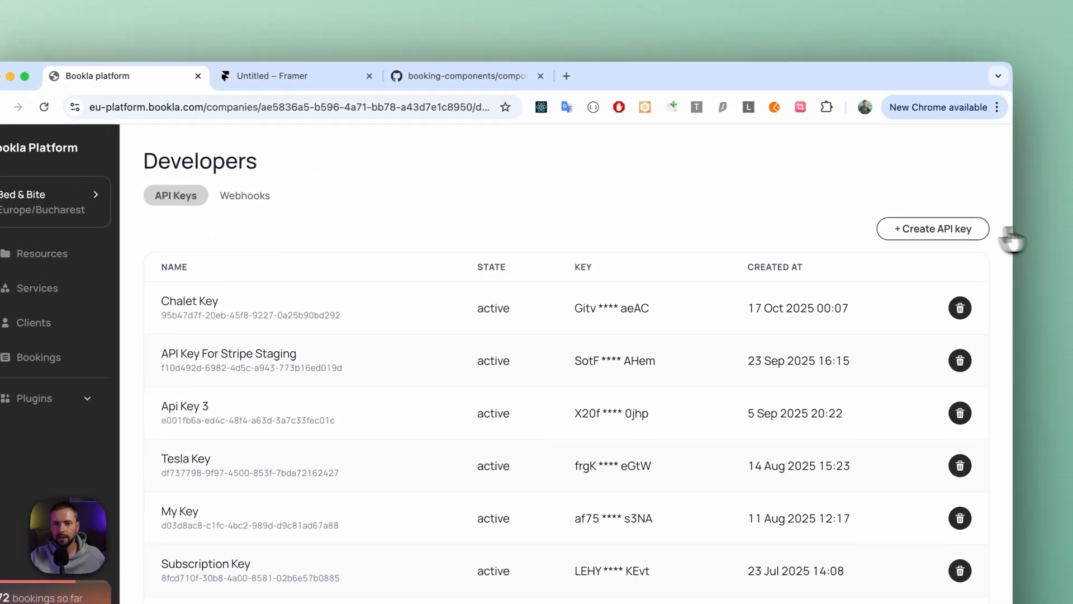
left_click(1013, 160)
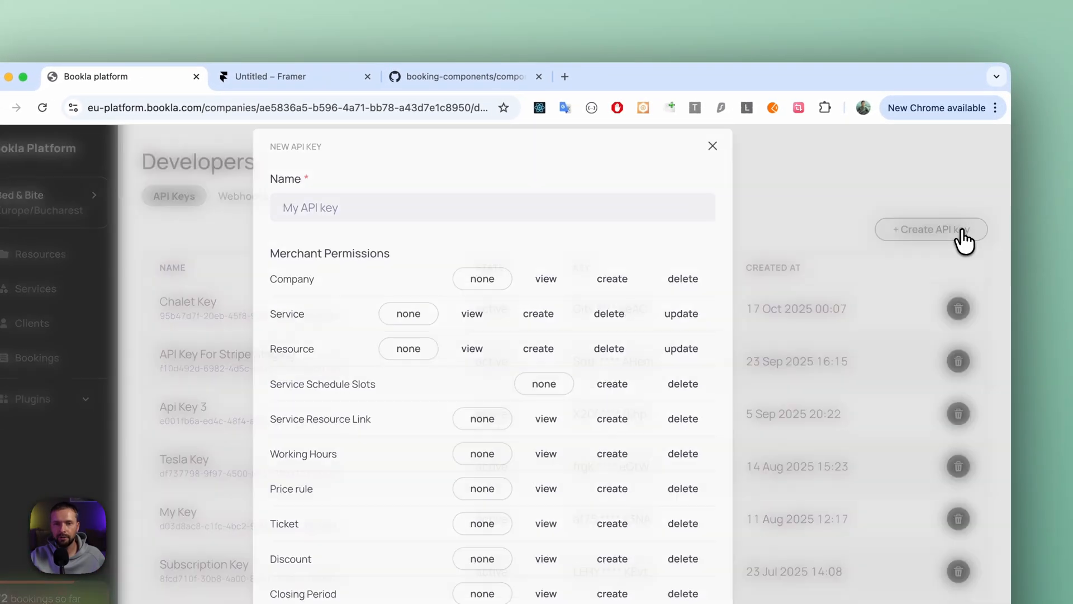
left_click(510, 205)
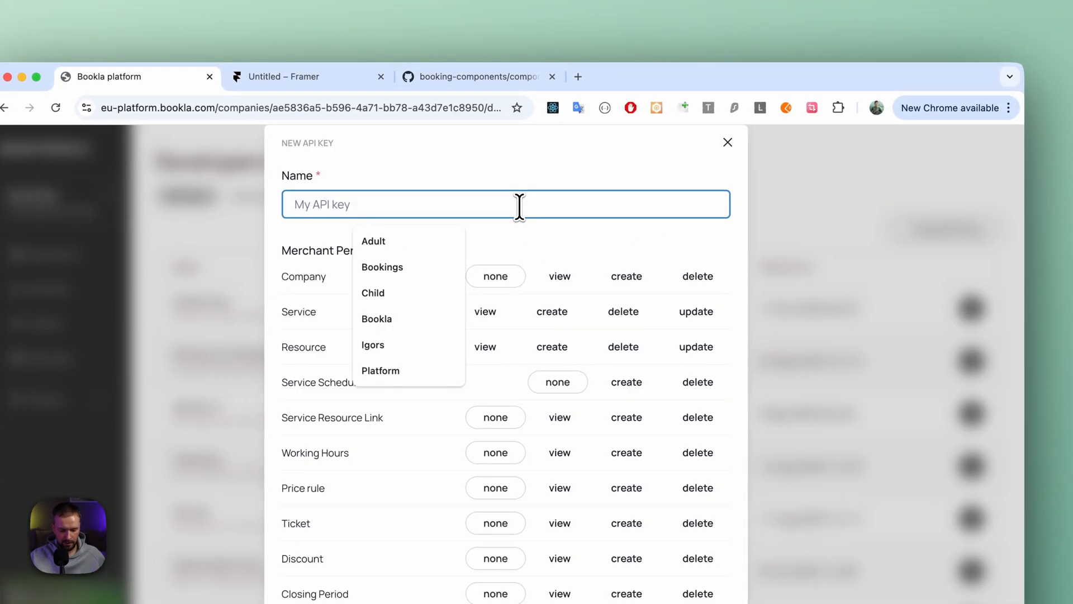
type("Villa Key")
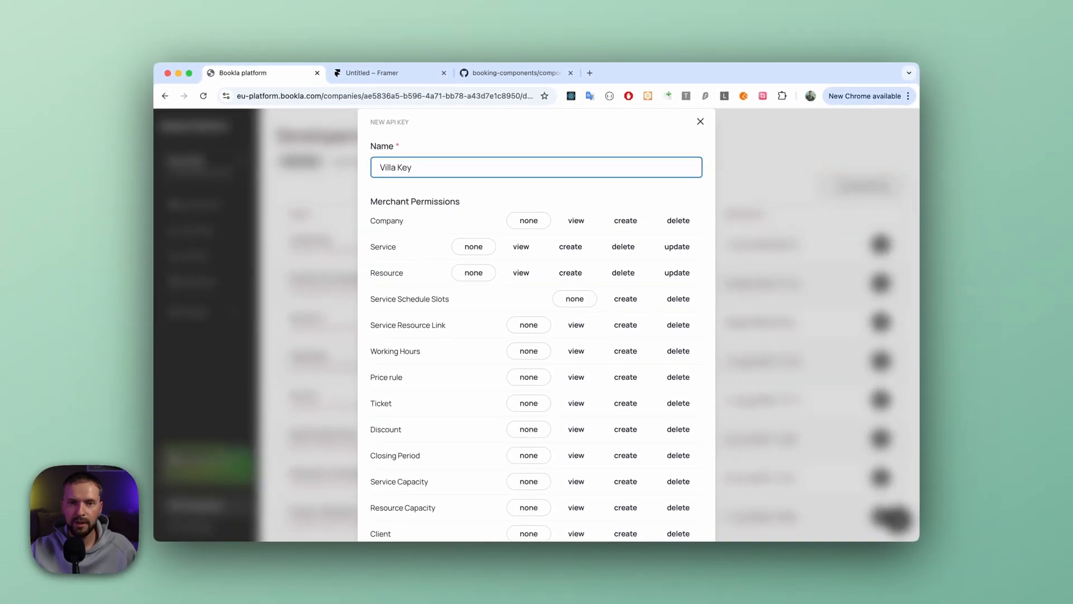
- Grant the key view access to Client Service and Client Resource and create access to Guest Client, and create it
scroll(503, 216, "down", 5)
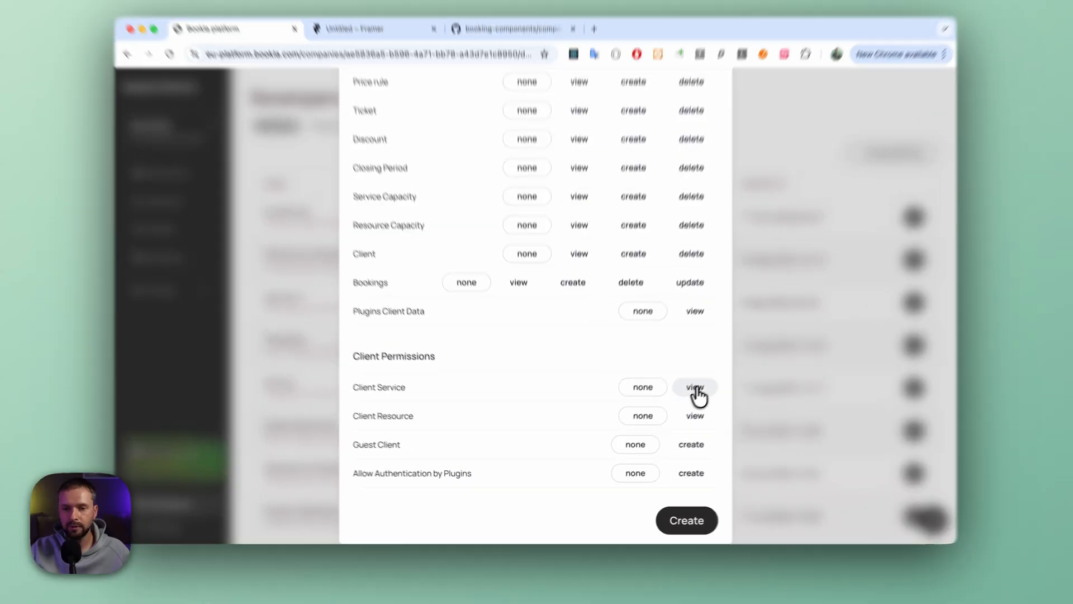
left_click(685, 399)
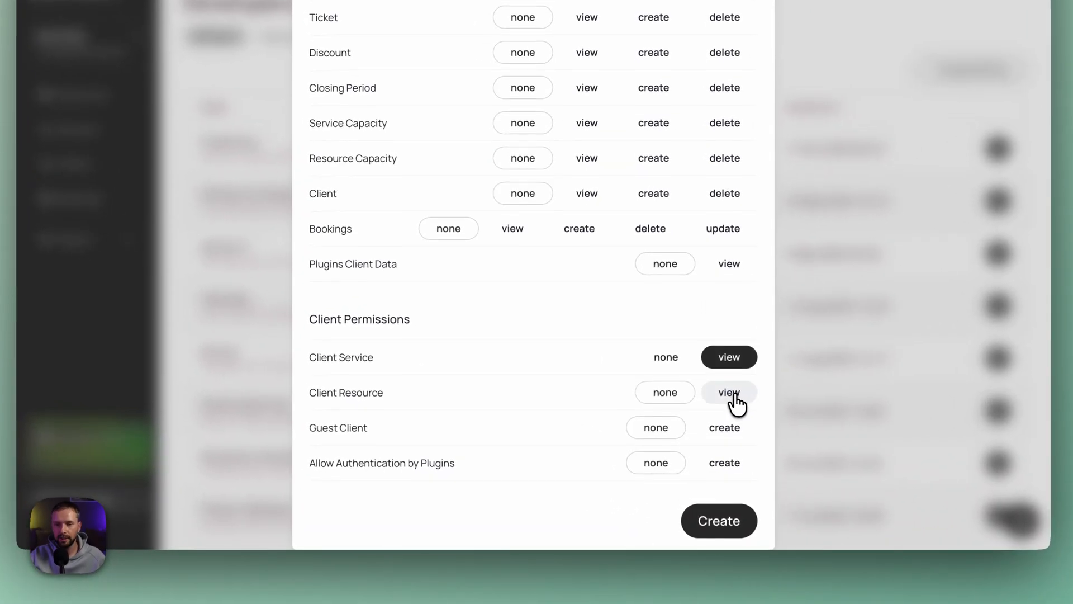
left_click(682, 425)
left_click(728, 428)
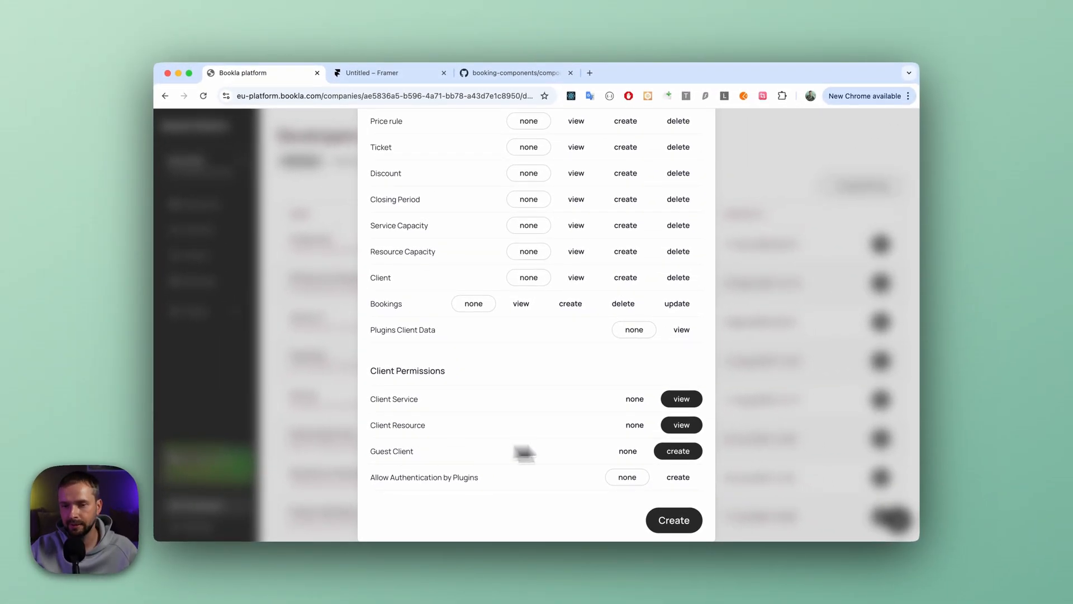
left_click(678, 521)
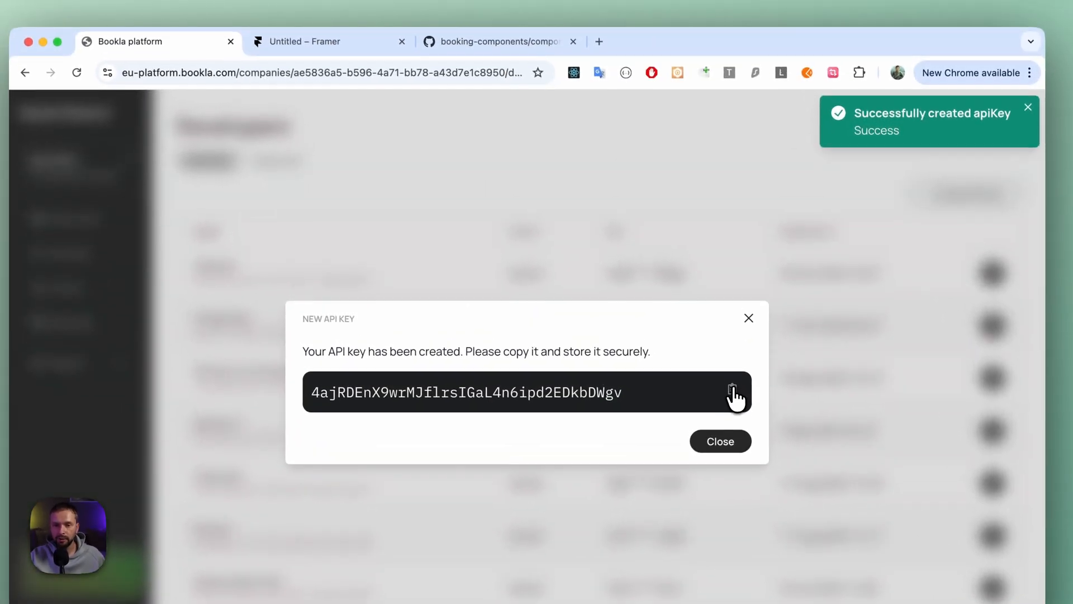
- Copy the new API key and paste it into the API Key field of the component's Bookla configuration in Framer
left_click(731, 376)
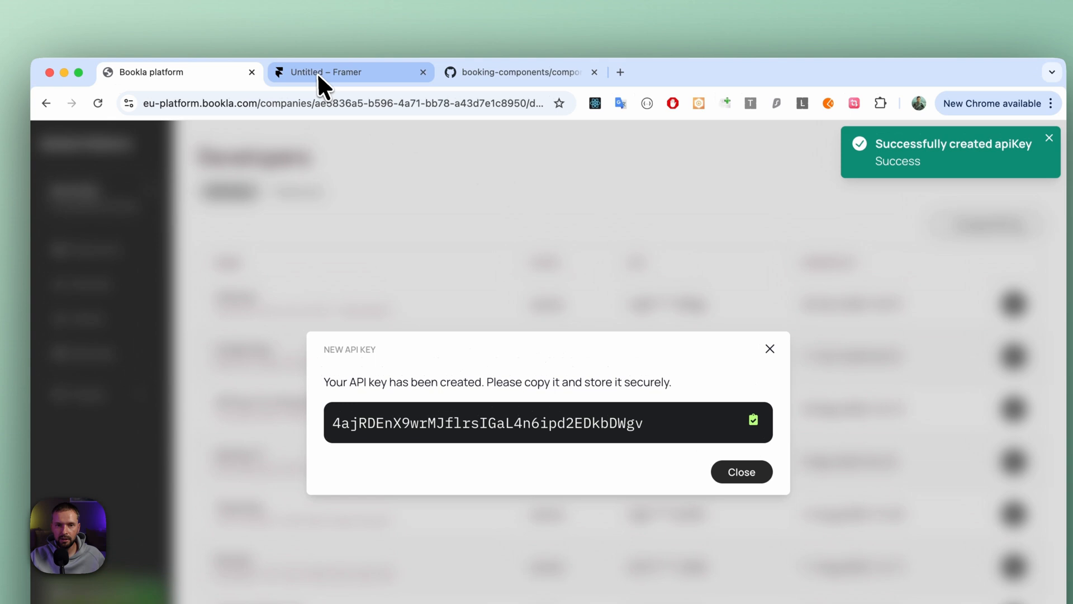
left_click(317, 72)
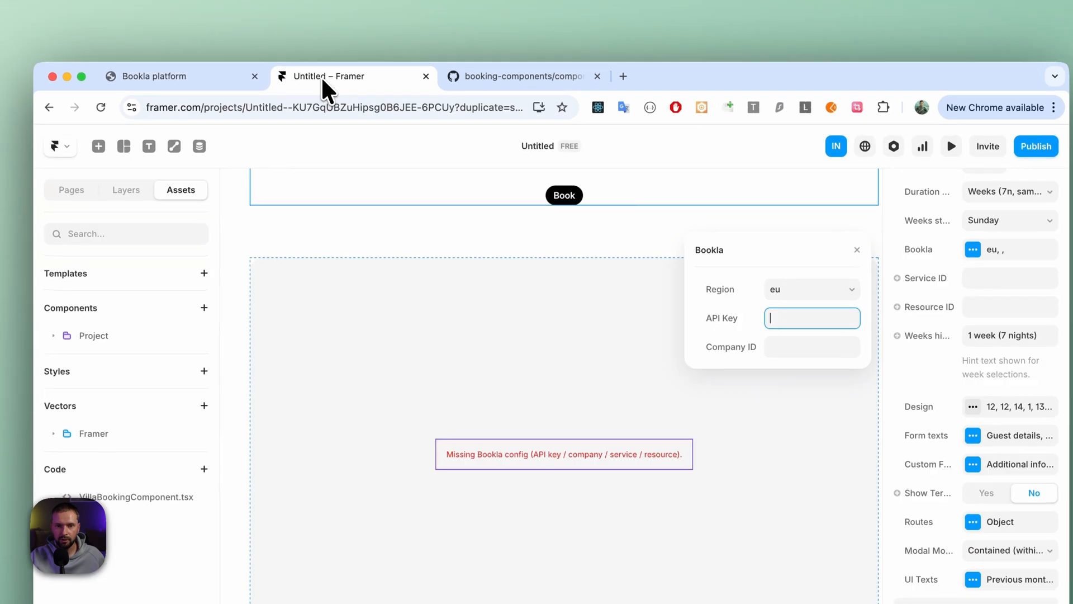
key("super+v")
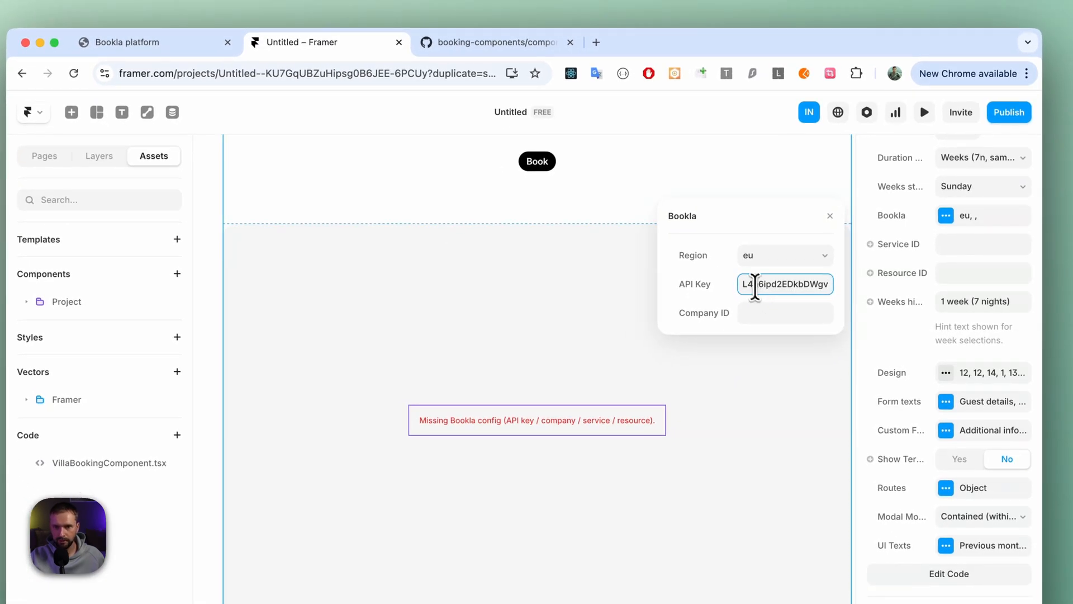
- Switch to Bookla, dismiss the new API key dialog and copy the company ID of Bed & Bite
left_click(769, 311)
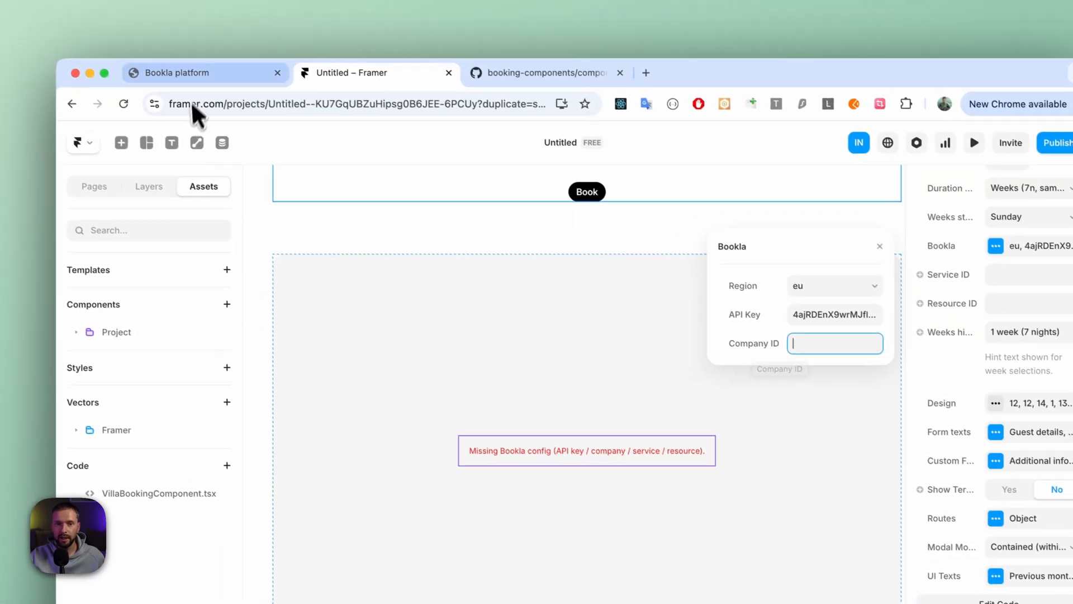
left_click(203, 72)
left_click(398, 232)
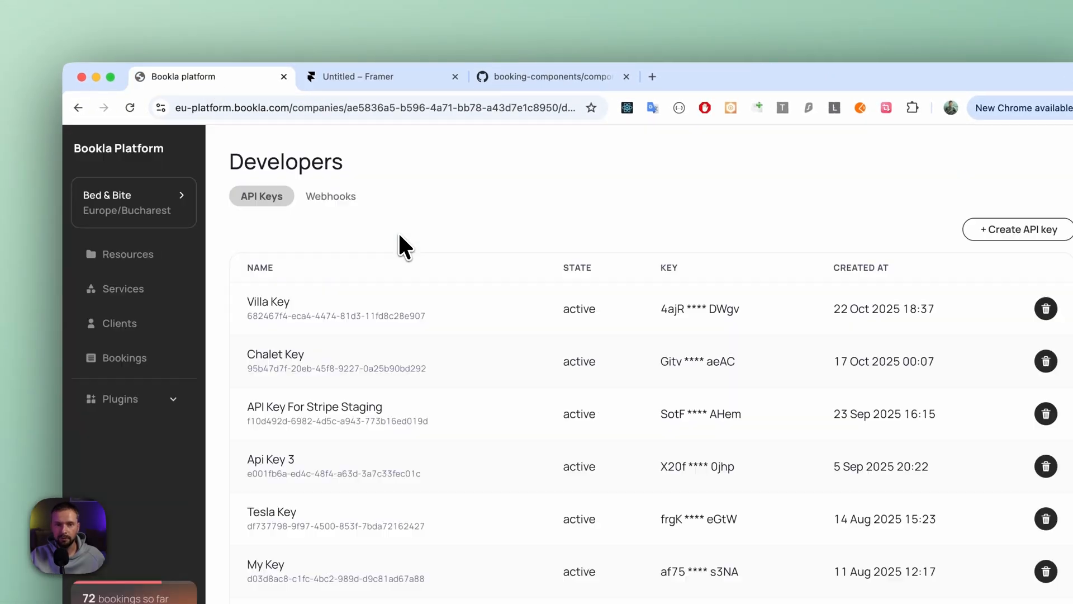
left_click(106, 201)
left_click_drag(429, 183, 479, 183)
left_click(557, 182)
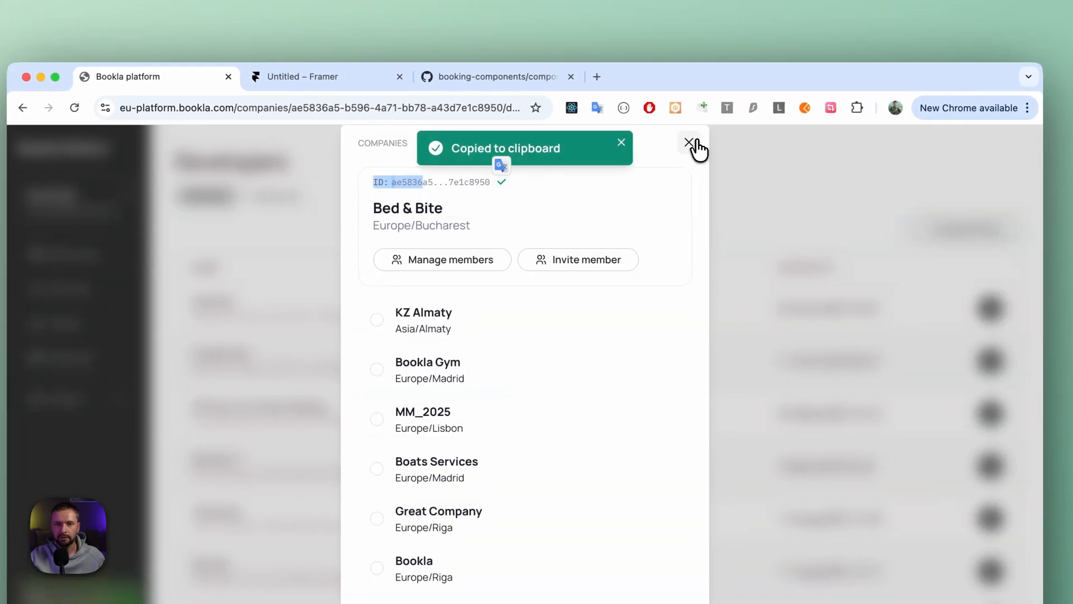
left_click(690, 143)
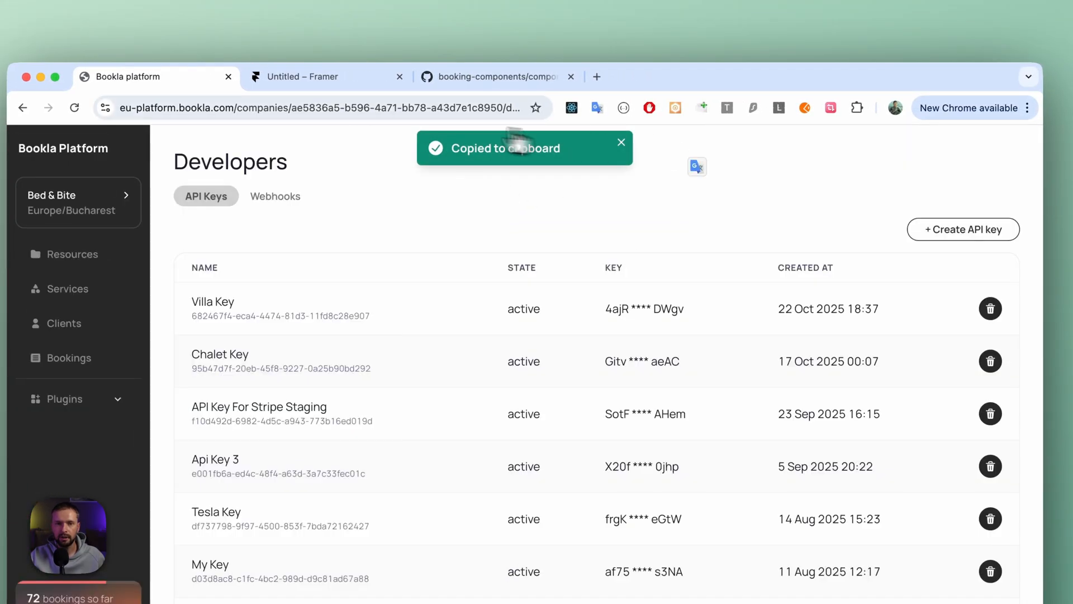
- Back in Framer, paste the company ID into the component's Bookla configuration and close it
left_click(313, 77)
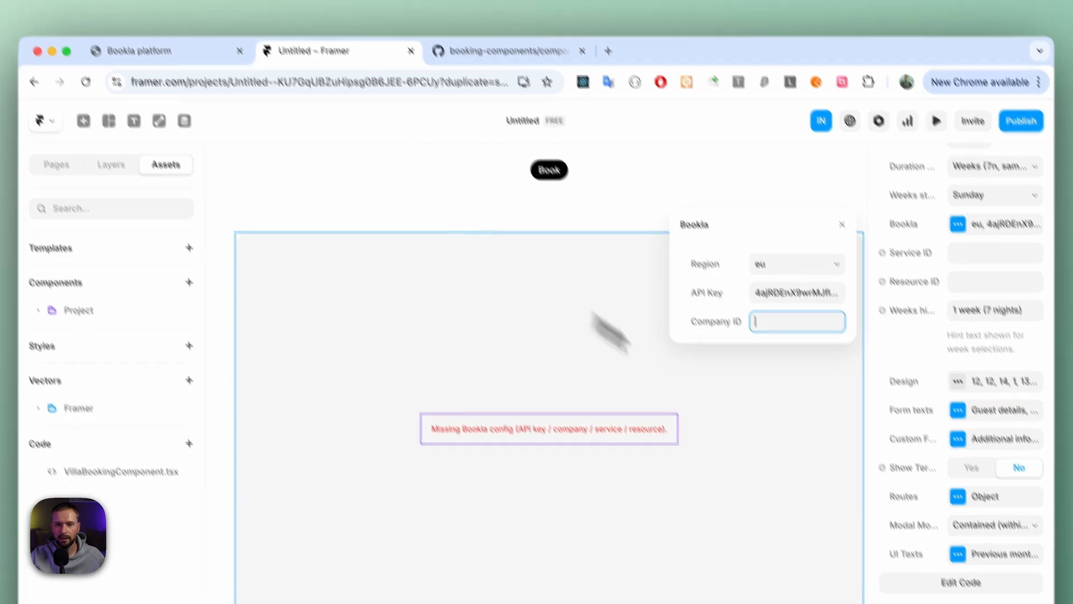
key("super+v")
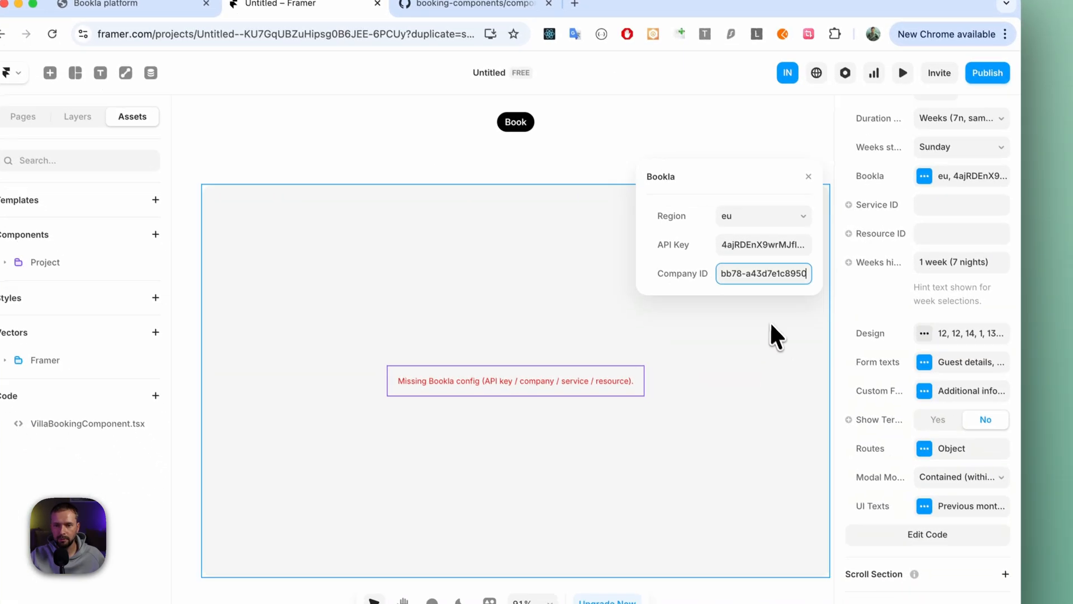
key("Tab")
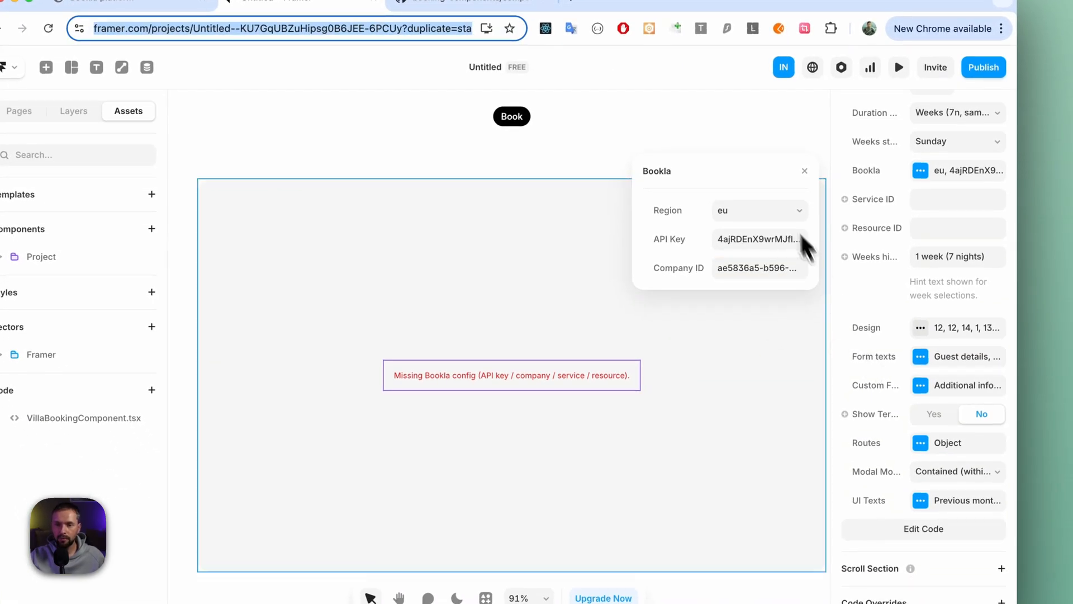
left_click(805, 171)
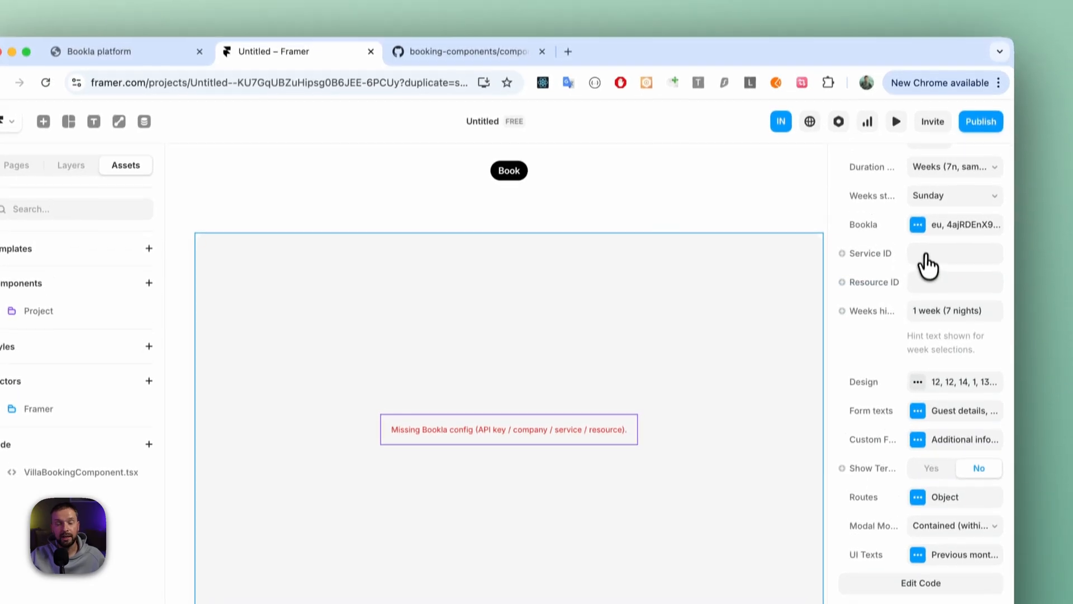
- Copy the Castle rental service's ID in Bookla and paste it as the component's Service ID in Framer
left_click(206, 86)
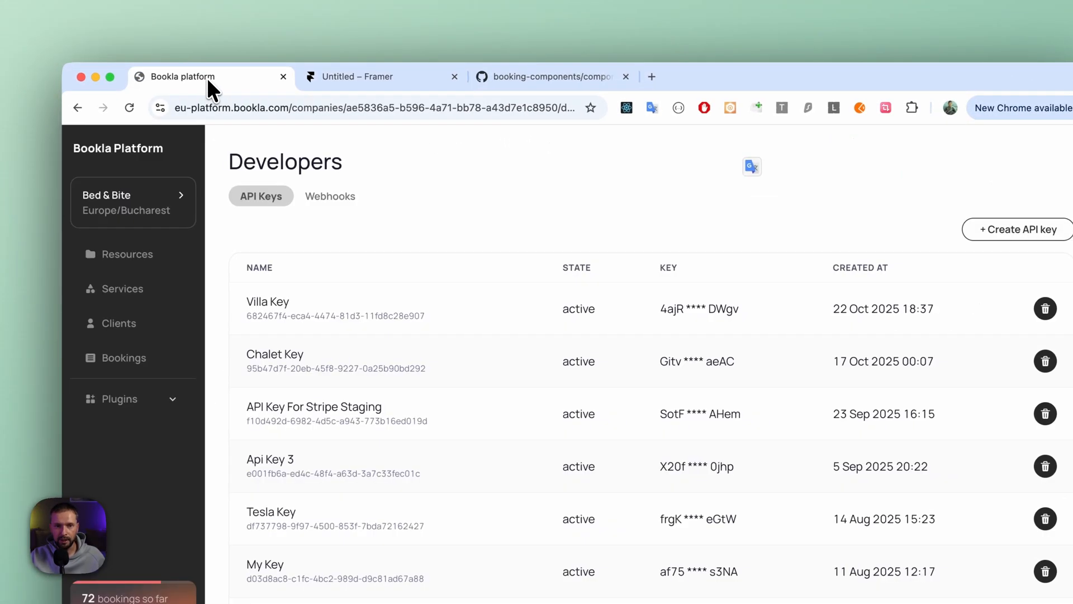
left_click(119, 291)
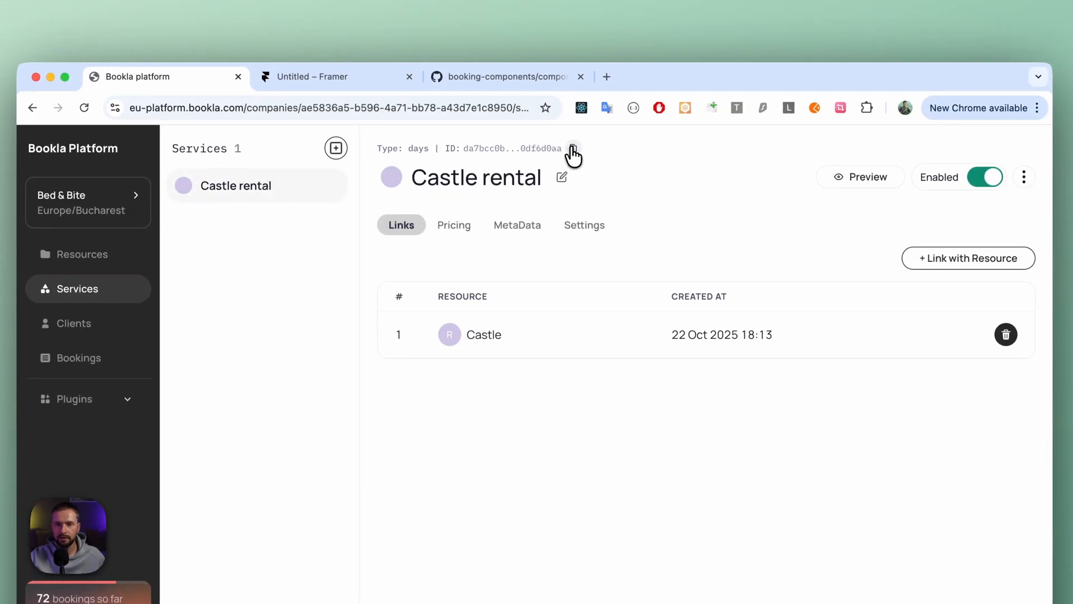
left_click(572, 149)
left_click(357, 80)
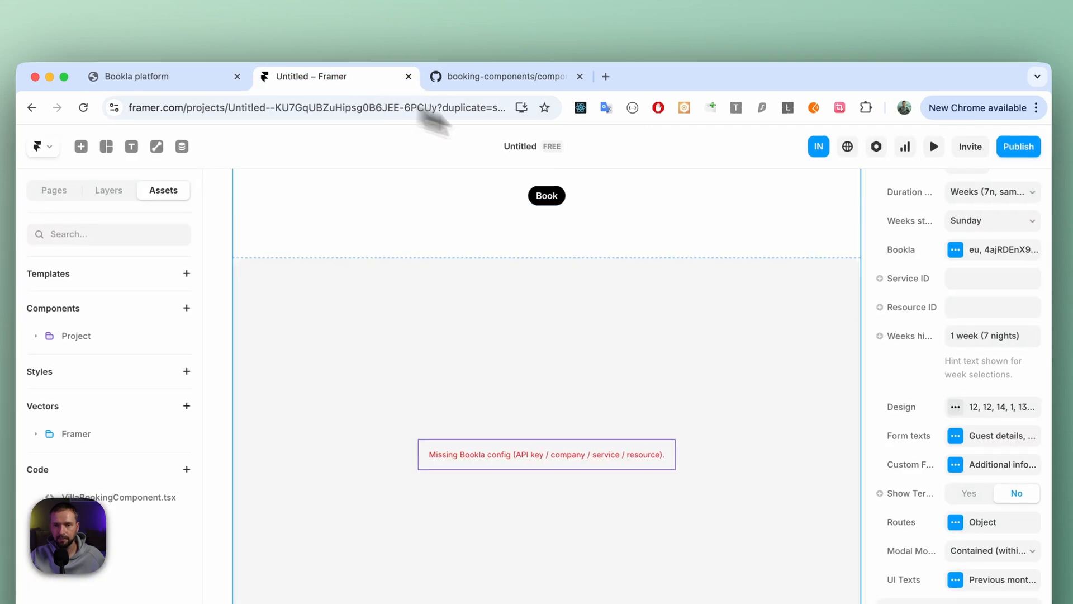
left_click(967, 277)
key("super+v")
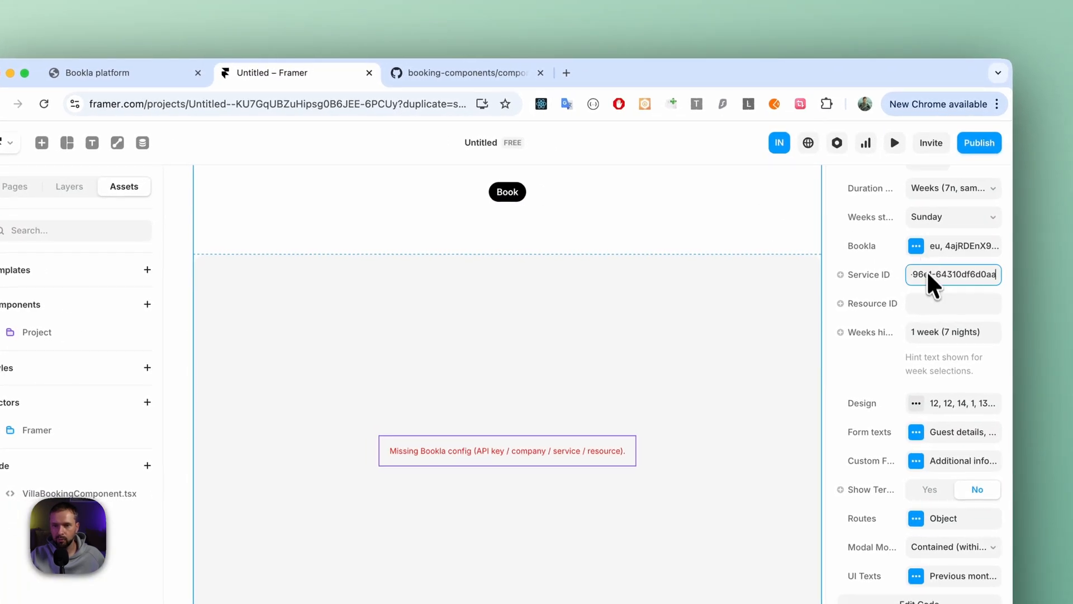
- Copy the Castle resource's ID in Bookla and paste it as the booking component's Resource ID in Framer
left_click(925, 301)
left_click(143, 71)
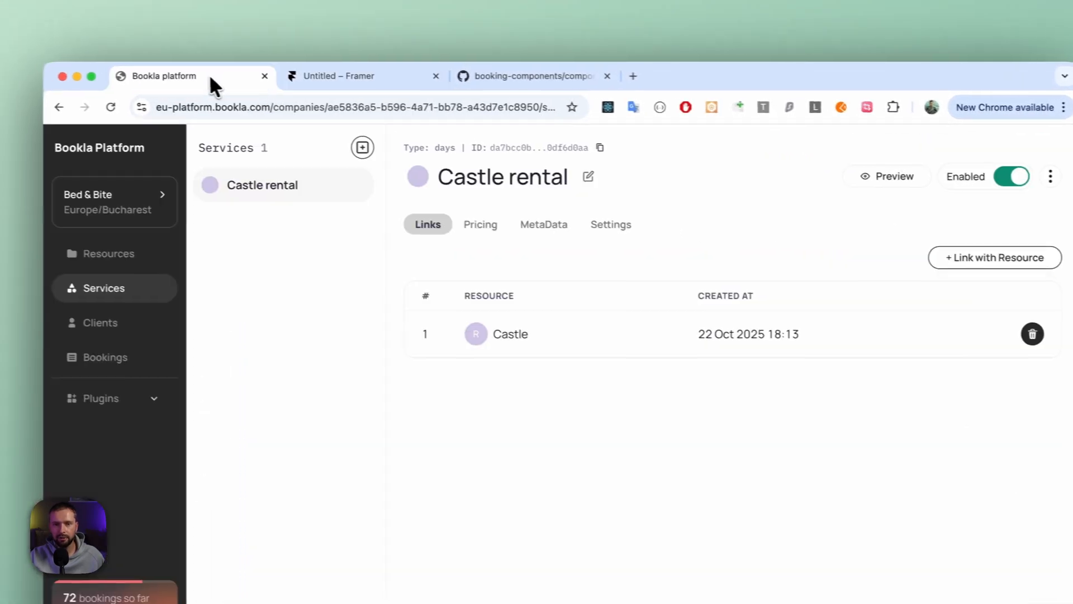
left_click(103, 255)
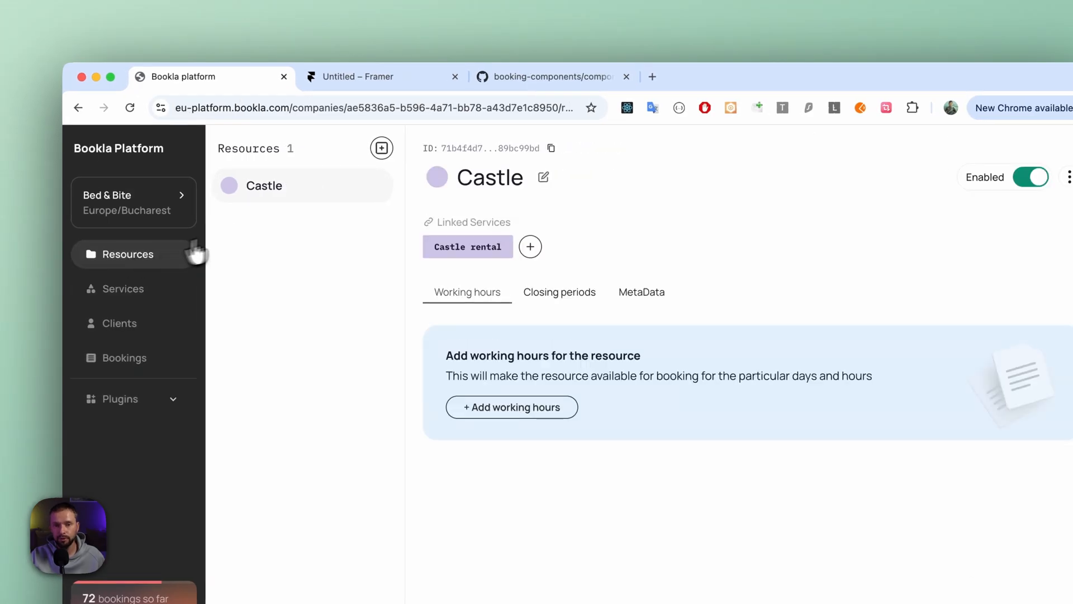
left_click(550, 147)
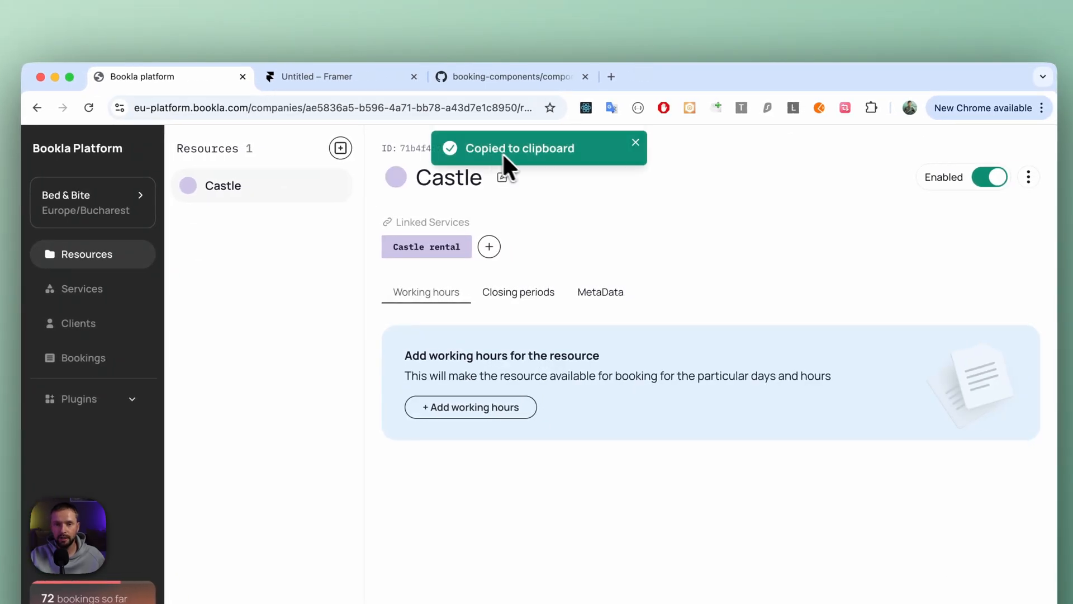
left_click(338, 76)
left_click(919, 271)
key("ctrl+v")
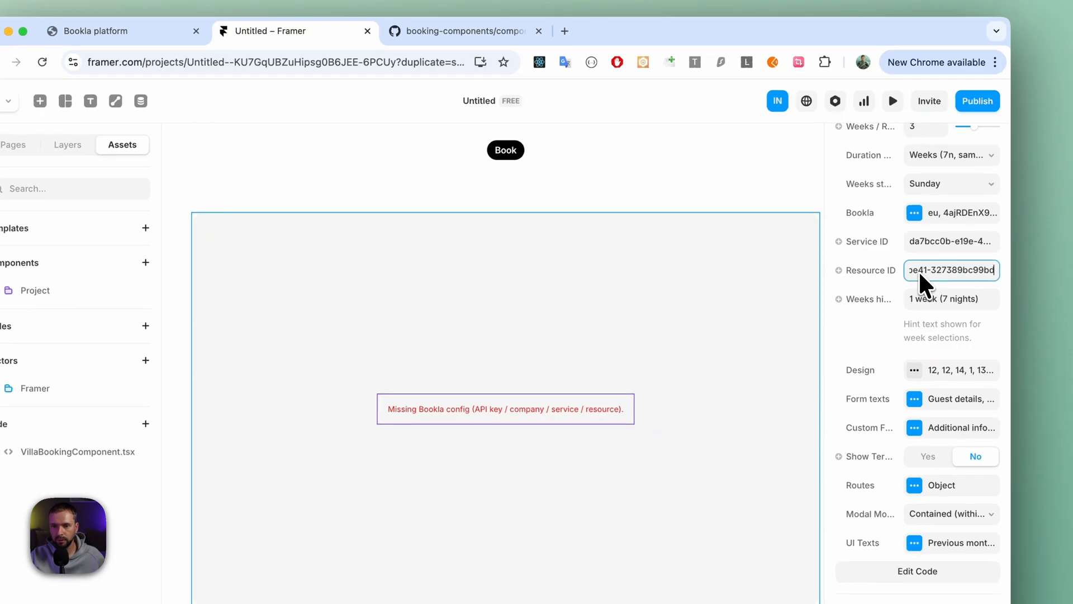
key("Tab")
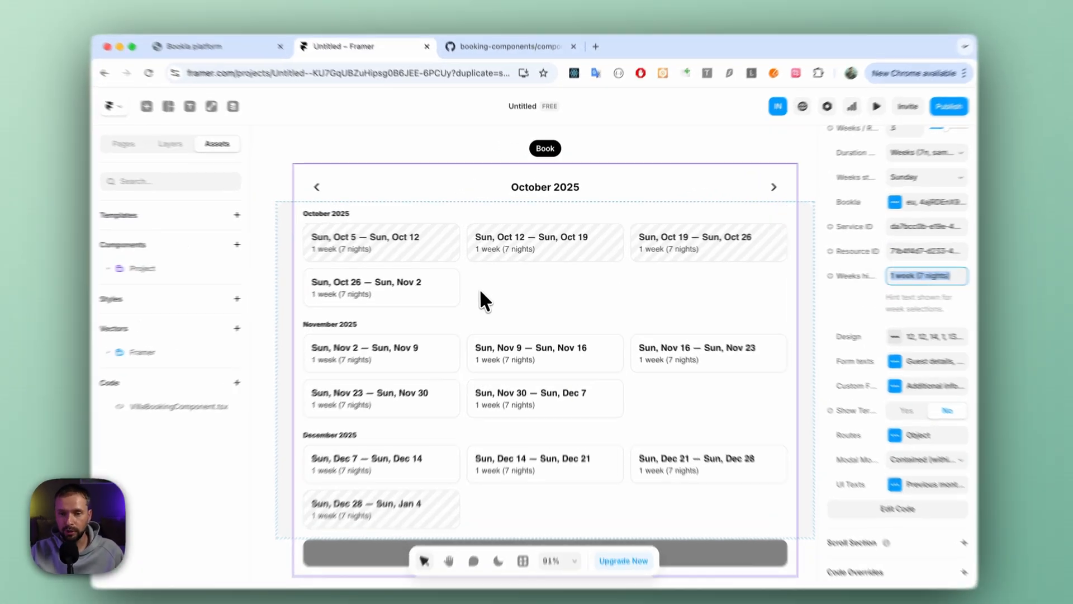
- Set the width of VillaBookingComponent inside the Header stack to Fill
left_click(489, 284)
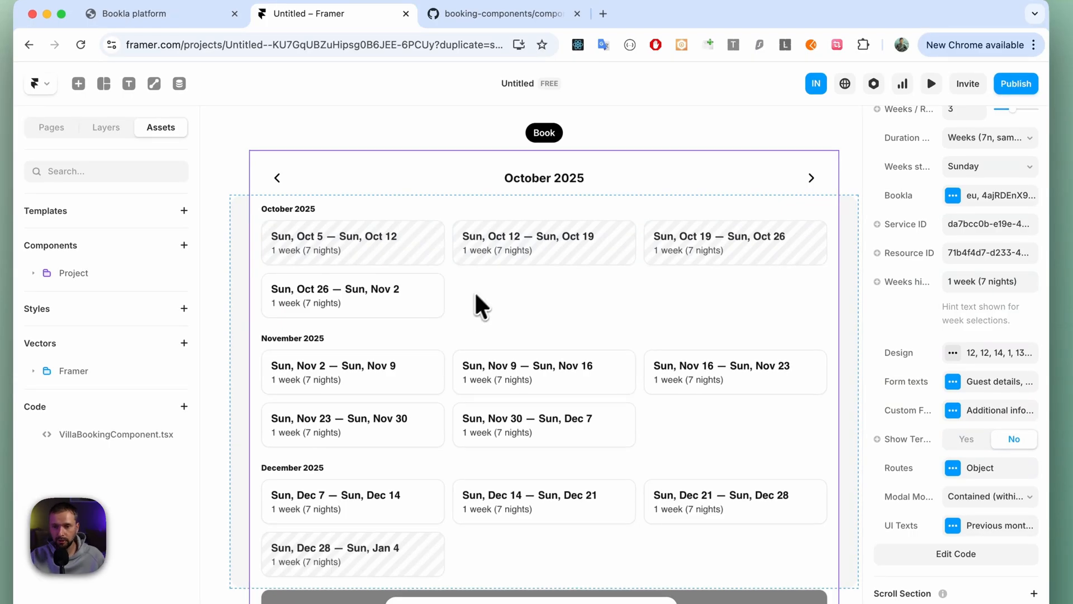
scroll(574, 295, "down", 2)
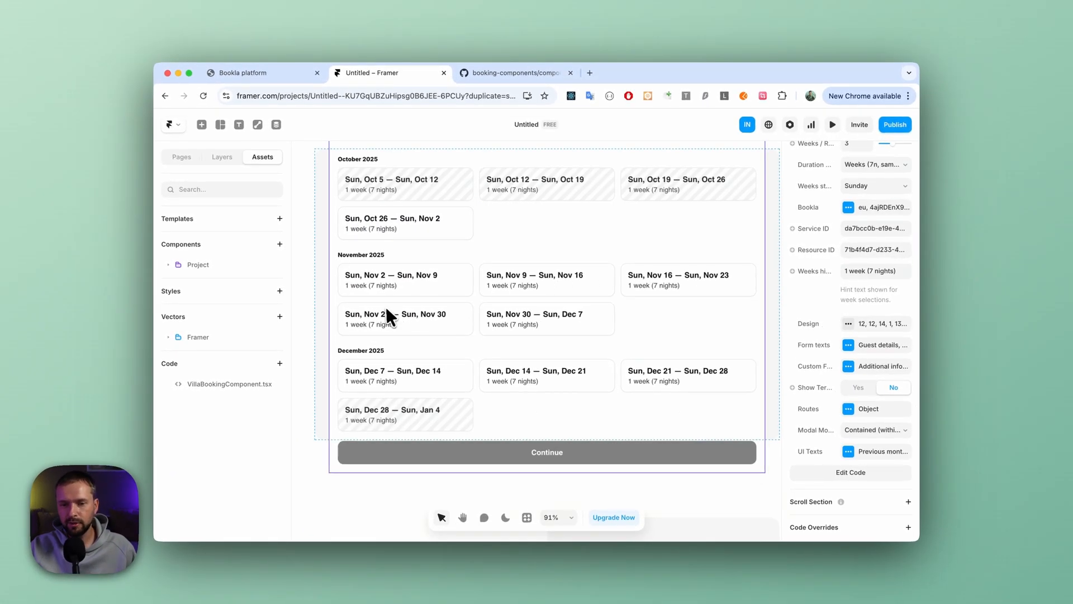
scroll(508, 336, "up", 2)
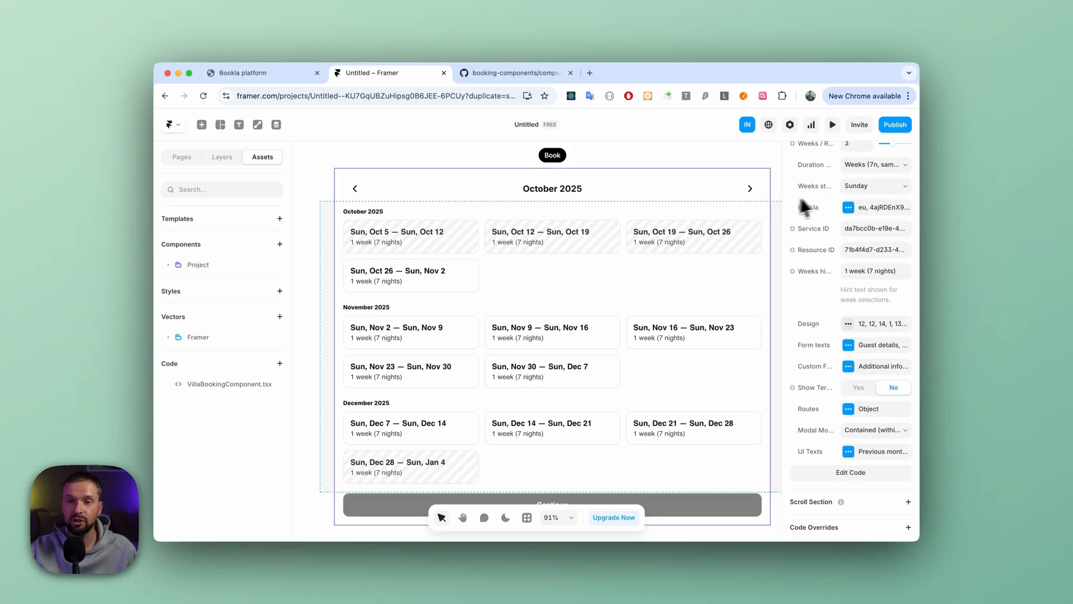
scroll(819, 196, "up", 4)
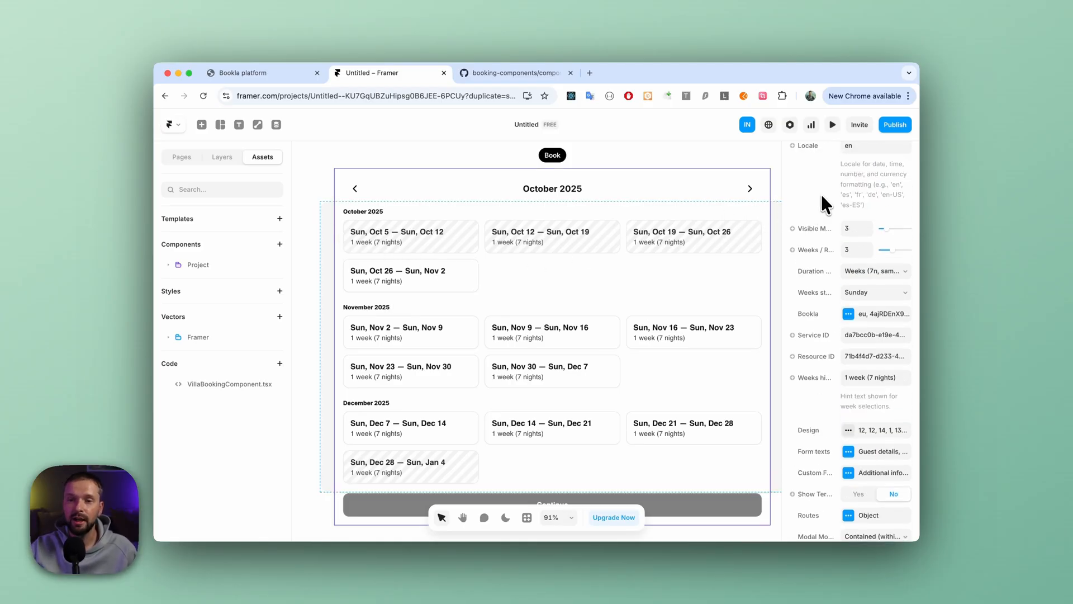
left_click(747, 248)
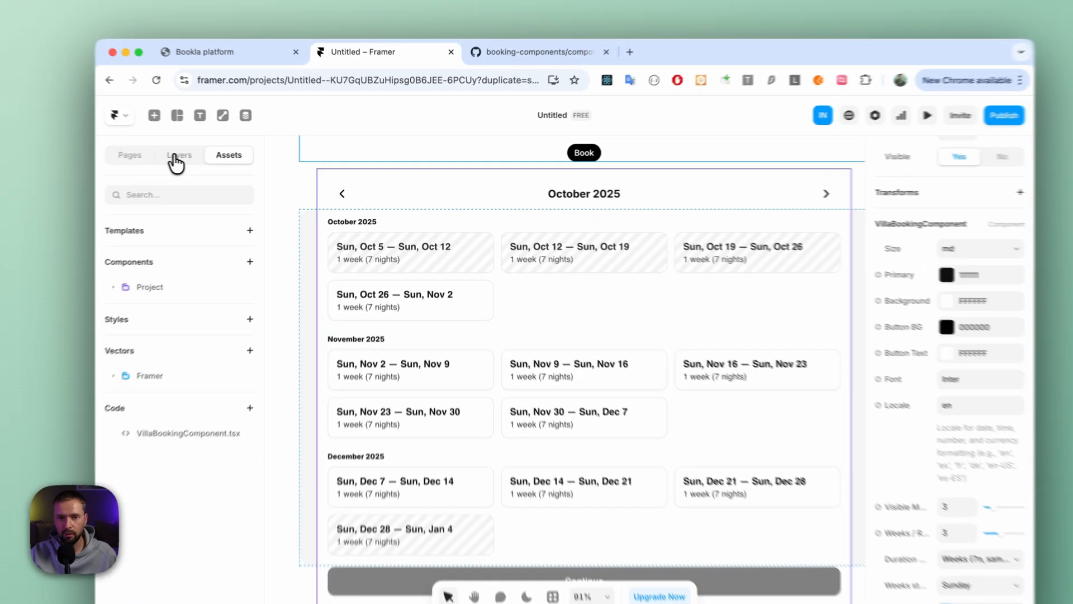
left_click(176, 159)
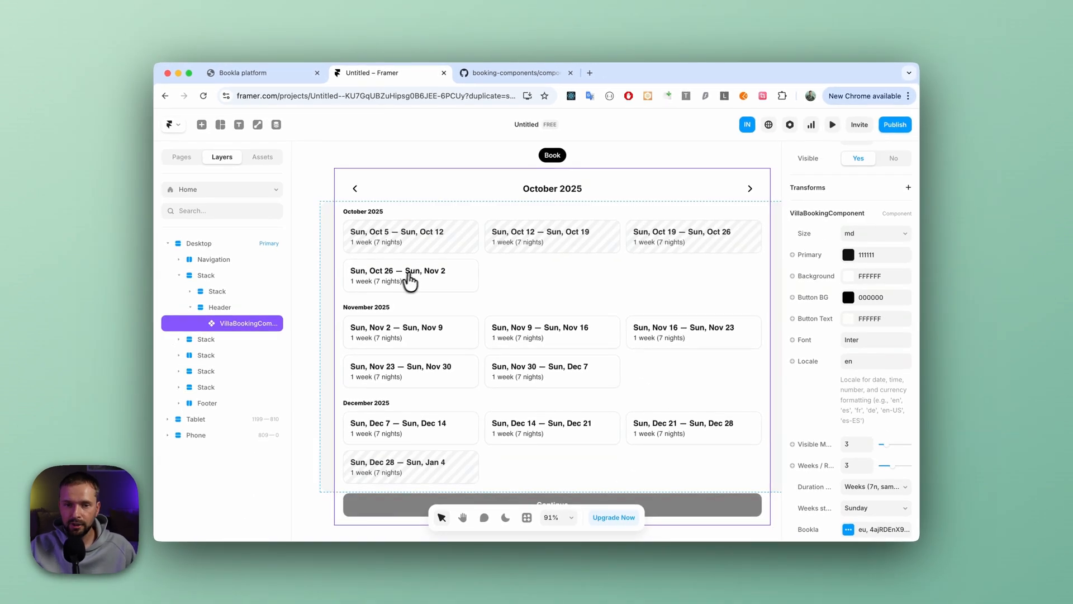
scroll(857, 302, "up", 4)
scroll(857, 302, "up", 4)
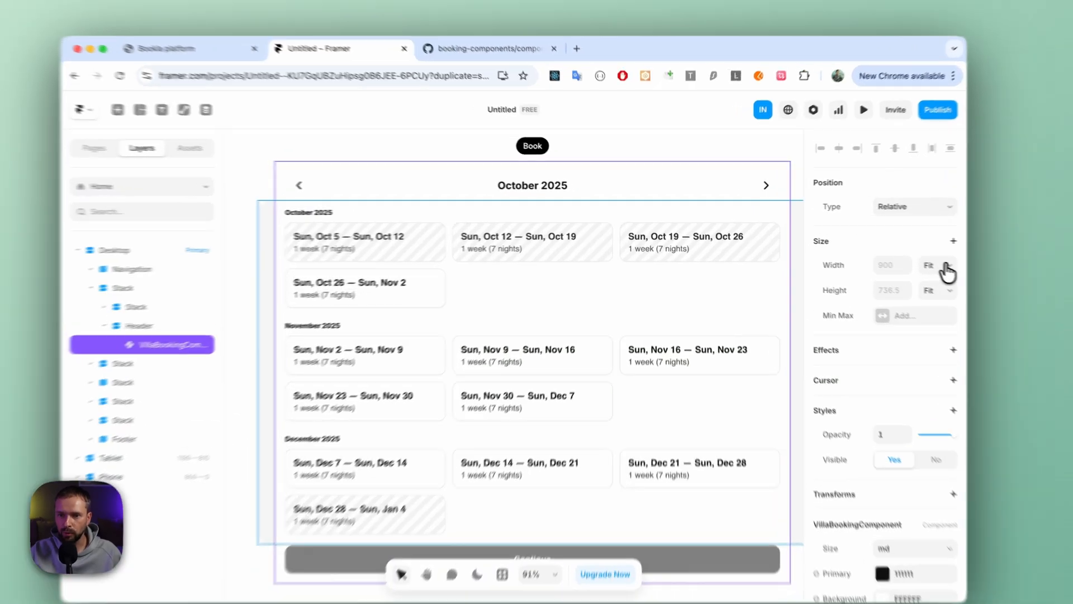
left_click(895, 256)
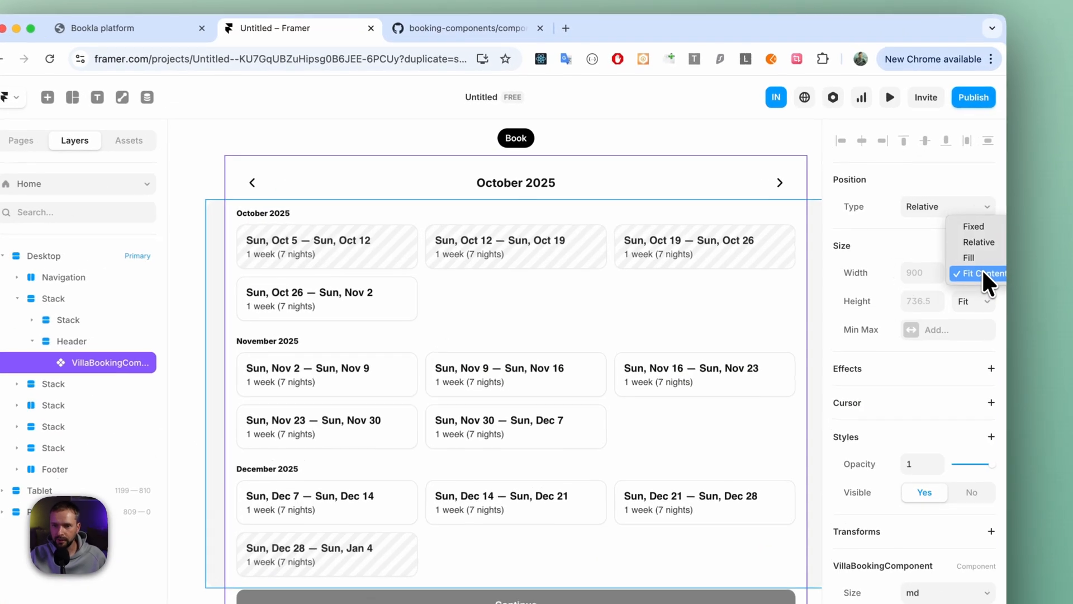
left_click(984, 258)
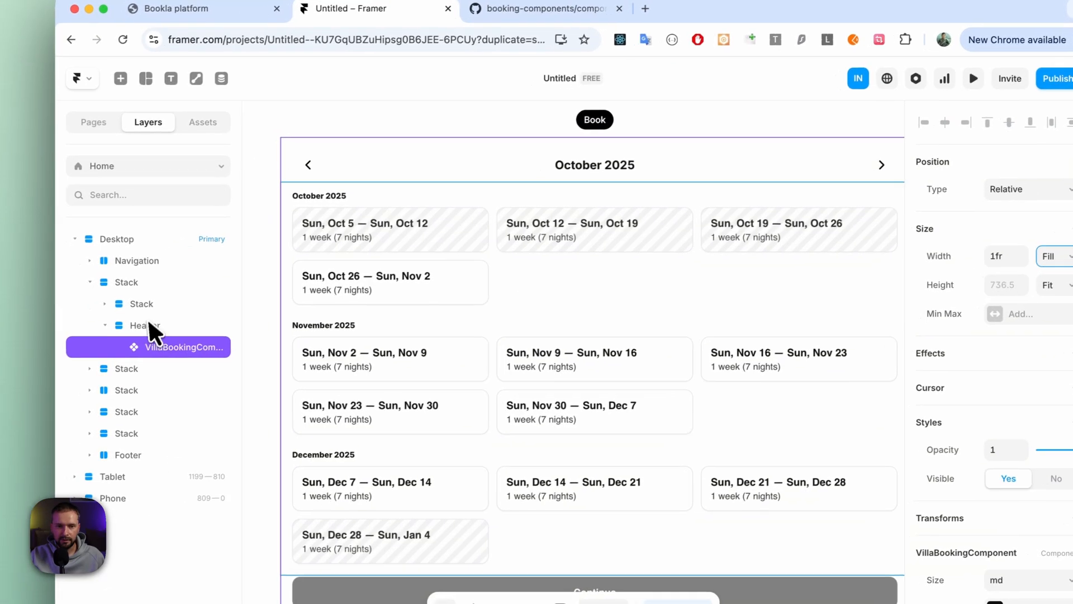
- Set the height of the Header stack that holds the booking component to Fit Content
left_click(63, 342)
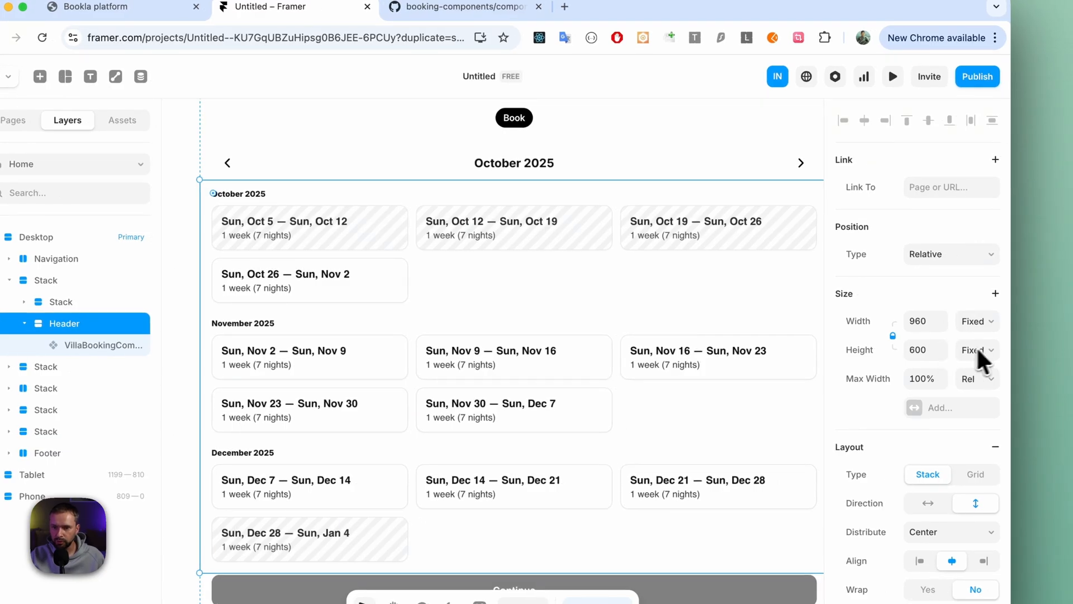
scroll(982, 360, "down", 2)
left_click(985, 313)
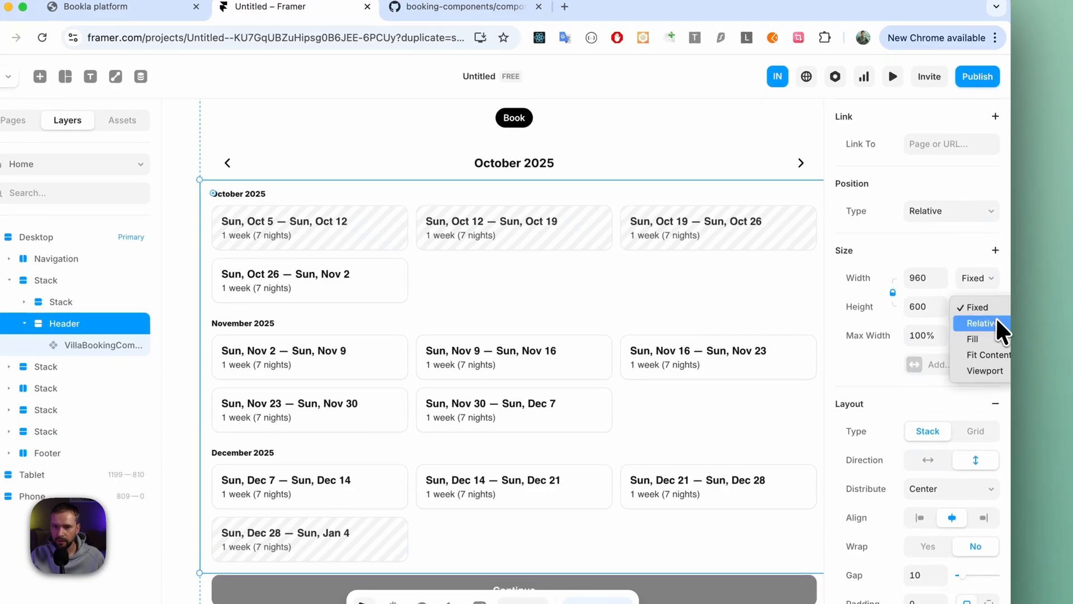
left_click(1005, 355)
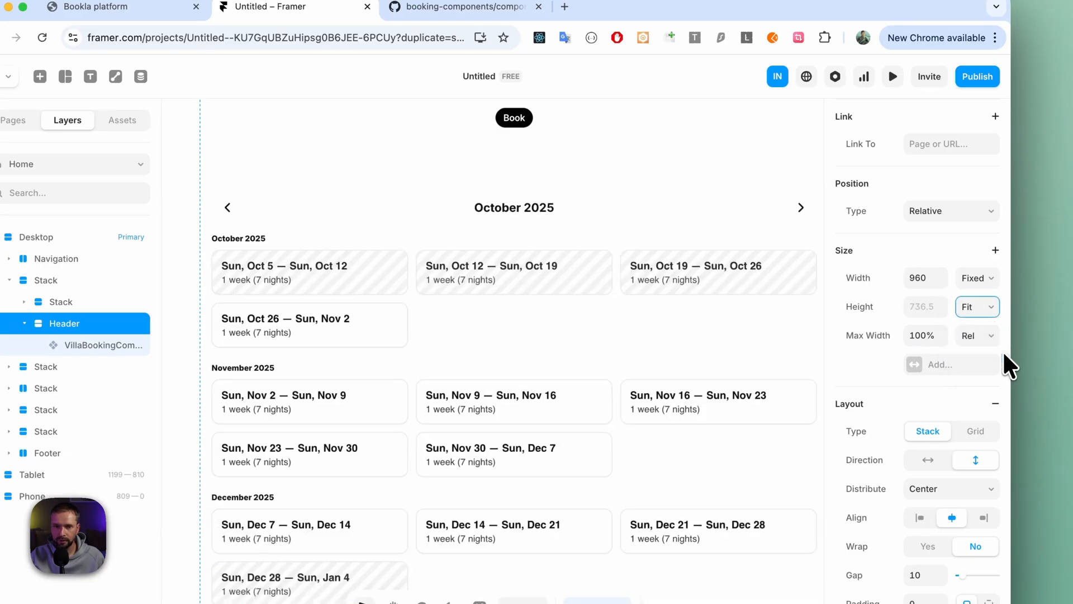
scroll(706, 241, "down", 4)
scroll(707, 241, "right", 3)
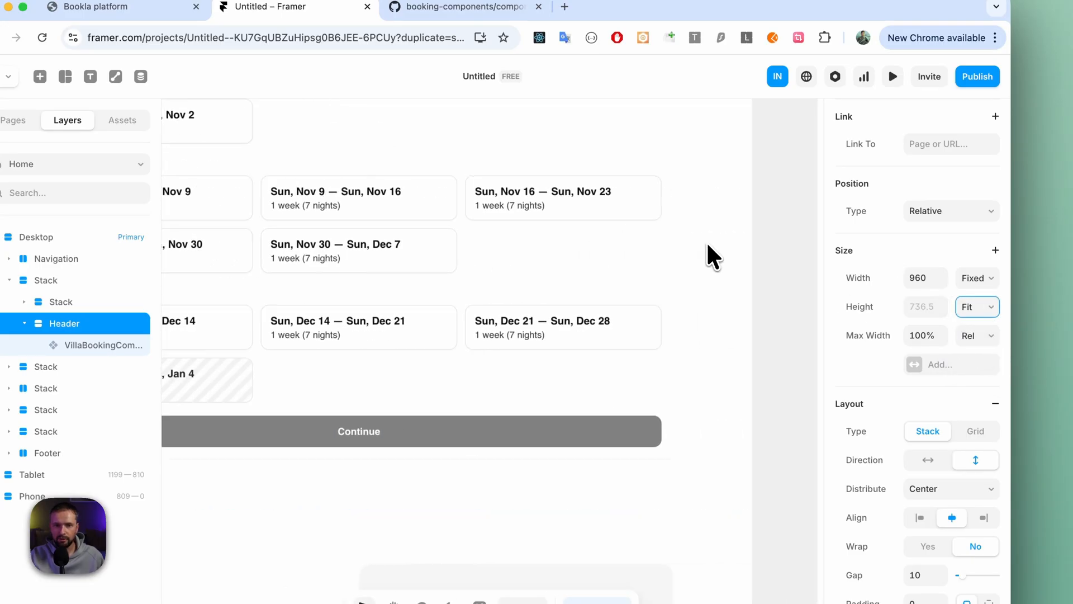
scroll(707, 241, "left", 4)
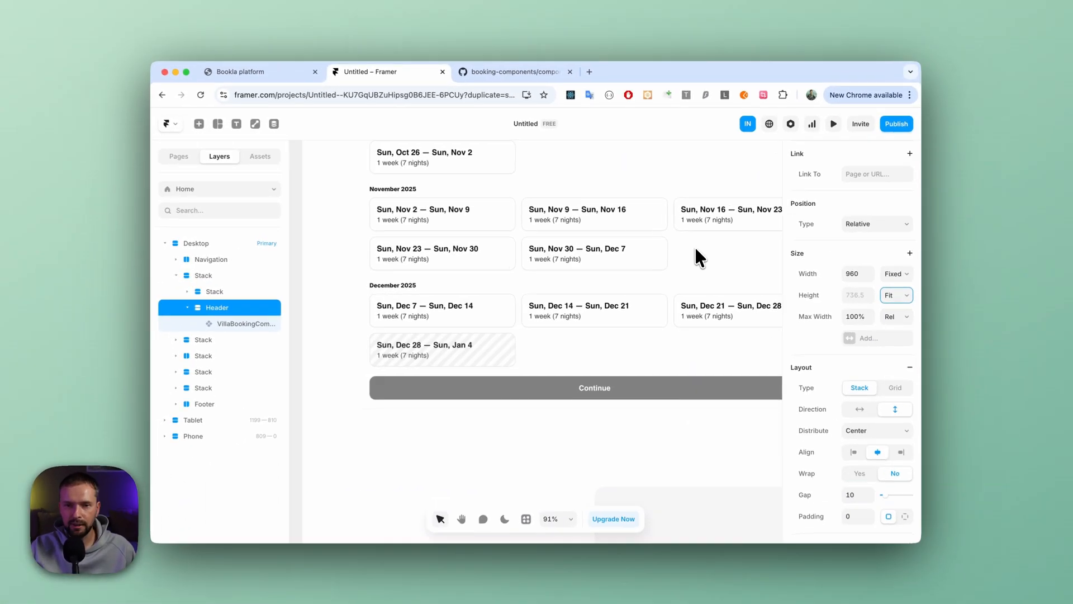
scroll(694, 246, "up", 5)
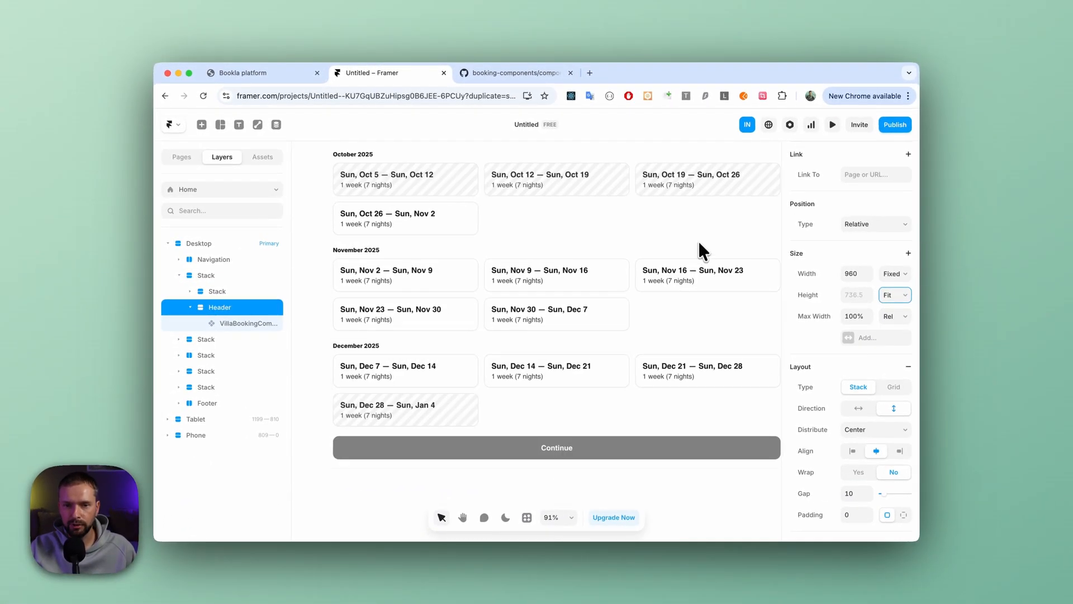
scroll(700, 250, "right", 2)
scroll(552, 214, "up", 2)
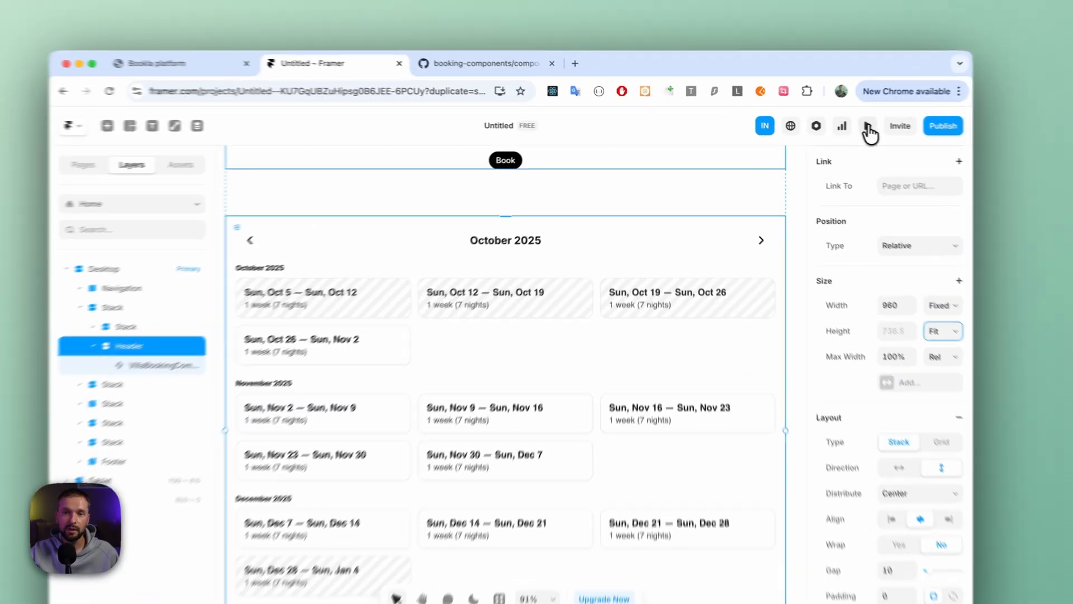
- Preview the landing page and look over the weekly booking calendar below the Book button
left_click(833, 125)
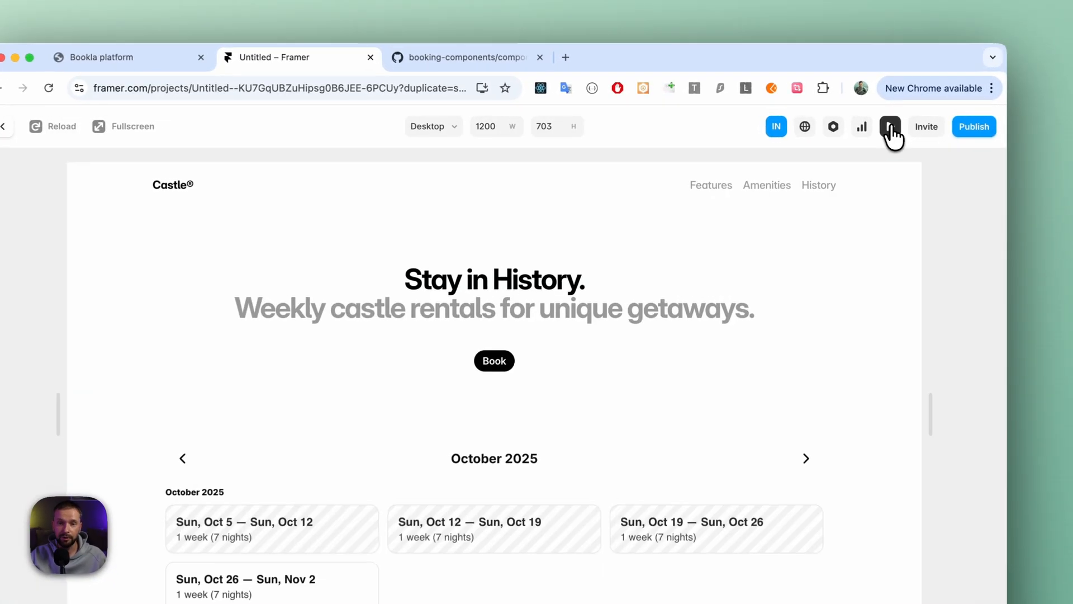
scroll(703, 369, "down", 5)
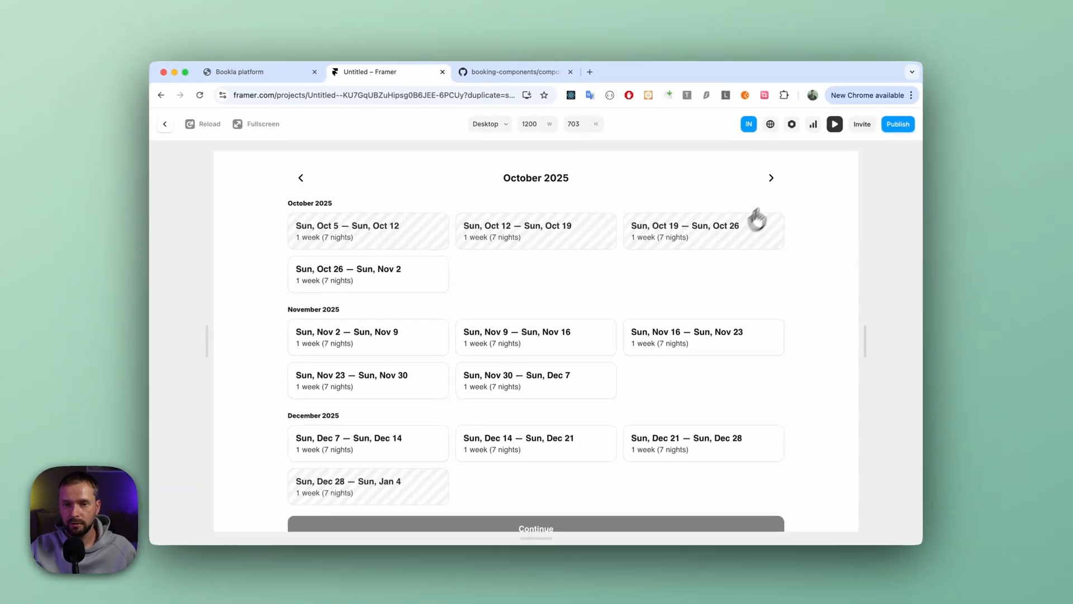
scroll(481, 370, "up", 3)
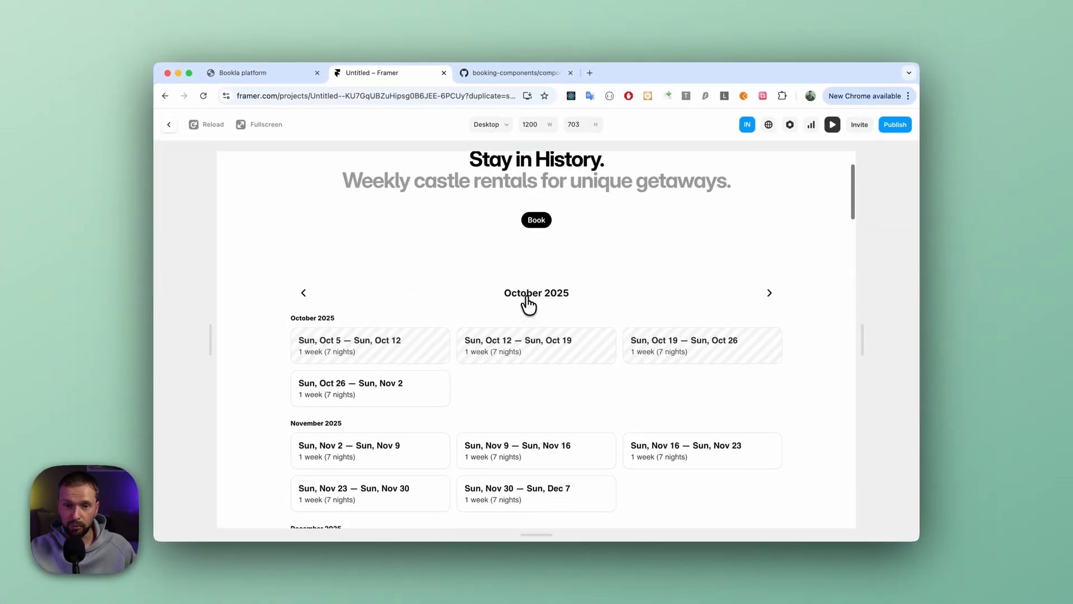
scroll(528, 305, "down", 1)
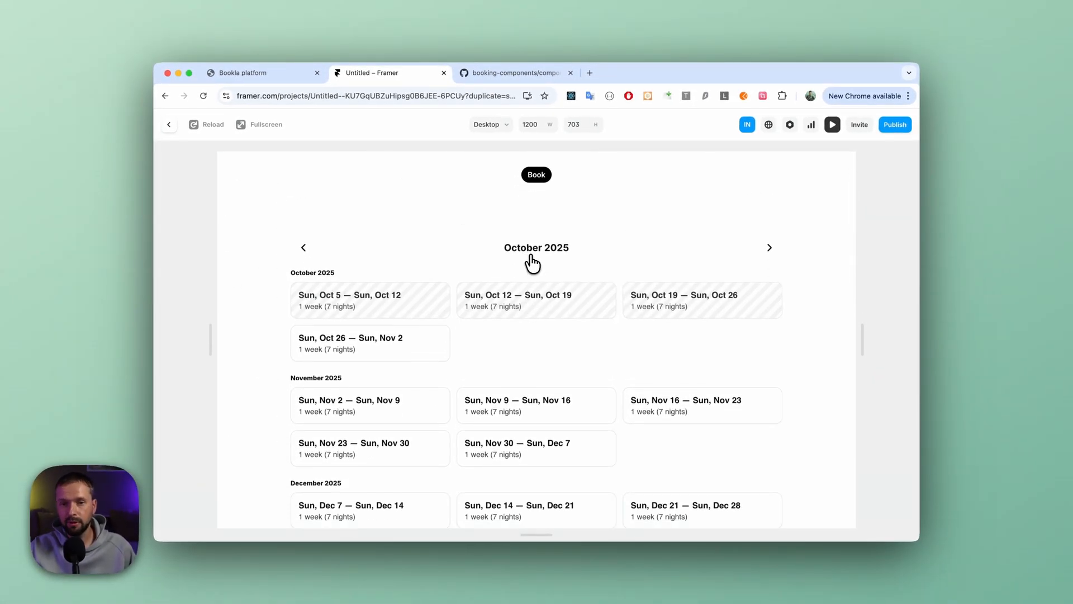
scroll(532, 263, "down", 1)
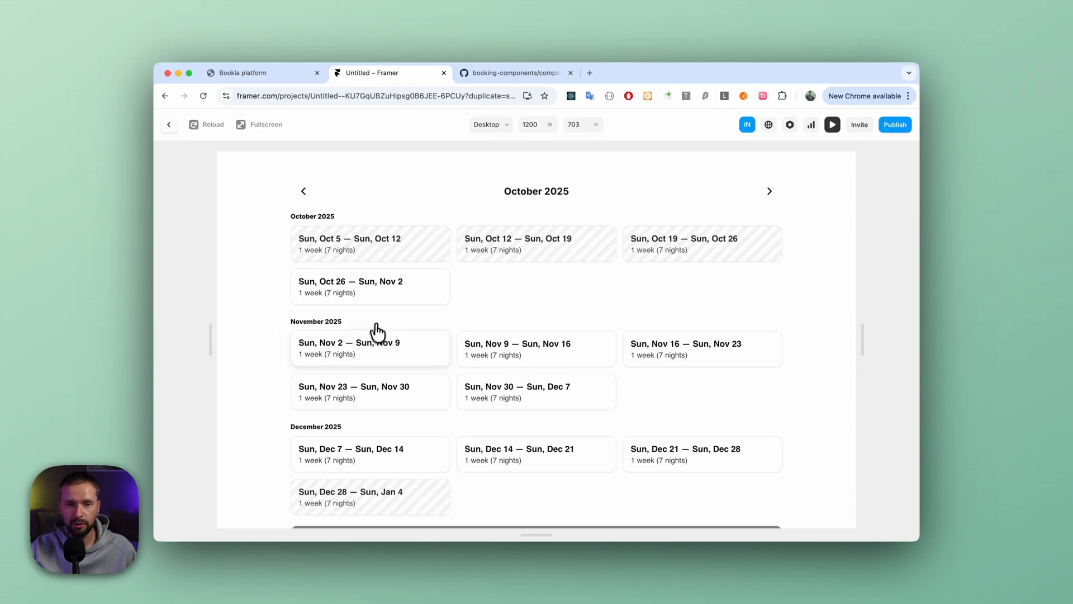
scroll(464, 439, "down", 1)
scroll(470, 419, "up", 2)
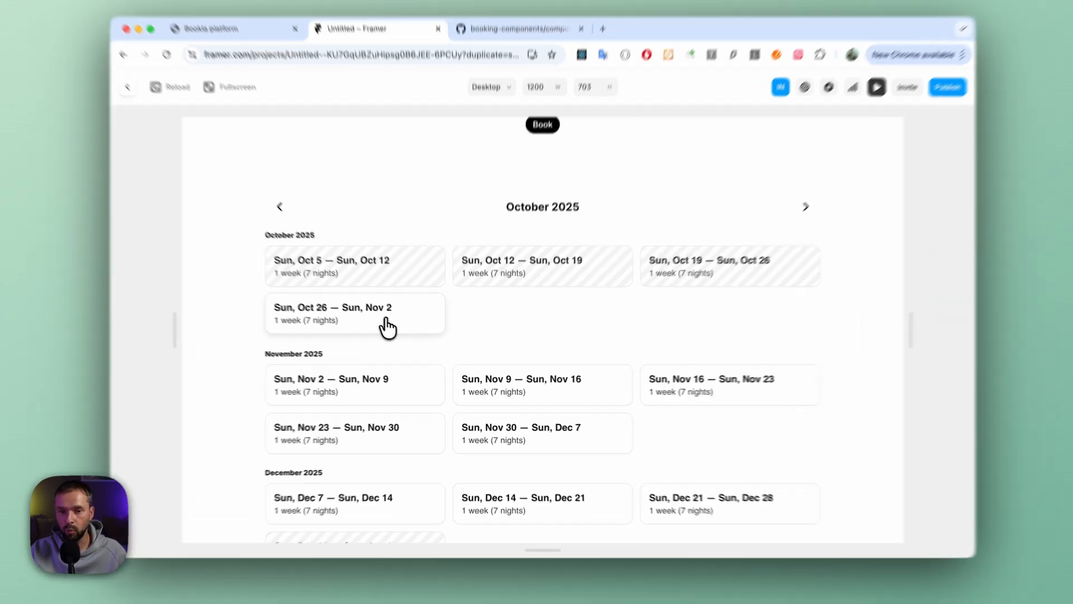
- Test the booking flow by selecting the three weeks from Oct 26 to Nov 16, 2025 and opening the guest details form, and exit the preview
left_click(397, 335)
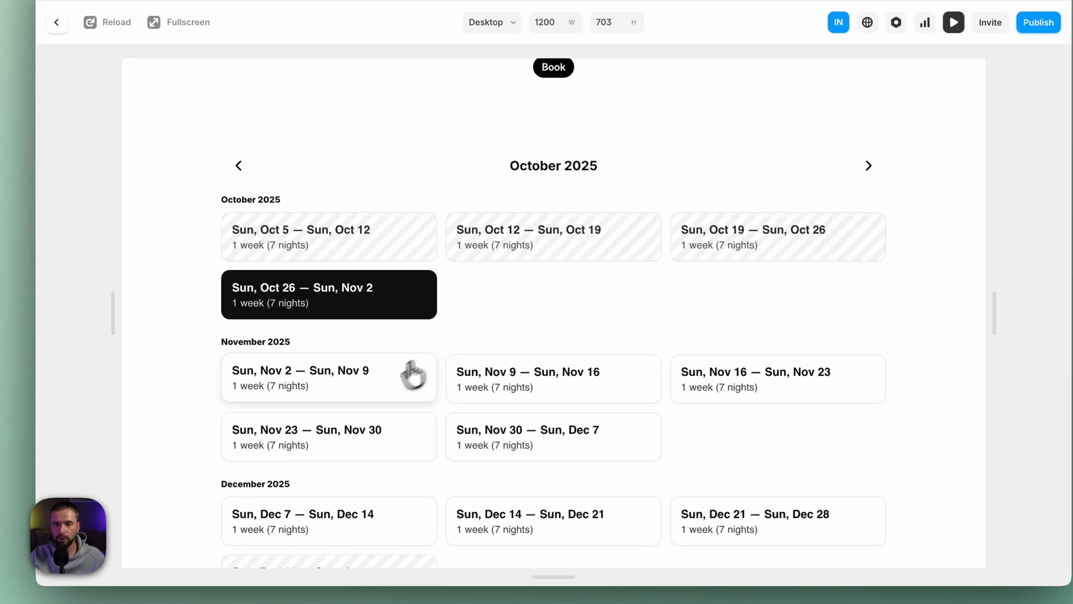
left_click(362, 382)
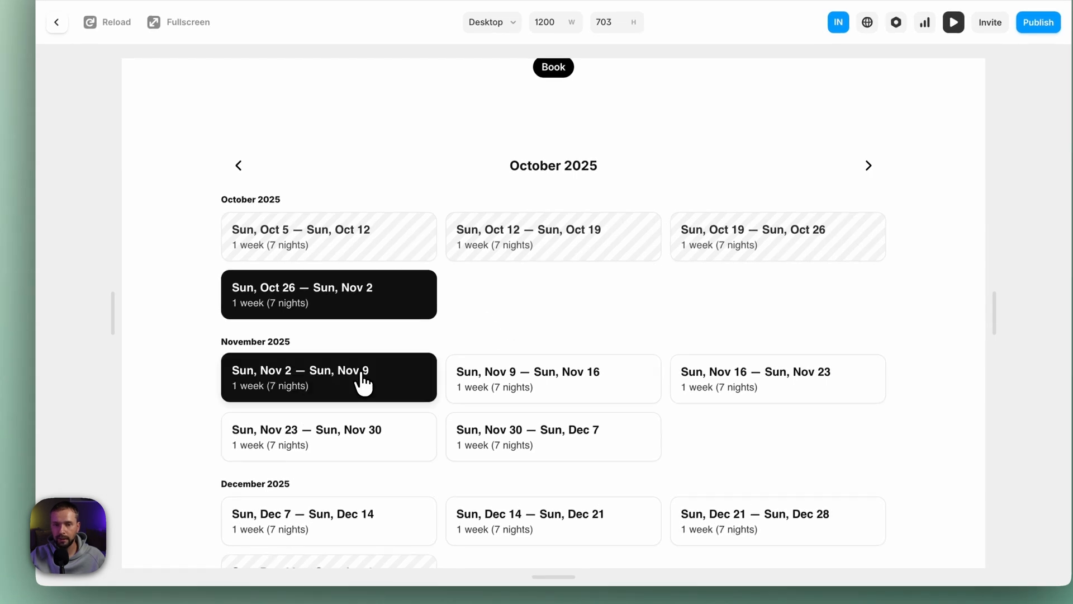
left_click(484, 383)
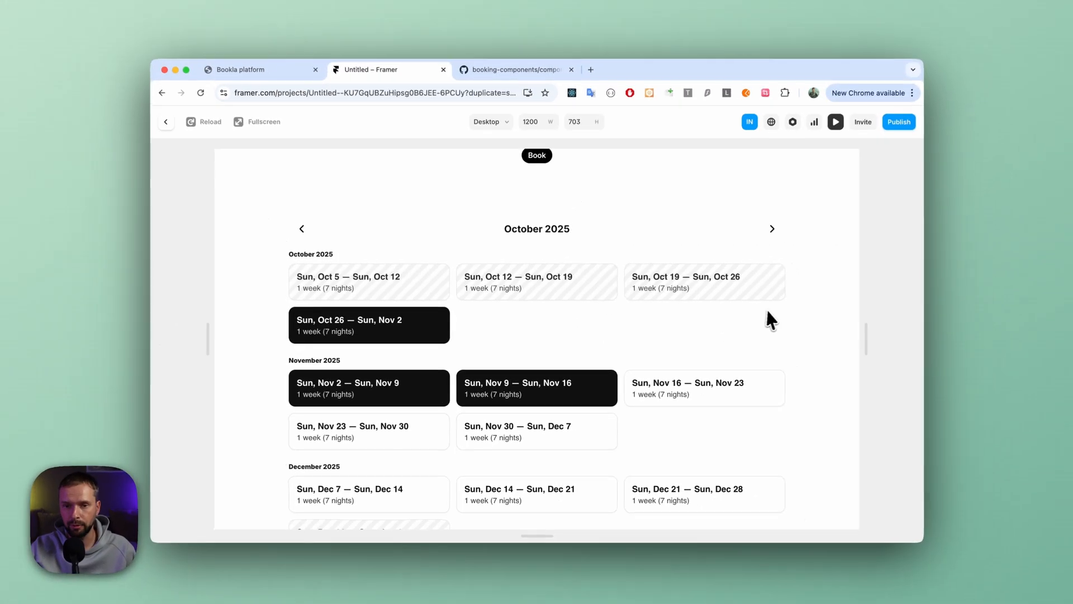
scroll(878, 285, "down", 5)
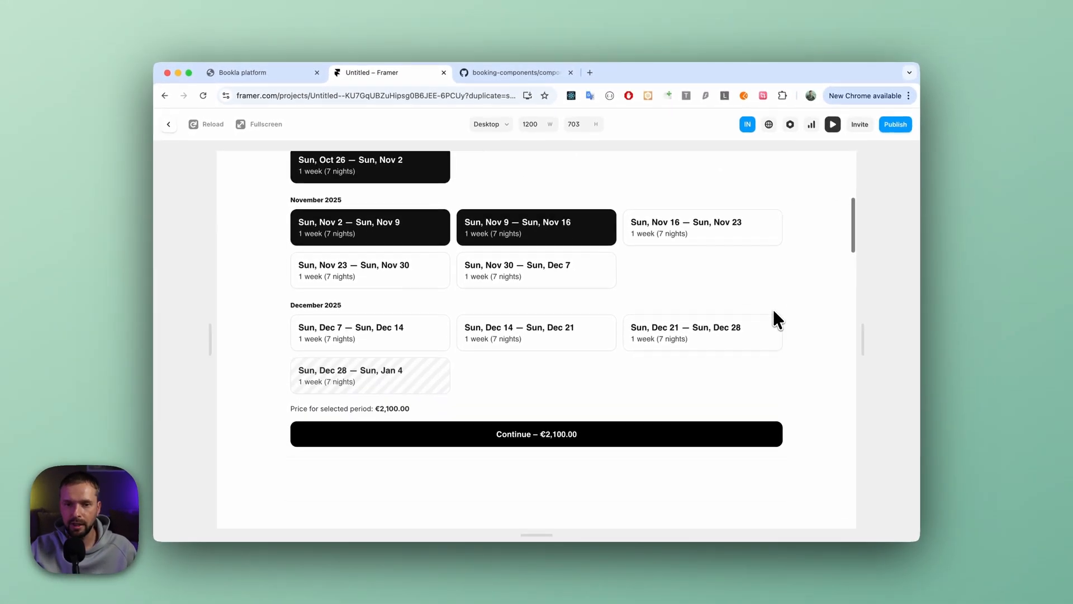
scroll(778, 313, "down", 1)
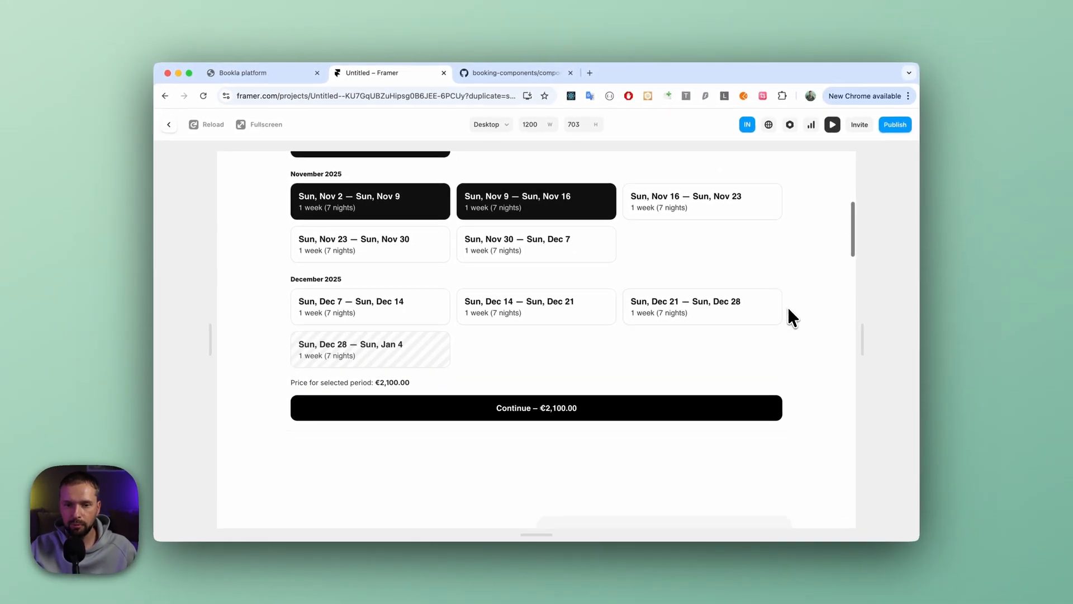
scroll(598, 395, "up", 1)
left_click(558, 417)
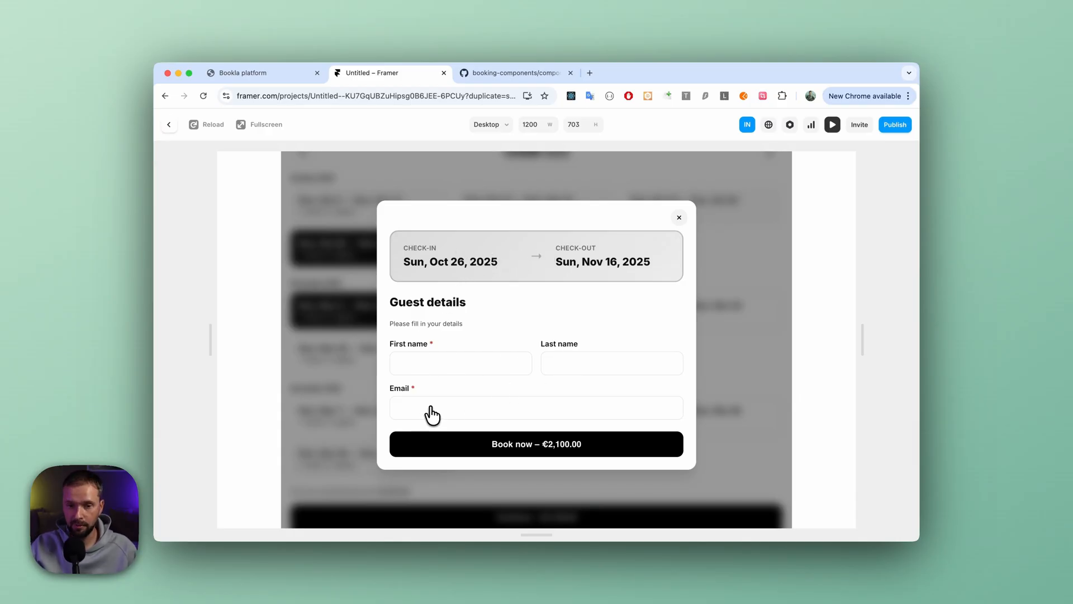
left_click(680, 220)
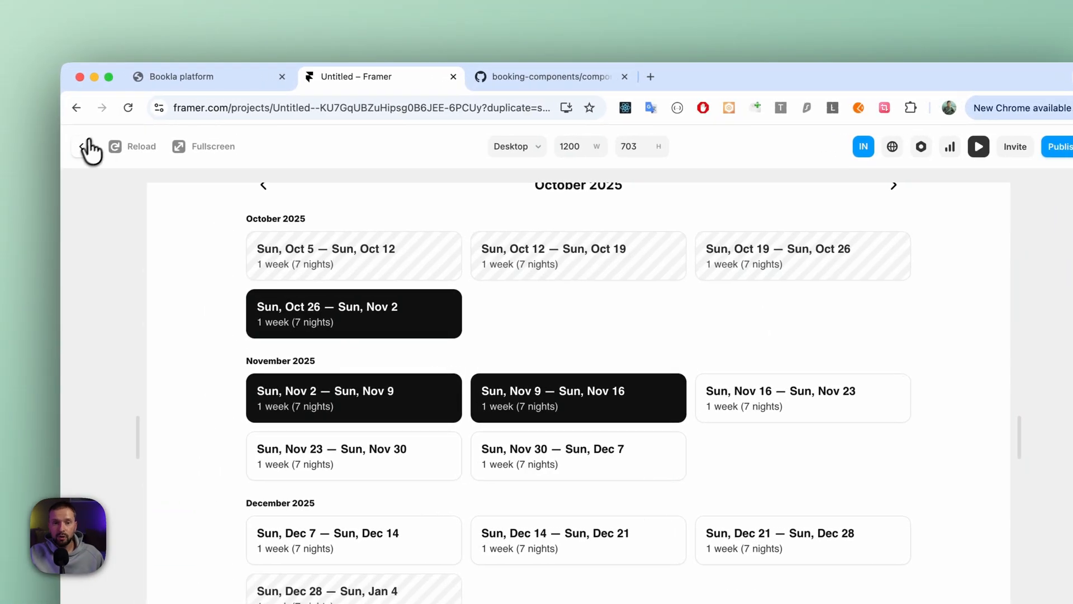
left_click(87, 146)
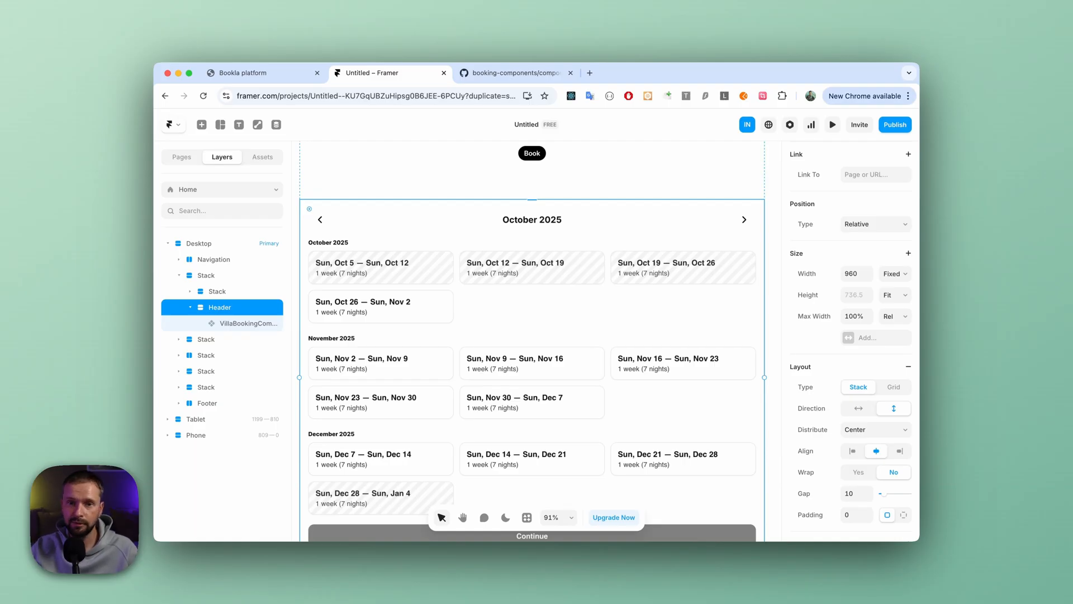
- Switch to the GitHub page of the villa-weekly component and read through its readme, from installation to the property, design and form options
left_click(516, 72)
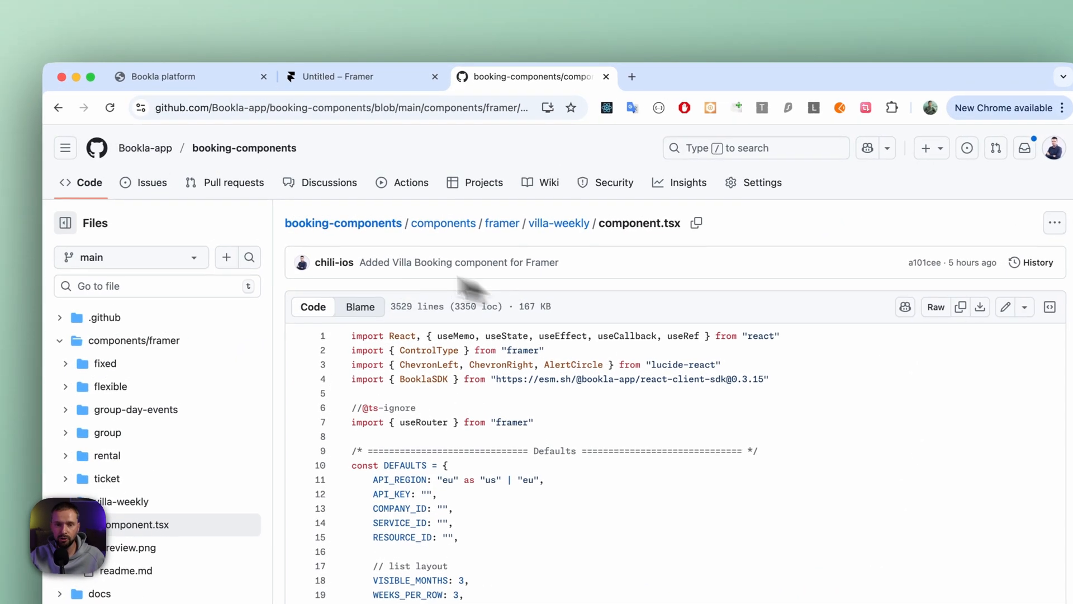
left_click(58, 107)
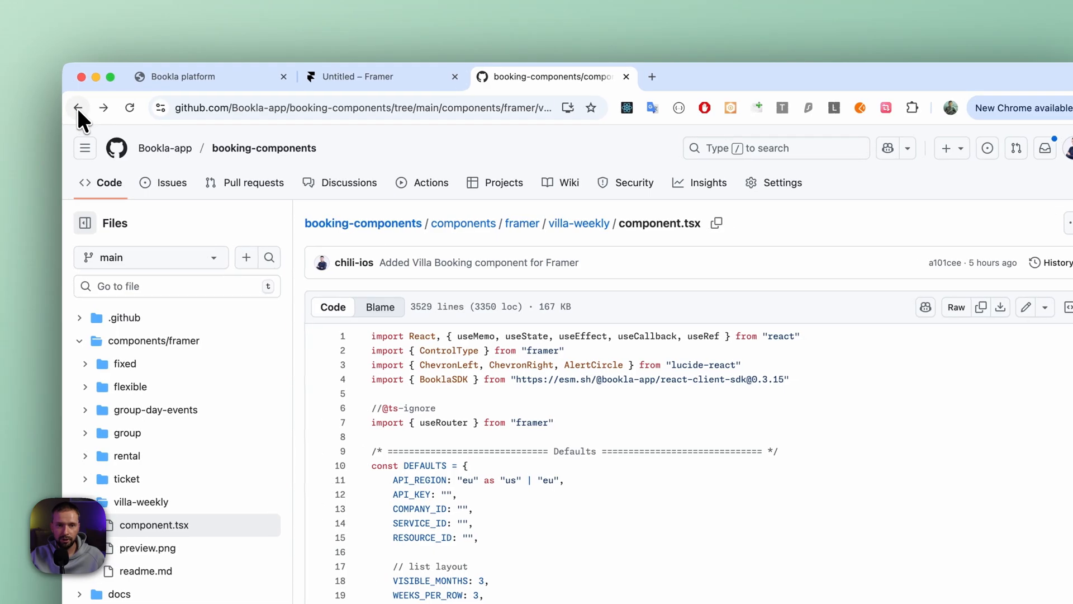
scroll(559, 391, "down", 3)
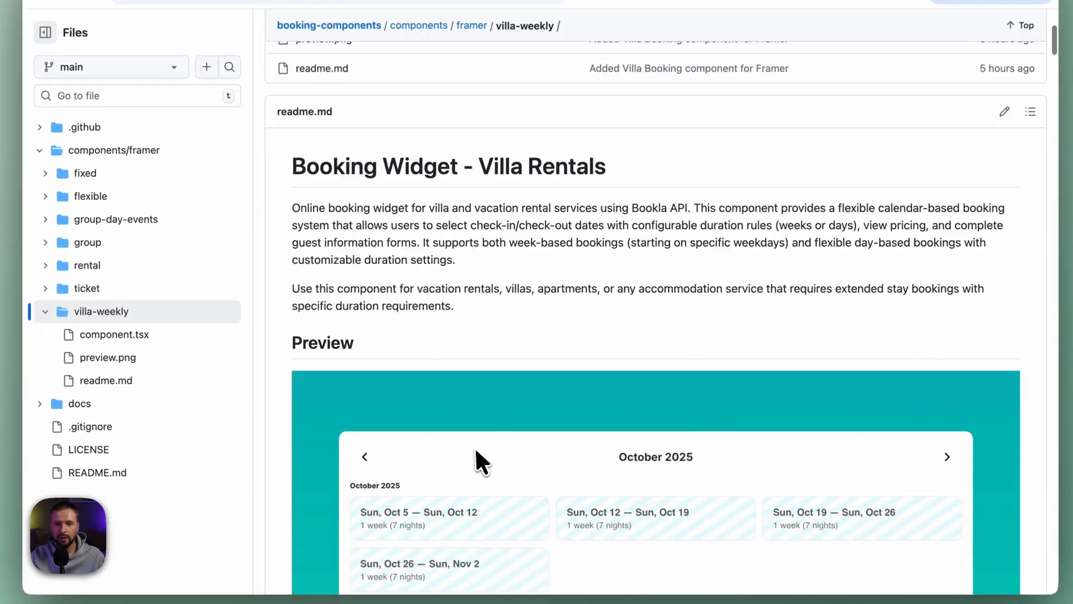
scroll(472, 445, "down", 10)
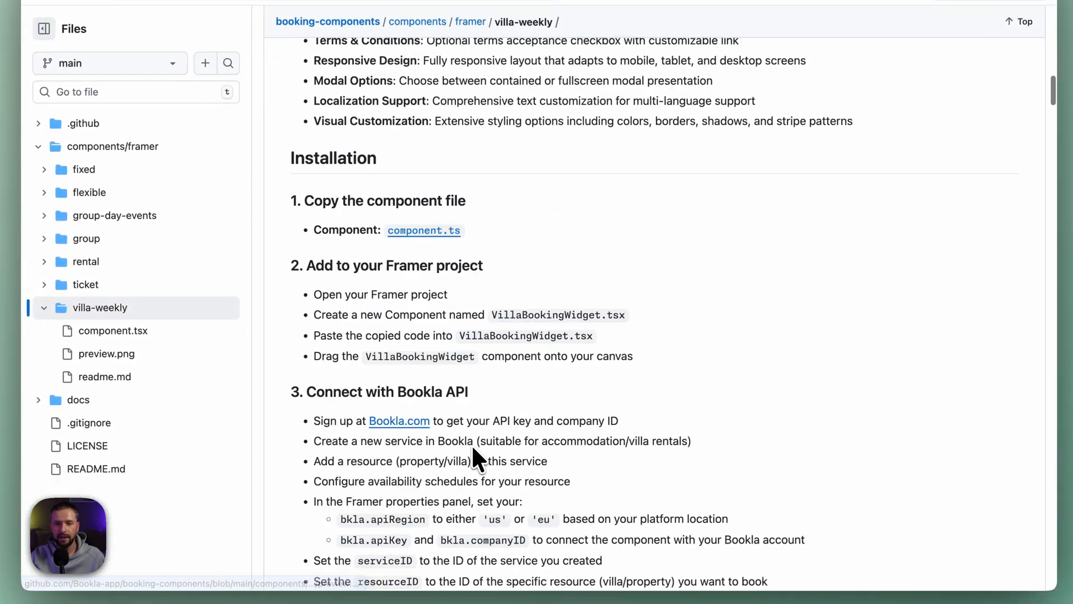
scroll(414, 325, "down", 10)
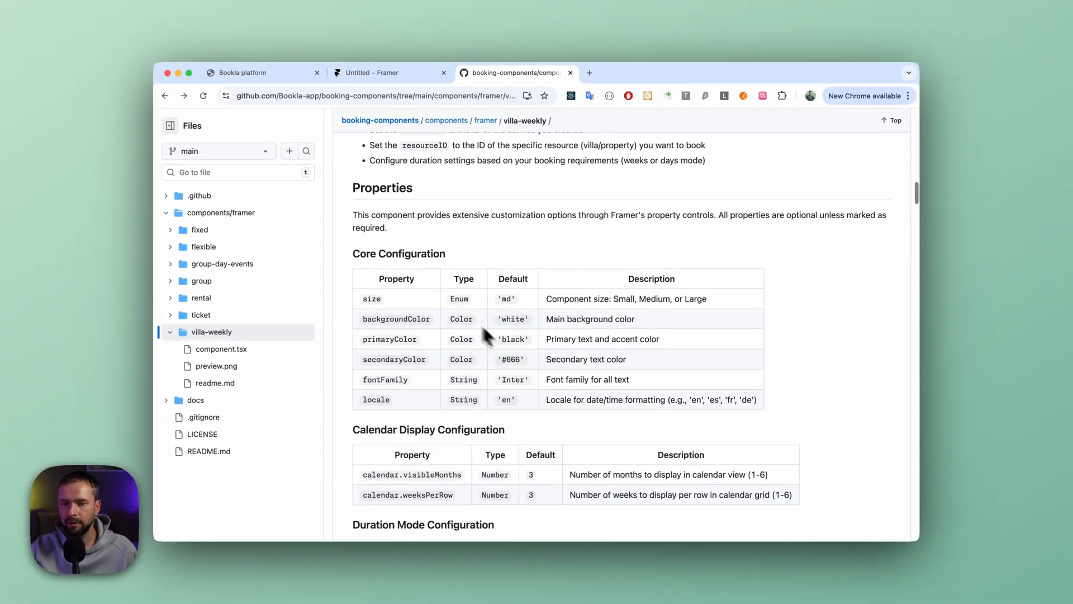
scroll(419, 290, "down", 15)
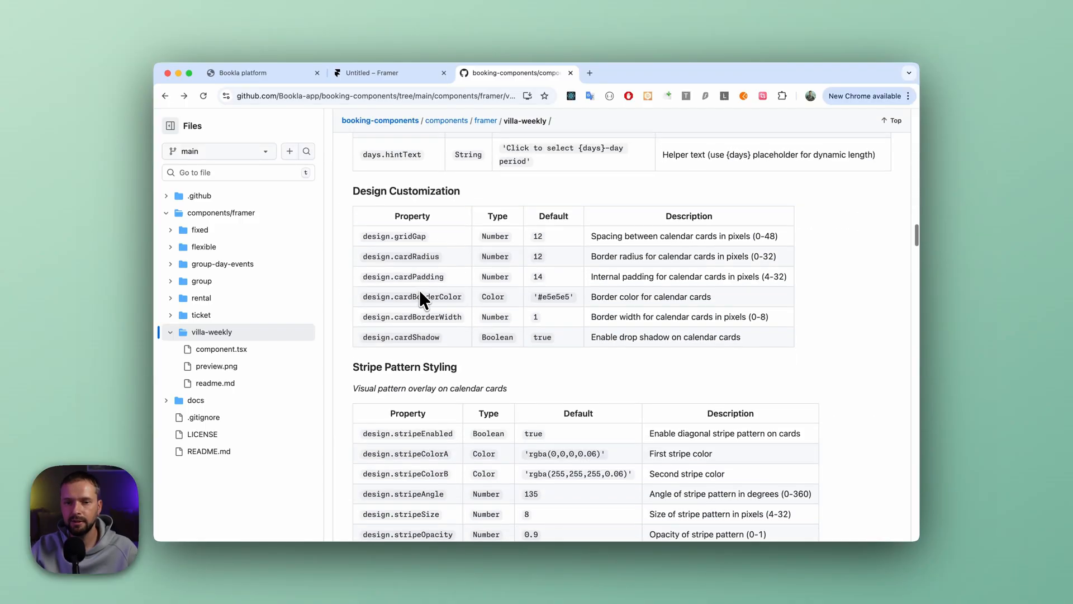
scroll(419, 290, "down", 5)
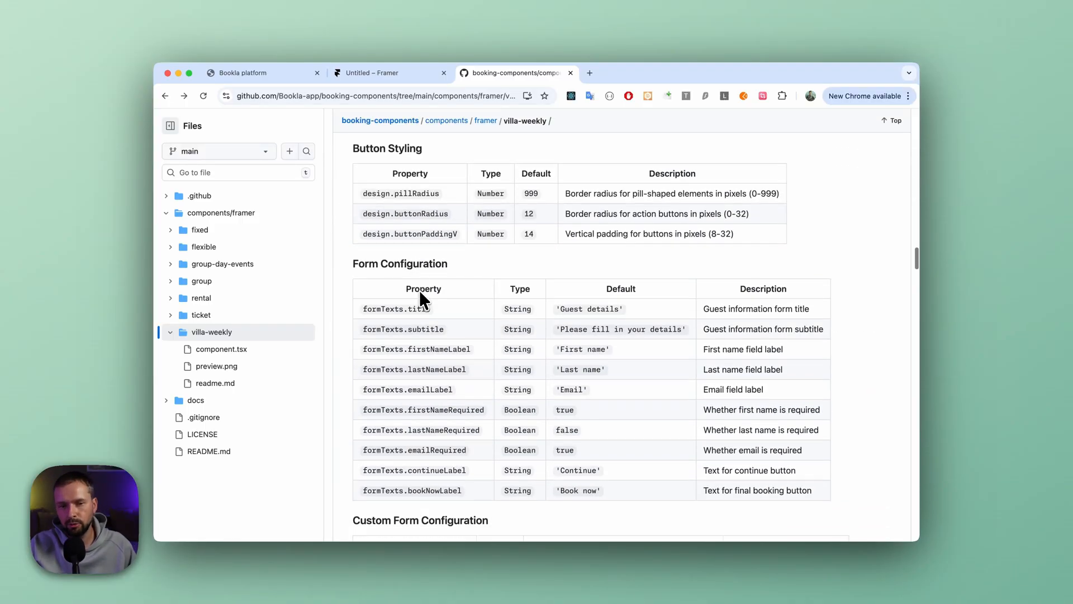
scroll(419, 290, "down", 4)
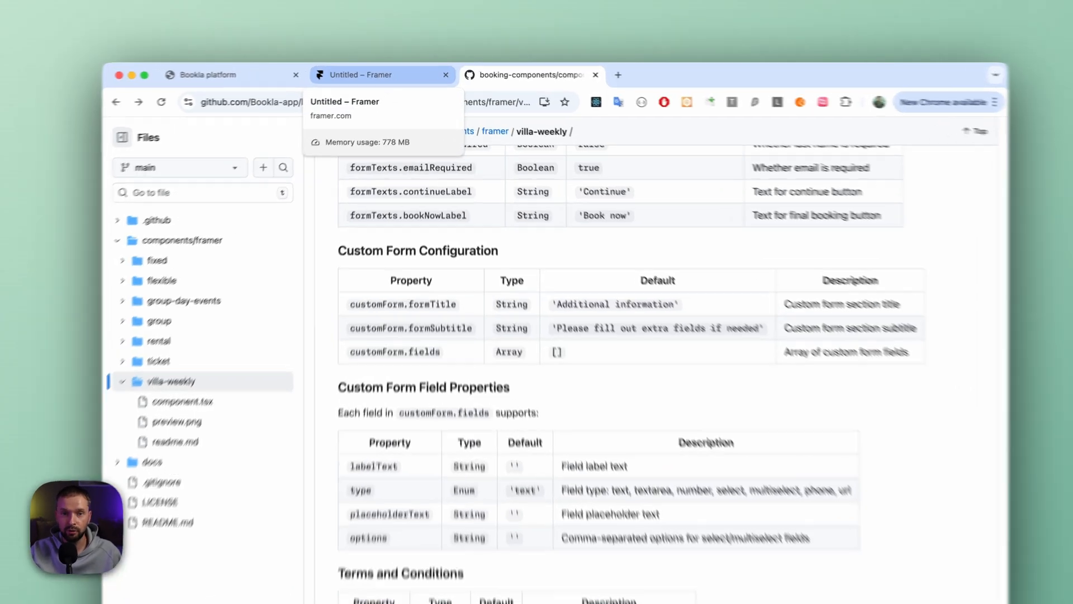
- Return to the Framer project and set the primary color of VillaBookingComponent inside the Header stack to 730505
left_click(363, 74)
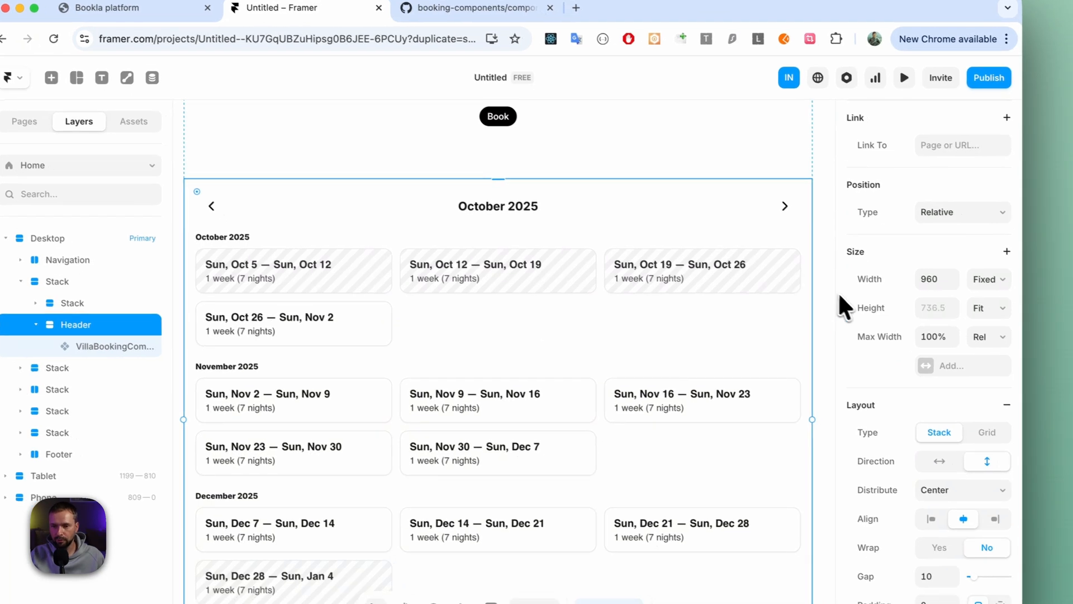
scroll(872, 336, "down", 10)
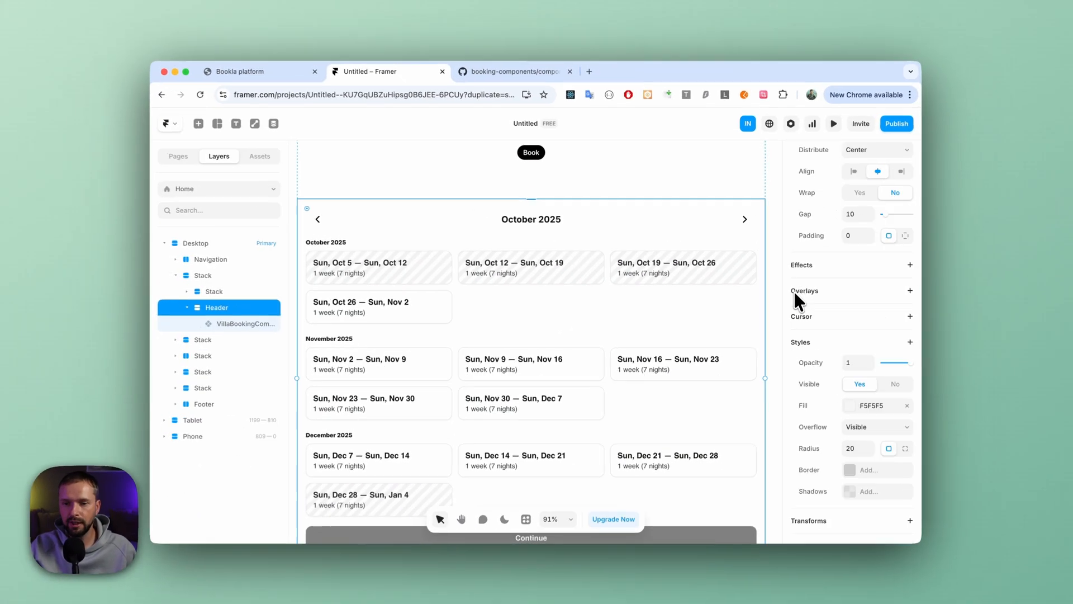
scroll(793, 296, "down", 5)
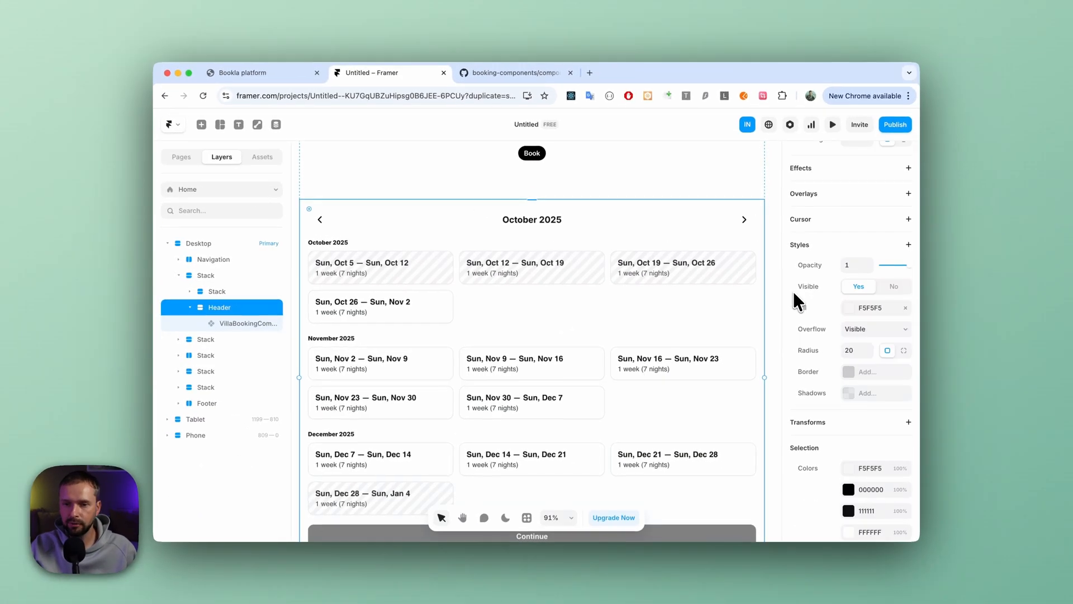
scroll(850, 336, "up", 8)
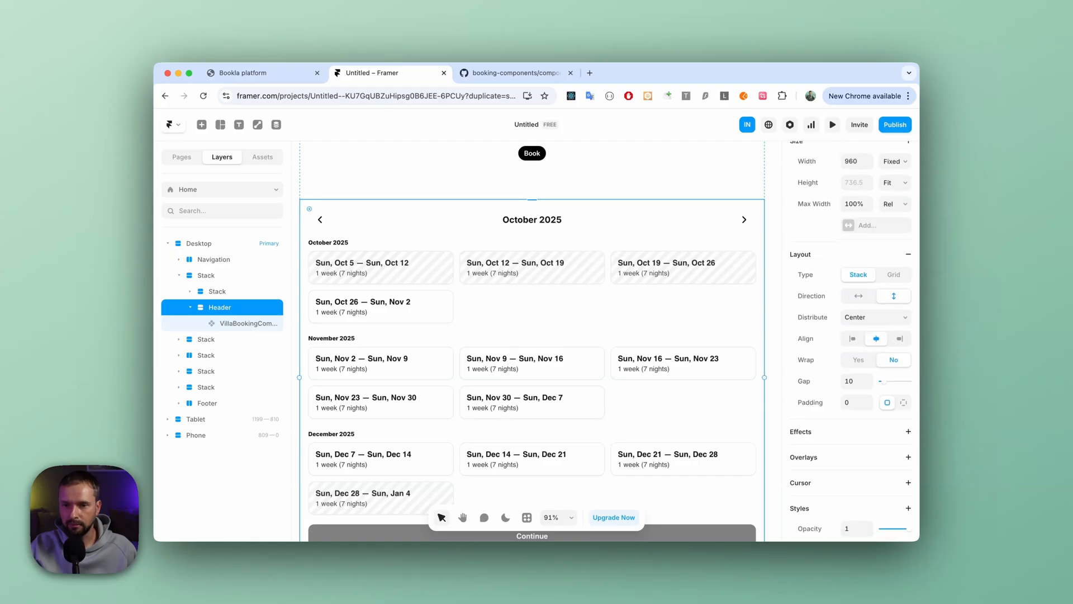
scroll(850, 336, "down", 8)
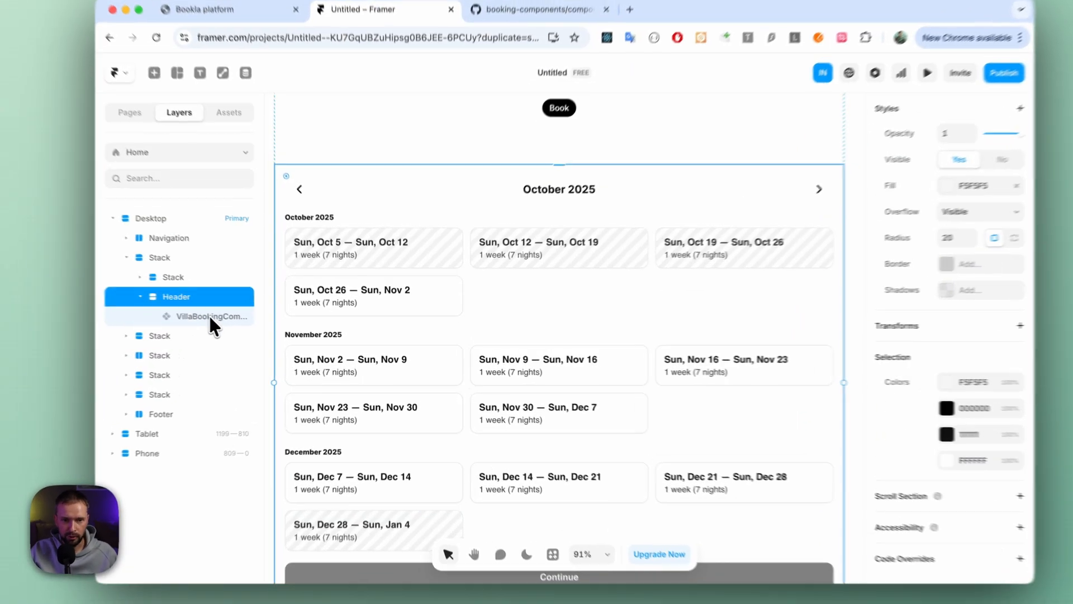
left_click(211, 316)
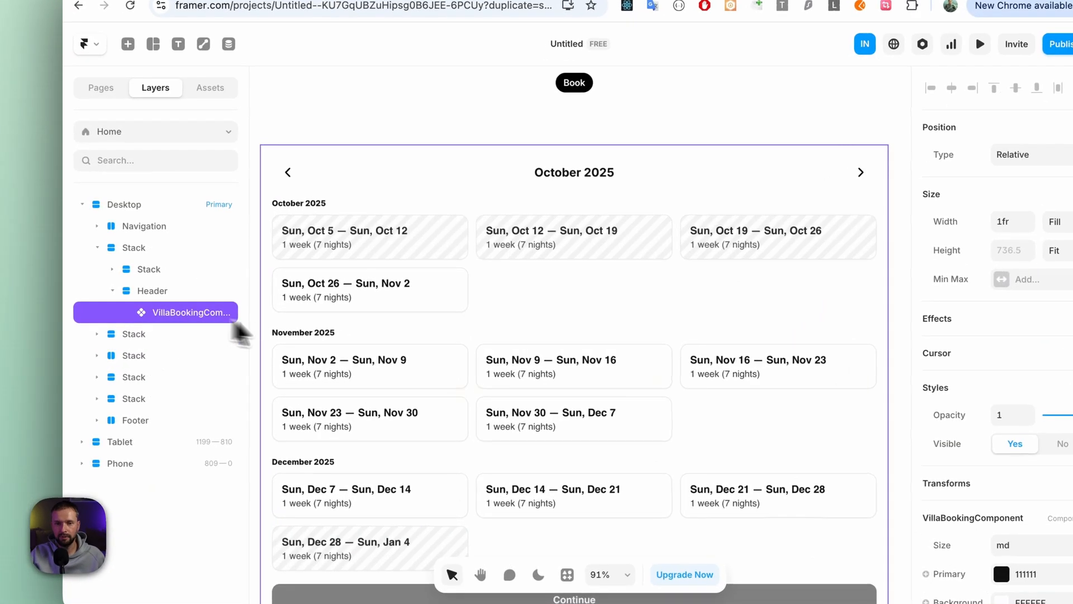
scroll(904, 341, "down", 5)
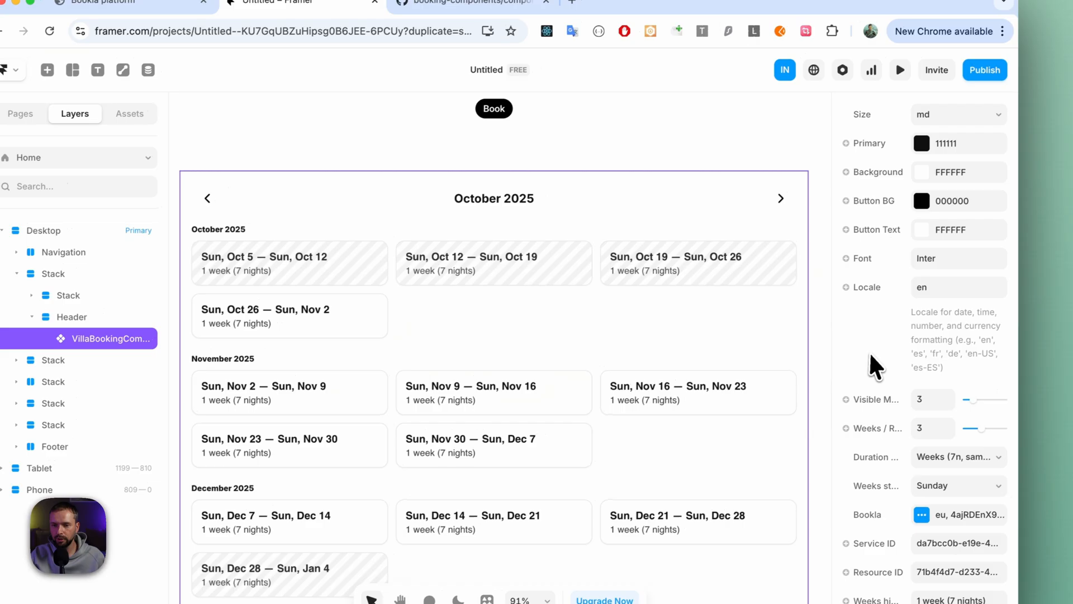
scroll(869, 296, "up", 3)
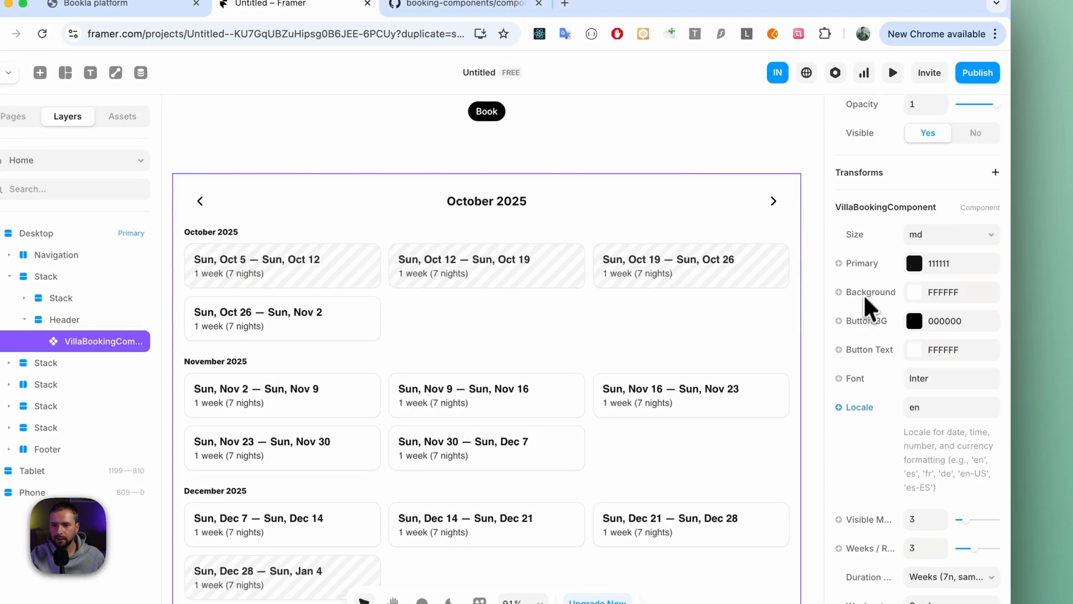
left_click(915, 264)
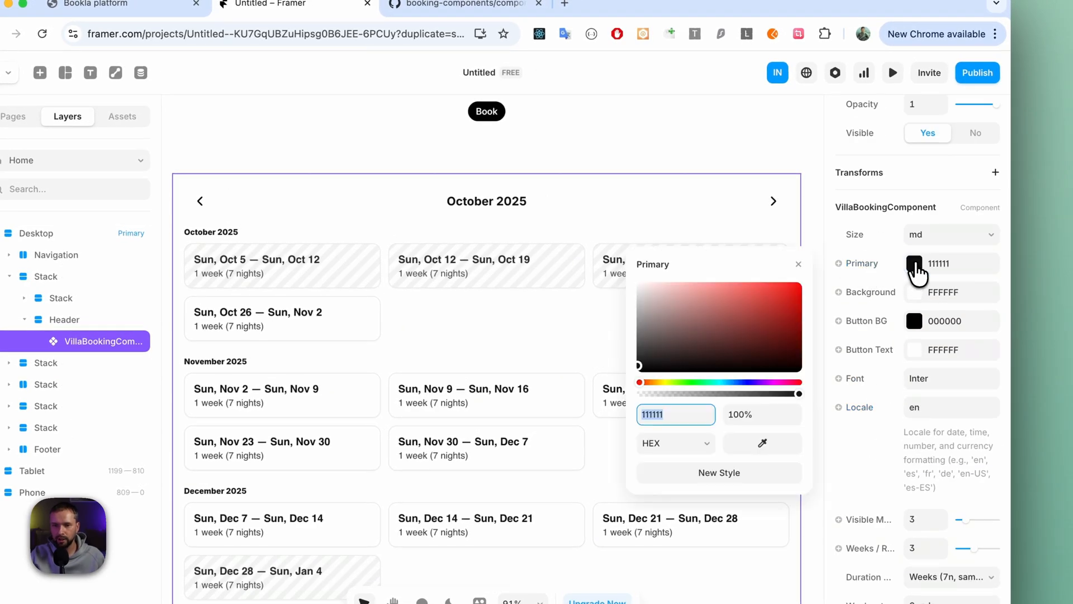
left_click_drag(671, 336, 799, 324)
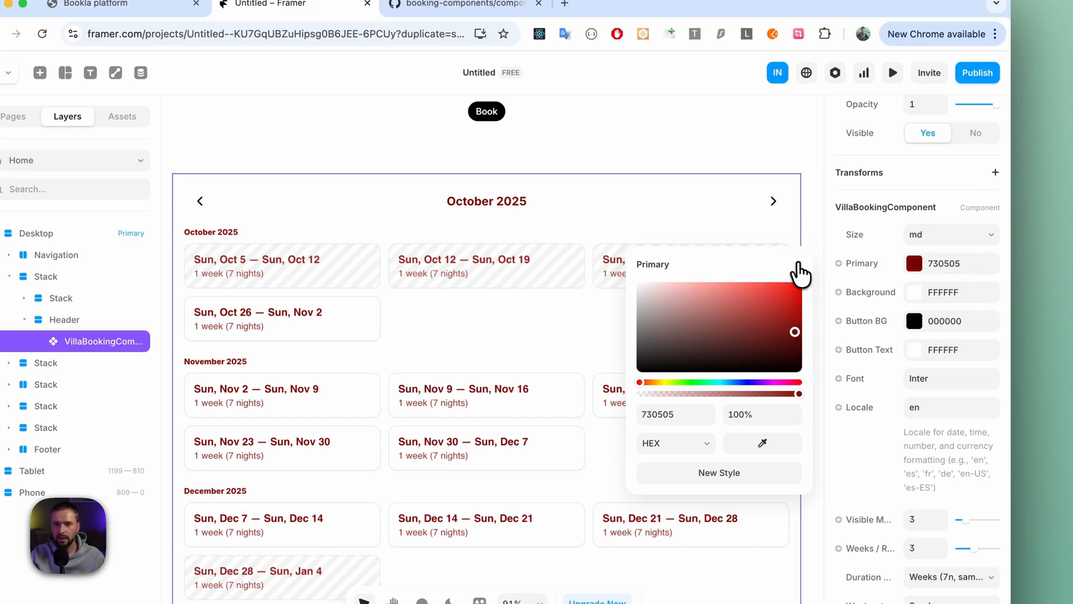
left_click(798, 265)
- Set the background color of the booking component to light gray F7F7F7
left_click(916, 293)
left_click_drag(741, 356, 750, 319)
left_click_drag(753, 321, 623, 303)
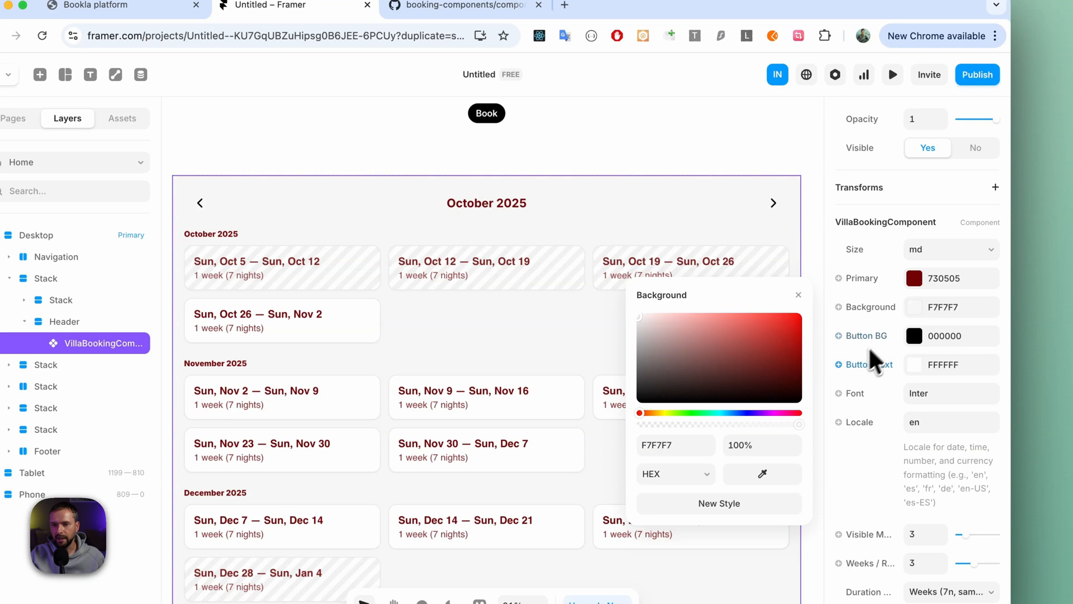
left_click(800, 297)
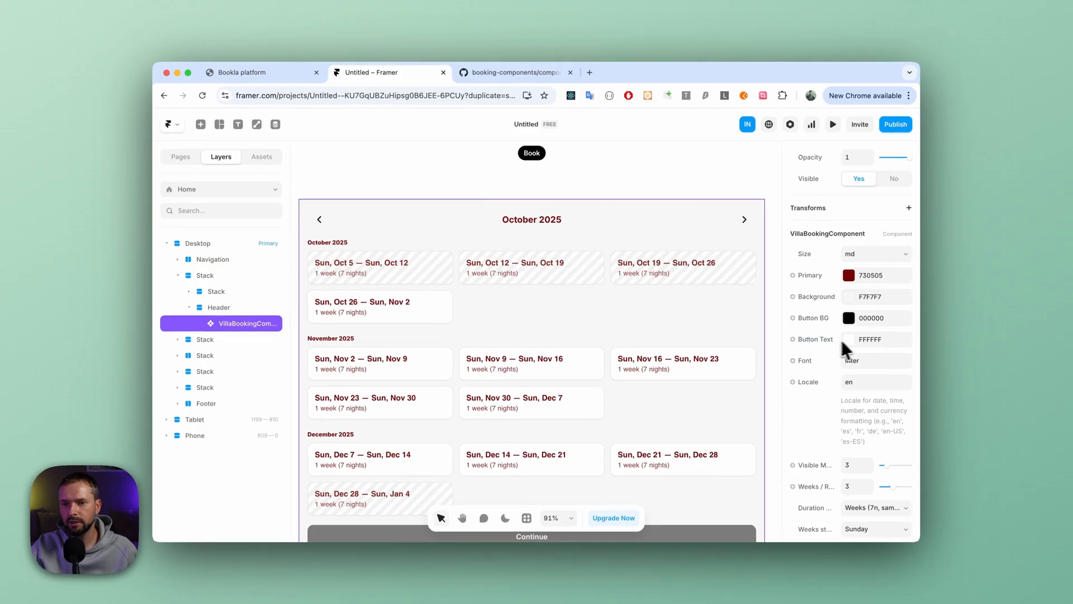
- Try the locale es on the booking calendar and set it back to en
scroll(850, 338, "down", 3)
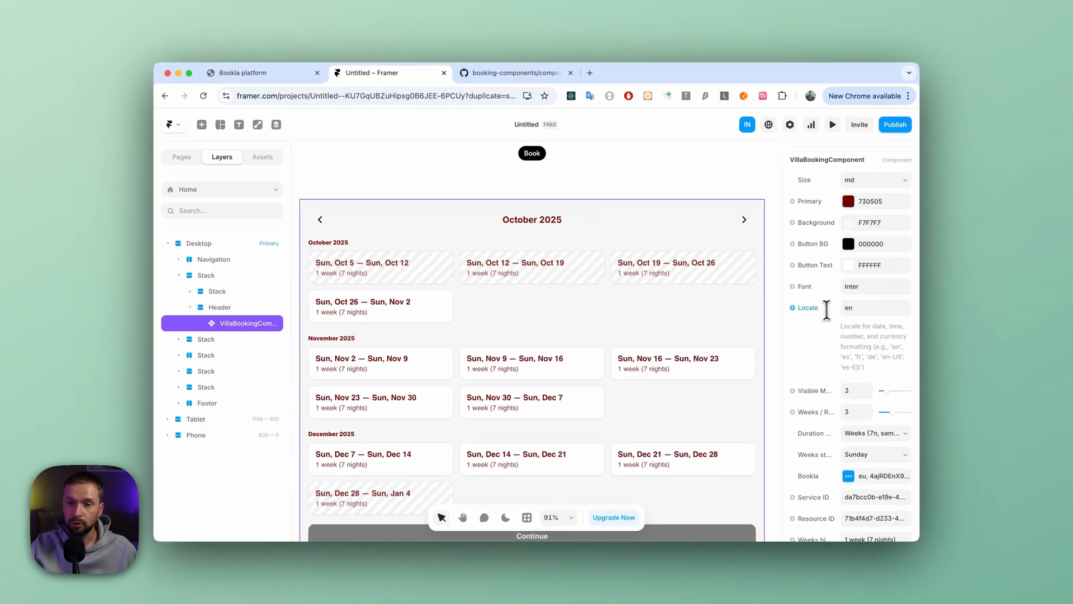
left_click(861, 308)
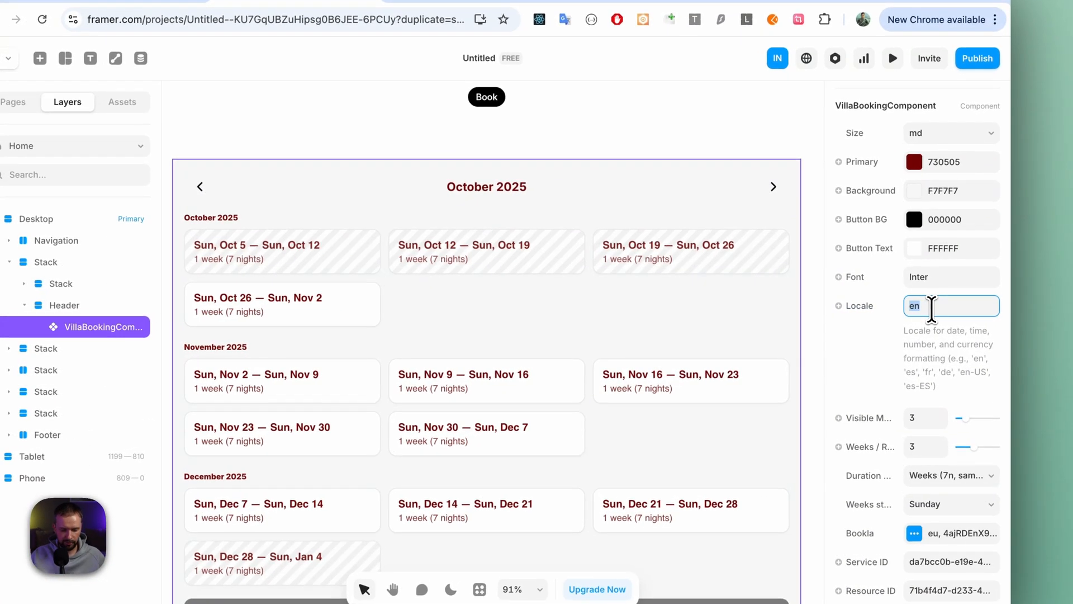
type("es")
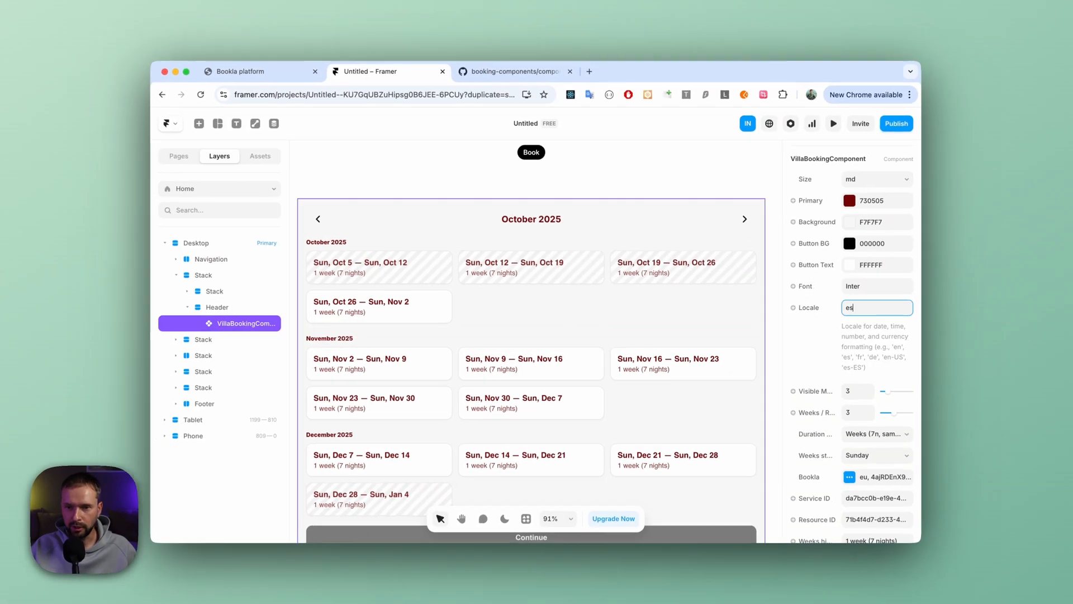
key("Tab")
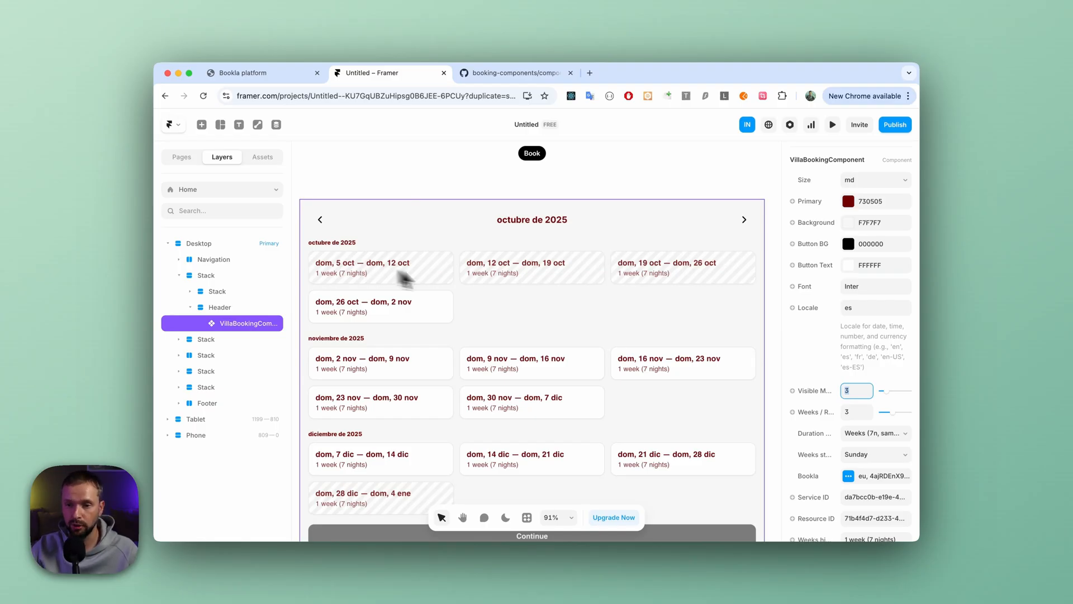
left_click(854, 307)
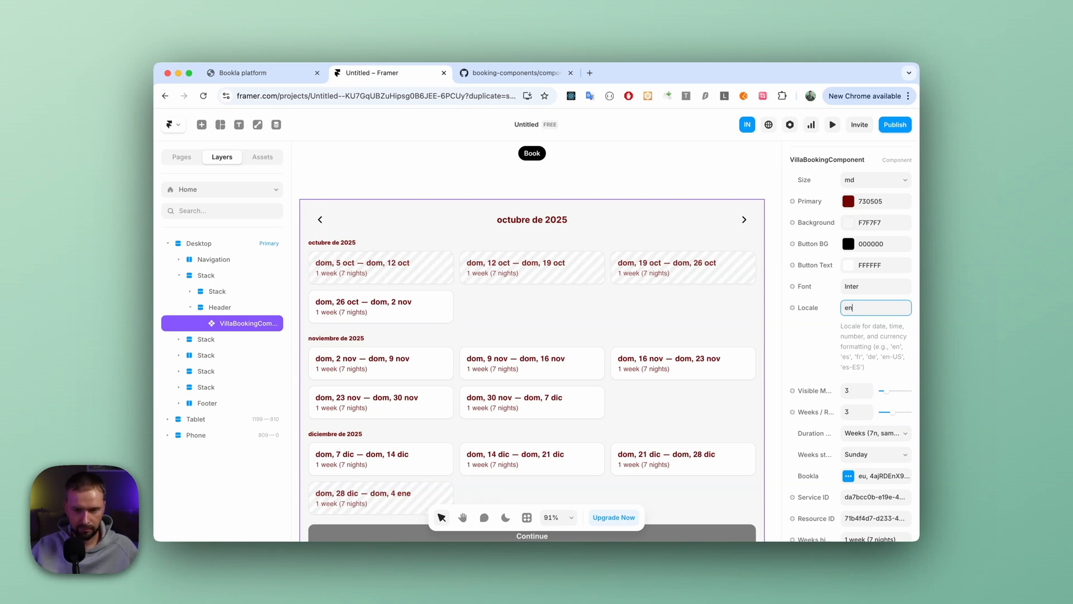
key("Tab")
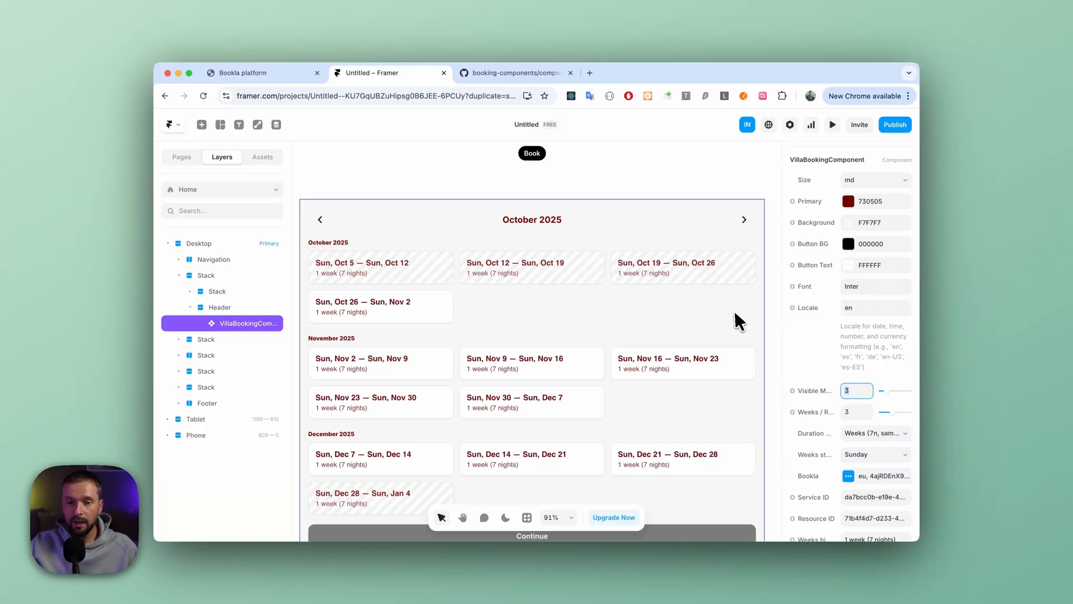
- Try a single visible month in the booking calendar and settle on 2 visible months
scroll(744, 319, "down", 2)
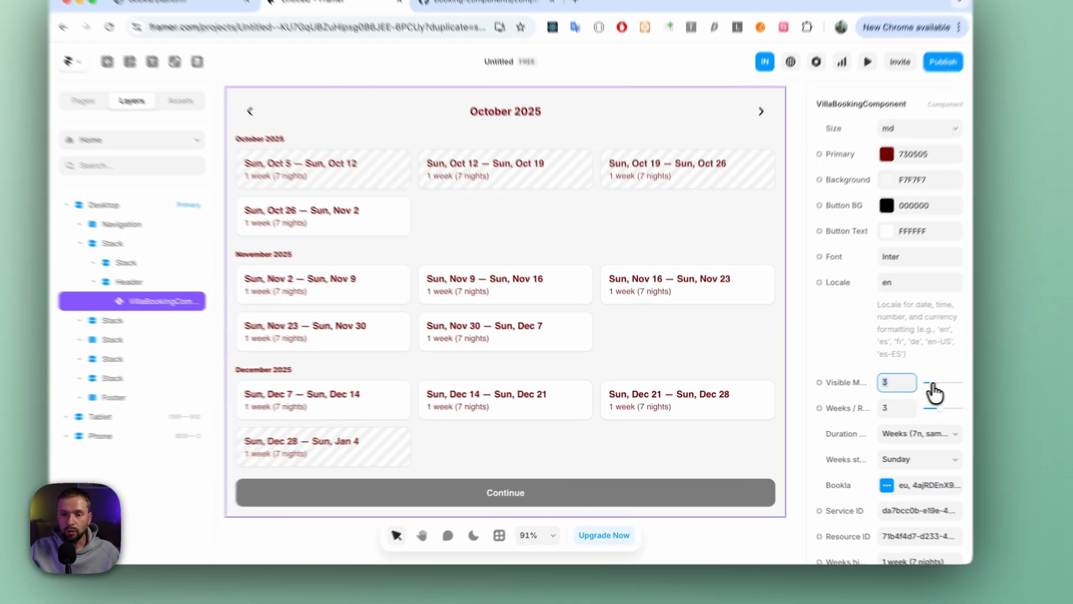
left_click(885, 391)
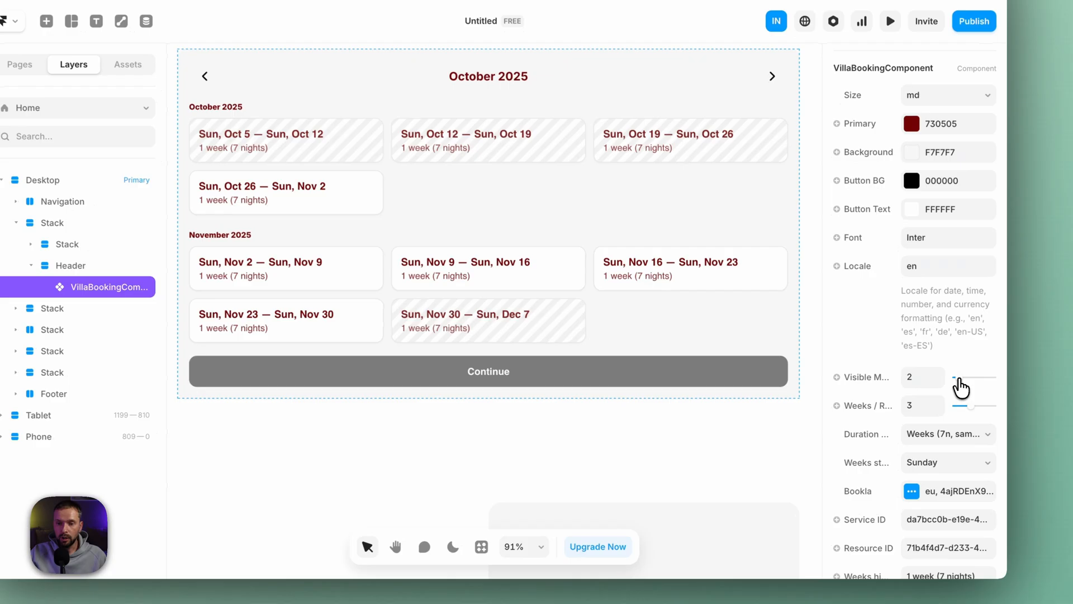
left_click(959, 378)
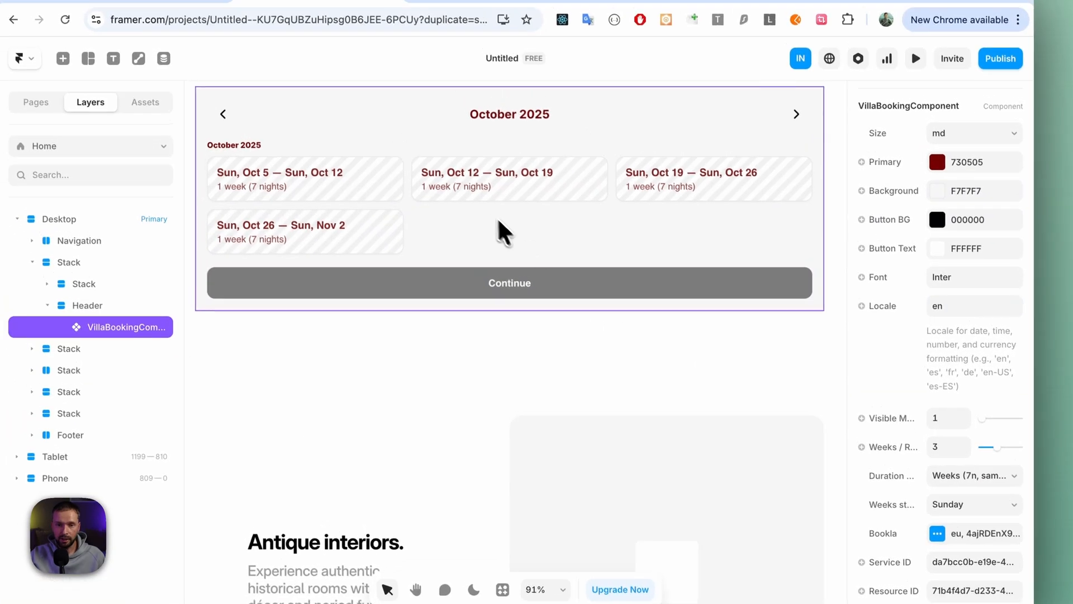
scroll(485, 211, "up", 2)
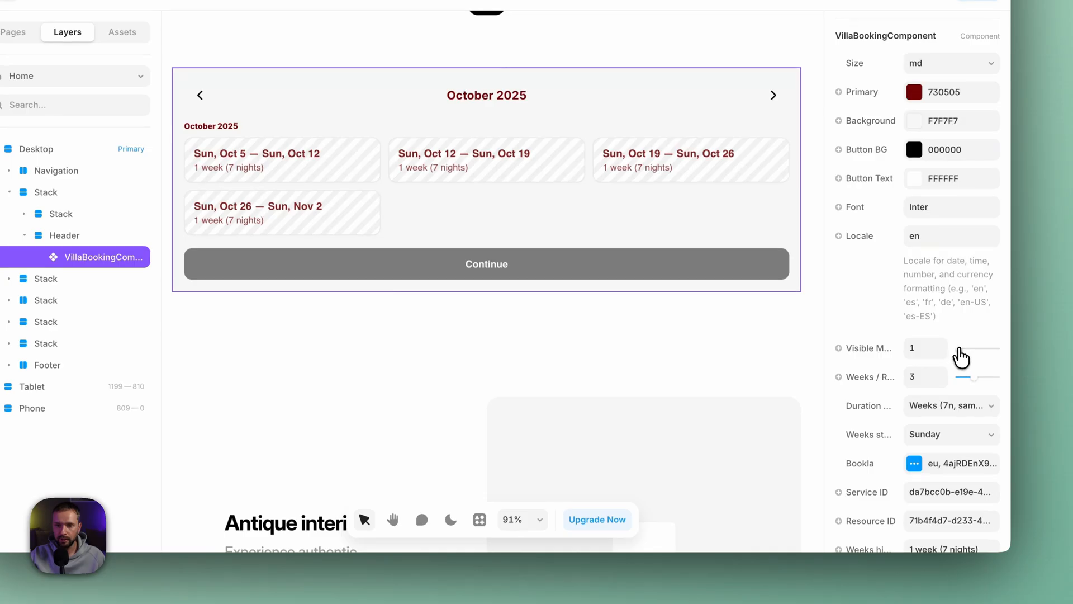
left_click(960, 349)
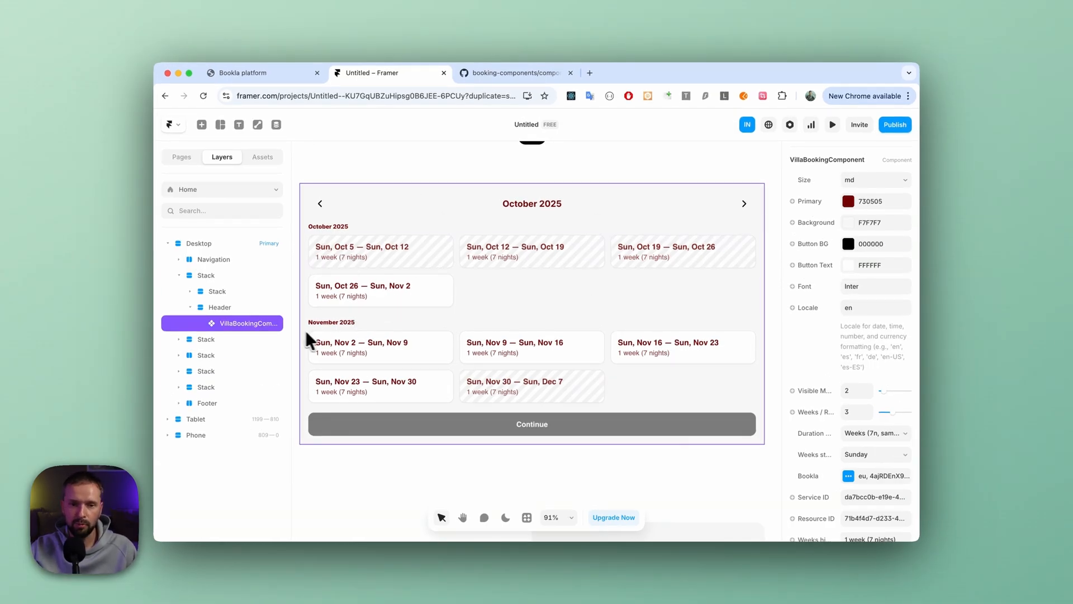
- Change the booking component's duration mode to Days (multiples) and restrict the start day to Monday
scroll(823, 364, "down", 3)
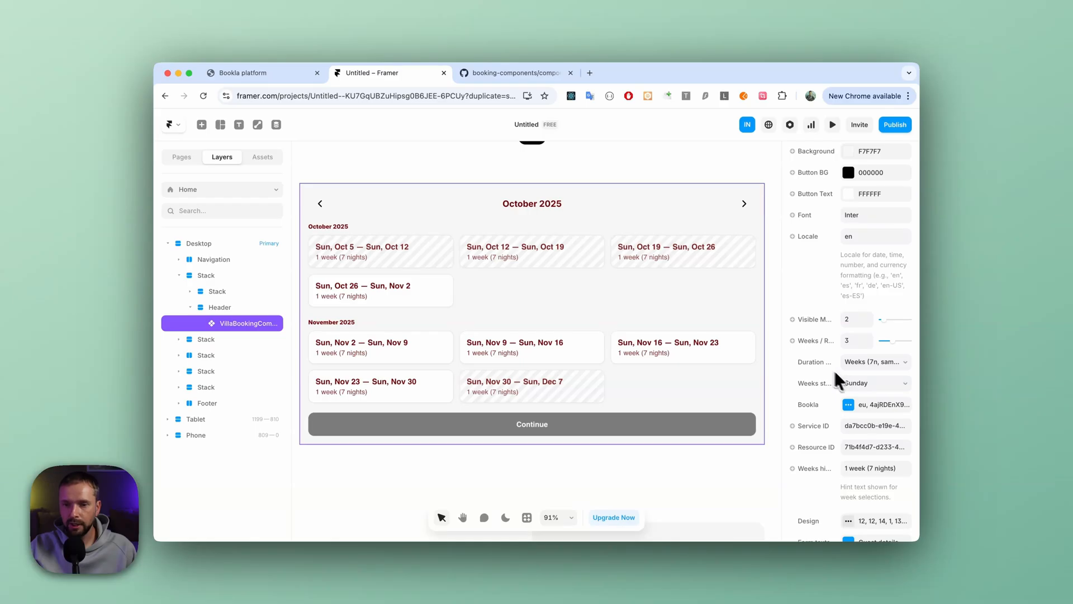
left_click(873, 362)
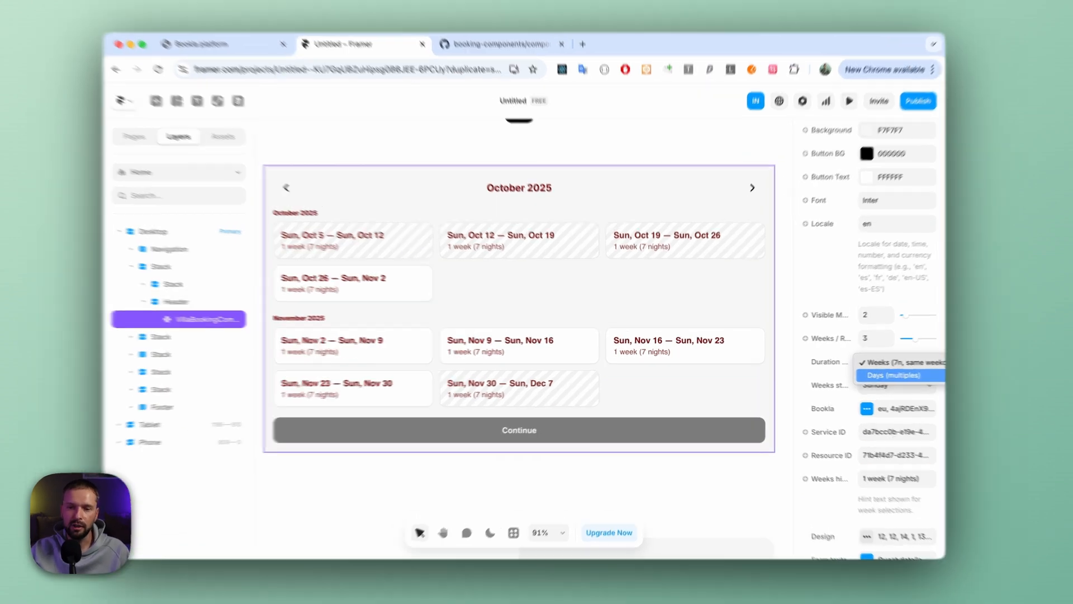
left_click(860, 373)
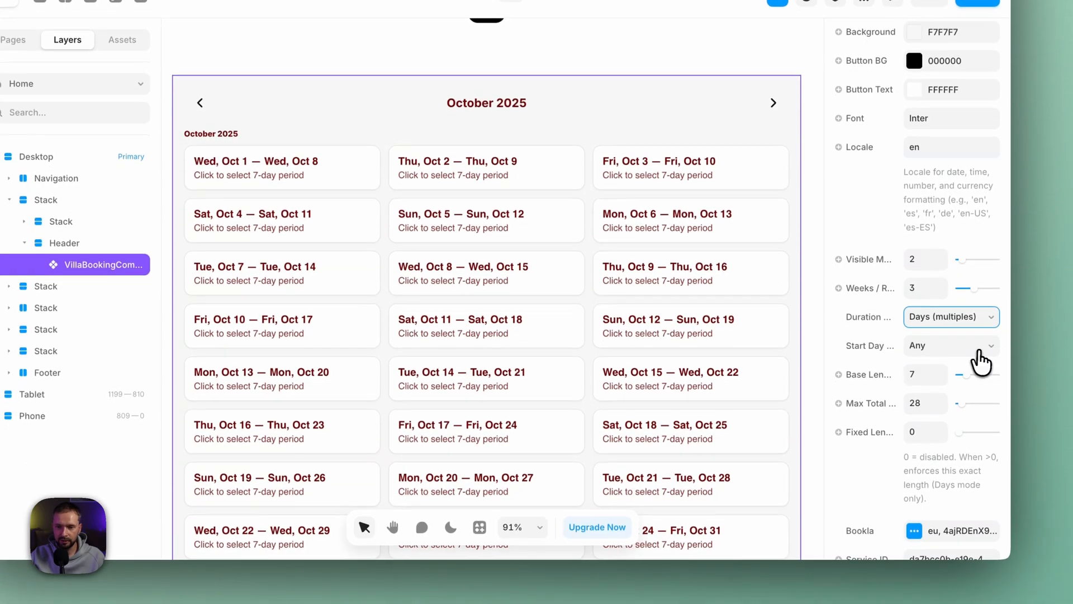
left_click(980, 394)
left_click(960, 365)
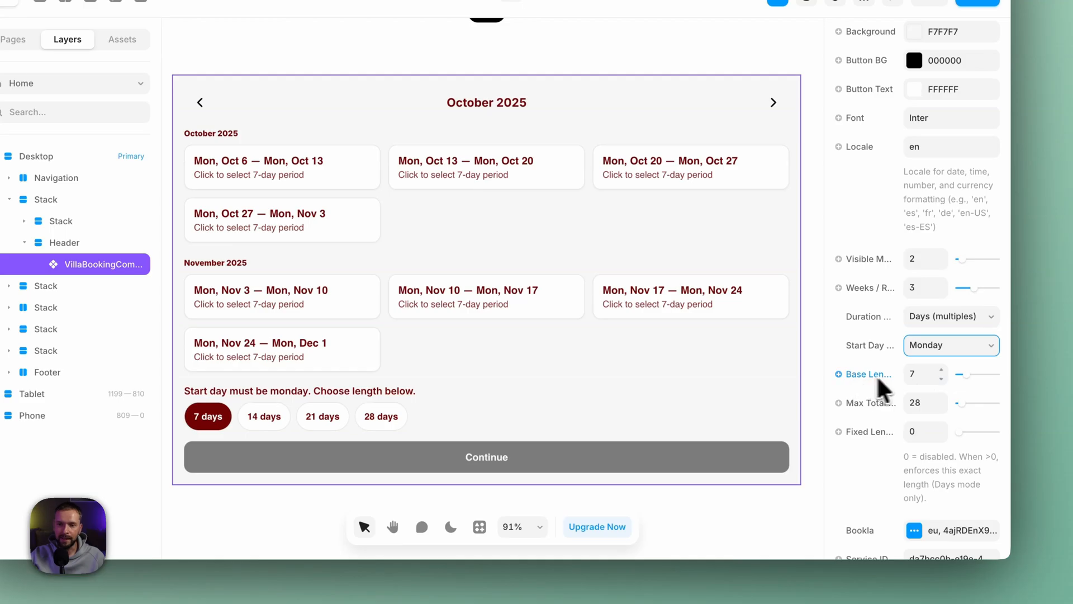
- Set the base length of the booking period to 4 days and the start day to Thursday
left_click(961, 375)
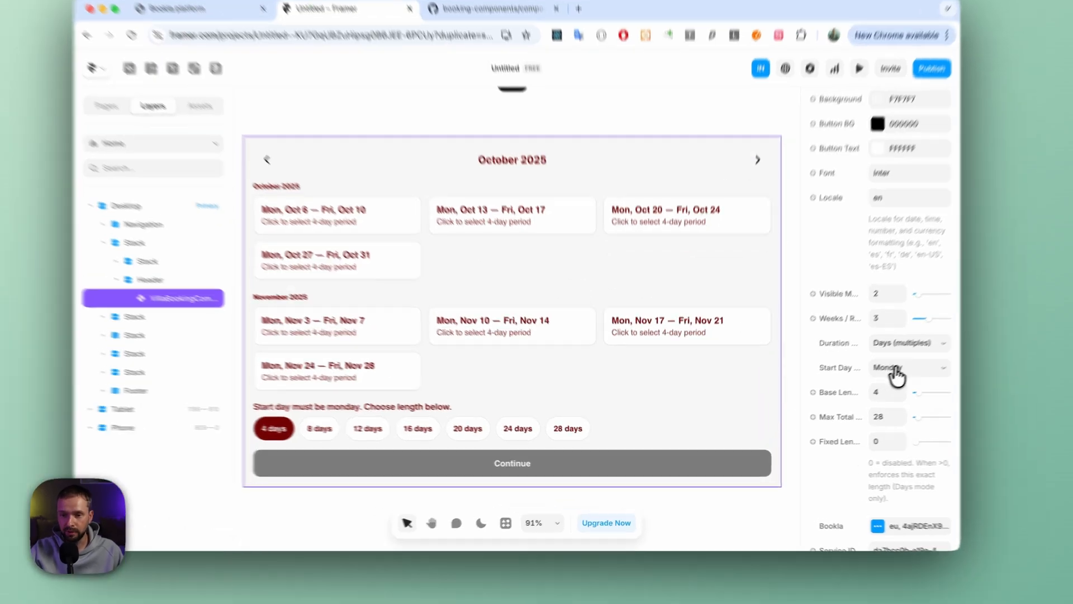
left_click(873, 384)
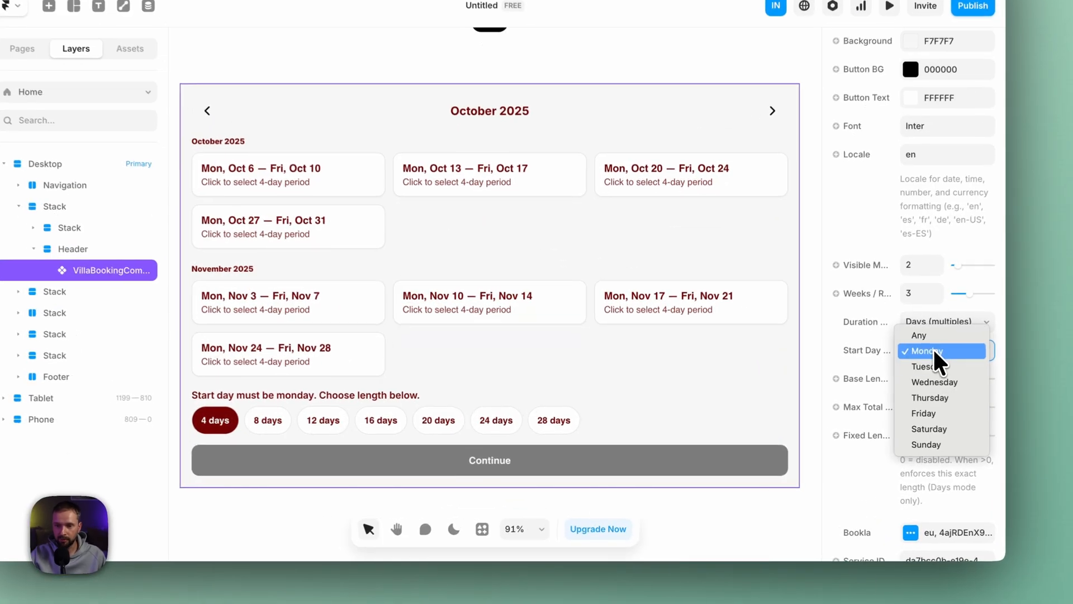
left_click(950, 396)
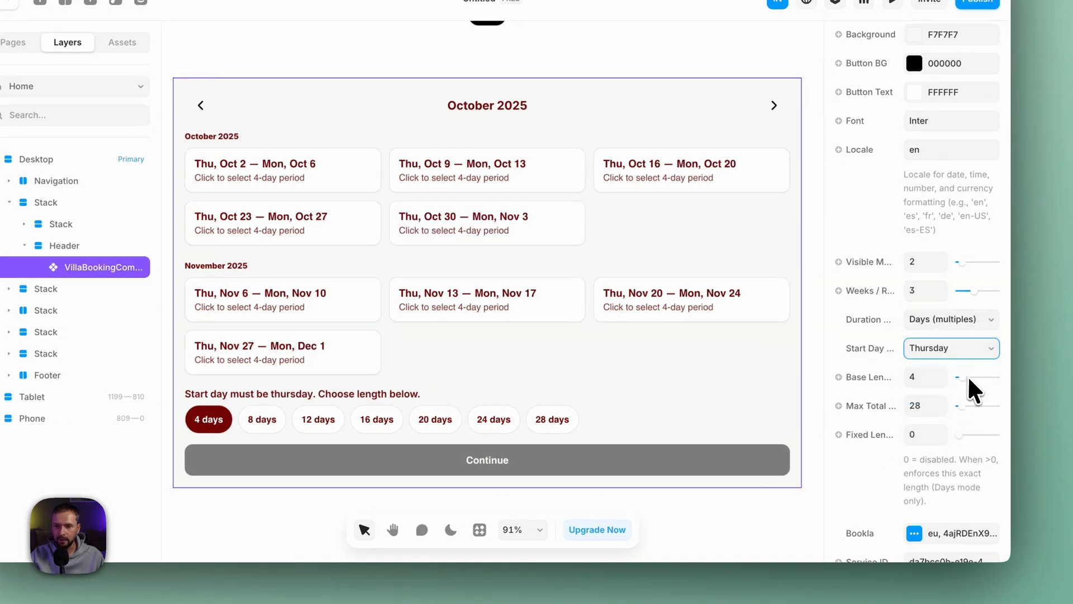
- Set the booking calendar's base length to 3 days and its start day to Friday
left_click(959, 377)
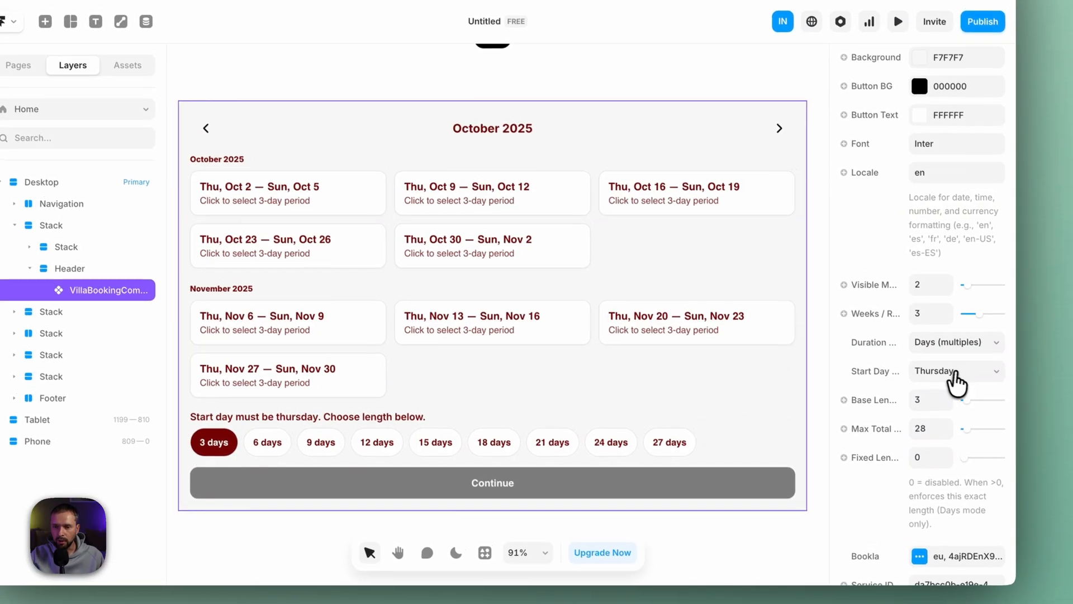
left_click(957, 367)
left_click(960, 388)
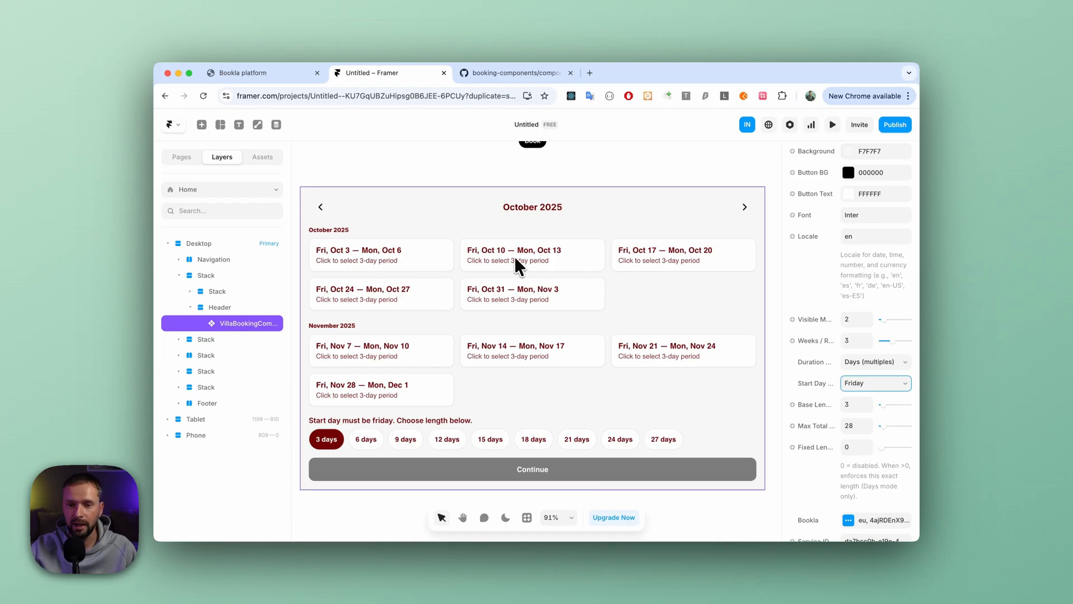
- Switch the booking component's duration mode from Days (multiples) to the Weeks (7n) option
left_click(882, 361)
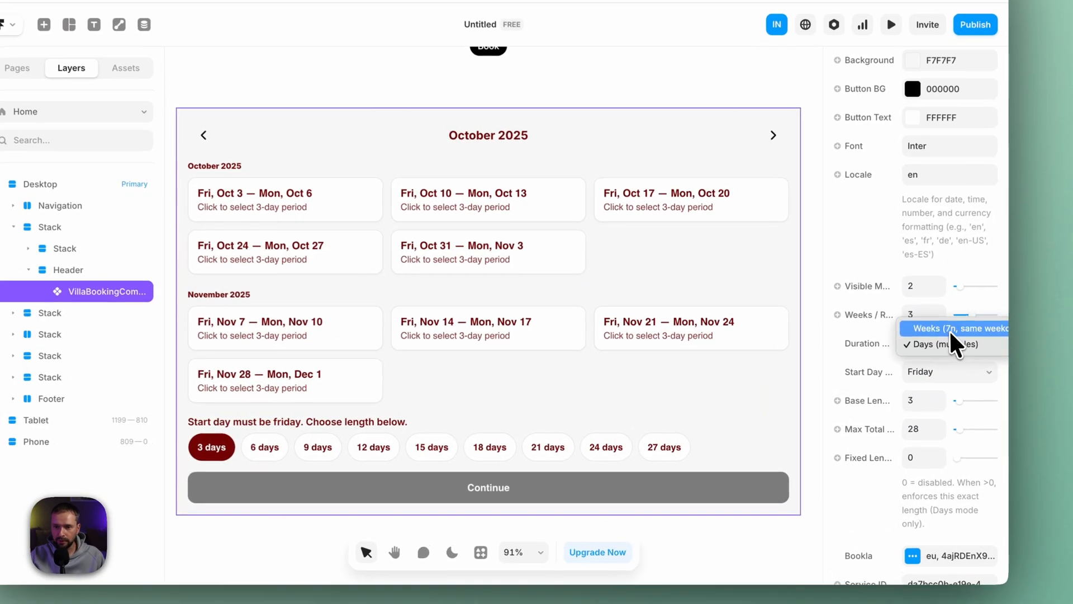
left_click(951, 335)
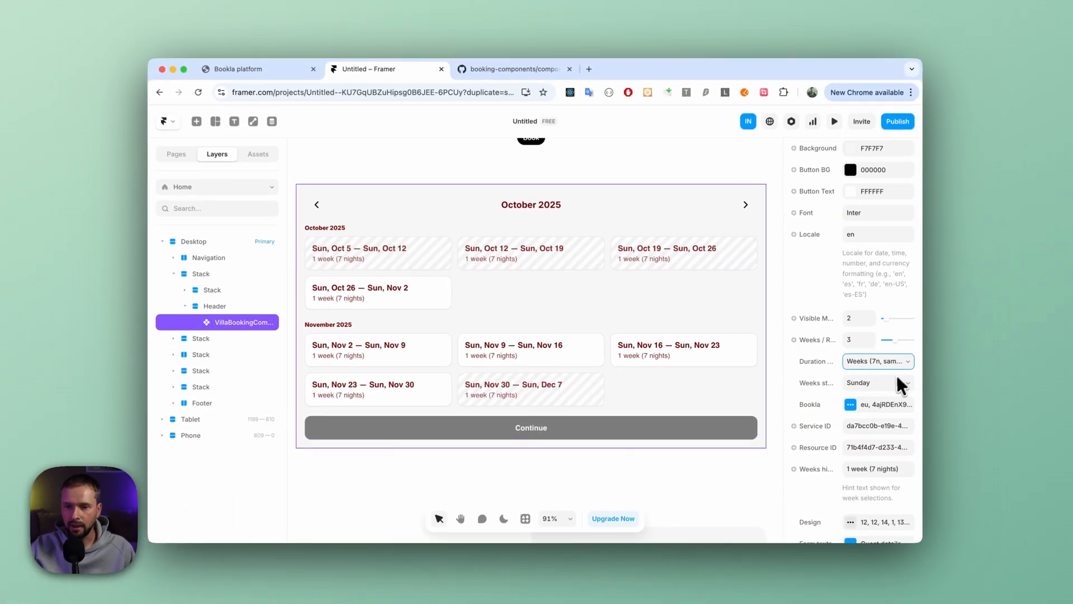
- Shorten the booking component's weeks hint text to "1 week"
scroll(954, 377, "down", 2)
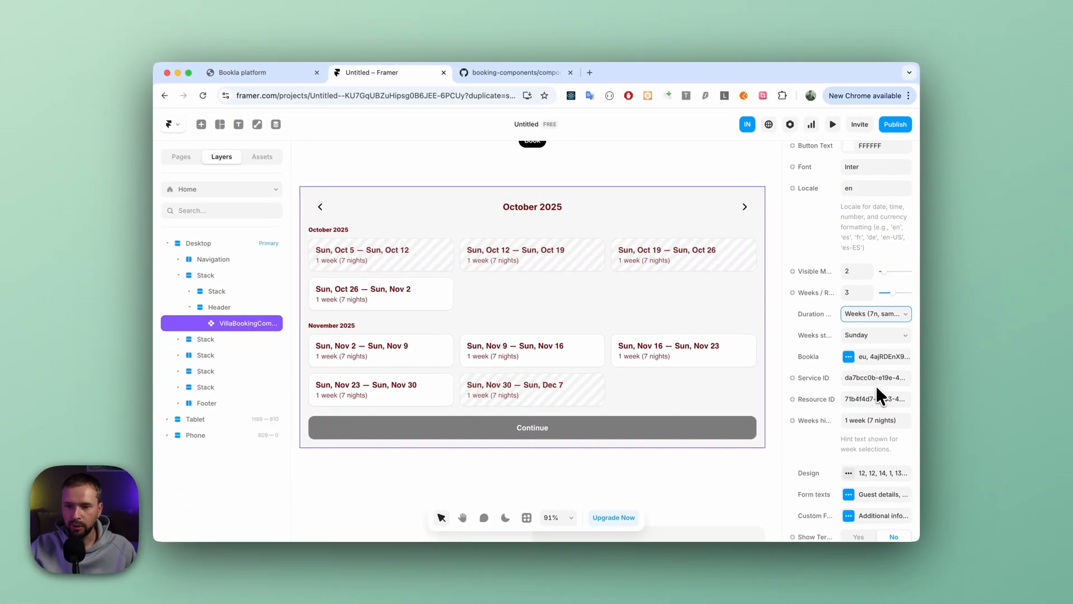
scroll(877, 387, "down", 1)
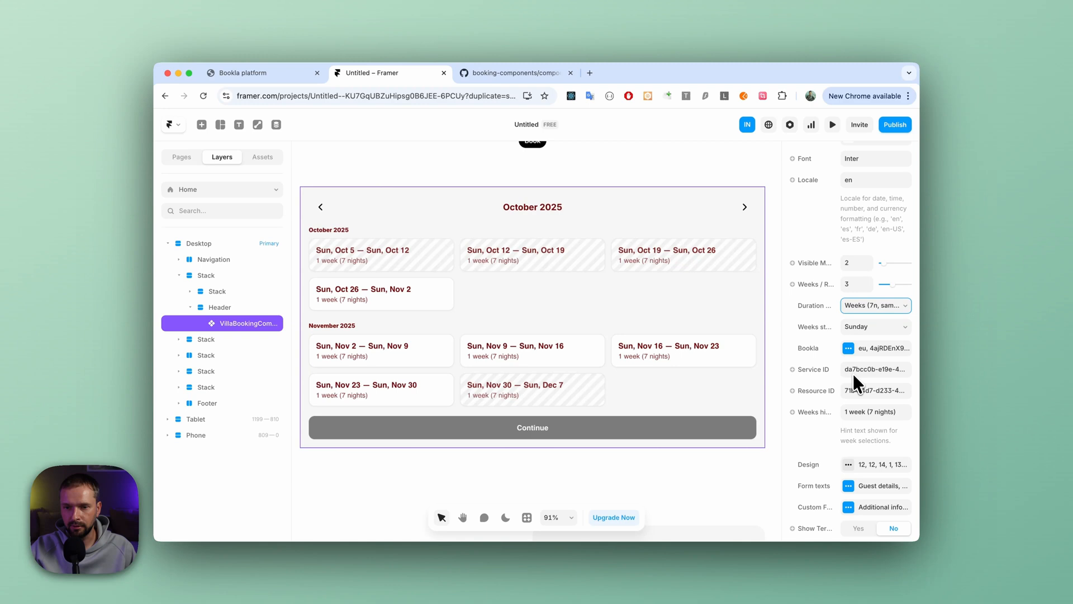
scroll(853, 373, "down", 1)
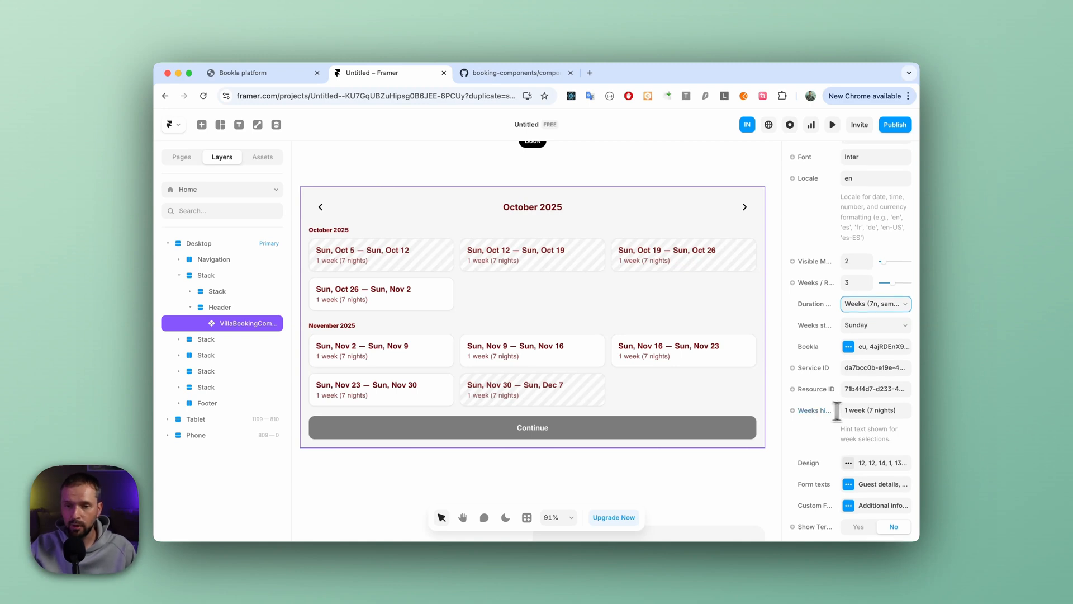
left_click(861, 410)
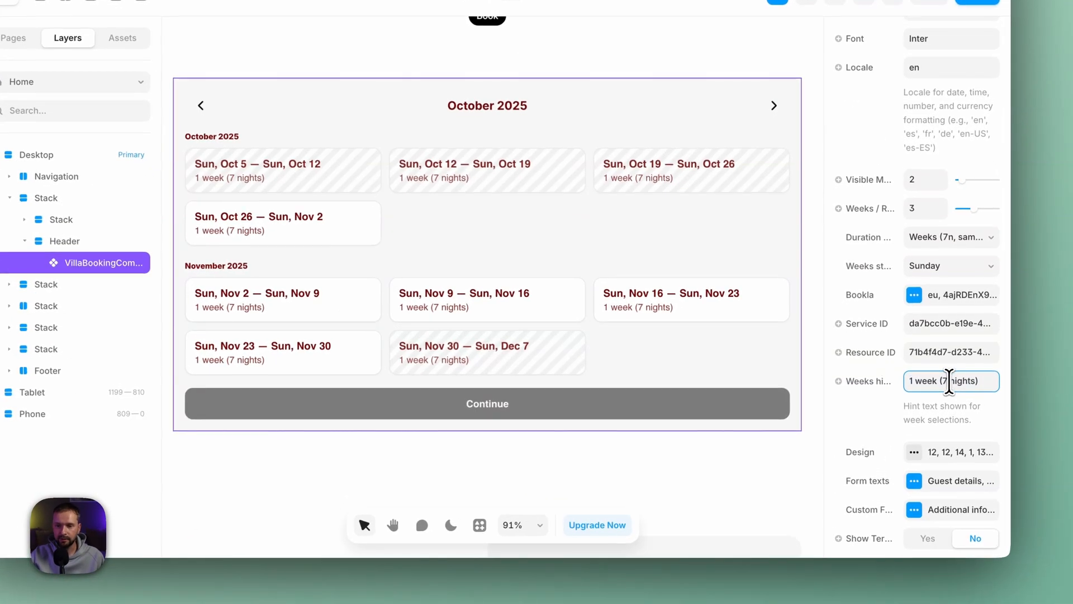
scroll(982, 384, "up", 1)
left_click_drag(982, 383, 885, 388)
left_click(940, 384)
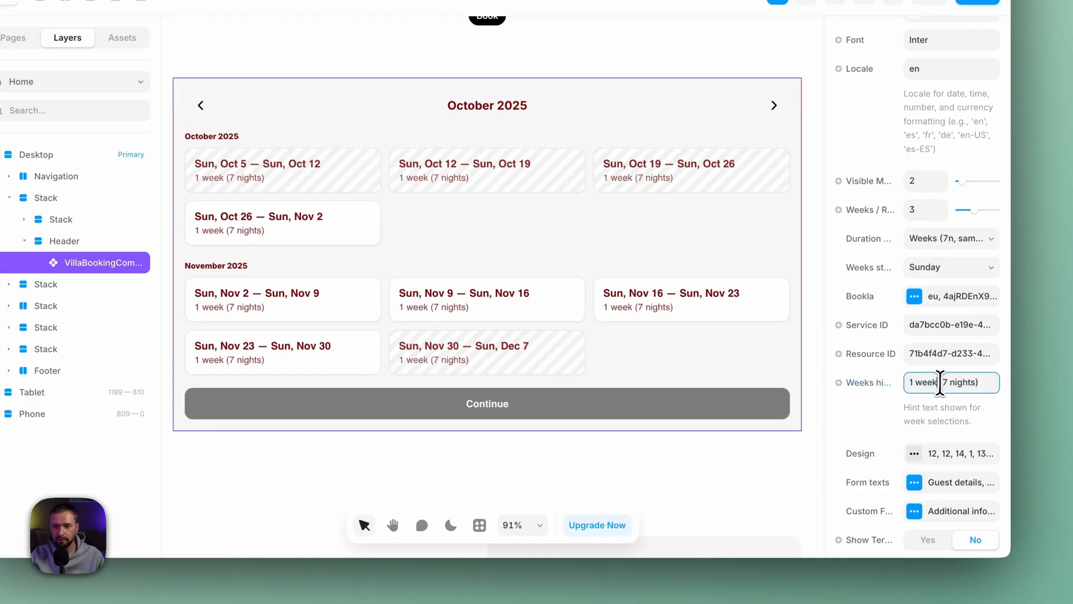
left_click_drag(982, 383, 947, 384)
key("BackSpace")
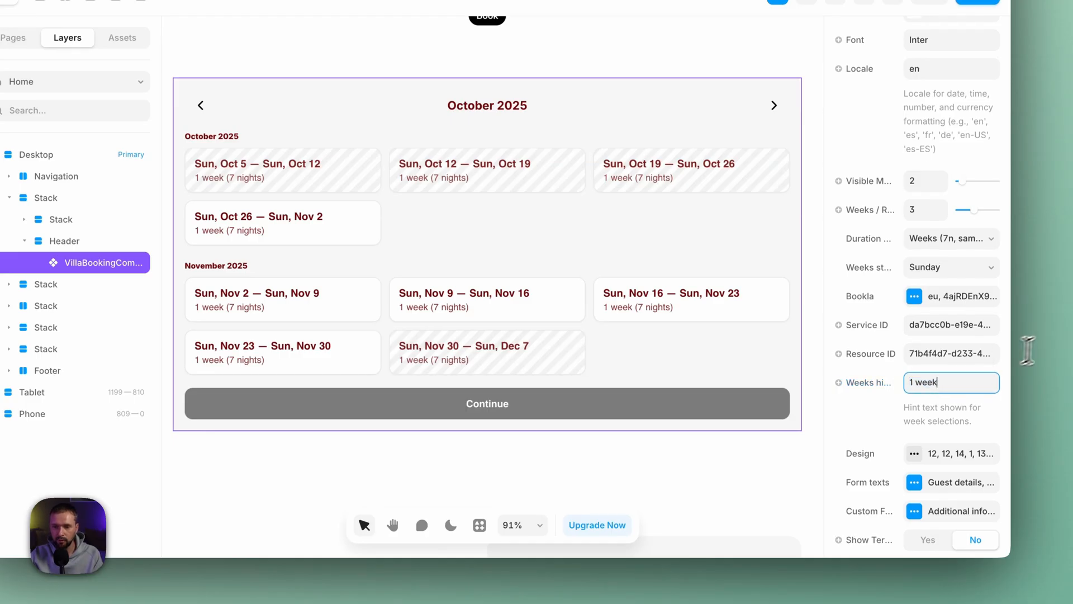
key("Tab")
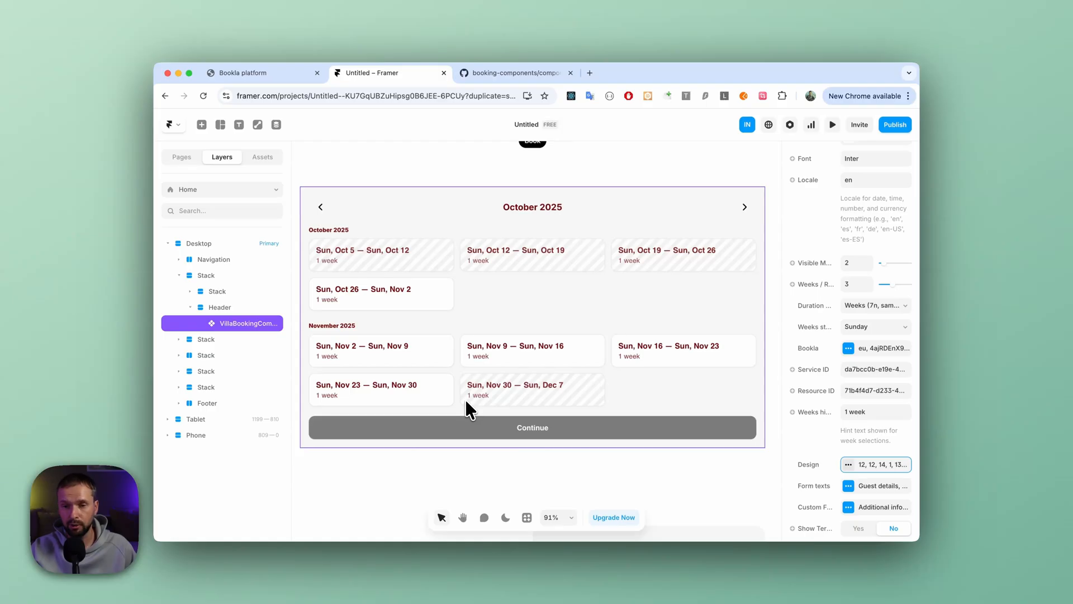
- In the booking component's Design settings, set Stripe color A to B322A9 at 16% opacity and close the settings
scroll(861, 425, "down", 3)
left_click(849, 387)
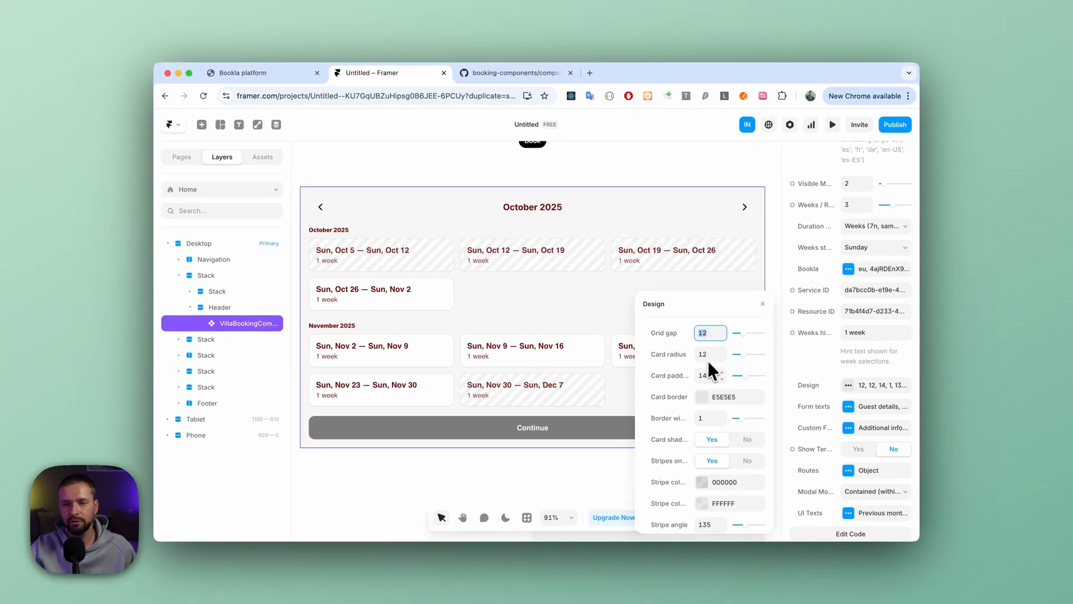
scroll(699, 369, "down", 3)
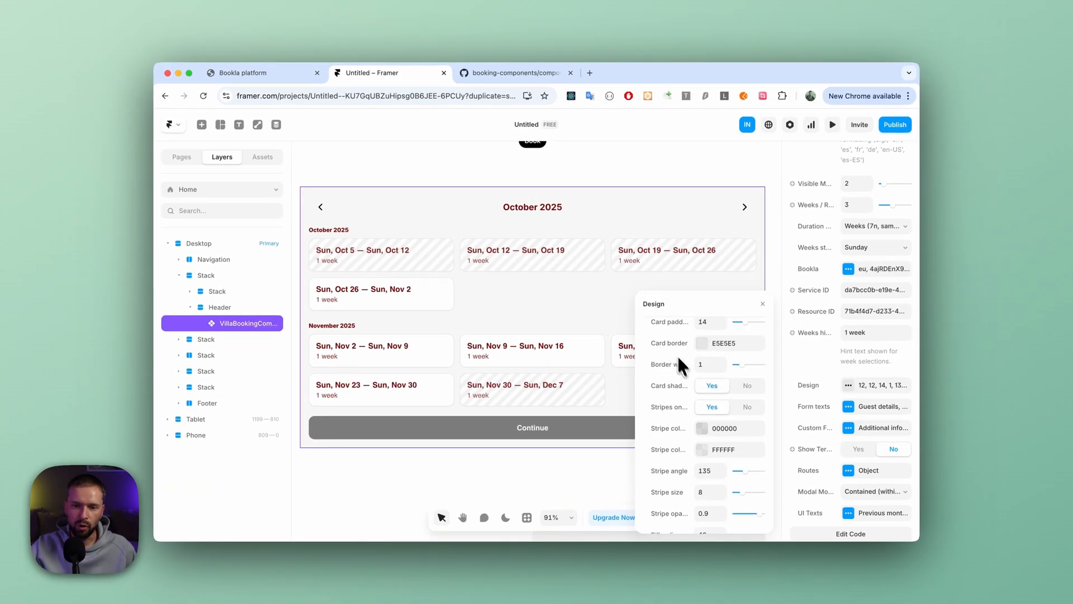
scroll(681, 380, "down", 3)
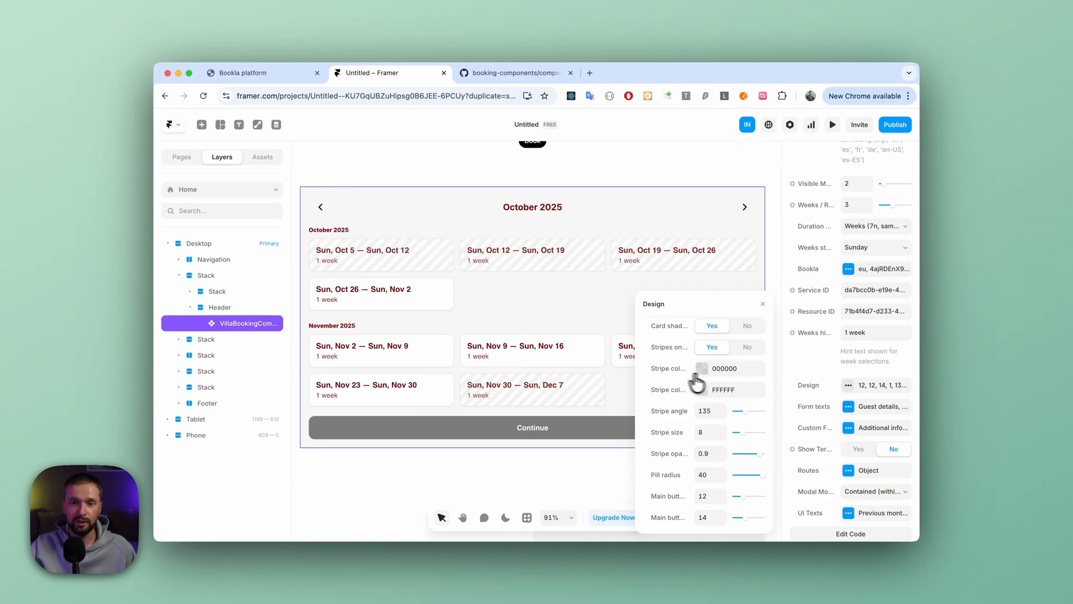
left_click(704, 371)
left_click_drag(697, 350, 771, 300)
left_click_drag(728, 377, 776, 377)
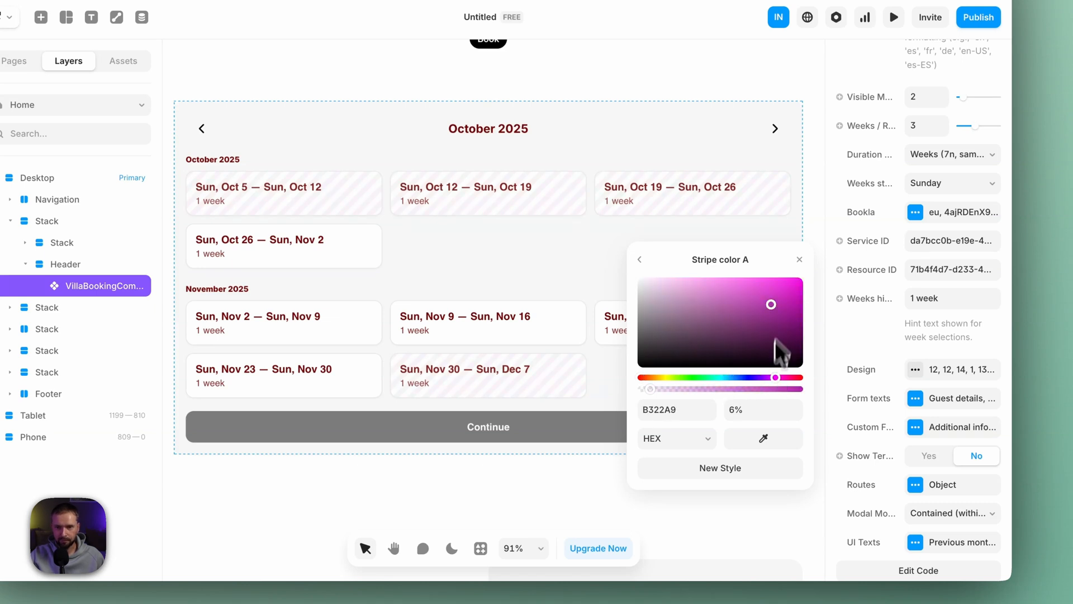
left_click(735, 412)
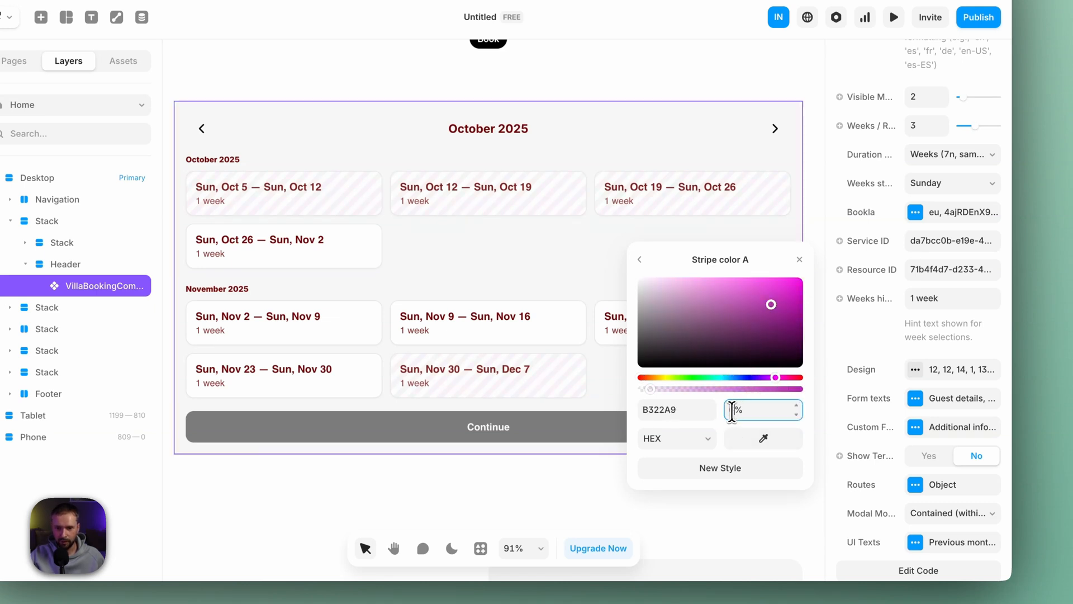
type("16")
key("Tab")
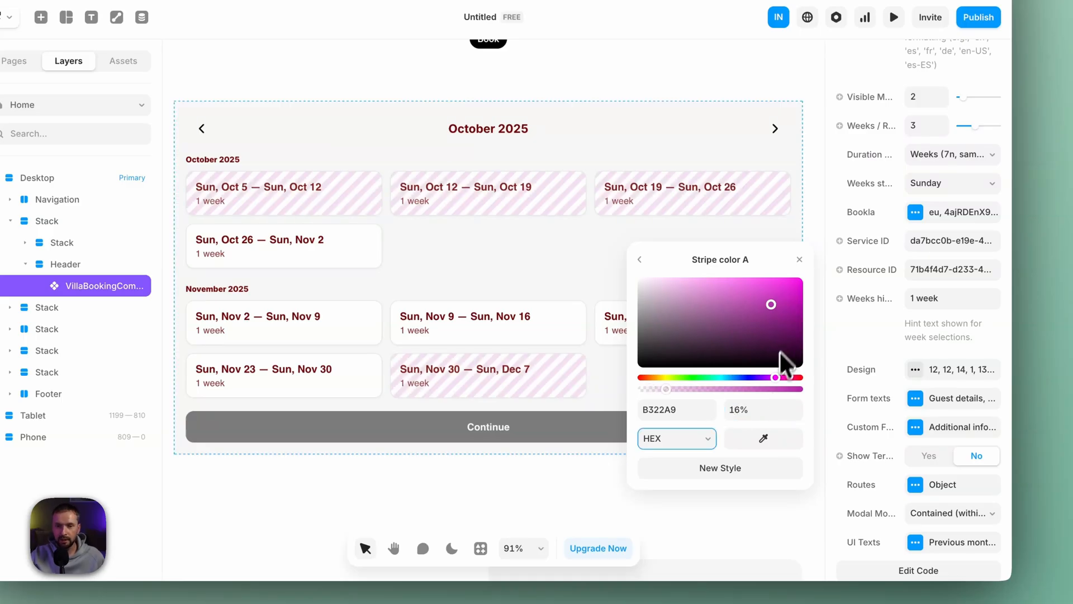
left_click(642, 258)
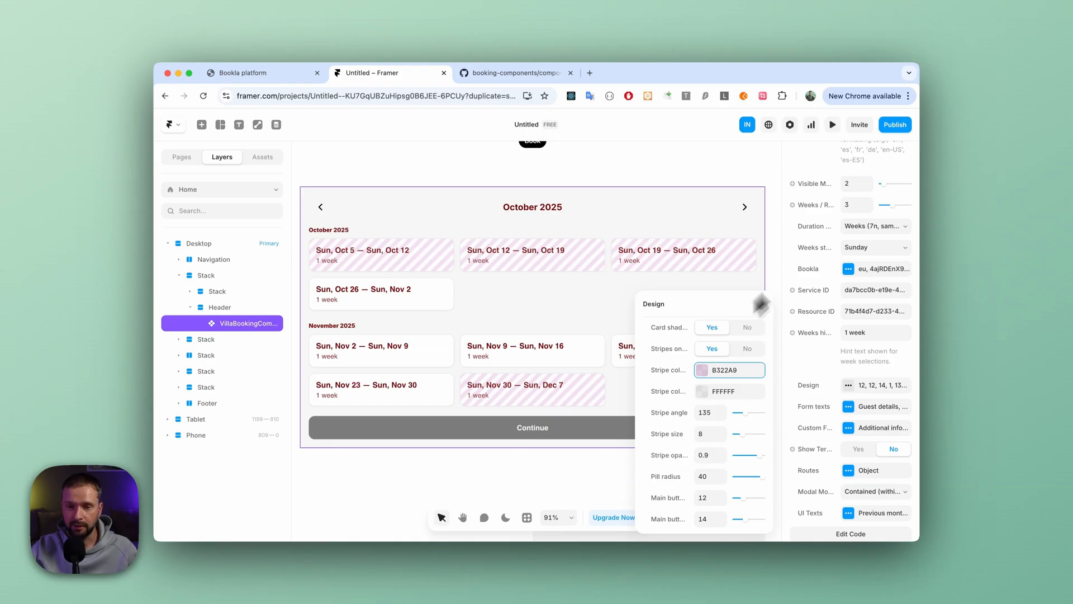
scroll(682, 439, "down", 1)
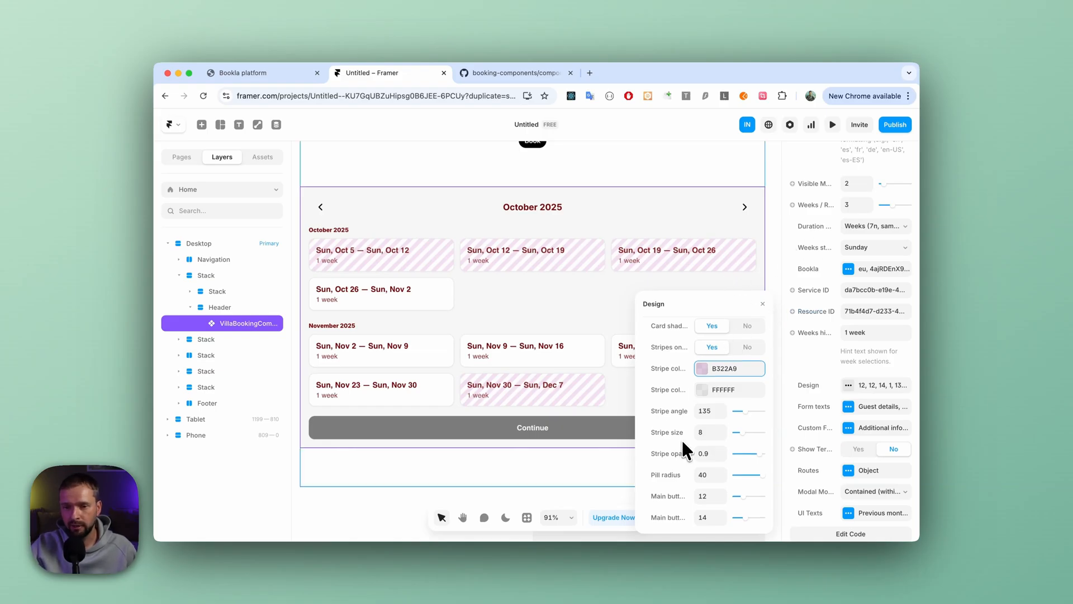
left_click(762, 303)
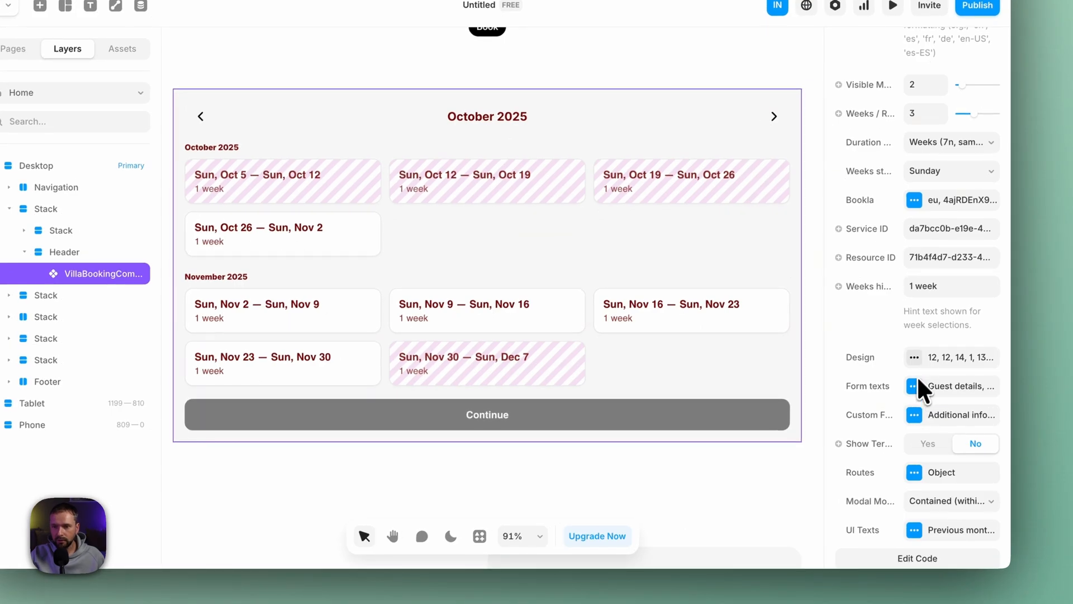
- Review the title and subtitle options in the booking component's Form texts and Custom Form settings
left_click(915, 386)
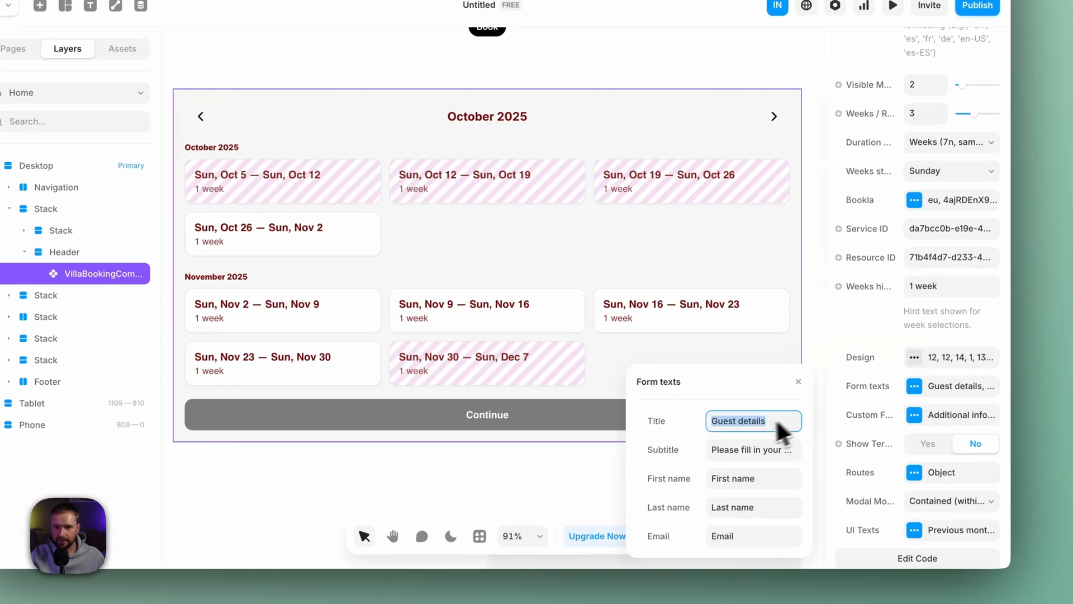
left_click(727, 449)
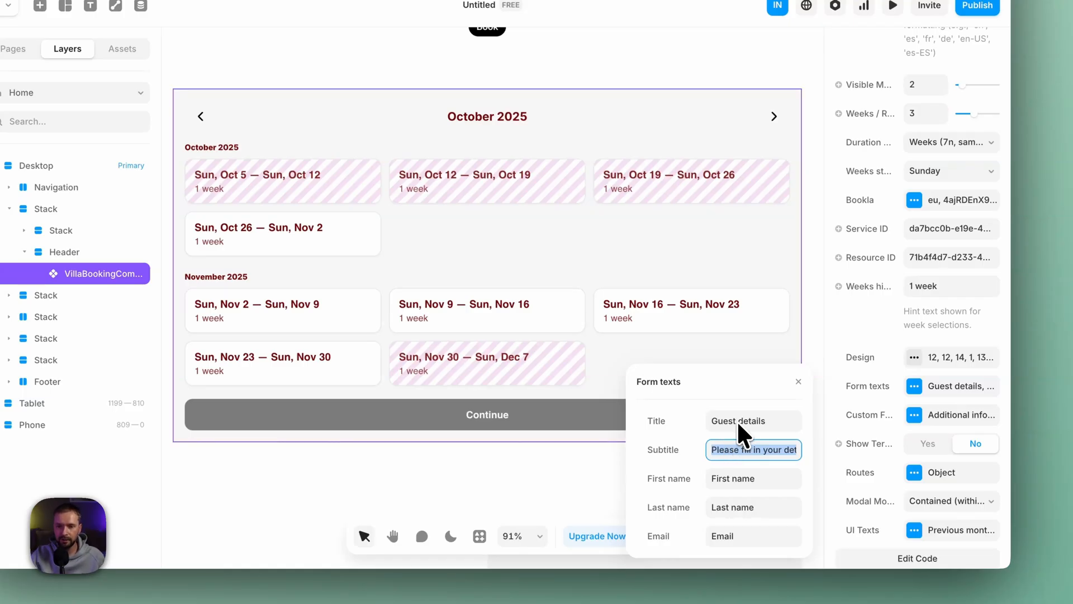
left_click(798, 382)
left_click(927, 414)
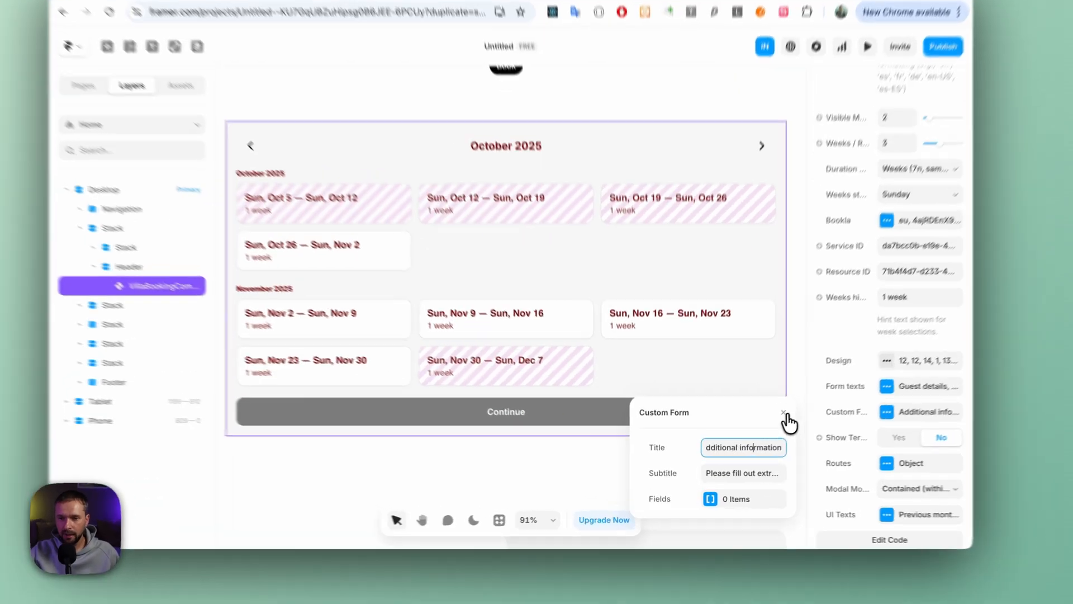
left_click(764, 428)
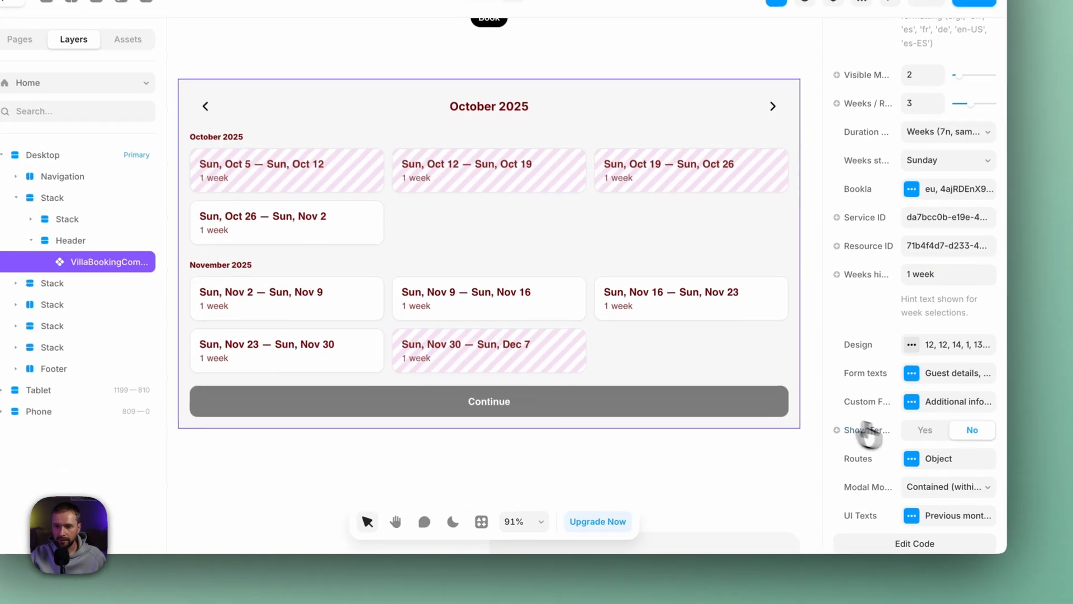
- Enable Show Terms on the booking component and preview the page at the booking calendar
left_click(915, 430)
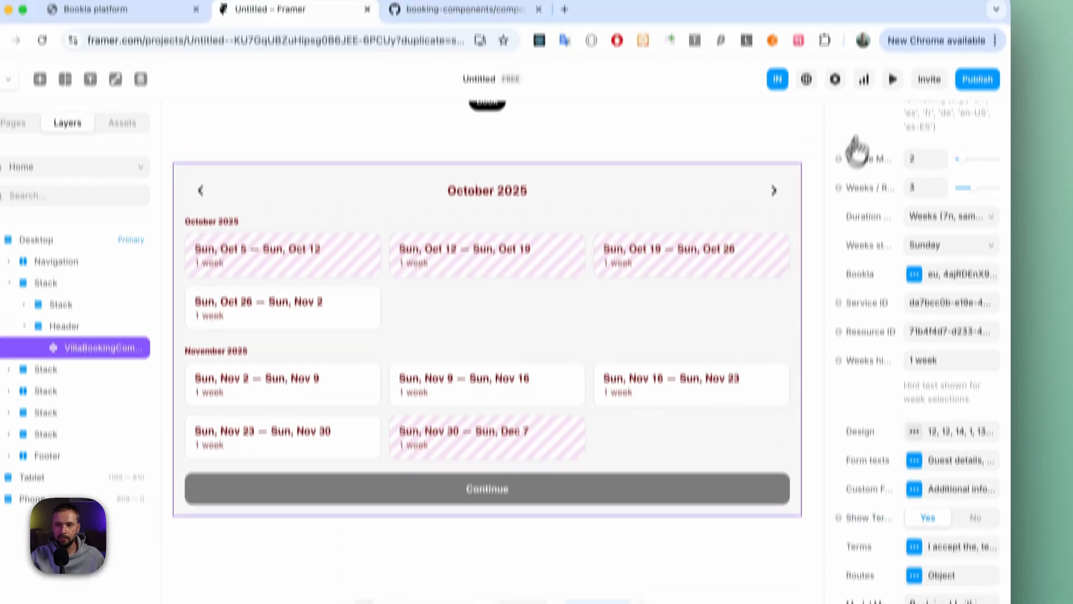
left_click(888, 78)
scroll(699, 313, "down", 3)
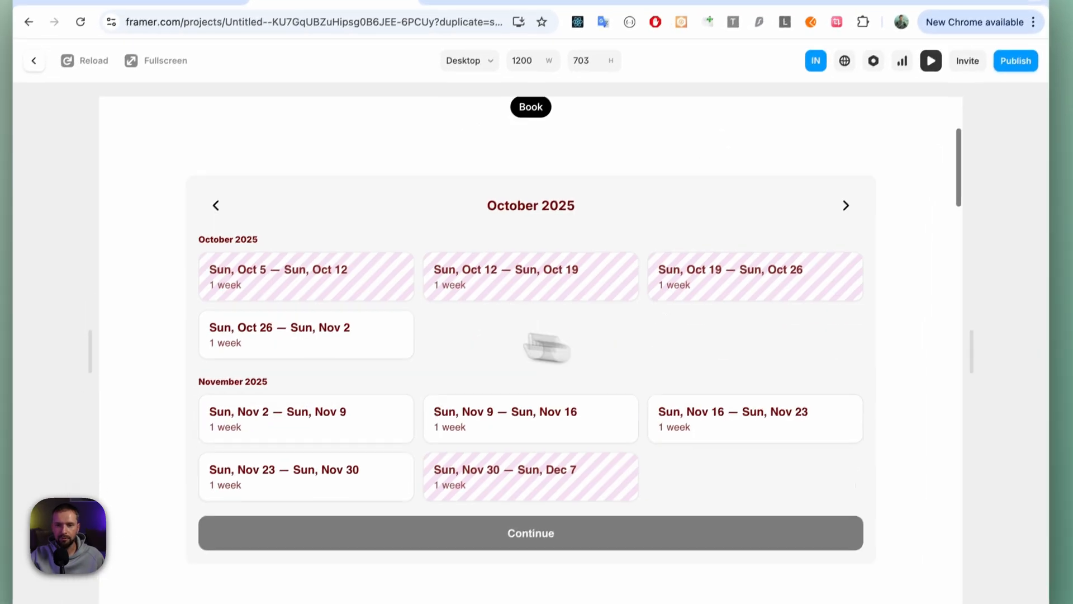
- In the preview, choose the week Sun, Oct 26 to Sun, Nov 2 and continue to the guest details form
left_click(282, 390)
scroll(584, 423, "down", 1)
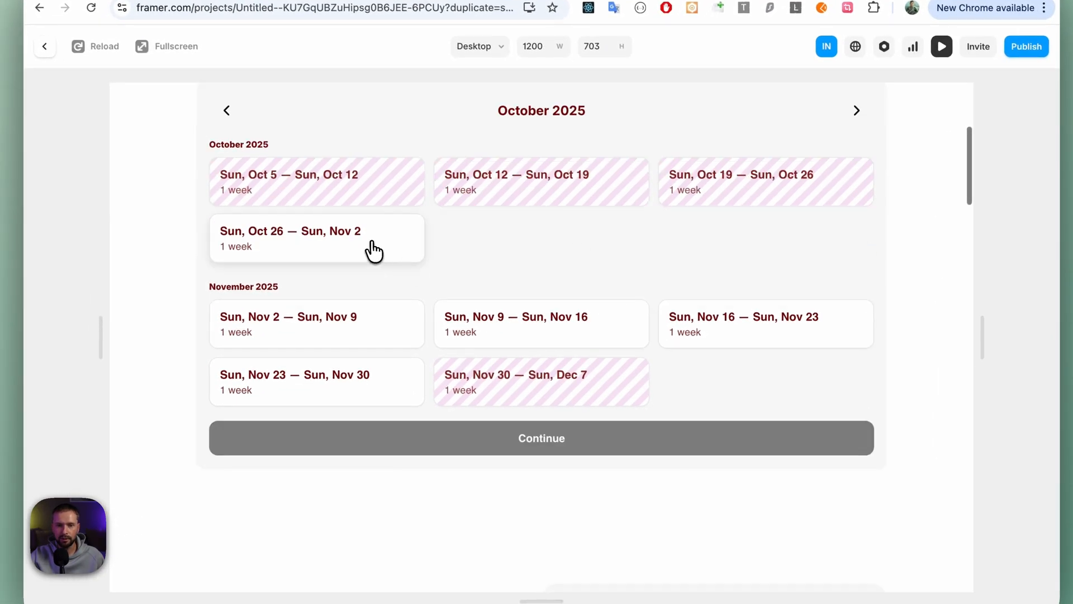
left_click(374, 251)
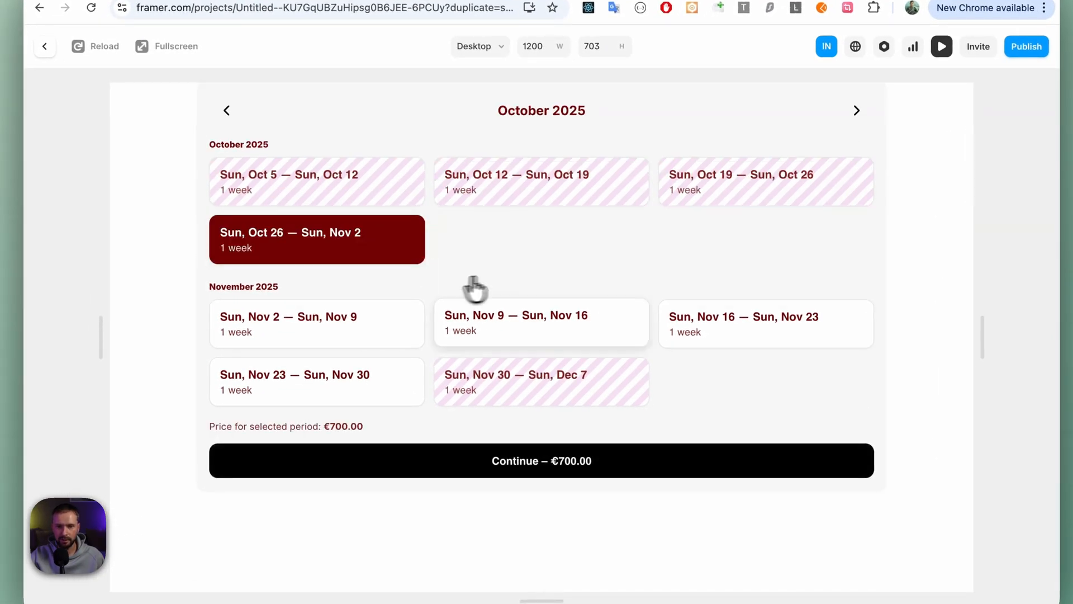
left_click(546, 460)
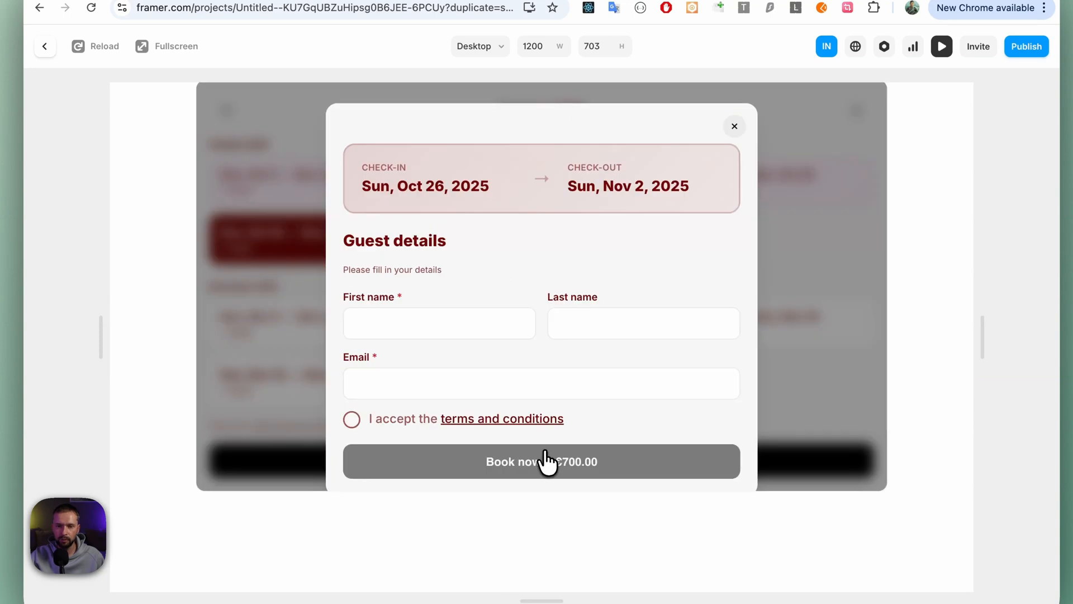
- Test the terms and conditions checkbox by ticking and unticking it, and close the guest details form
left_click(351, 420)
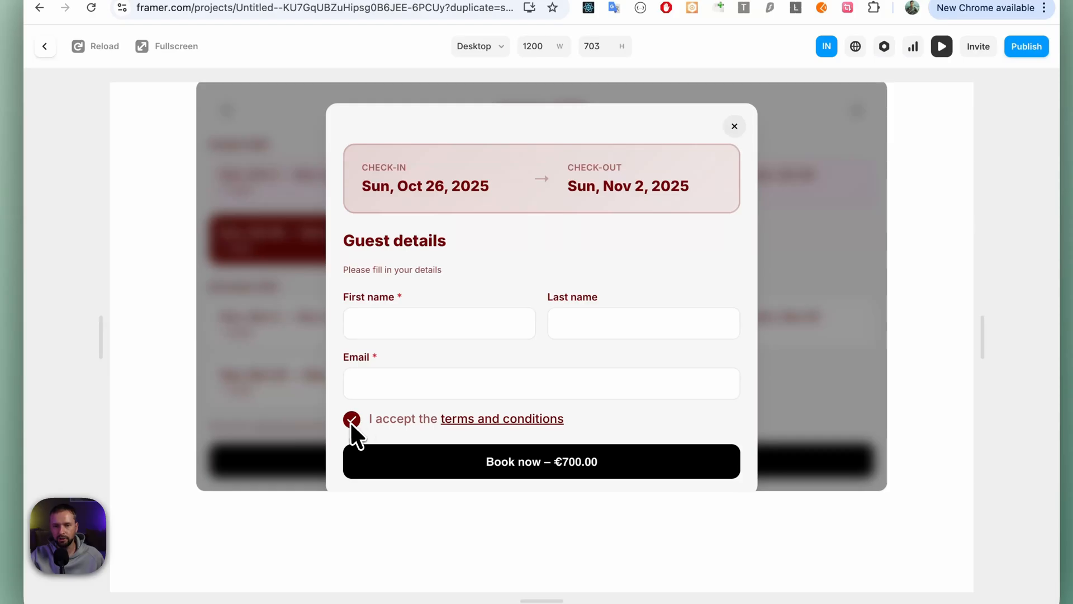
left_click(352, 420)
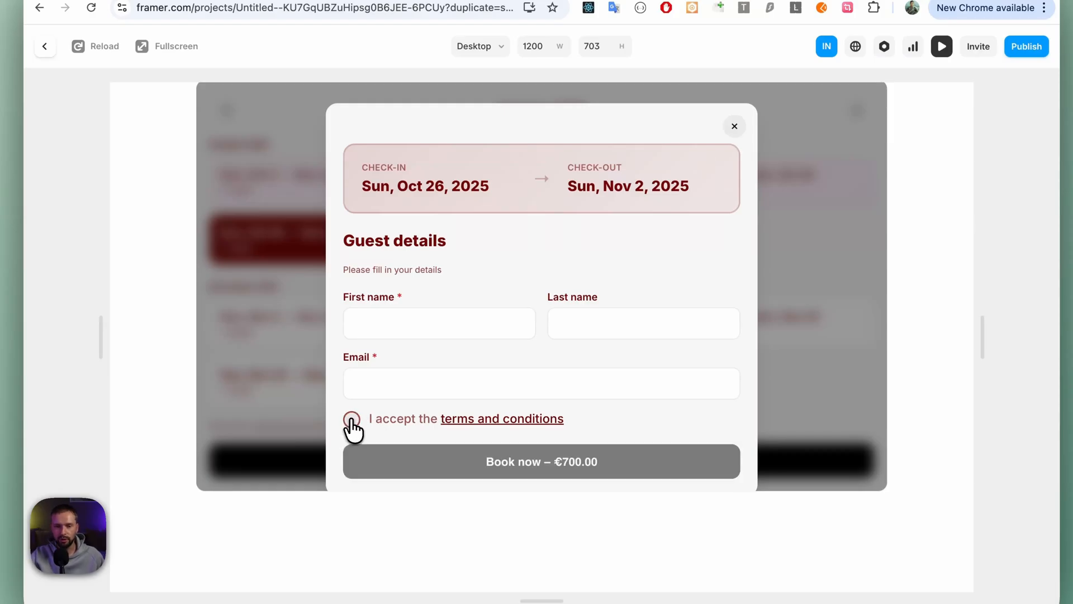
left_click(351, 419)
left_click(352, 419)
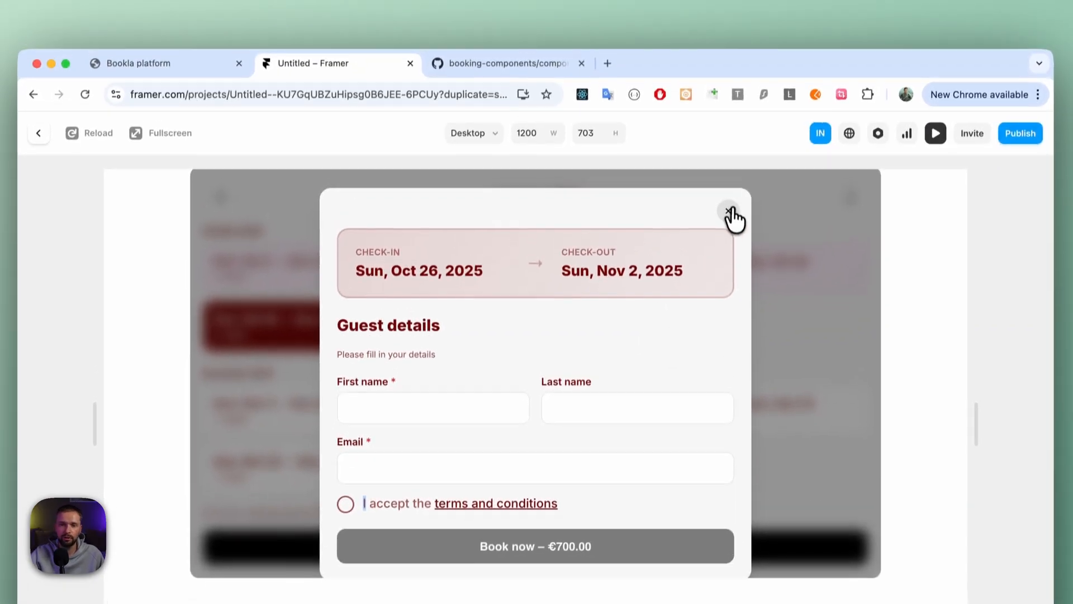
left_click(734, 138)
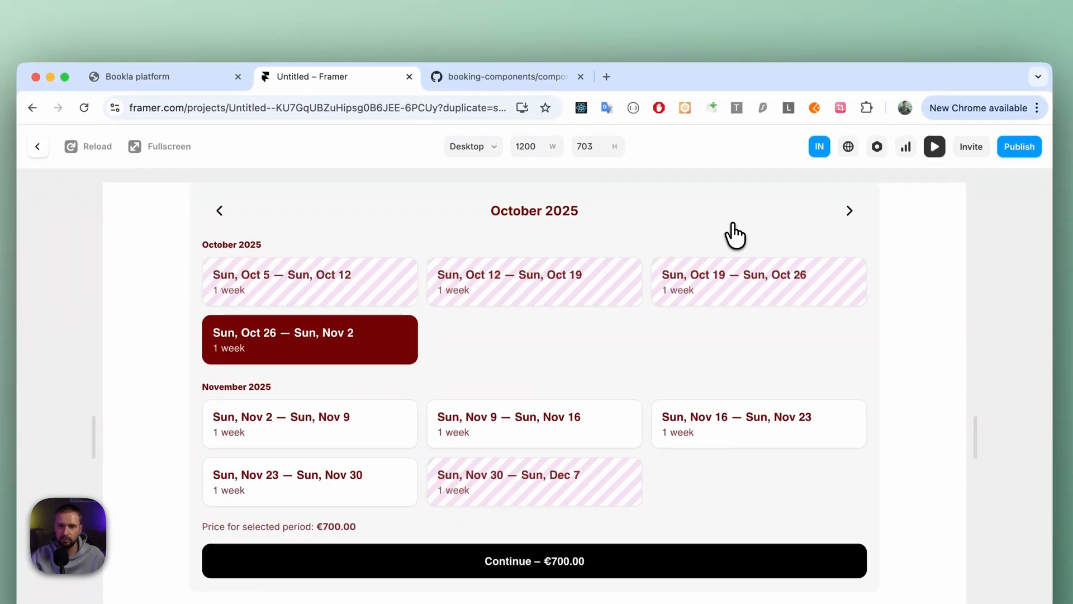
- Leave the preview and open the booking component's Routes settings for confirmed and pending bookings
left_click(190, 79)
left_click(309, 81)
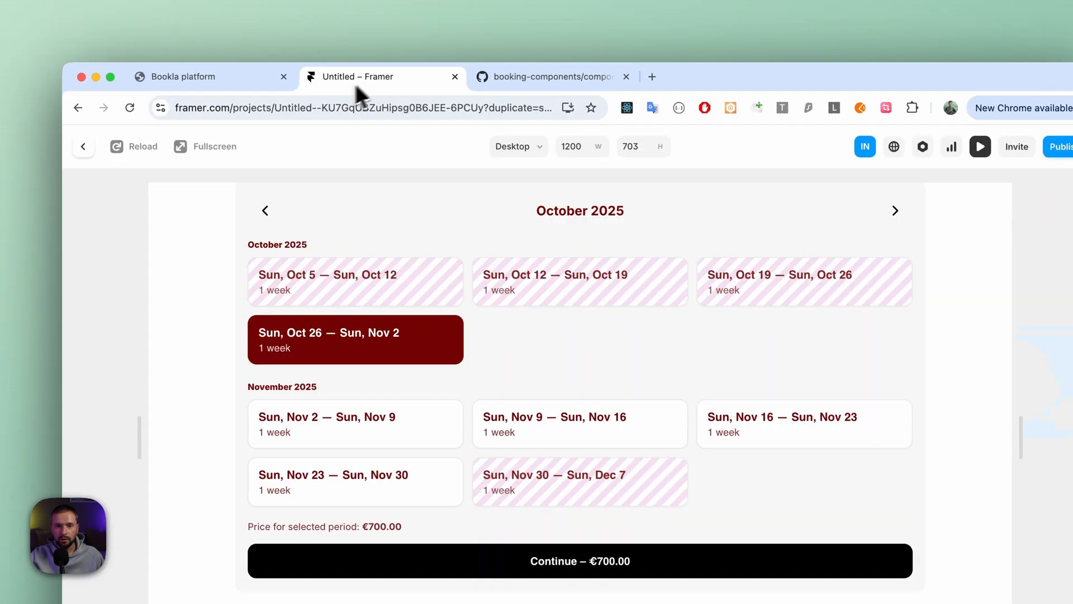
left_click(84, 146)
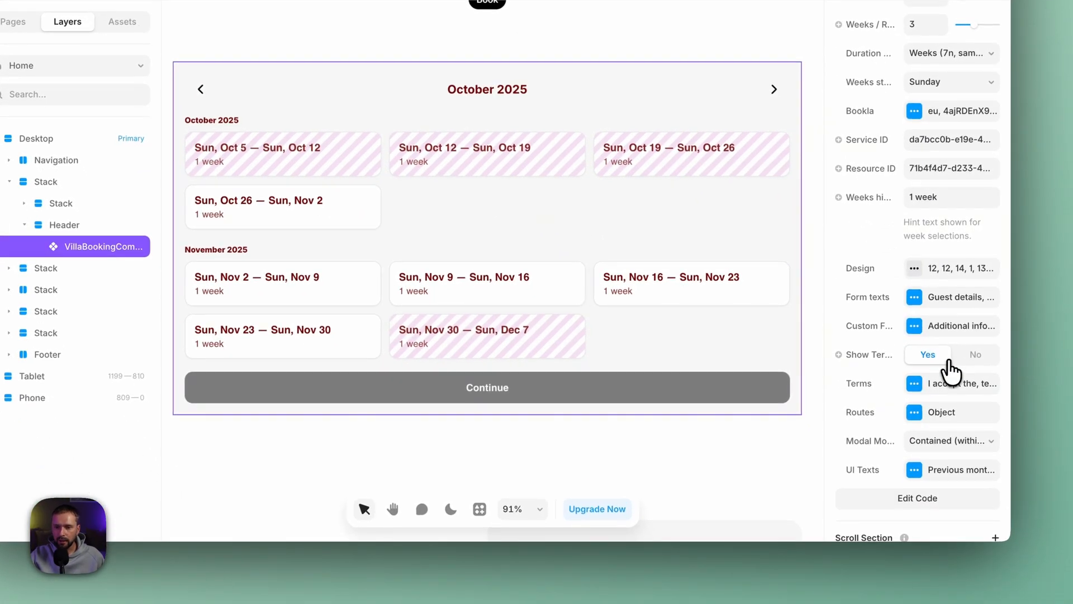
scroll(954, 371, "down", 2)
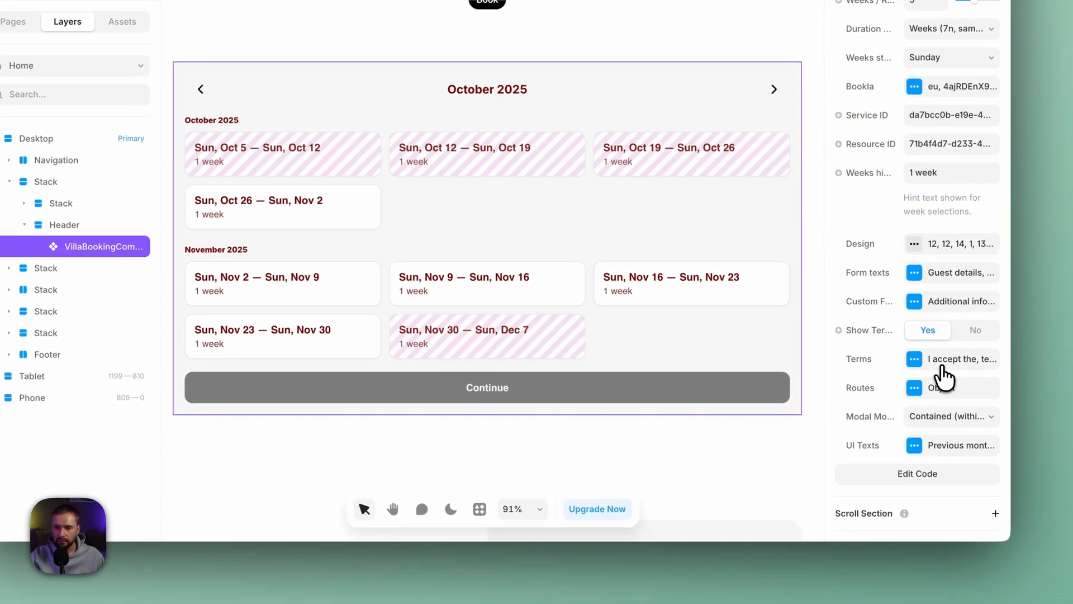
left_click(915, 391)
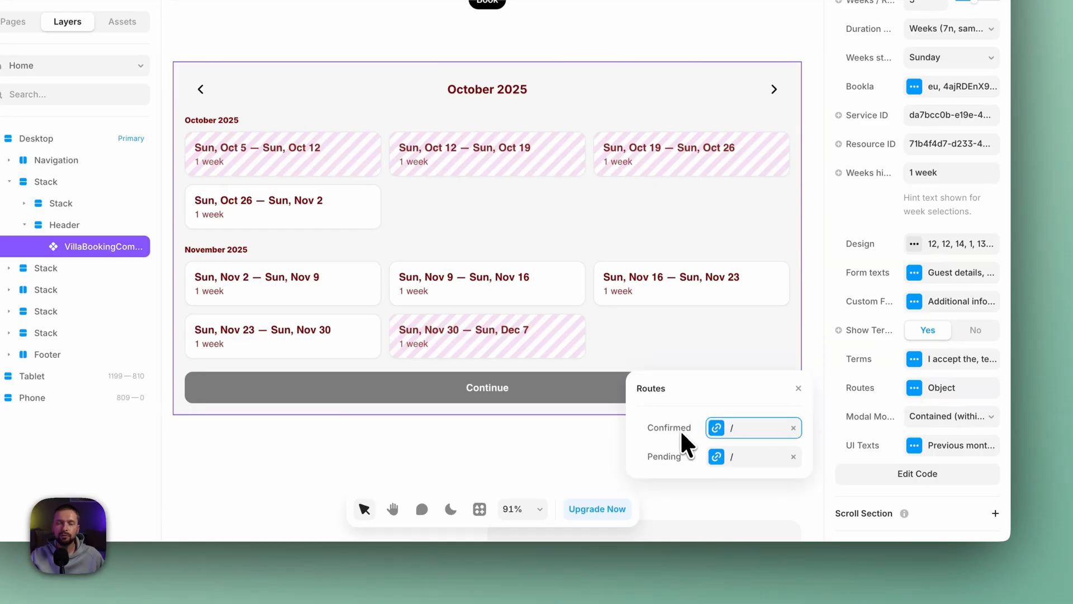
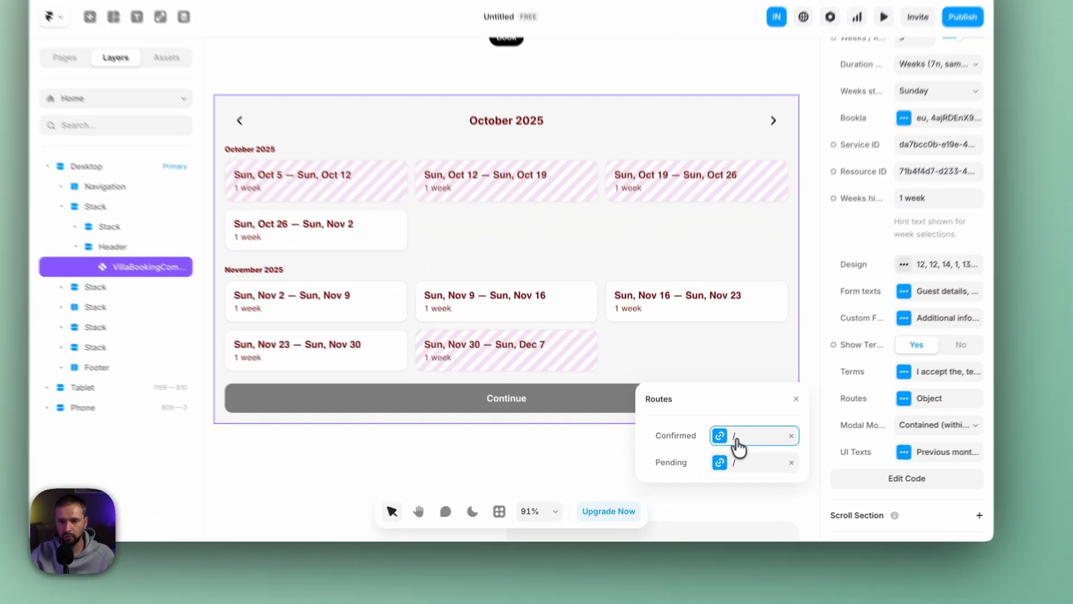
- Inspect the link target field of a booking route and close the Routes settings
left_click(718, 464)
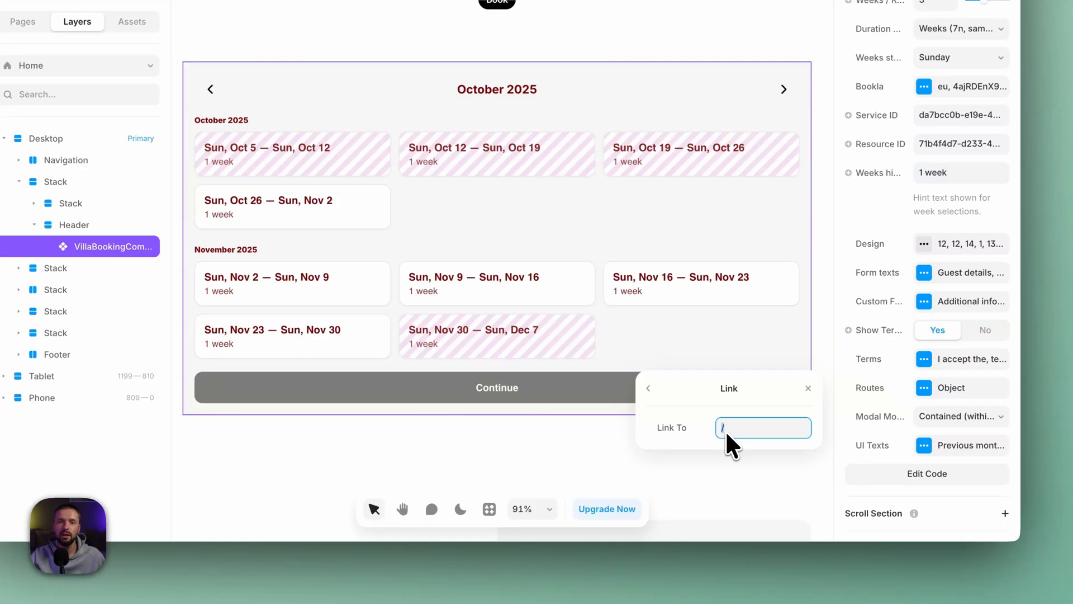
left_click(649, 388)
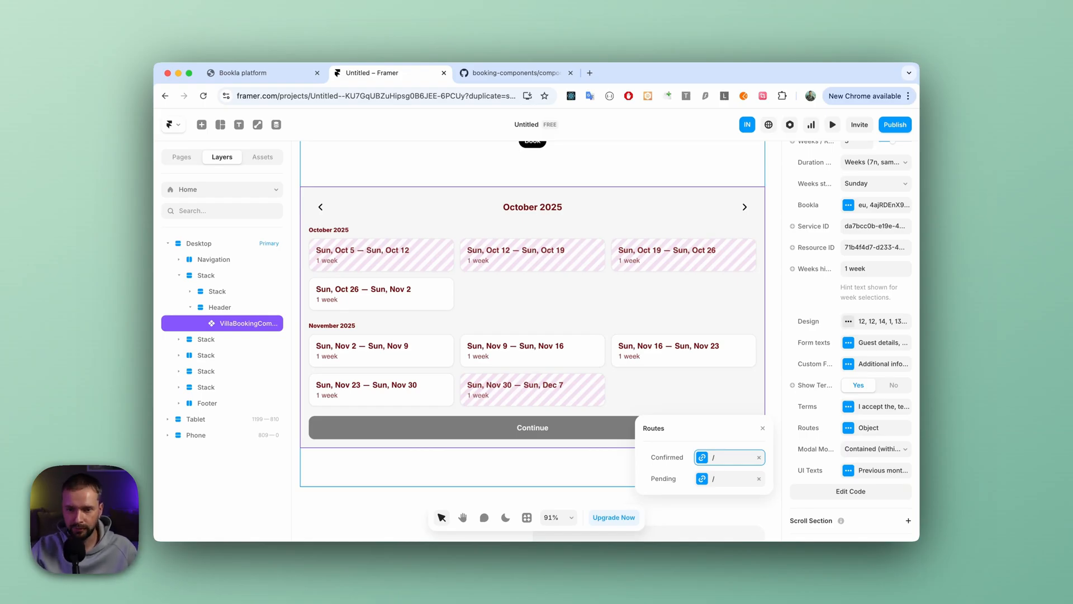
left_click(763, 427)
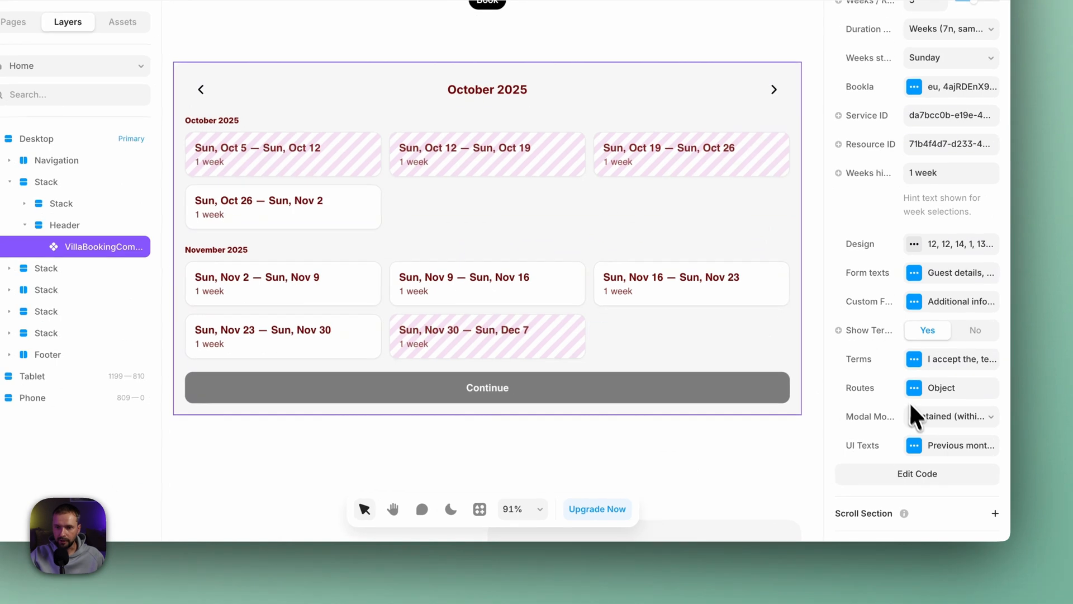
- Set the booking component's modal mode to Fullscreen and preview the page at the booking calendar
left_click(935, 425)
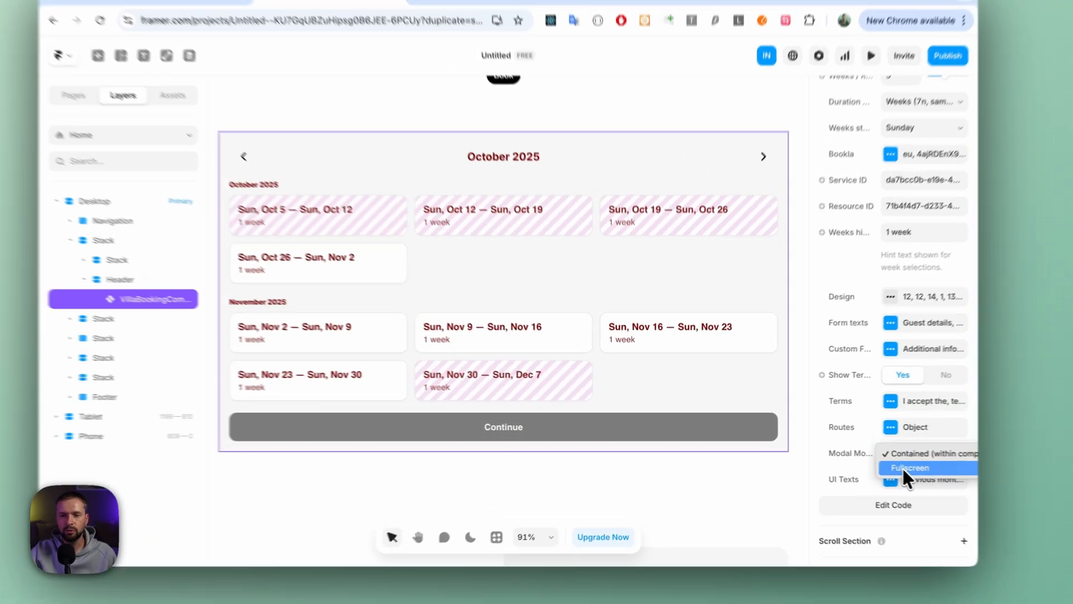
left_click(865, 461)
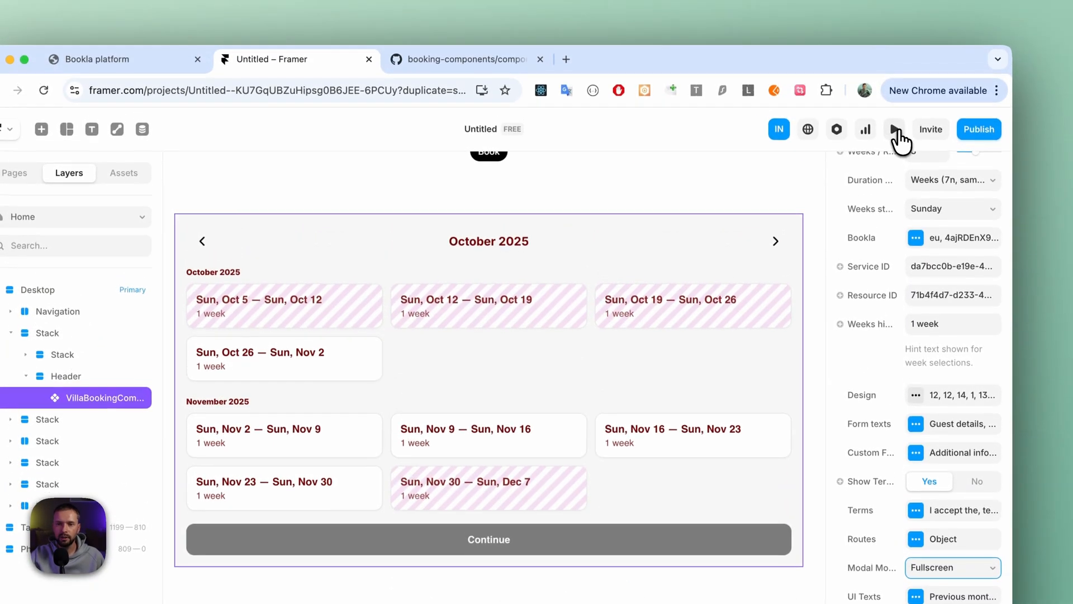
left_click(893, 17)
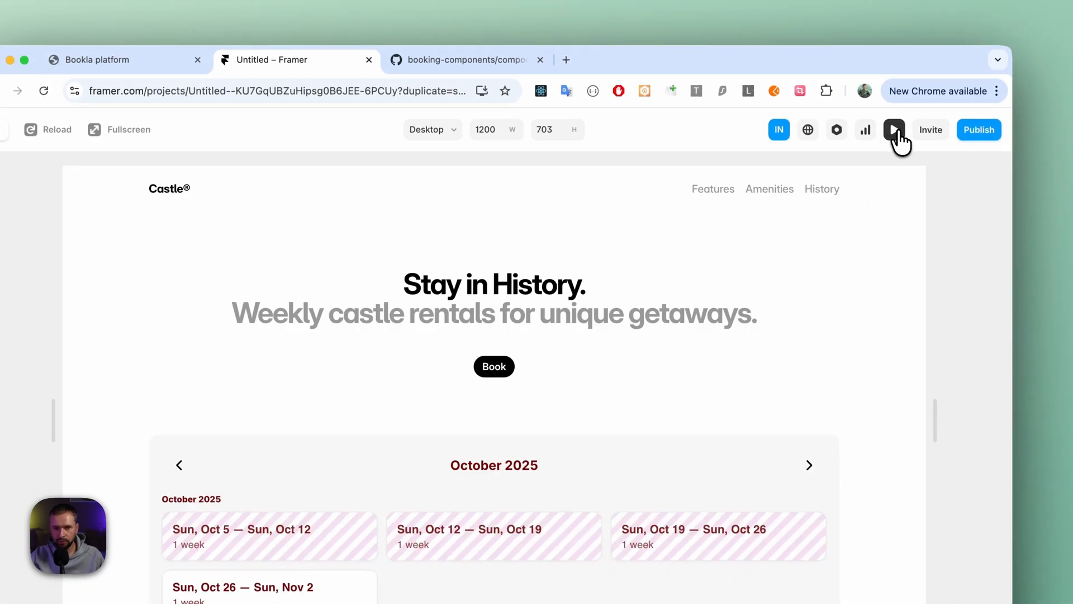
scroll(729, 271, "down", 3)
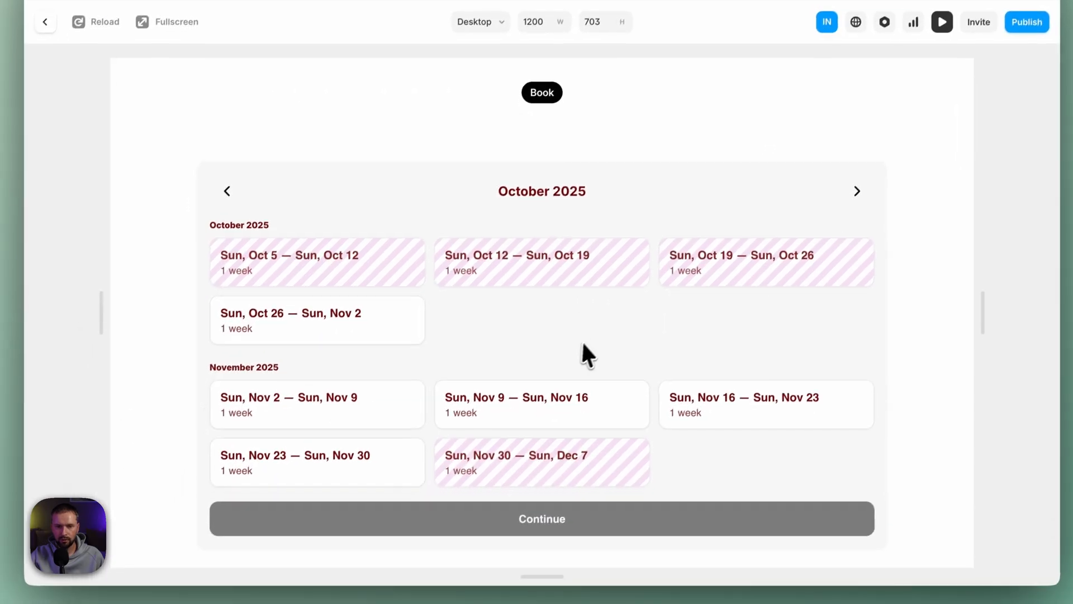
scroll(590, 338, "down", 2)
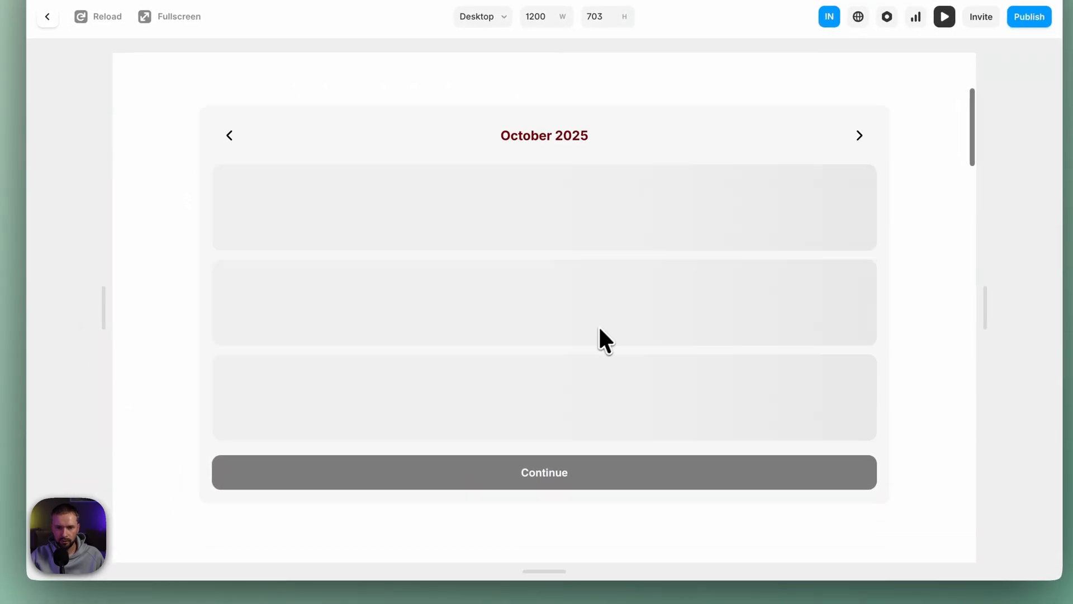
- Test the fullscreen guest details form with the week Sun, Oct 26 to Sun, Nov 2, and leave the preview
left_click(407, 262)
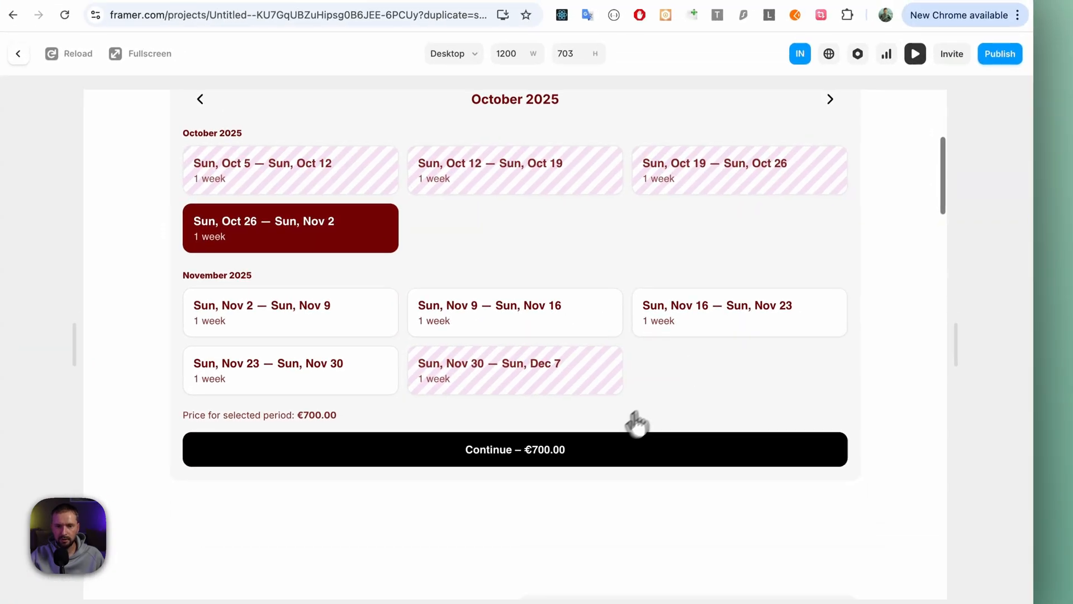
left_click(604, 472)
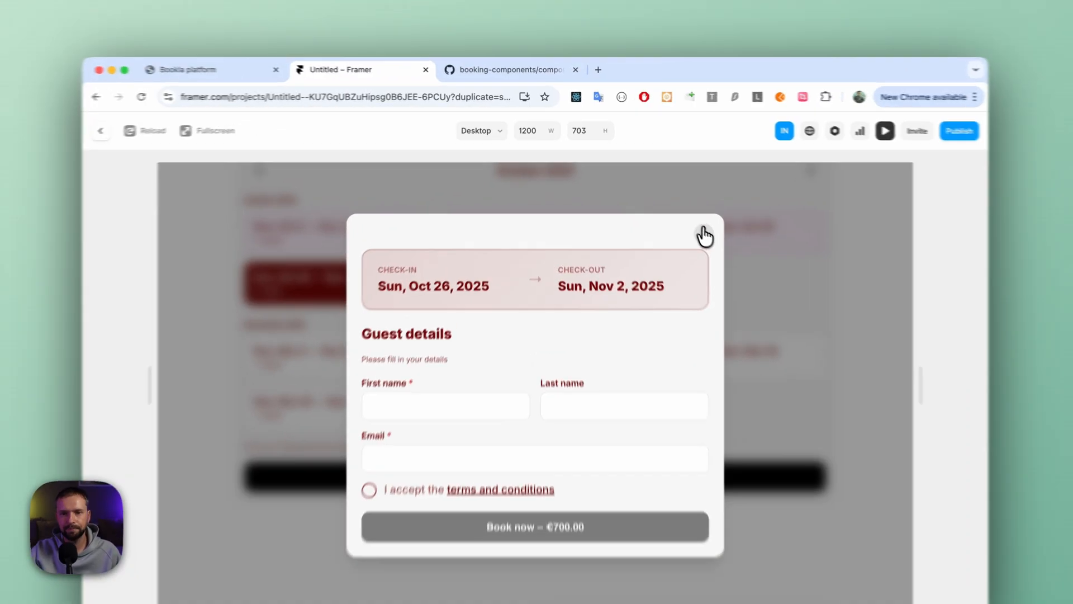
left_click(679, 212)
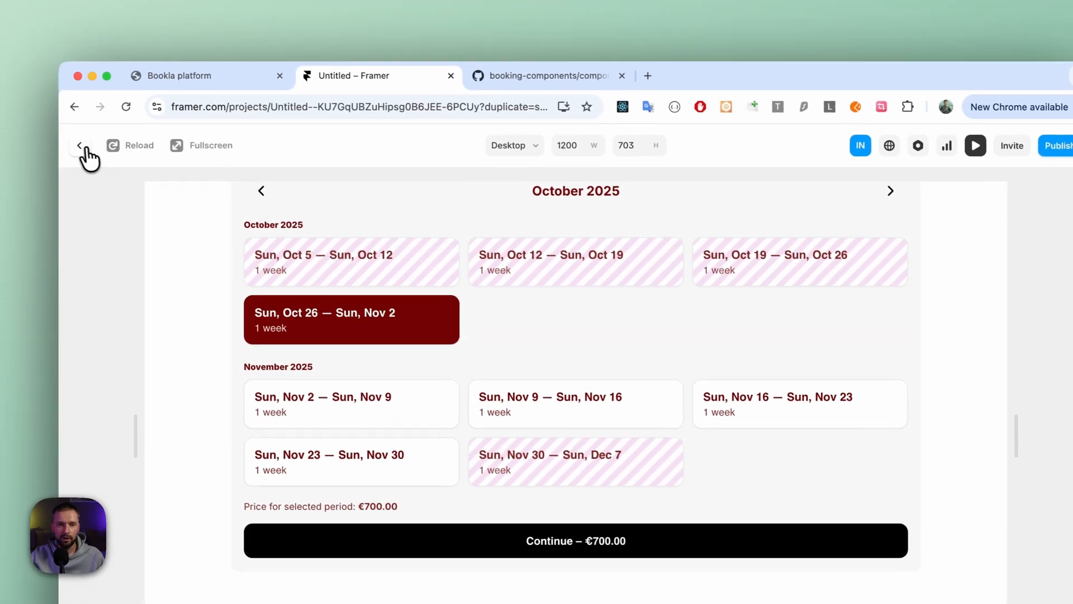
left_click(169, 124)
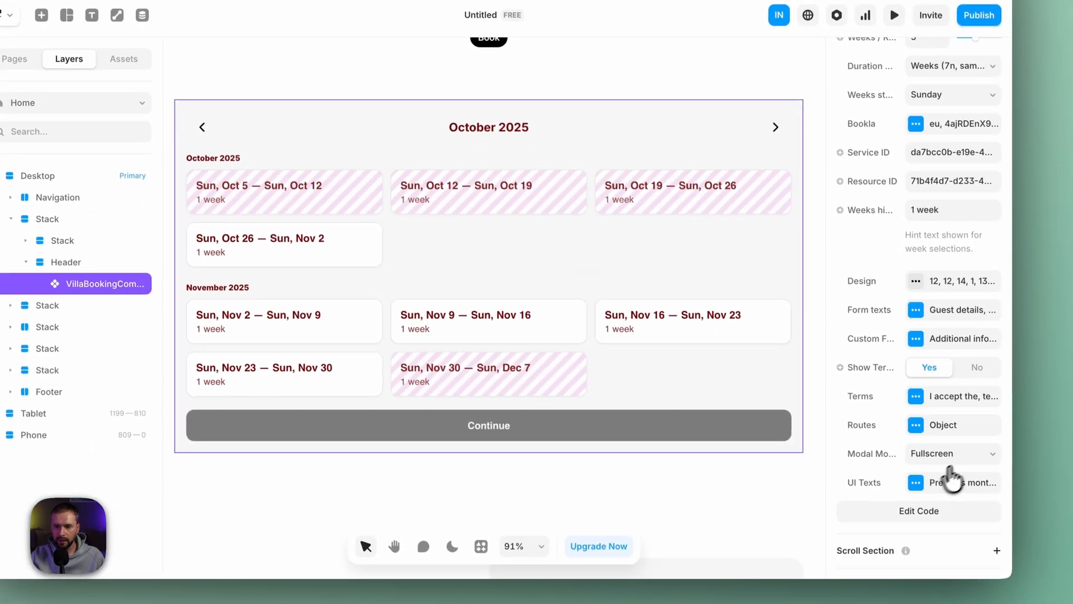
- Review the booking component's customizable UI Texts from month navigation to booking error messages, and close the settings
left_click(914, 479)
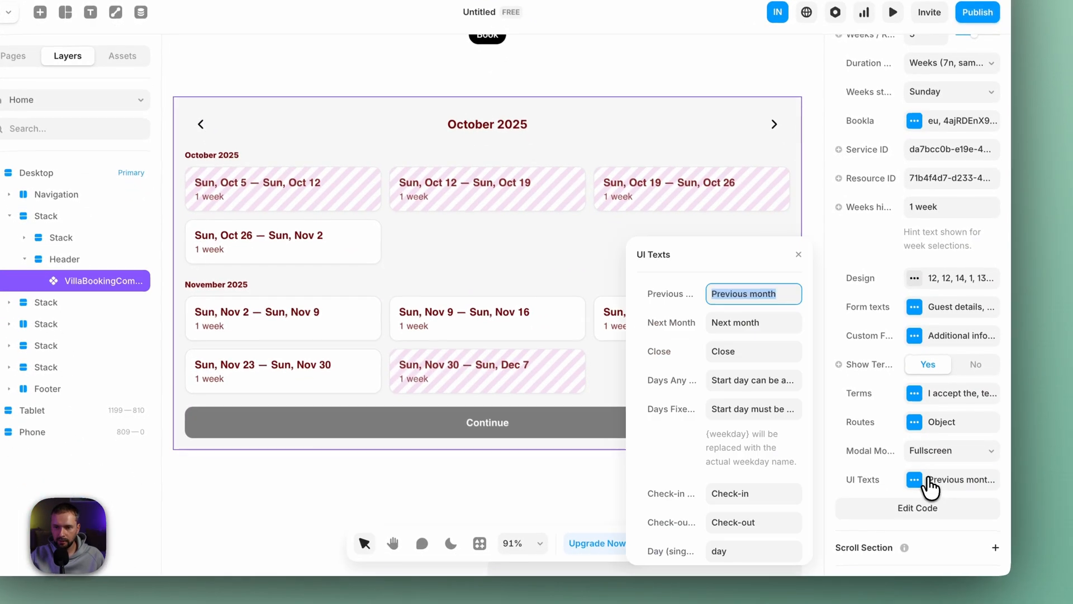
scroll(738, 347, "down", 10)
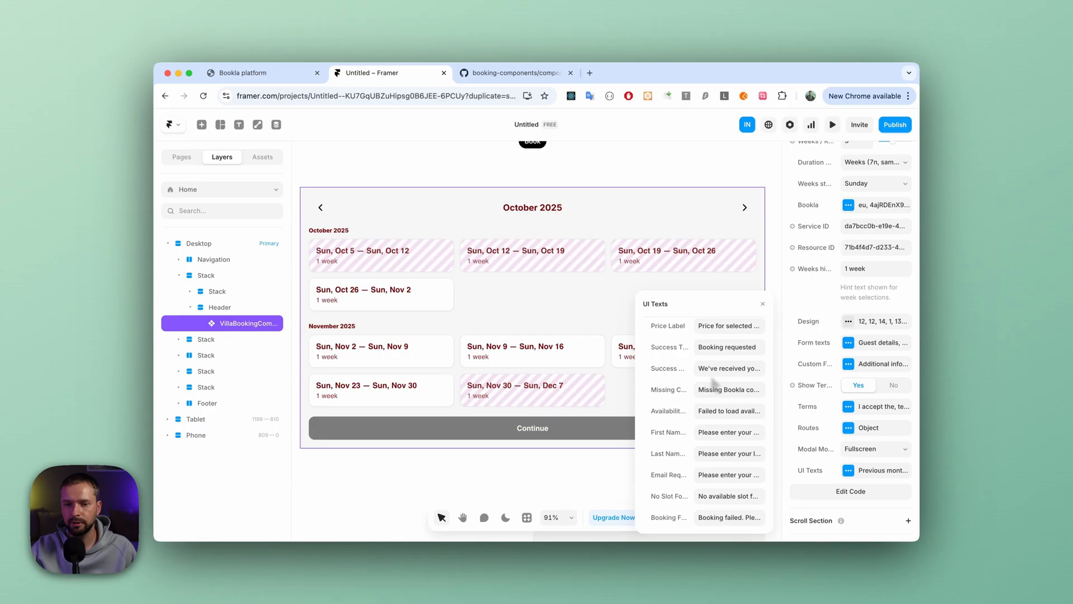
scroll(726, 407, "up", 10)
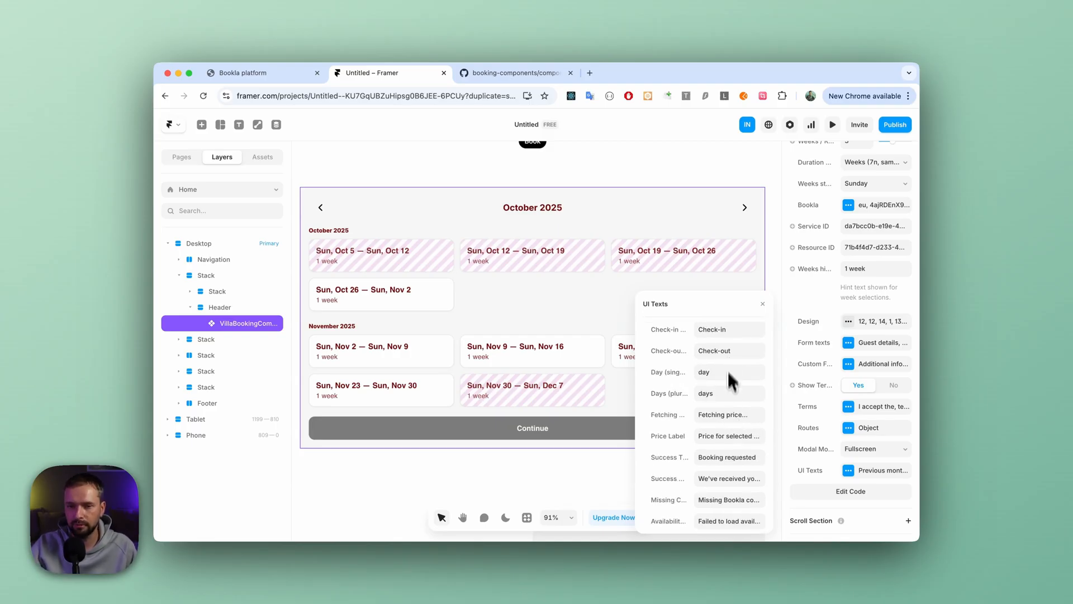
left_click(728, 334)
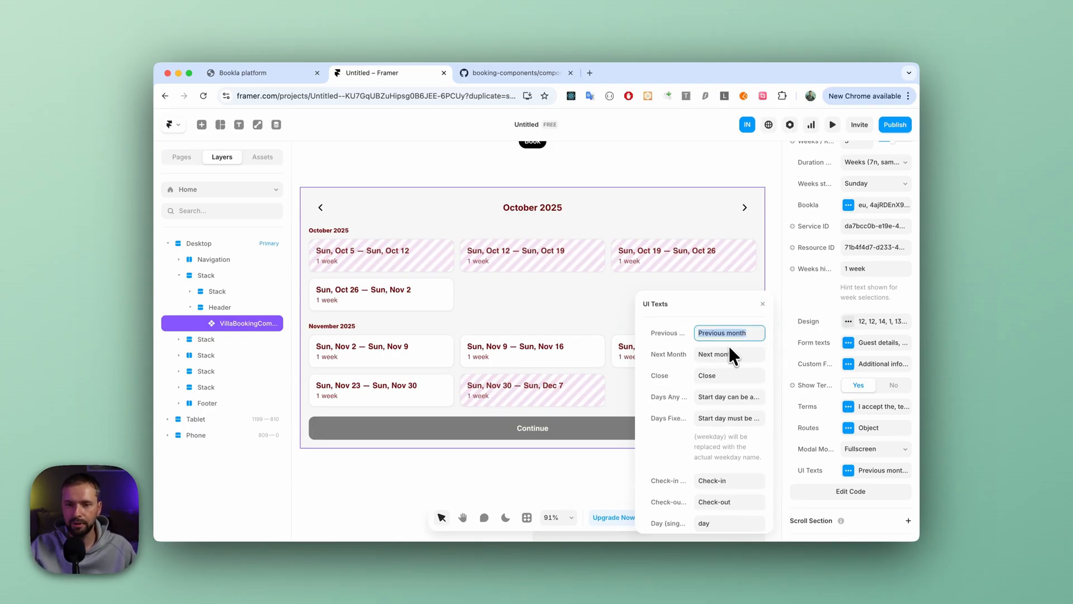
left_click(762, 309)
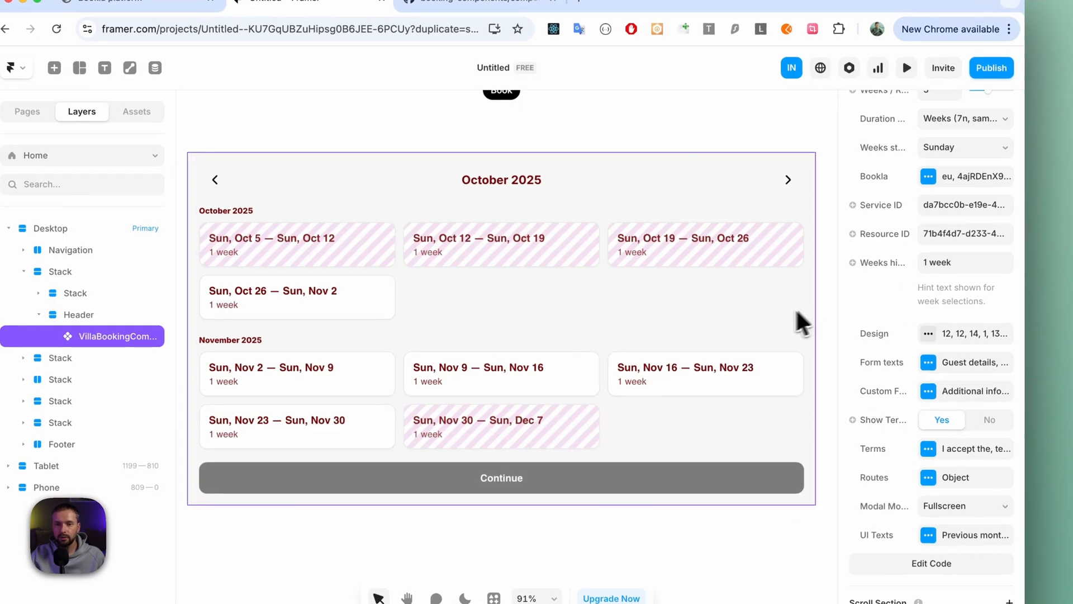
- Select the booking component in the Tablet breakpoint and preview the page's booking calendar at tablet size
scroll(729, 318, "up", 2)
scroll(686, 314, "right", 7)
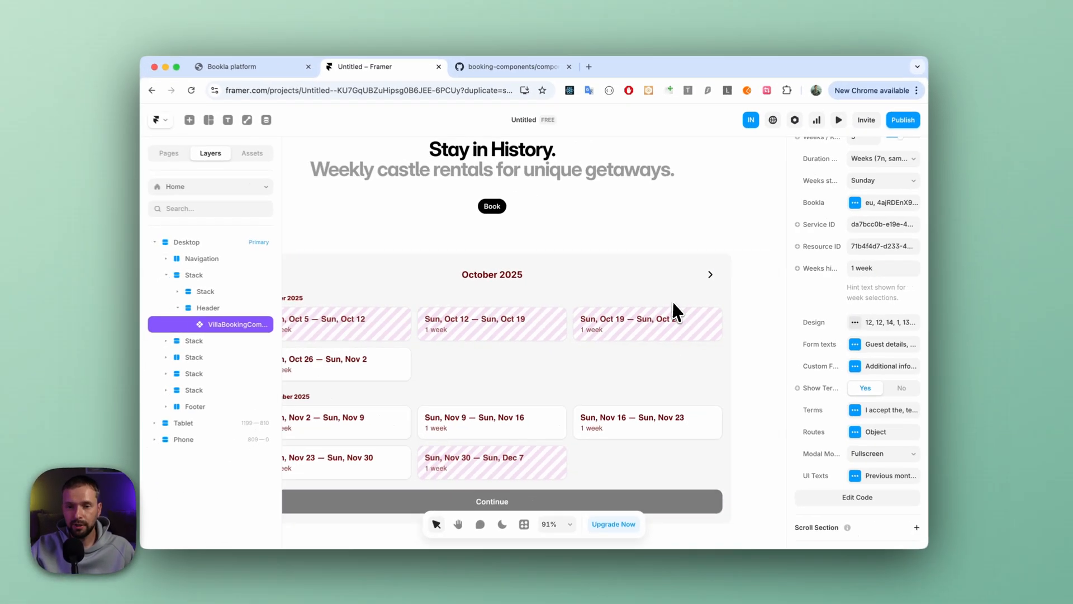
scroll(663, 310, "left", 6)
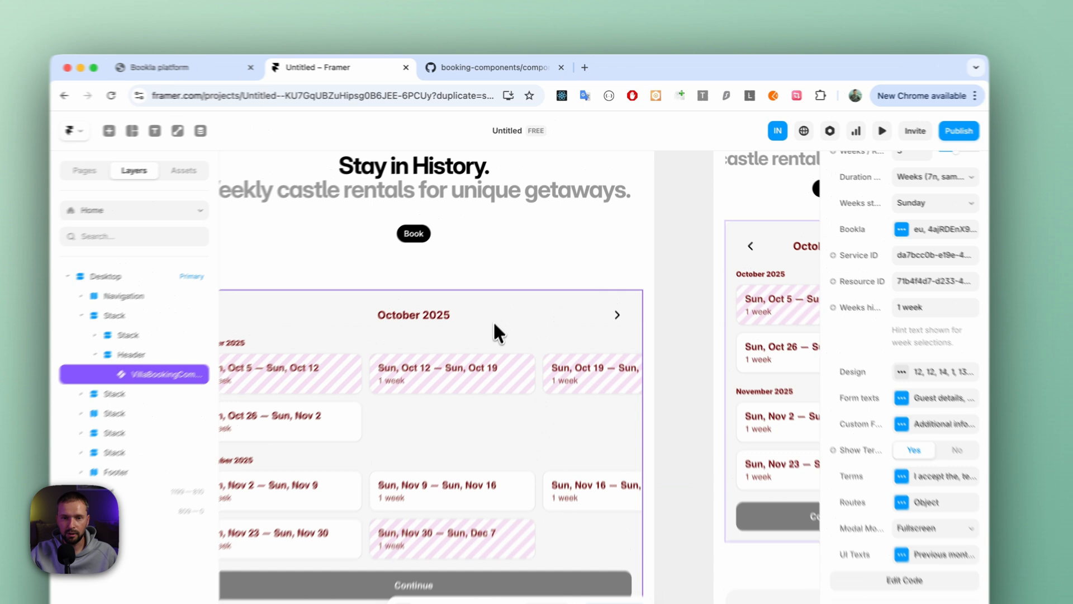
left_click(493, 320)
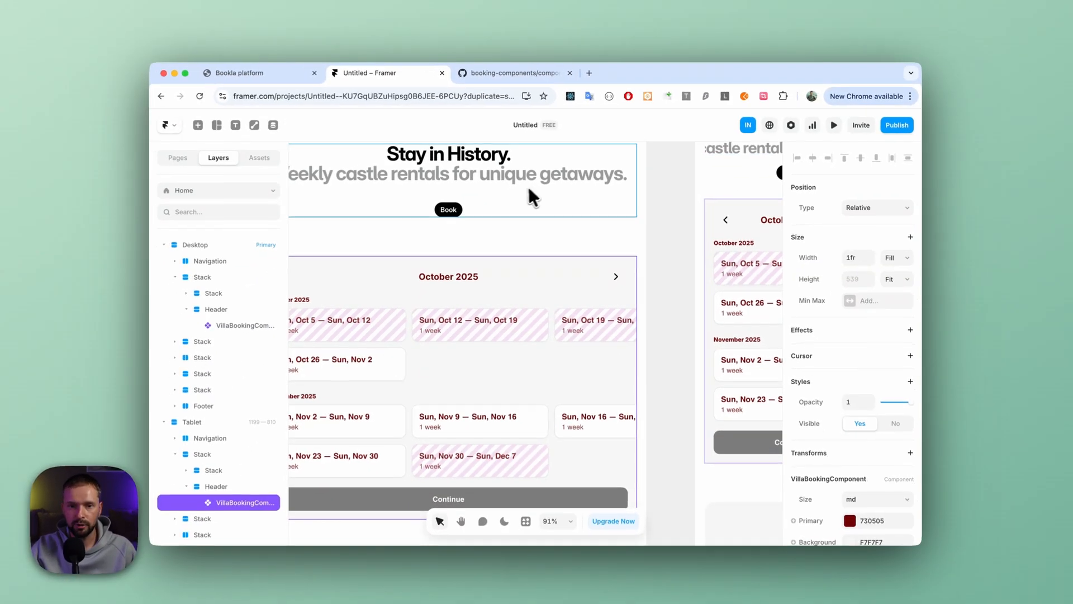
scroll(476, 229, "right", 4)
scroll(518, 197, "left", 3)
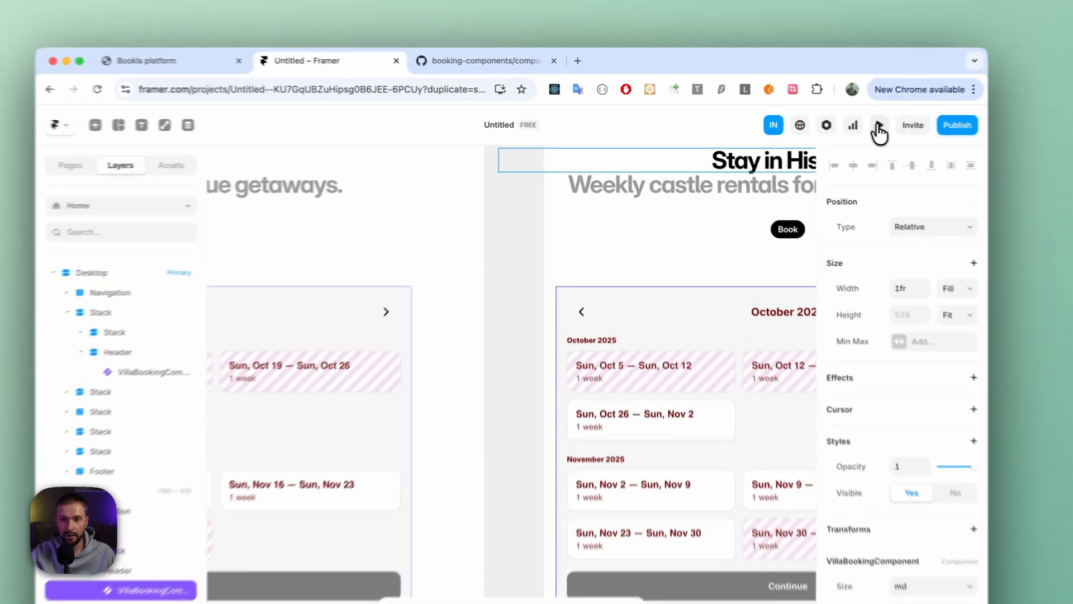
left_click(833, 125)
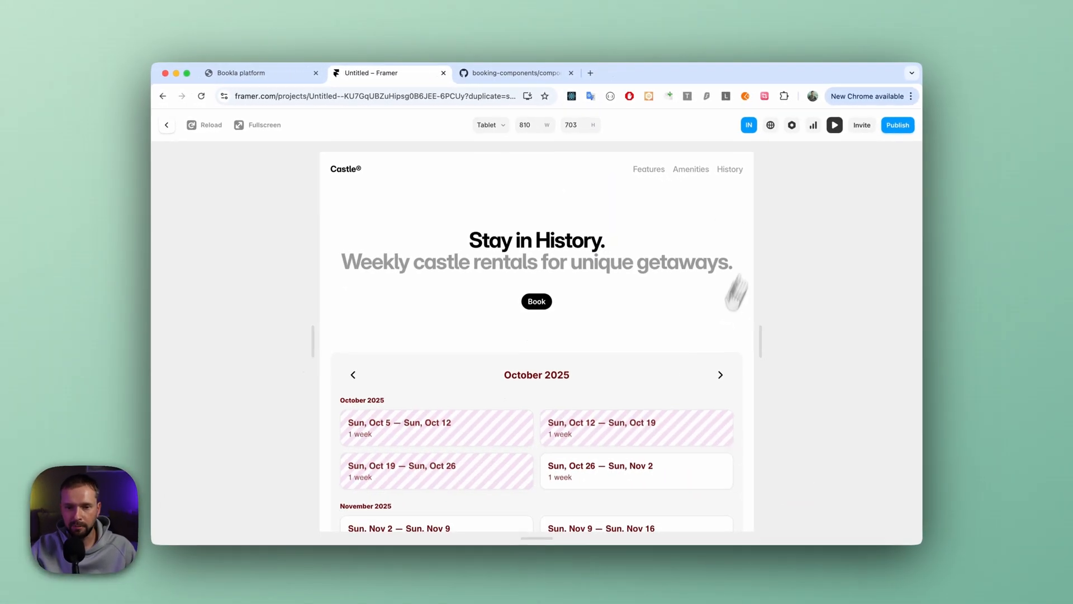
scroll(652, 306, "down", 4)
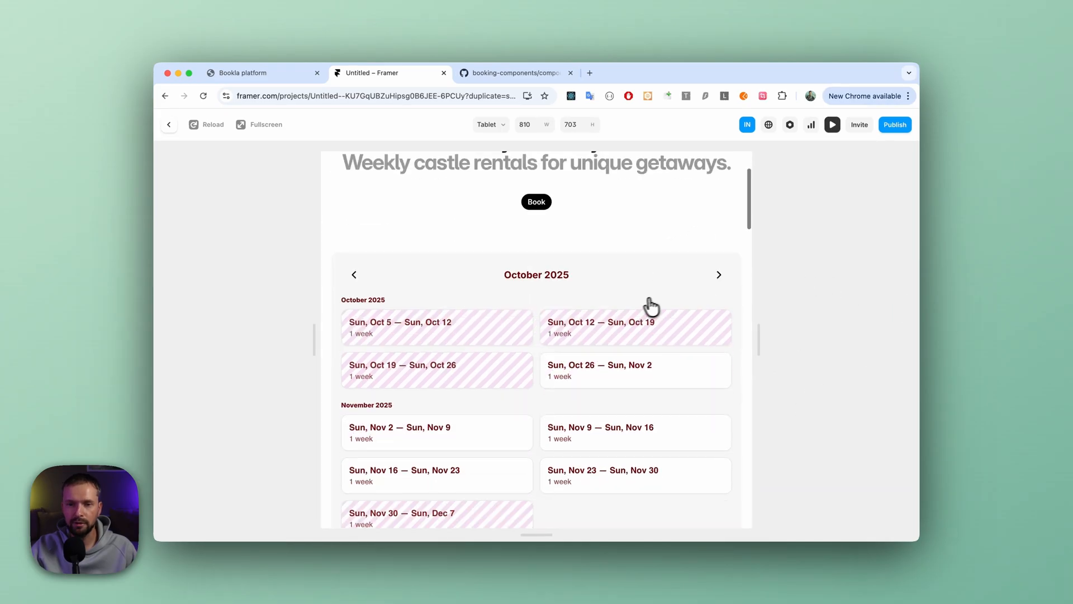
scroll(643, 307, "down", 3)
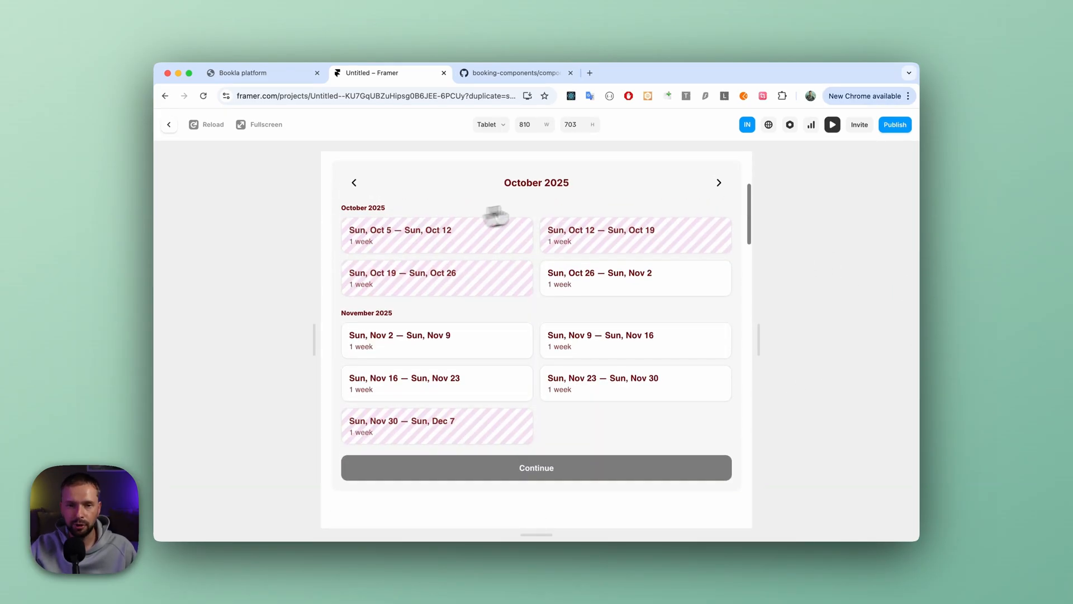
scroll(537, 213, "up", 5)
- Switch the preview to Phone size and expand the November 2025 weeks in the booking calendar
left_click(490, 124)
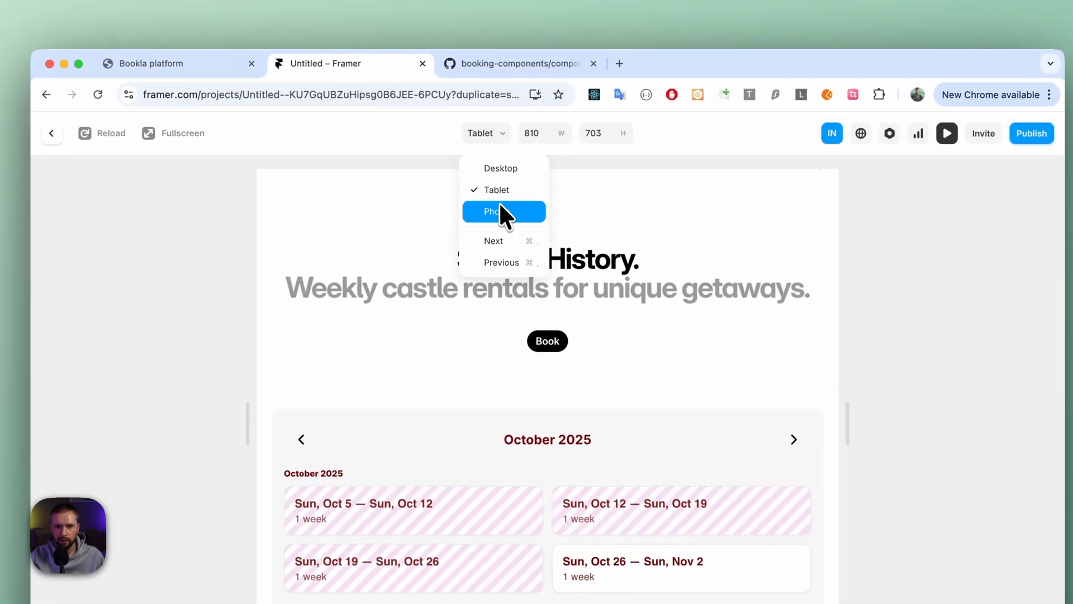
left_click(504, 182)
scroll(523, 457, "down", 5)
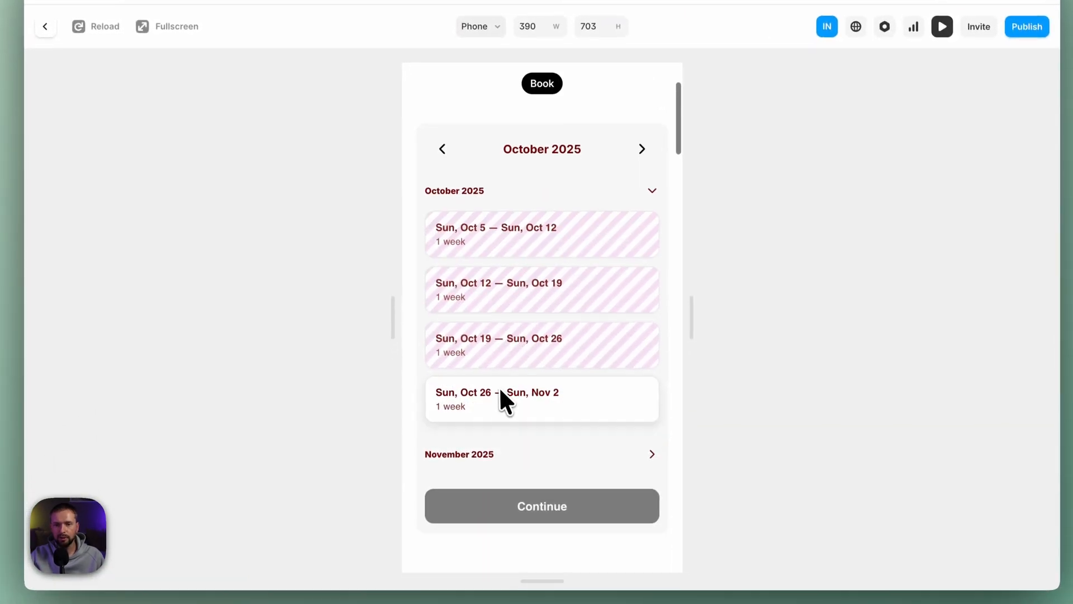
scroll(522, 380, "up", 3)
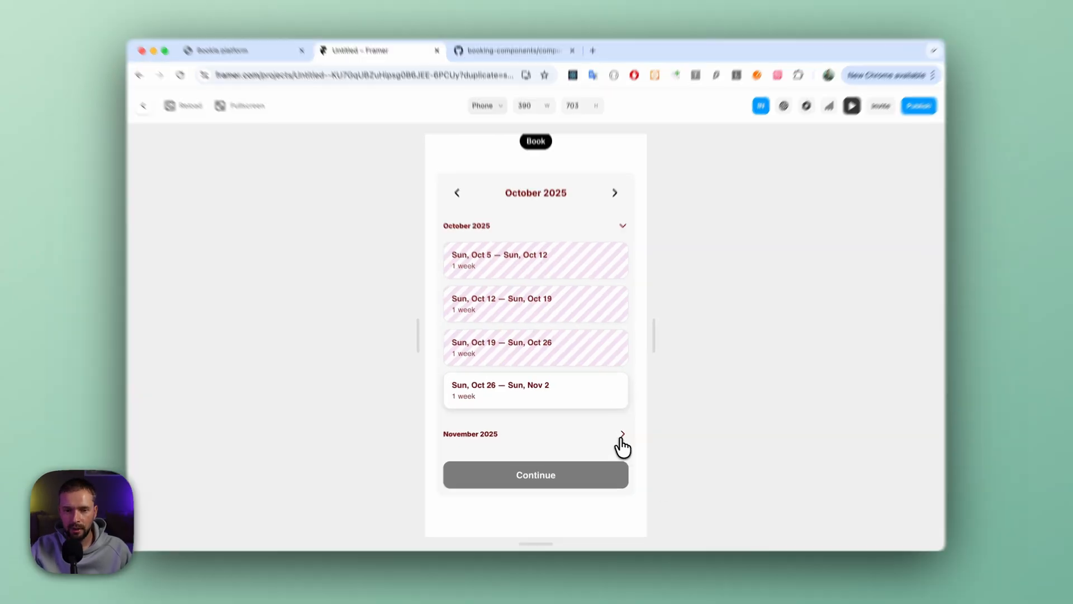
left_click(621, 436)
scroll(582, 441, "down", 5)
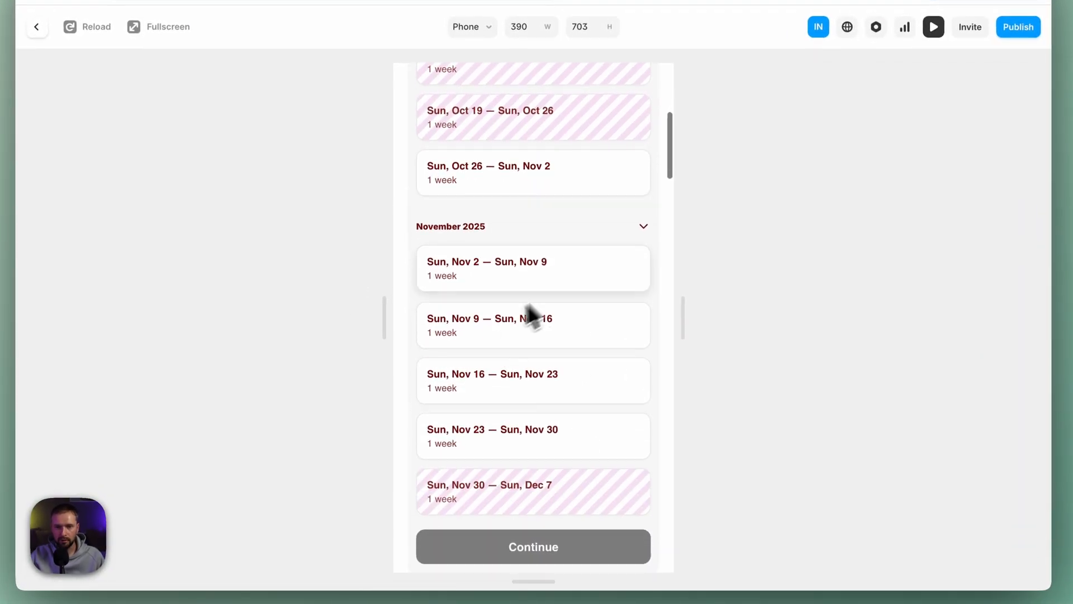
- Test selecting the consecutive weeks Nov 2 to Nov 9 and Nov 9 to Nov 16 in the phone preview, and leave it
left_click(495, 284)
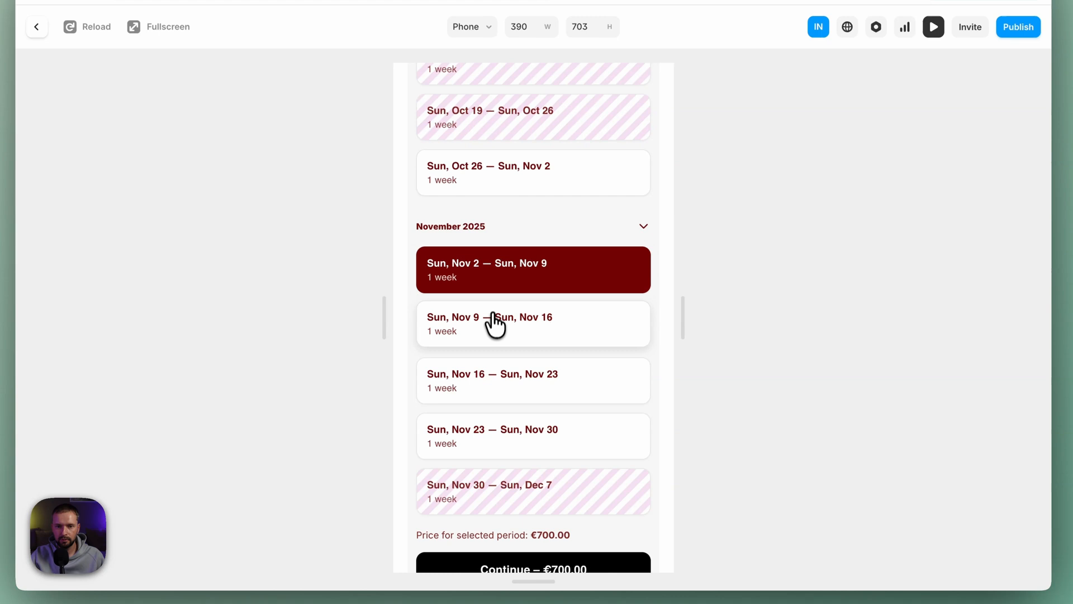
left_click(498, 323)
scroll(499, 333, "down", 3)
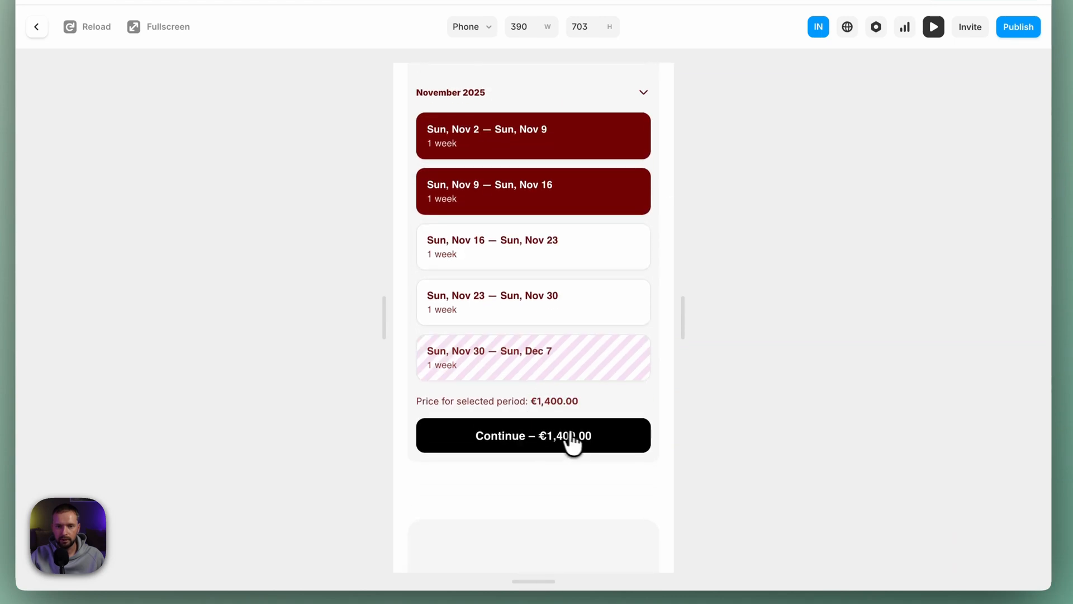
scroll(567, 424, "up", 5)
left_click(36, 26)
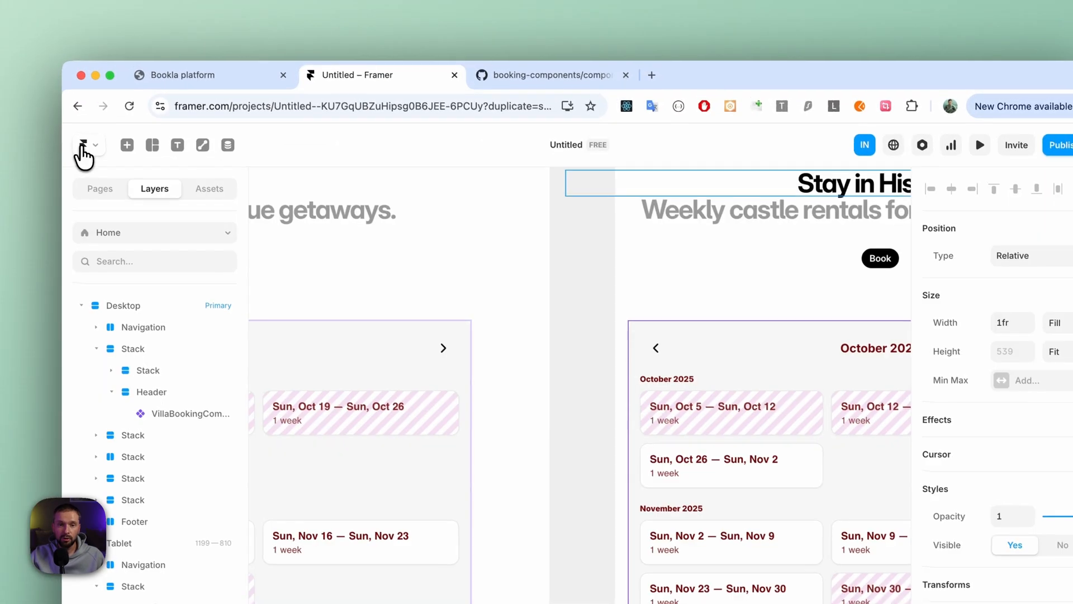
- Add a new page to the site and name its path /confirmed
left_click(863, 349)
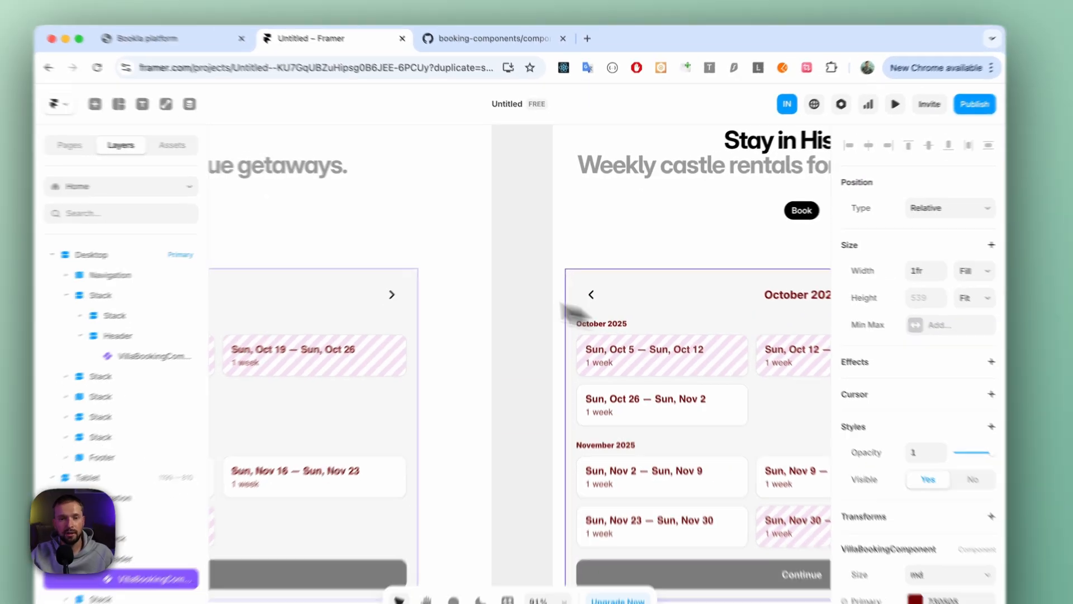
scroll(481, 305, "left", 4)
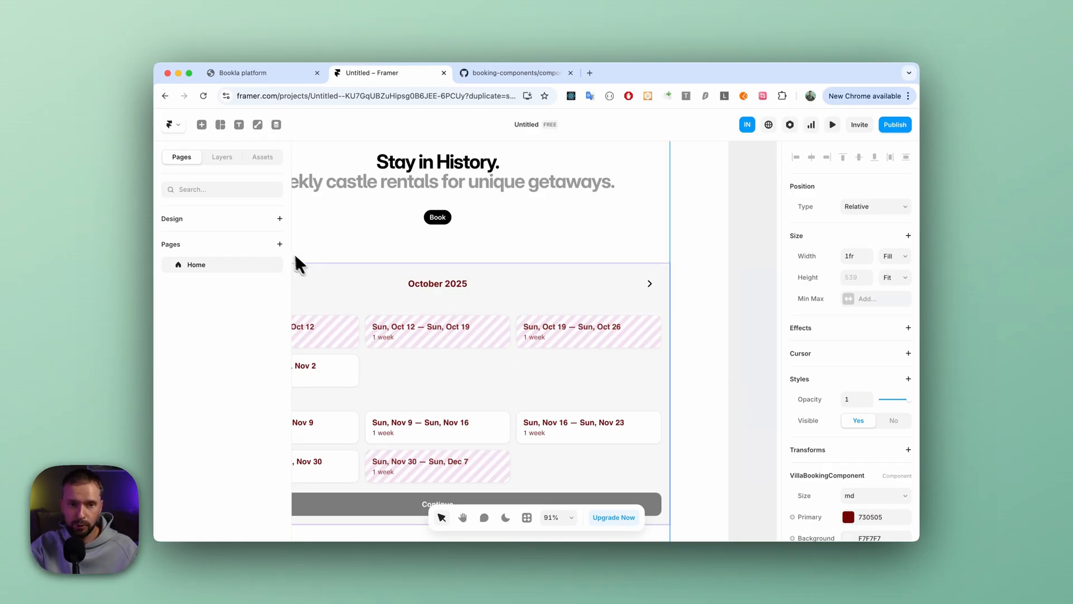
left_click(280, 246)
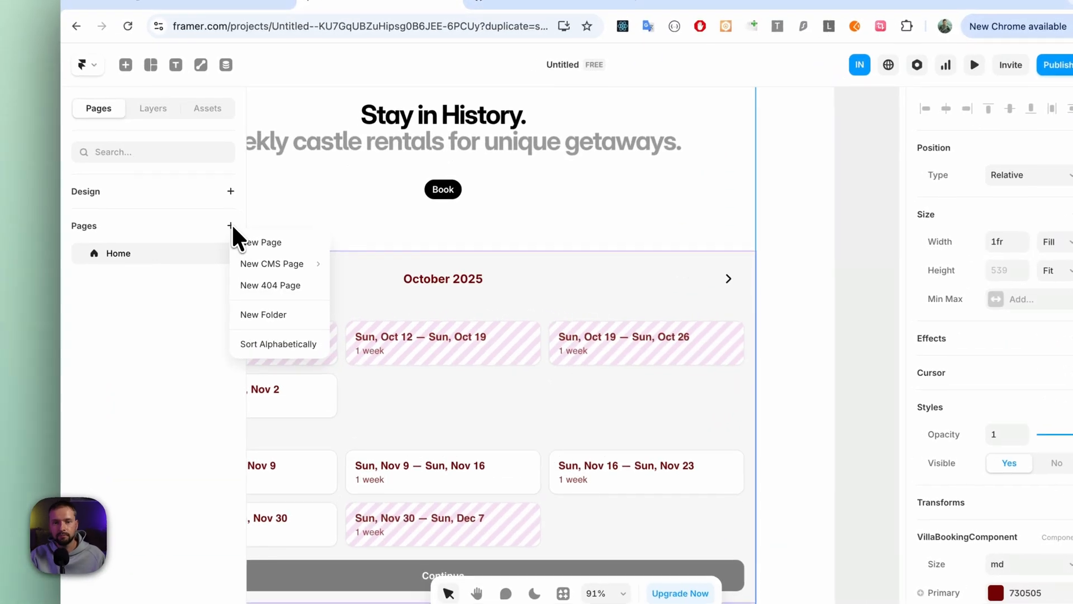
left_click(254, 242)
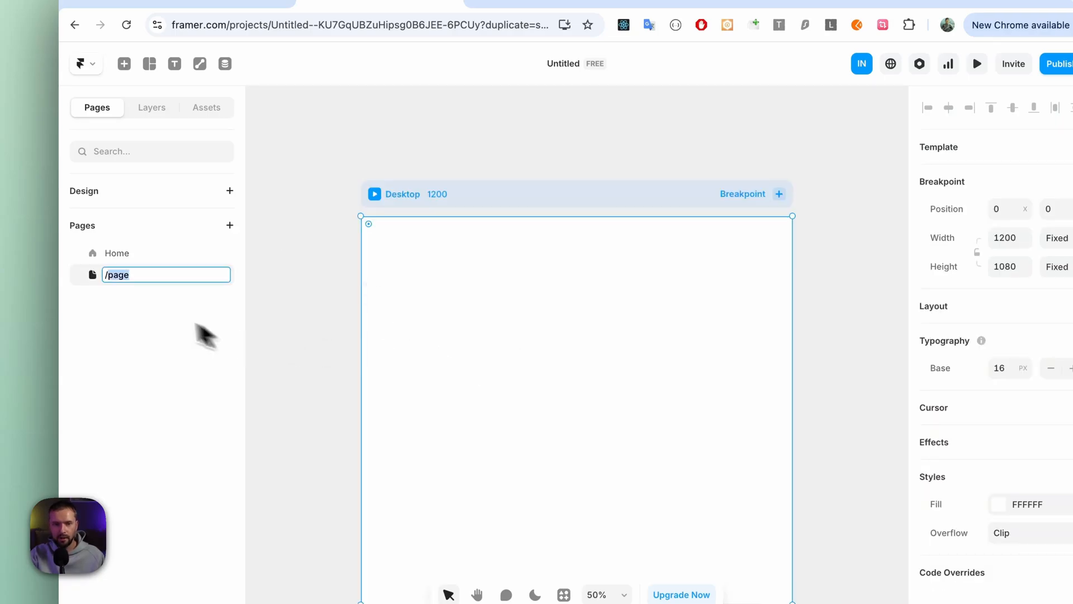
left_click(128, 274)
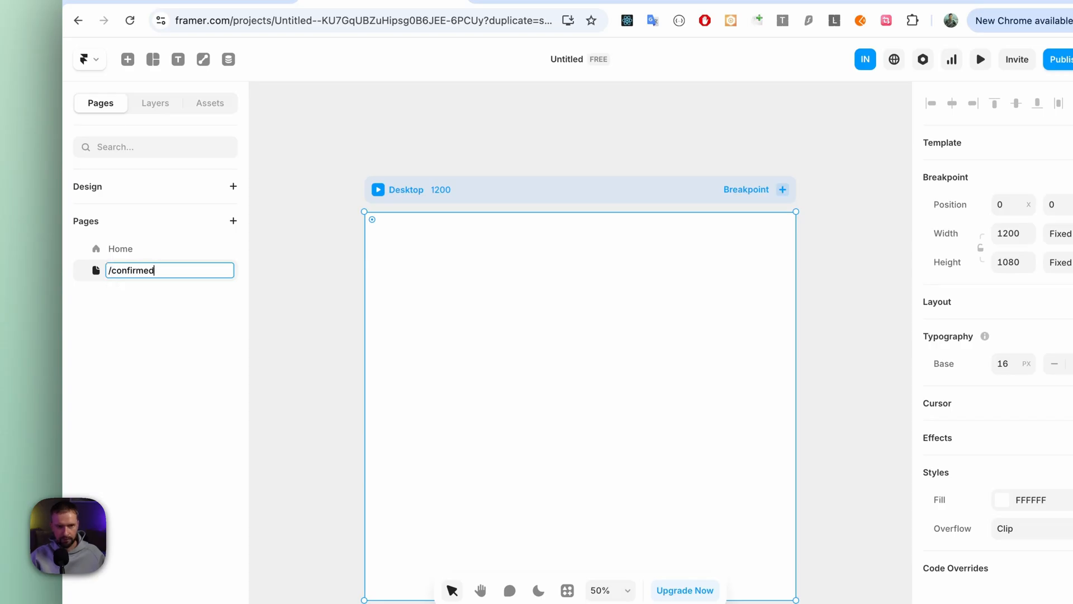
type("confirmed")
key("Return")
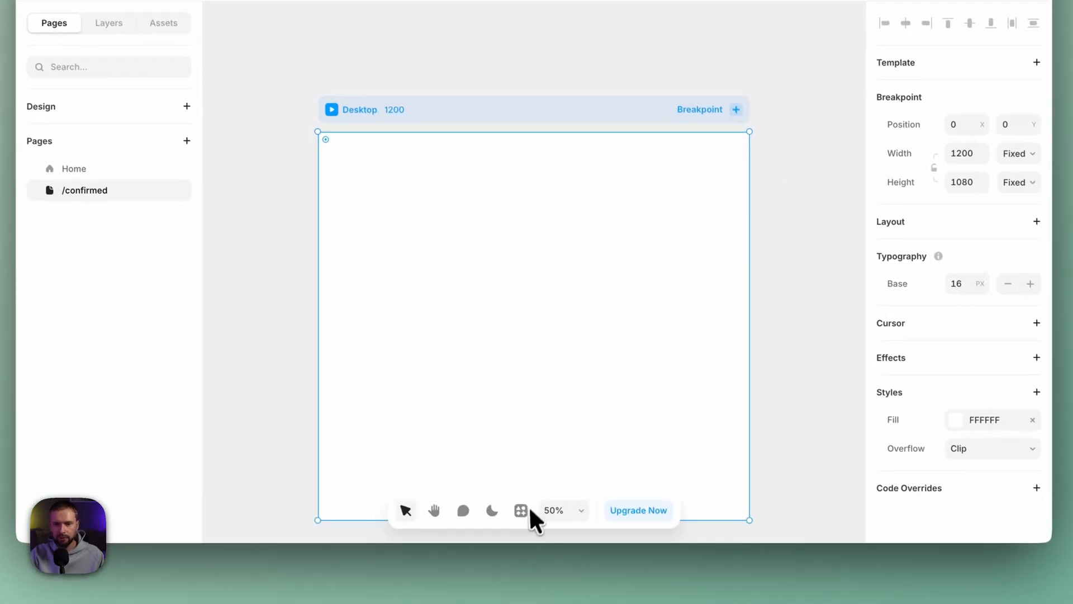
- Find the LottieFiles plugin by searching "lott" and launch it on the /confirmed page
left_click(567, 590)
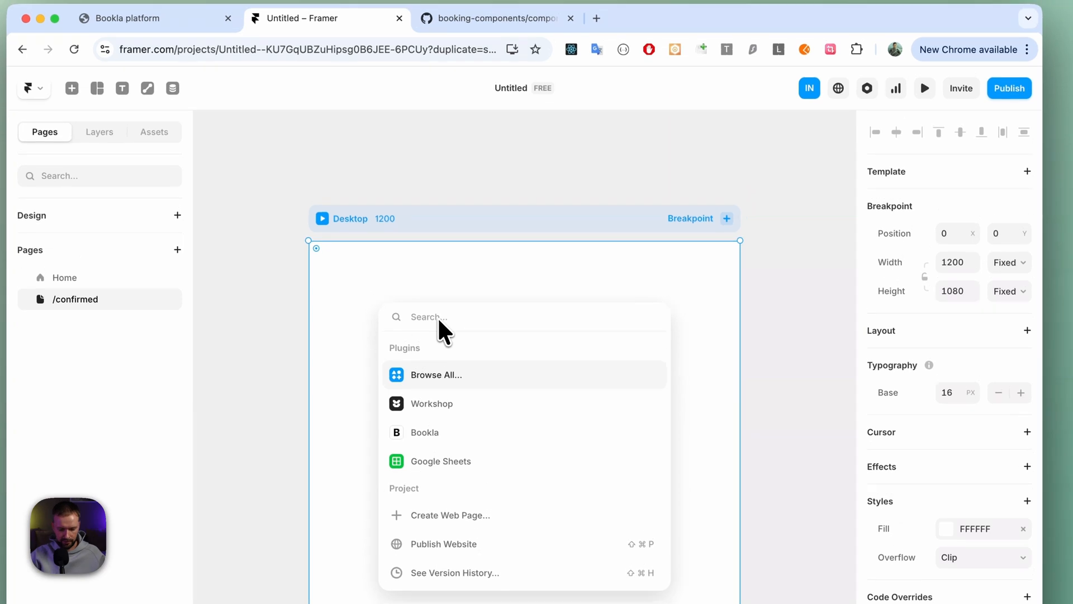
type("lott")
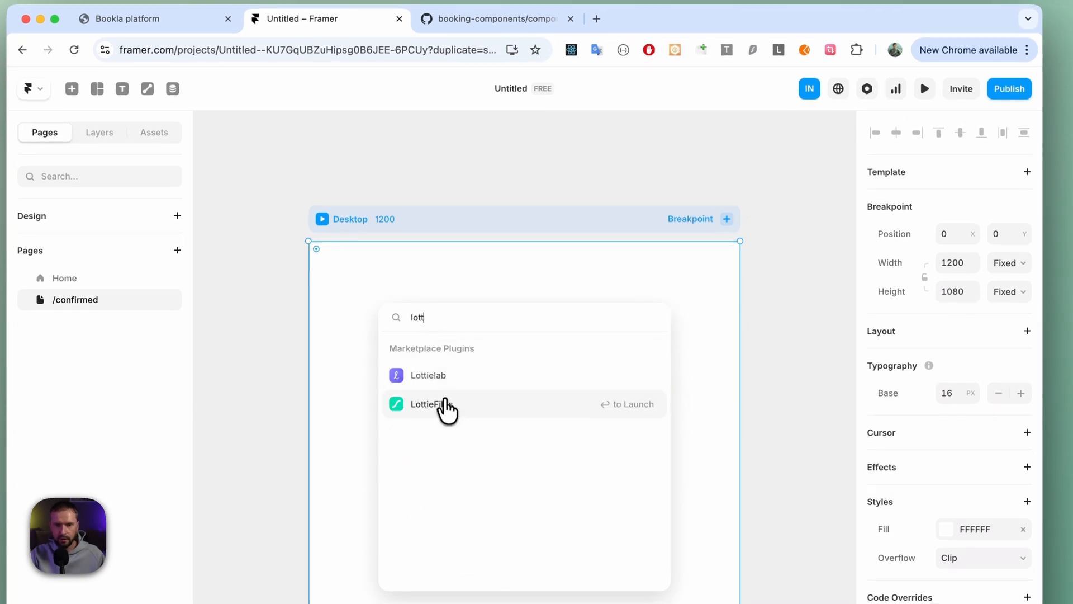
left_click(444, 407)
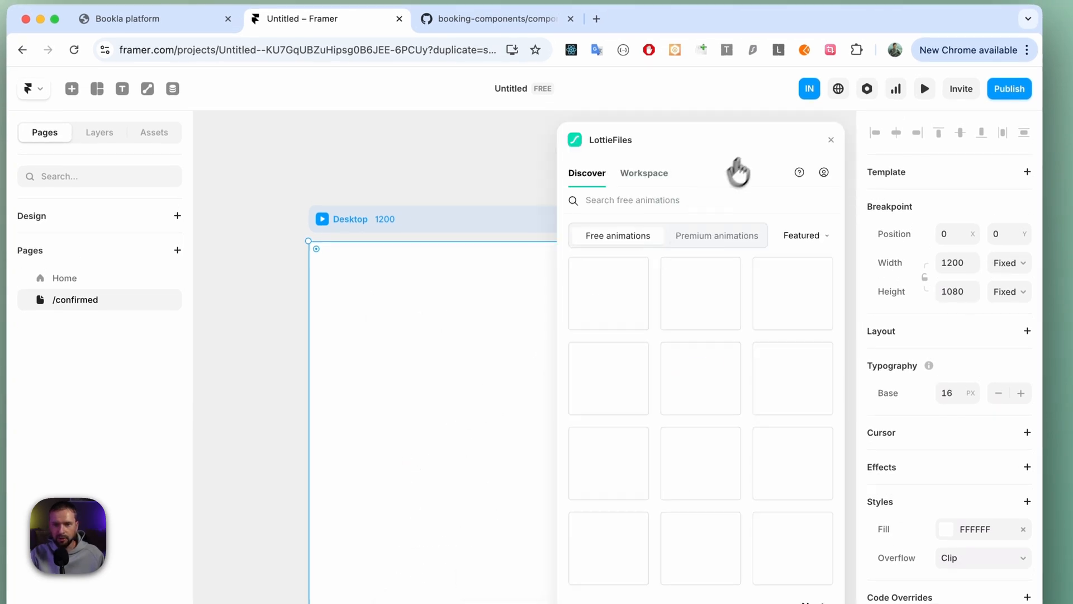
- Search the free LottieFiles animations for "thank you", insert the hand-lettered Thank You animation, and close the plugin
left_click(626, 201)
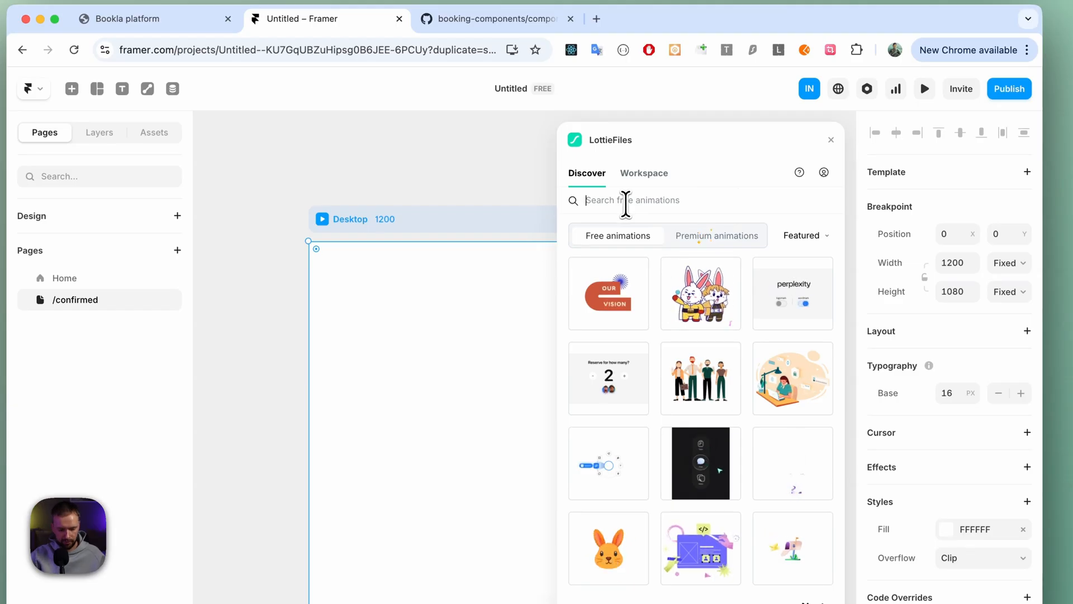
type("thank you")
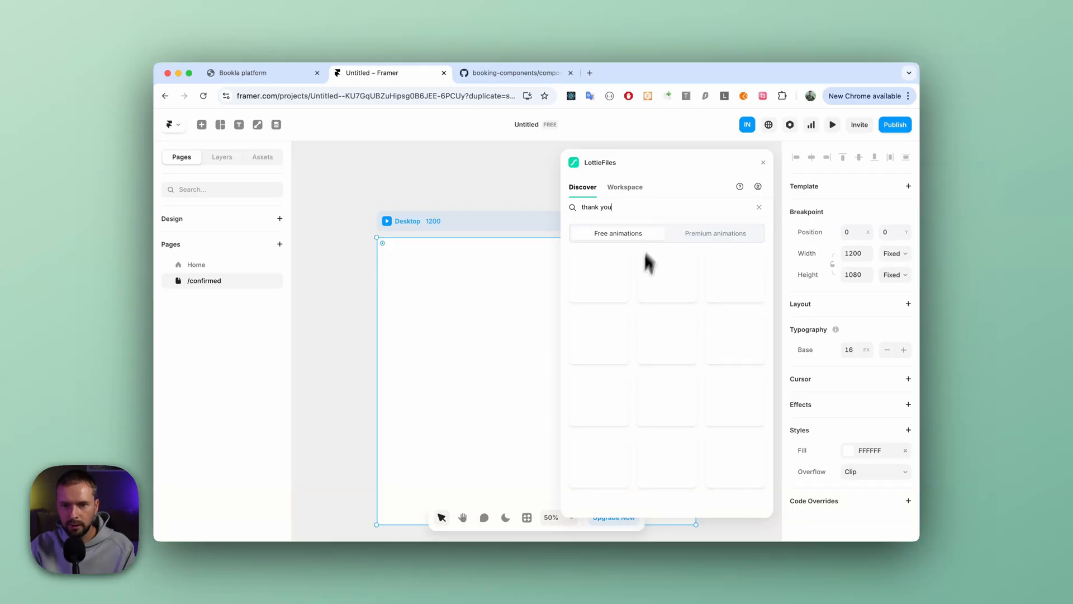
left_click(603, 288)
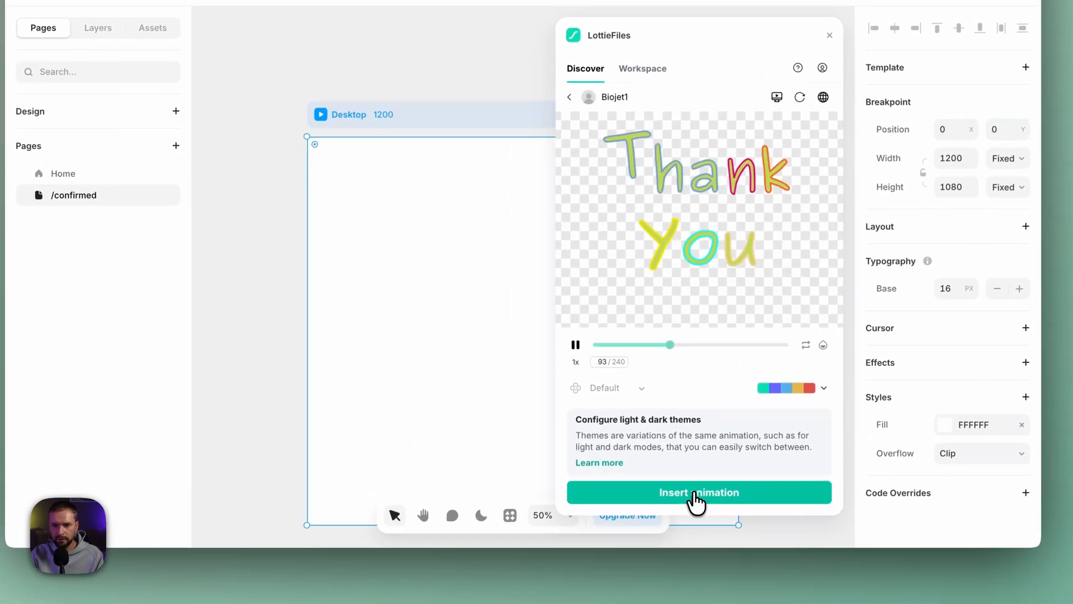
left_click(685, 518)
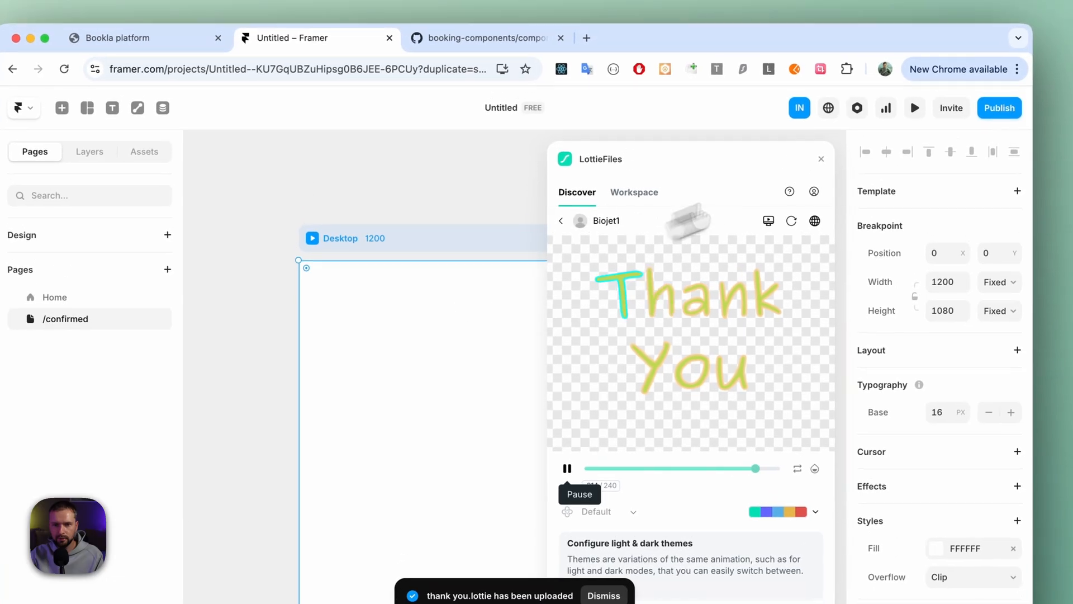
left_click(816, 160)
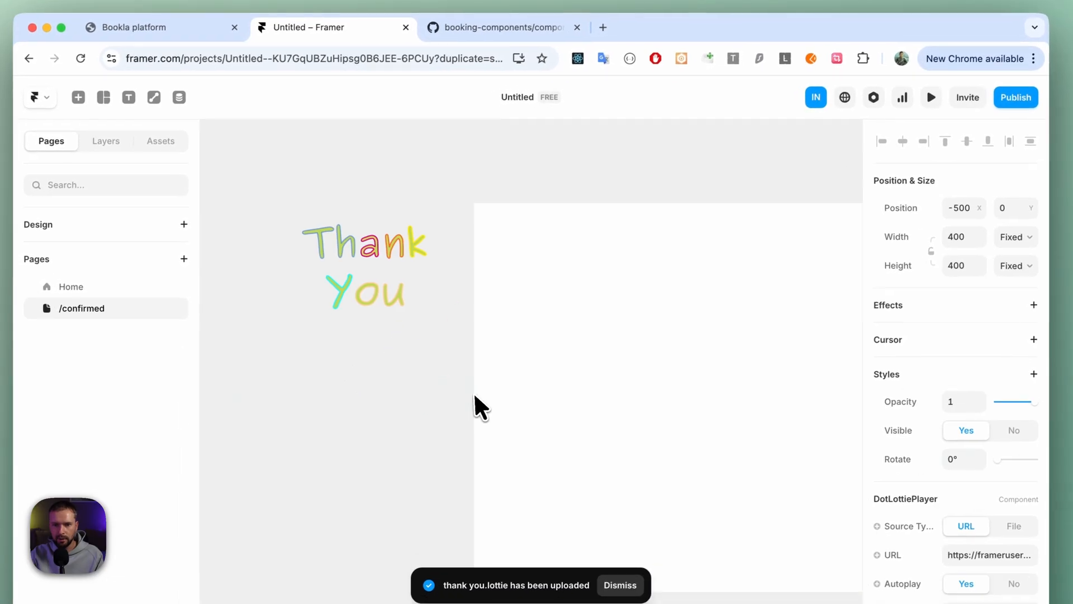
- Move the Thank You animation into the /confirmed page's Desktop frame and center it there
left_click_drag(383, 272, 735, 383)
scroll(736, 384, "right", 5)
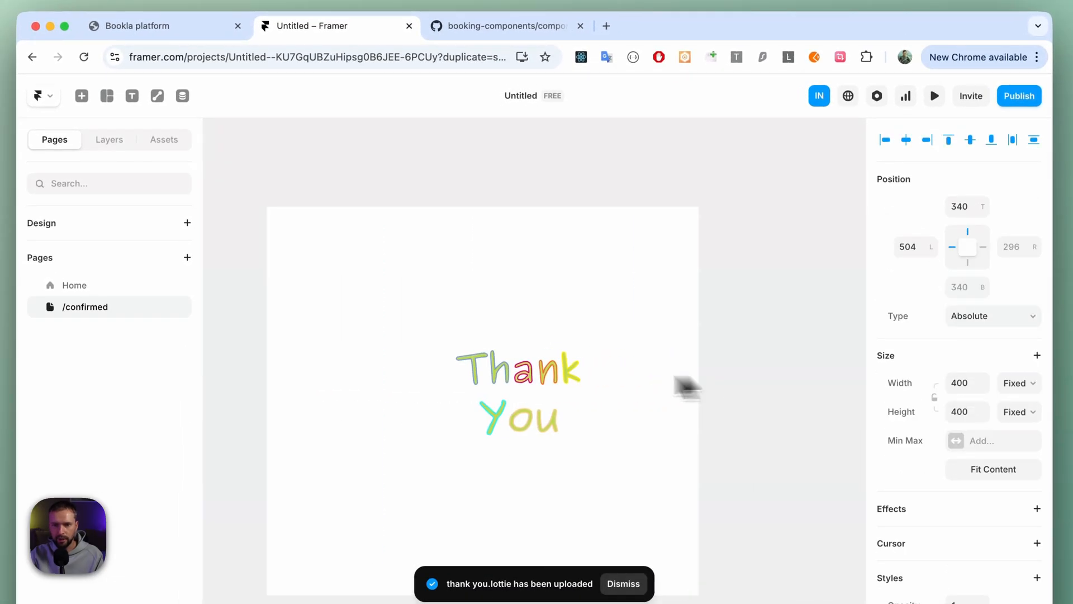
left_click_drag(512, 385, 475, 379)
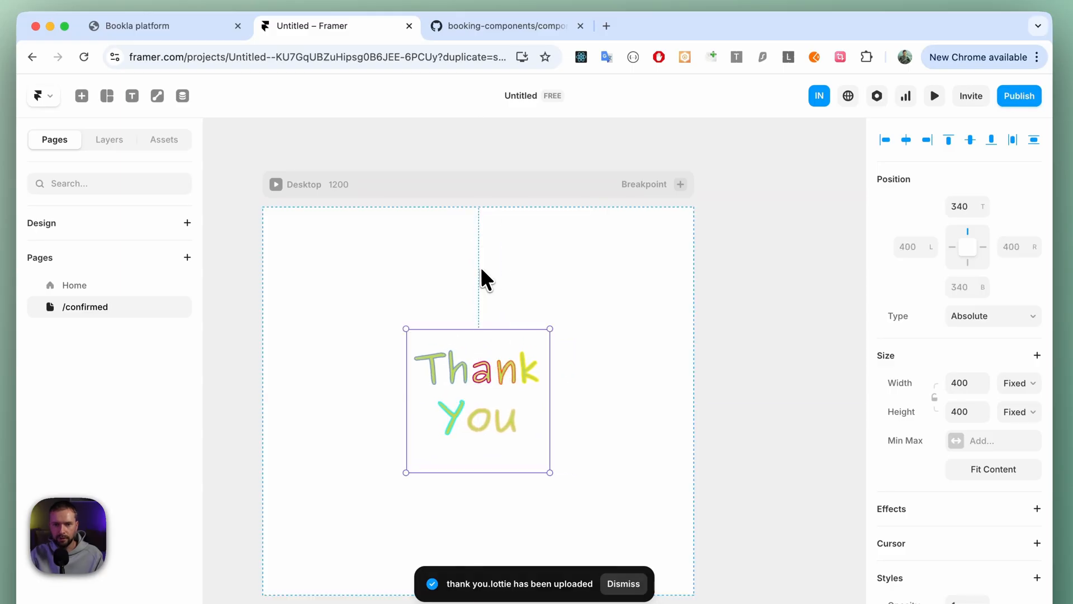
- On the Home page, set the Confirmed route of the Tablet breakpoint's VillaBookingComponent to the /confirmed page
left_click(70, 287)
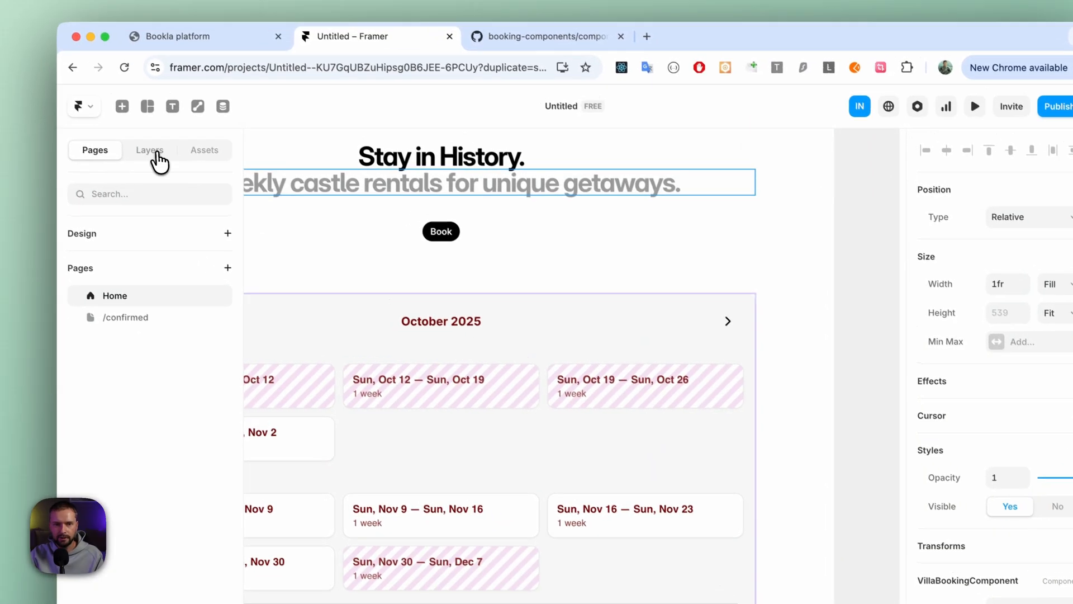
left_click(159, 162)
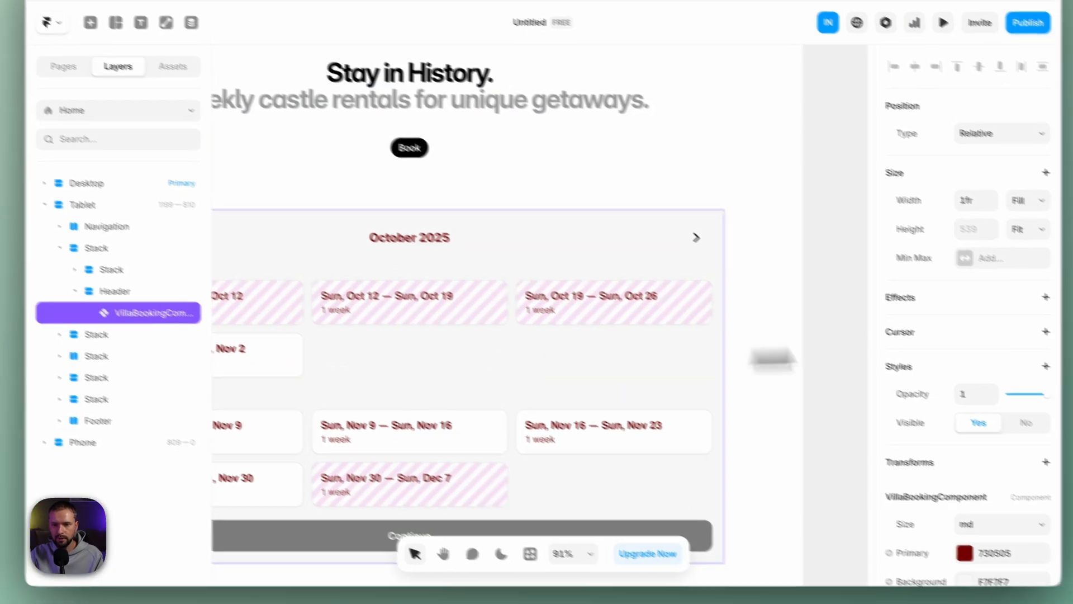
scroll(1031, 427, "down", 7)
scroll(954, 317, "down", 8)
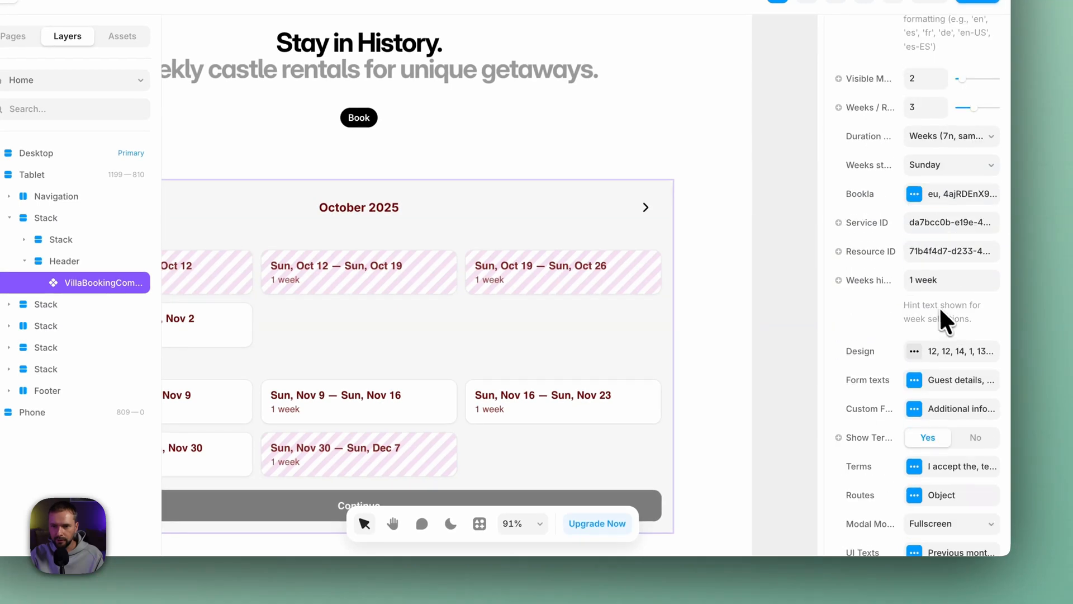
left_click(916, 385)
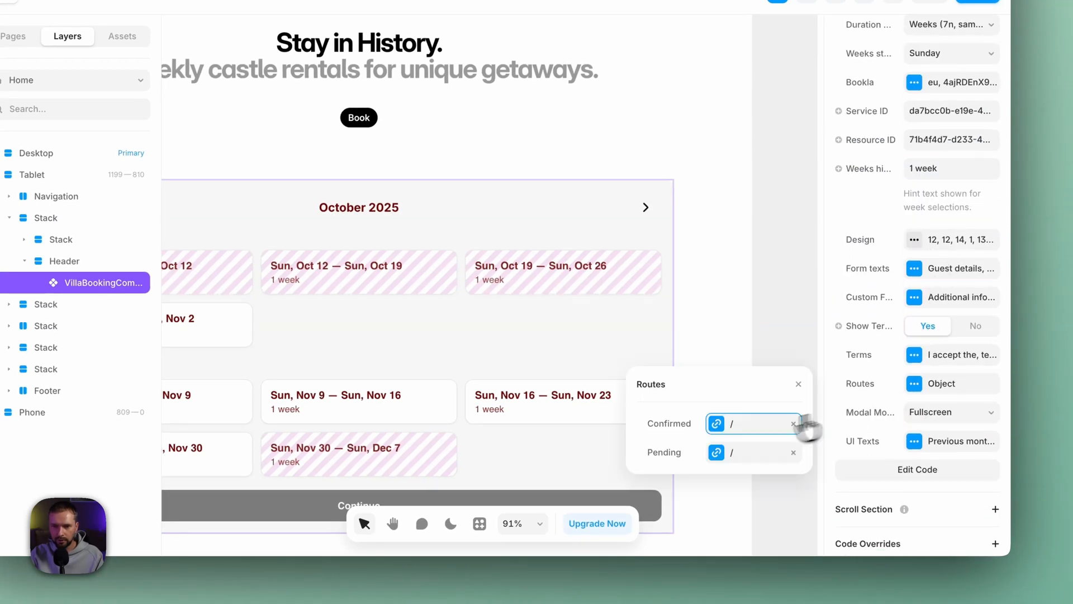
left_click(749, 426)
left_click(727, 424)
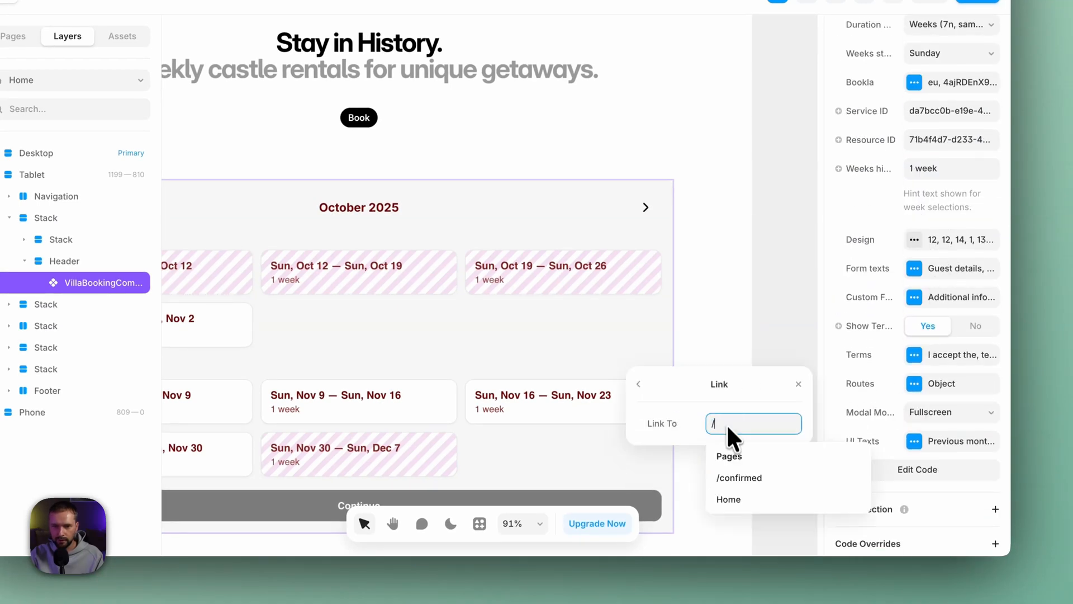
left_click(741, 479)
left_click(639, 384)
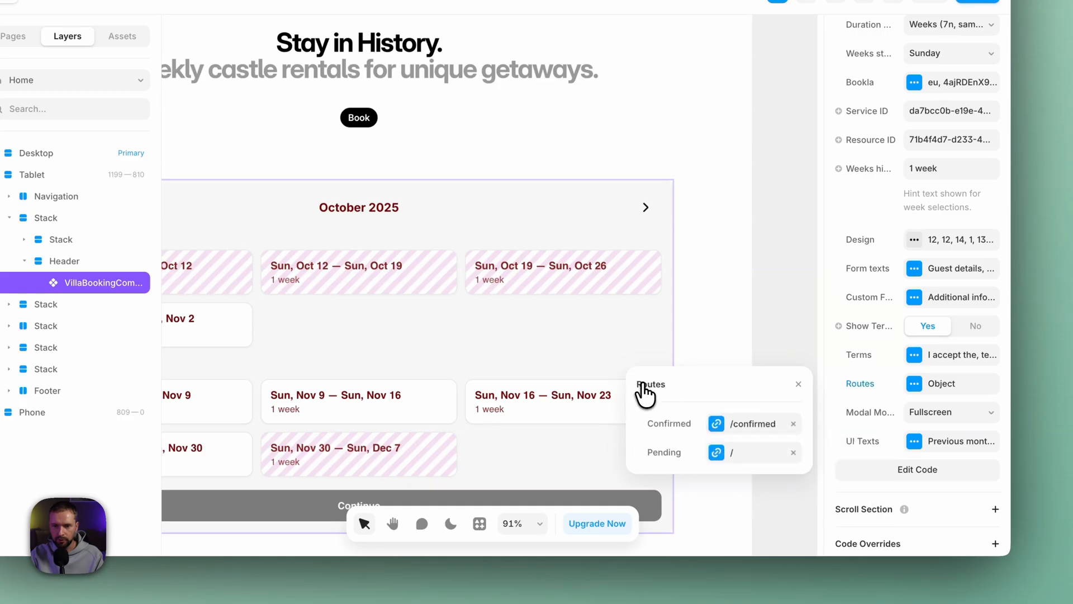
left_click(797, 385)
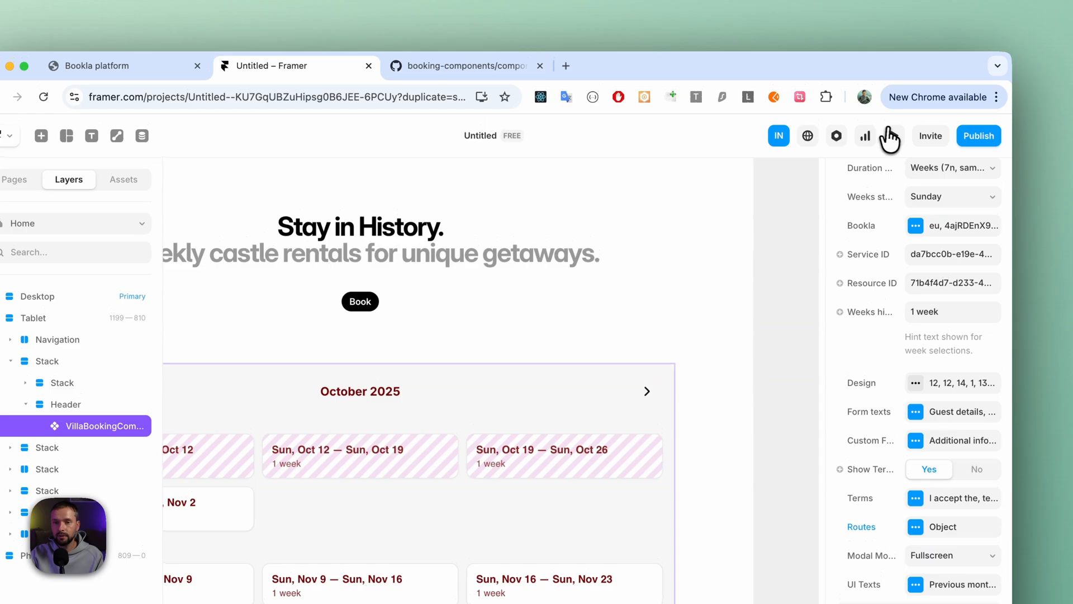
- Preview the Home page, select the week Oct 26 to Nov 2 in the booking calendar, and continue to the guest form
left_click(893, 136)
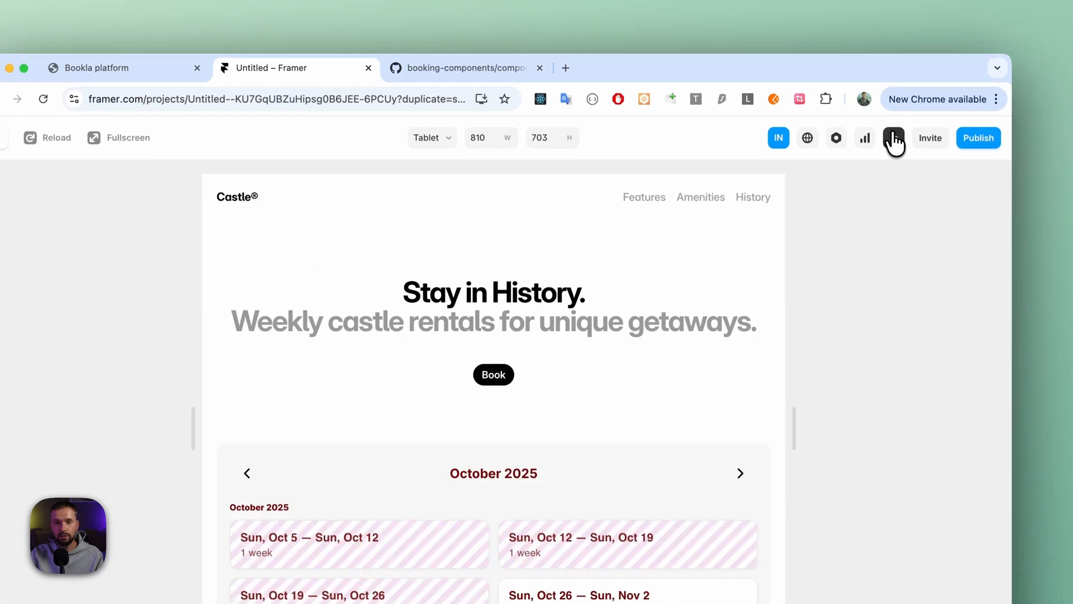
scroll(597, 329, "down", 5)
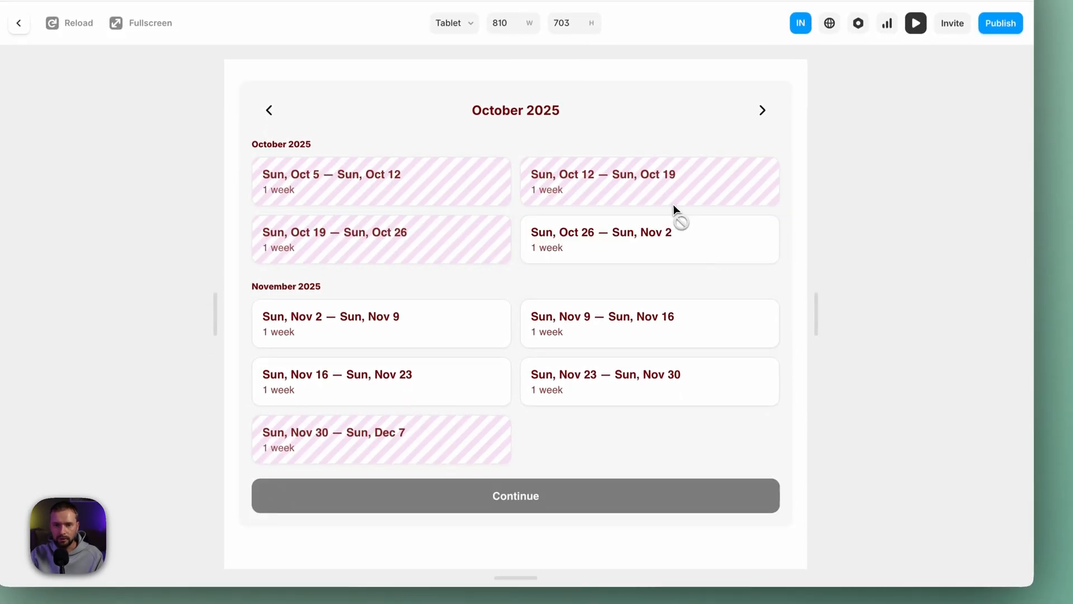
left_click(659, 232)
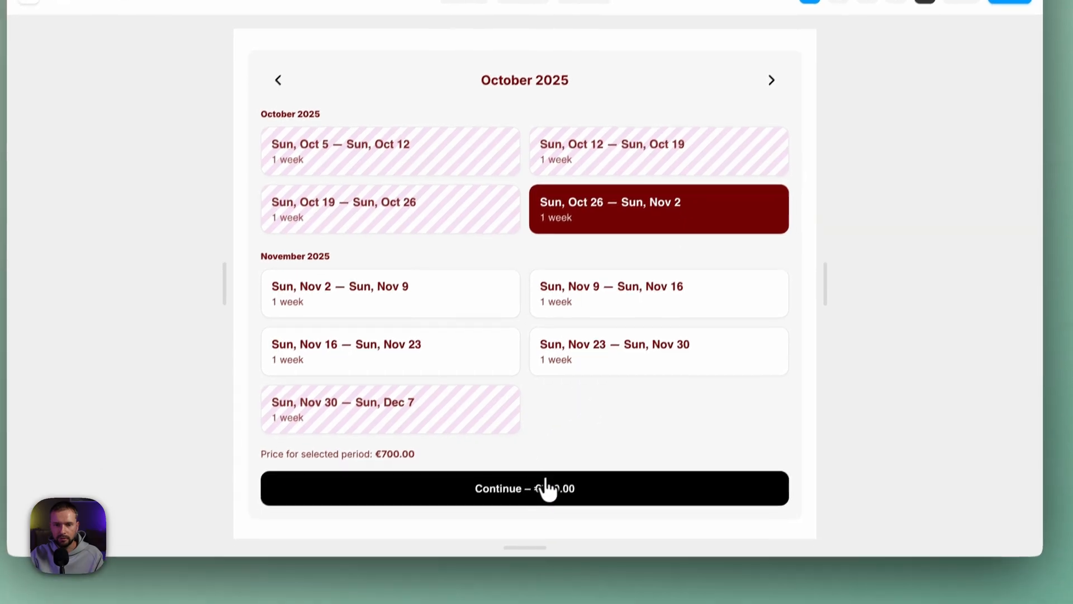
left_click(554, 478)
- Autofill the guest's first name, last name and email, accept the terms and conditions, and submit the booking
left_click(416, 295)
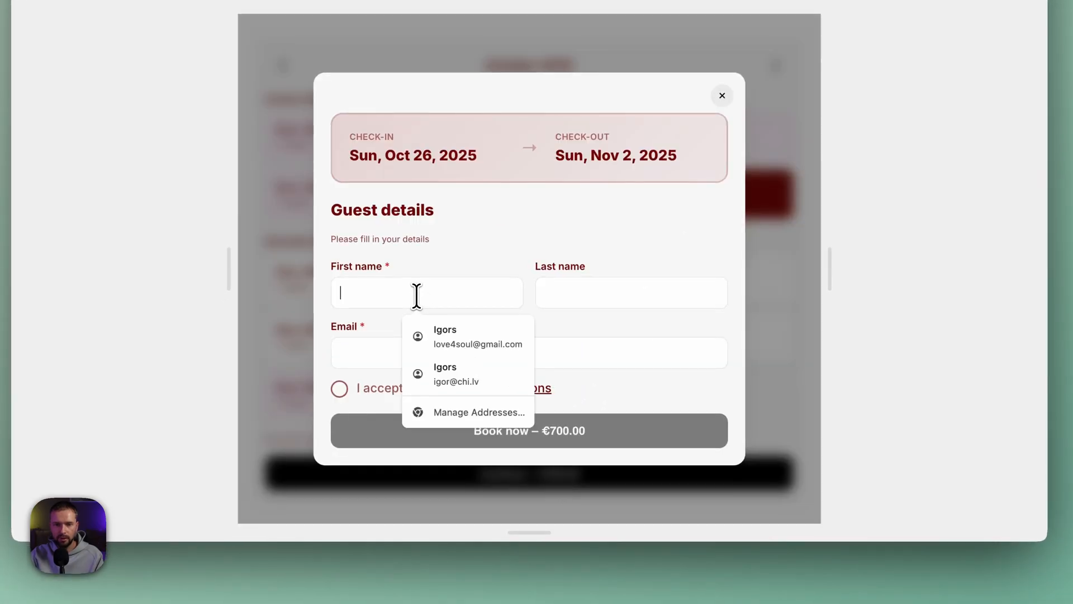
left_click(447, 343)
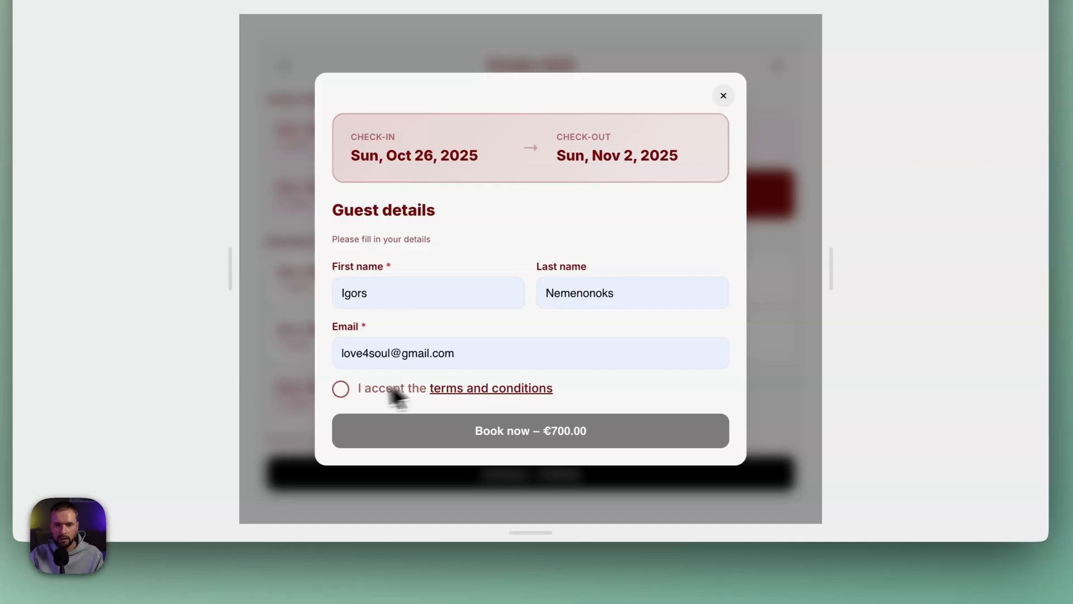
left_click(341, 390)
left_click(533, 442)
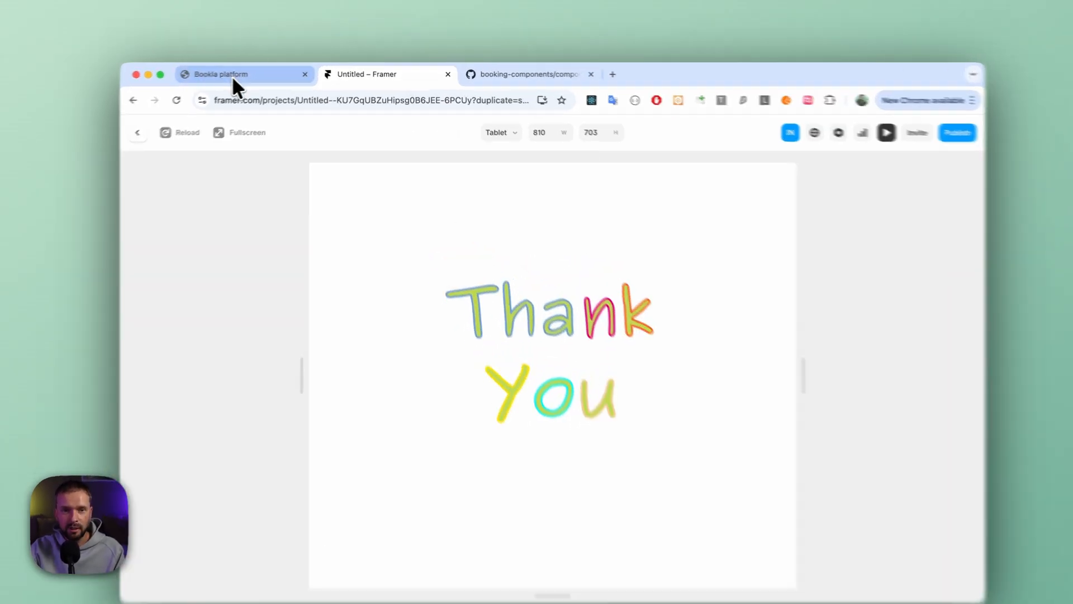
- Switch to the Bookla platform and look for the new booking in the Bookings calendar by week and by month
left_click(246, 72)
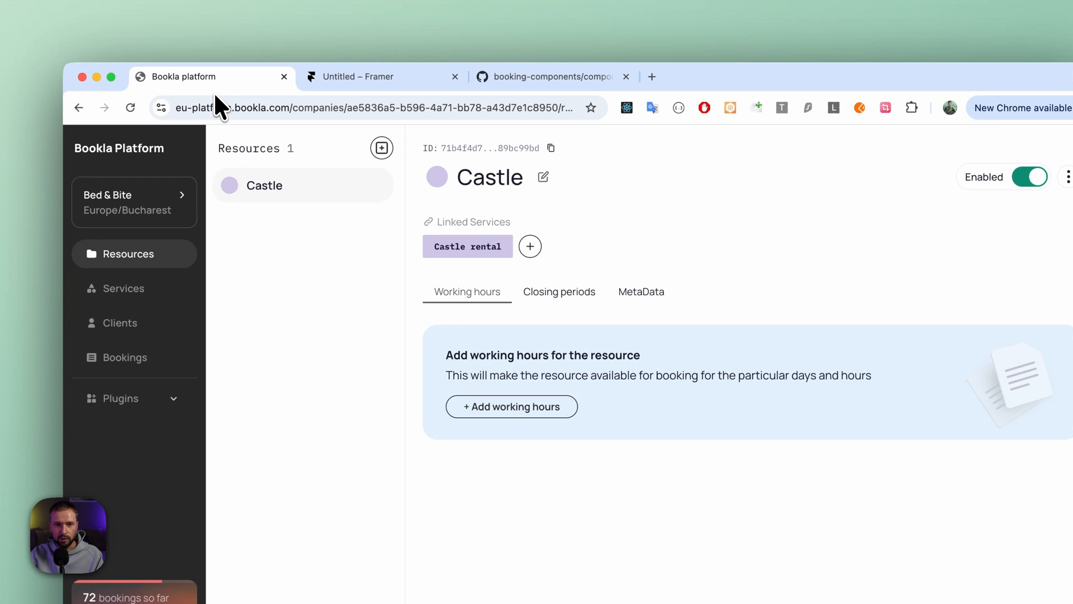
left_click(135, 362)
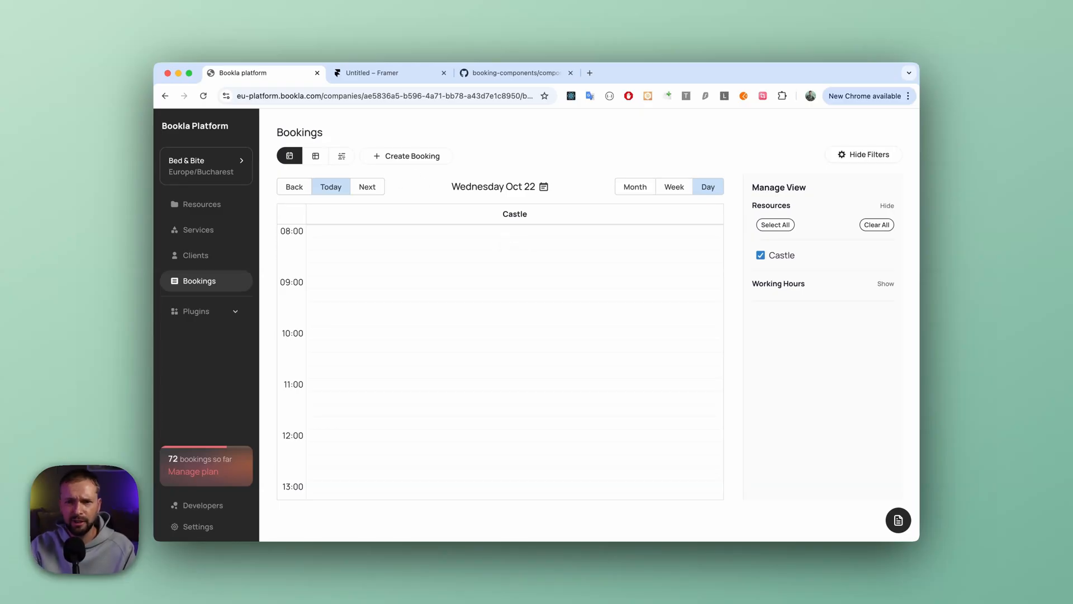
left_click(674, 186)
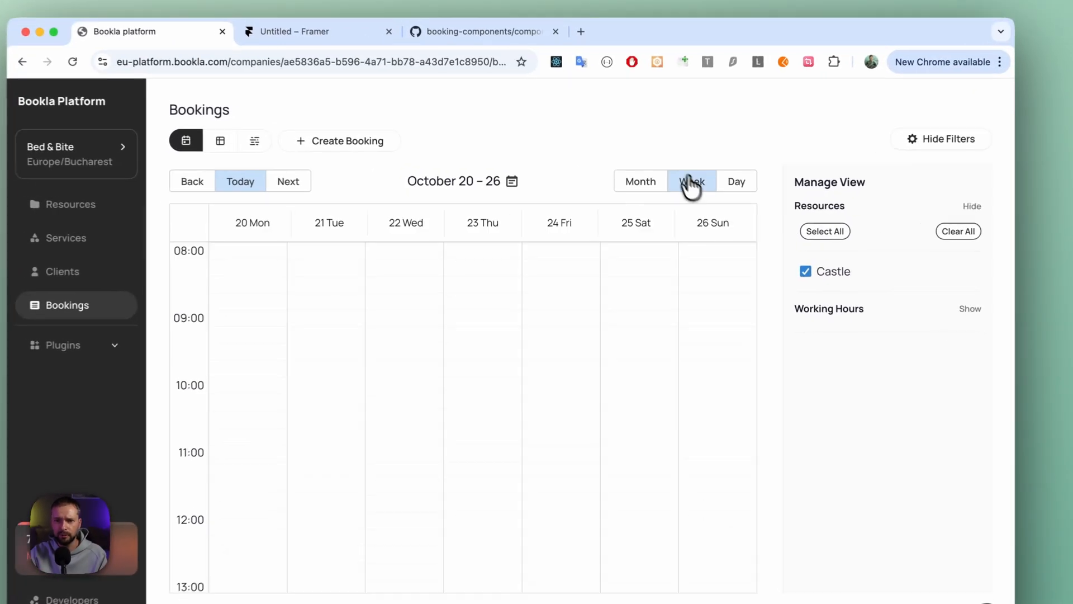
scroll(637, 319, "down", 3)
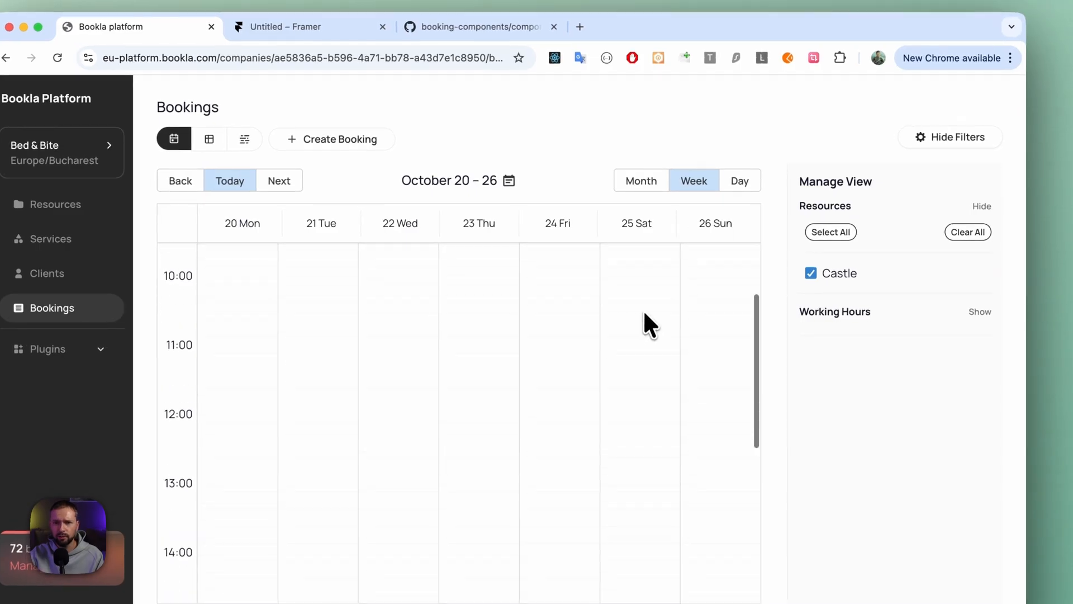
scroll(665, 280, "up", 2)
left_click(642, 185)
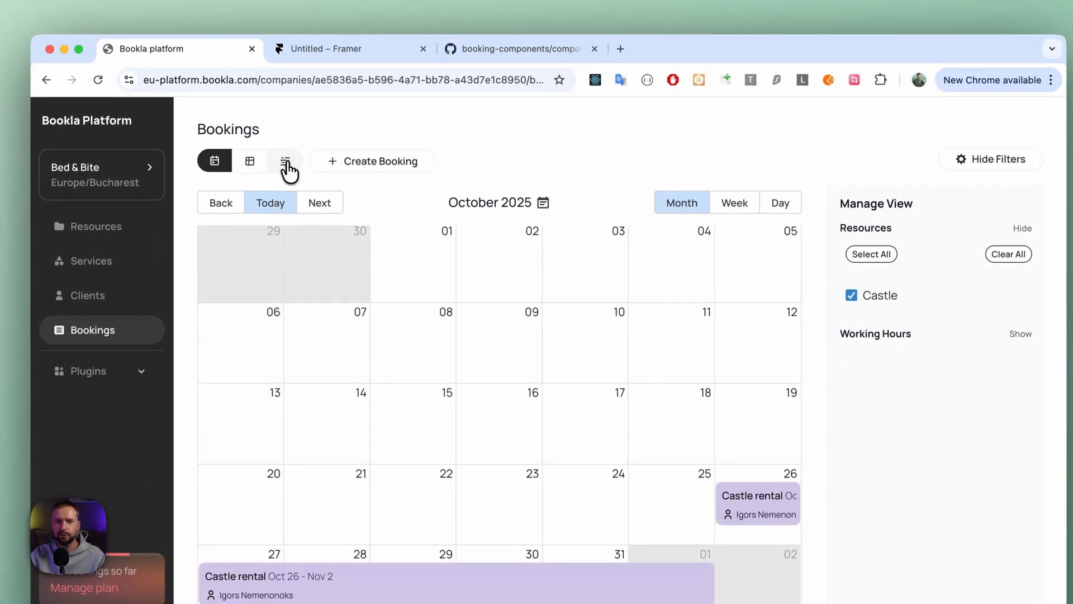
- Show the bookings as a timeline by month, and apply a custom date range ending 29/12/2025
left_click(286, 162)
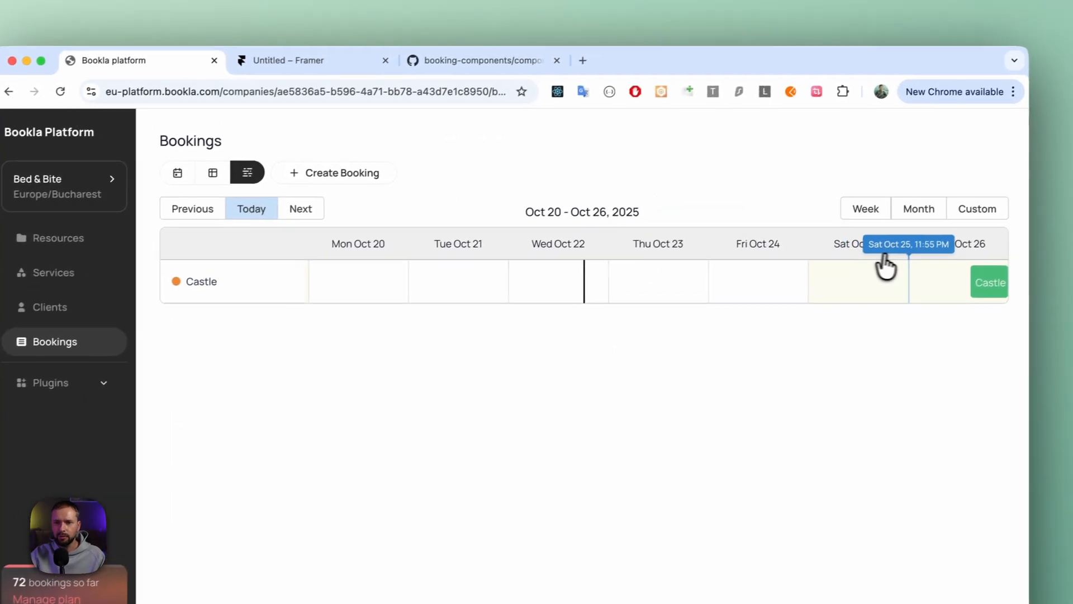
left_click(912, 212)
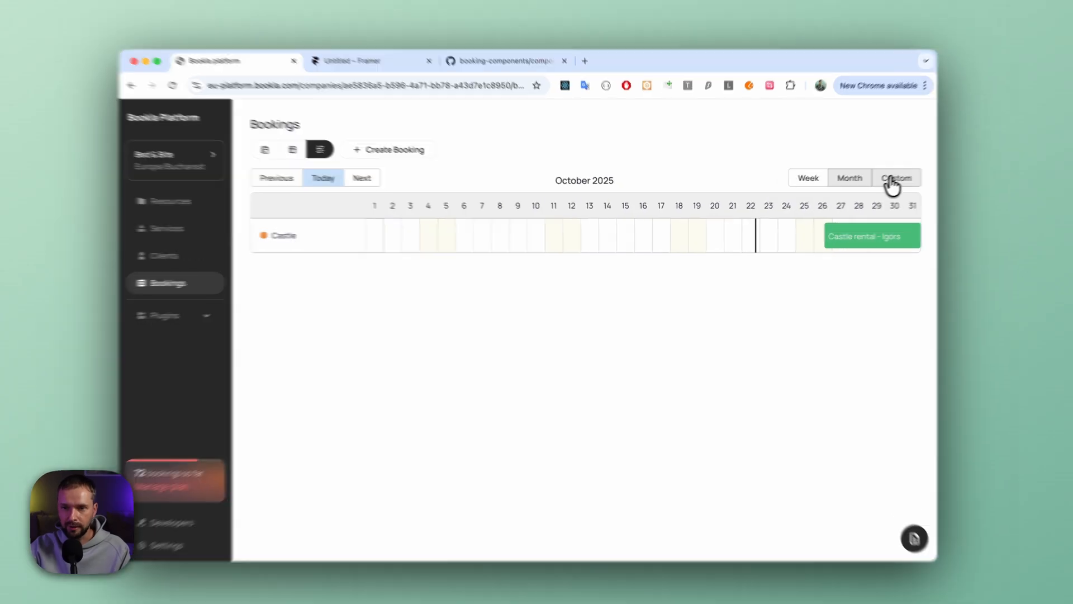
left_click(888, 183)
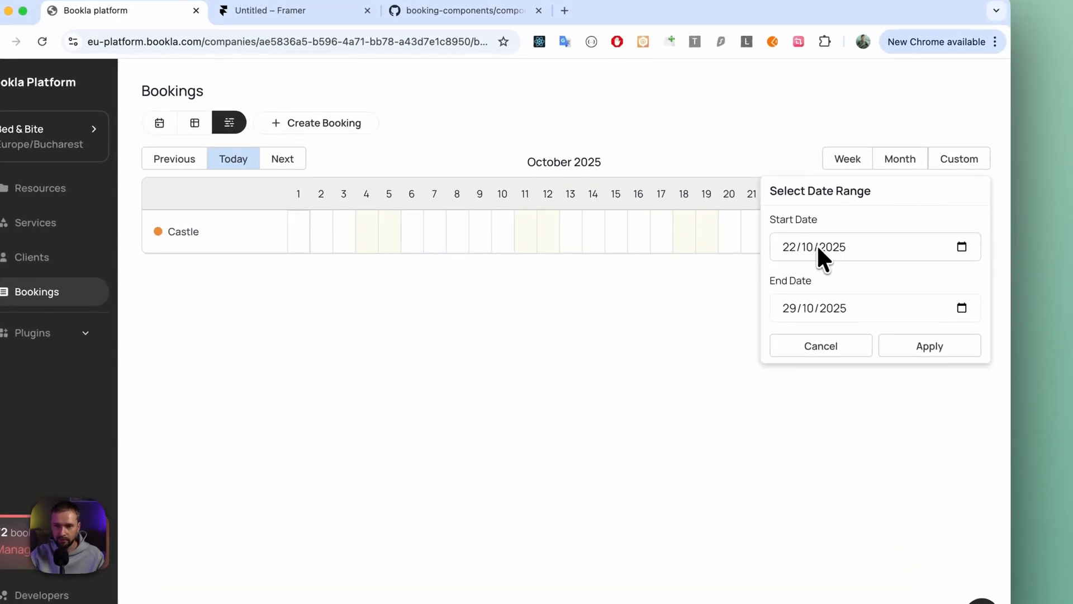
left_click(962, 307)
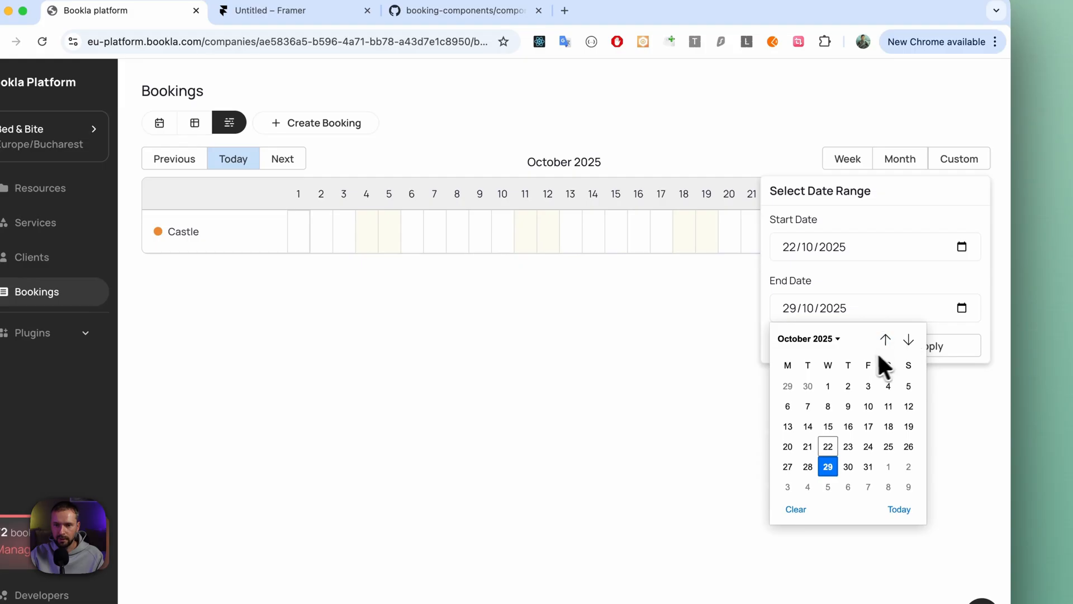
left_click(907, 341)
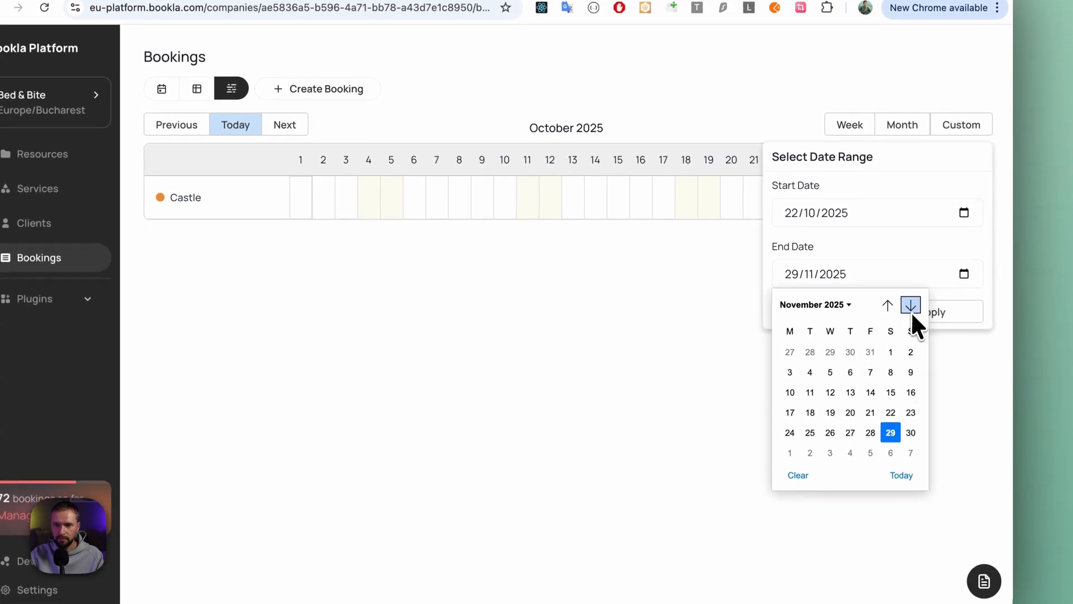
left_click(909, 339)
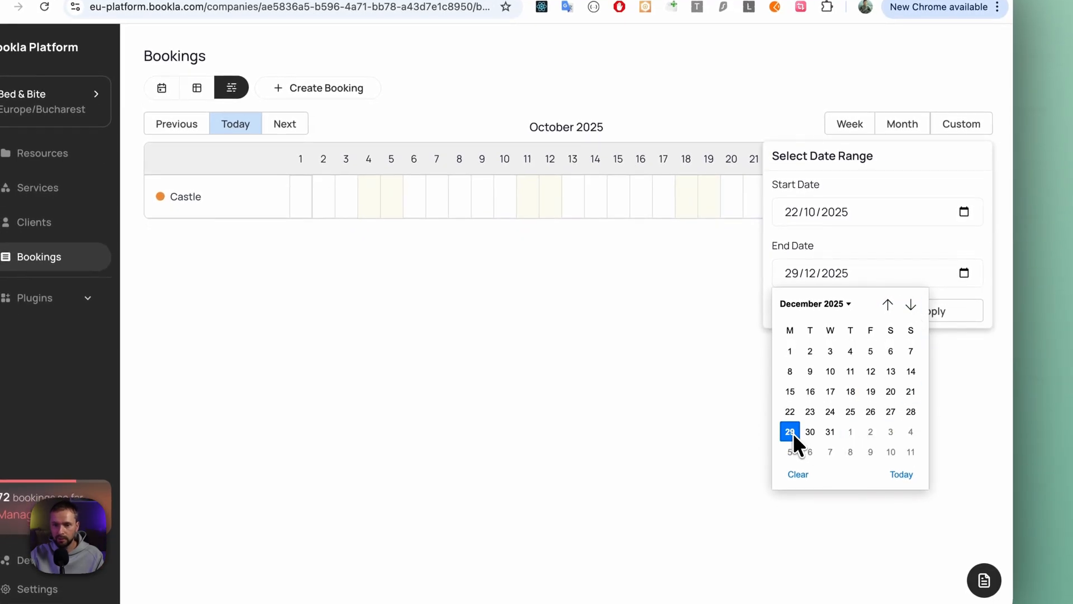
left_click(793, 433)
left_click(921, 319)
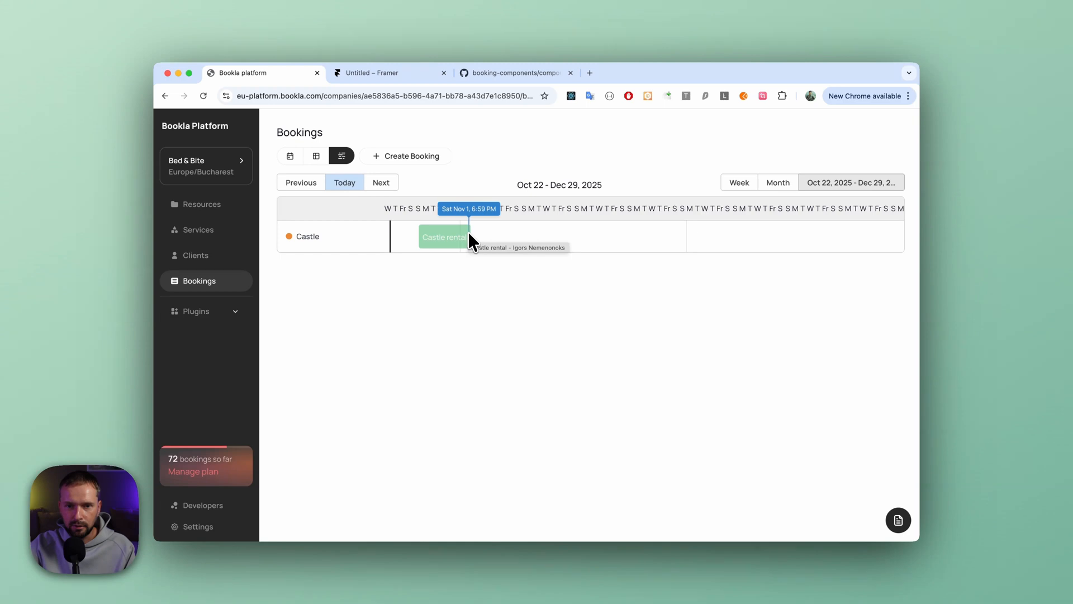
- Shorten the timeline's custom date range by setting its end date to 29/11/2025, and apply it
left_click(856, 183)
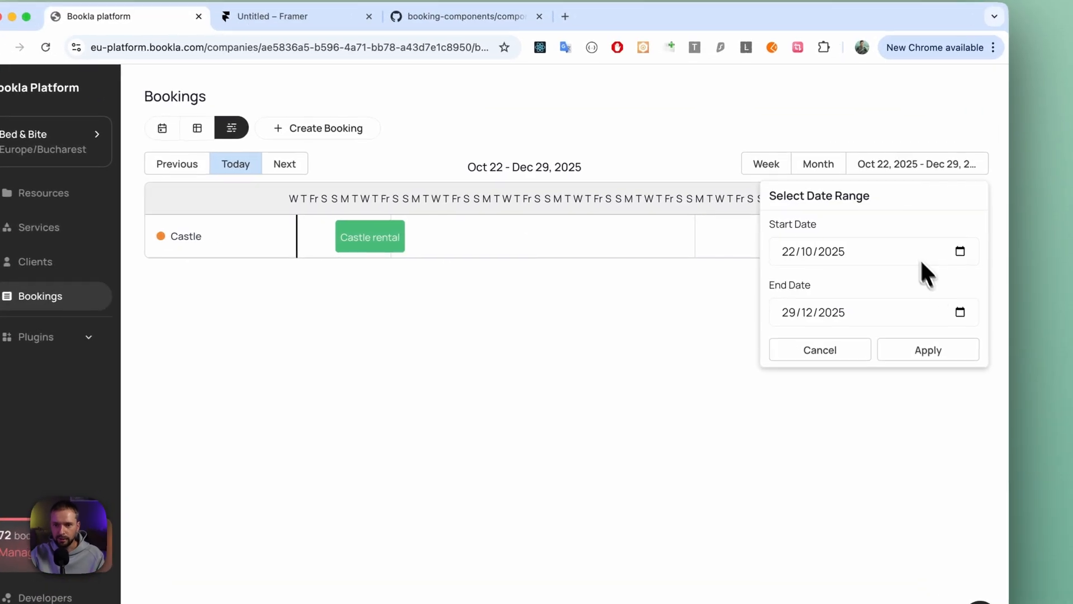
left_click(960, 311)
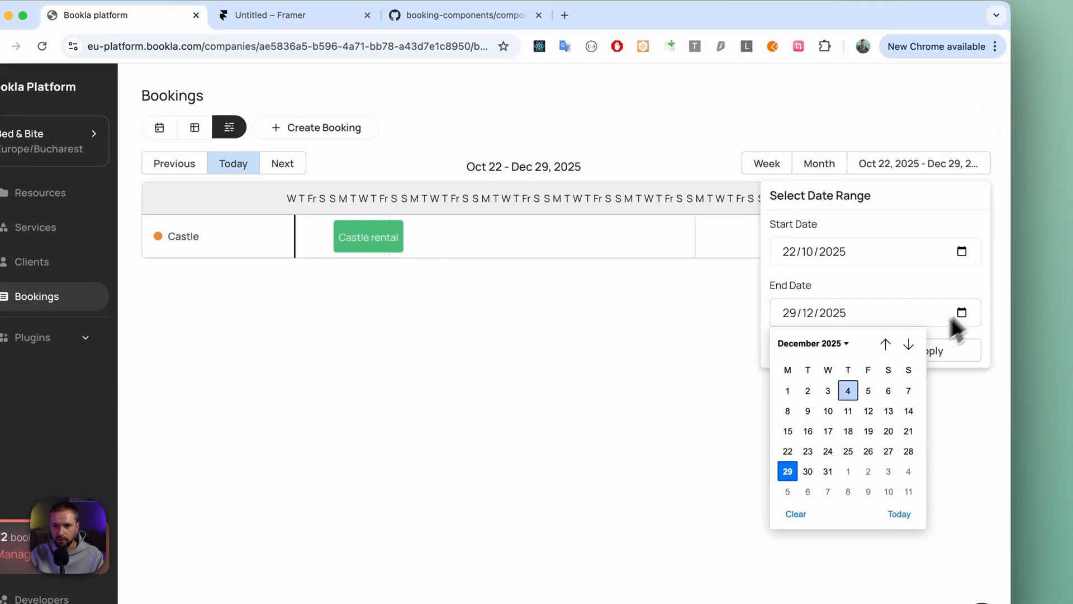
left_click(886, 344)
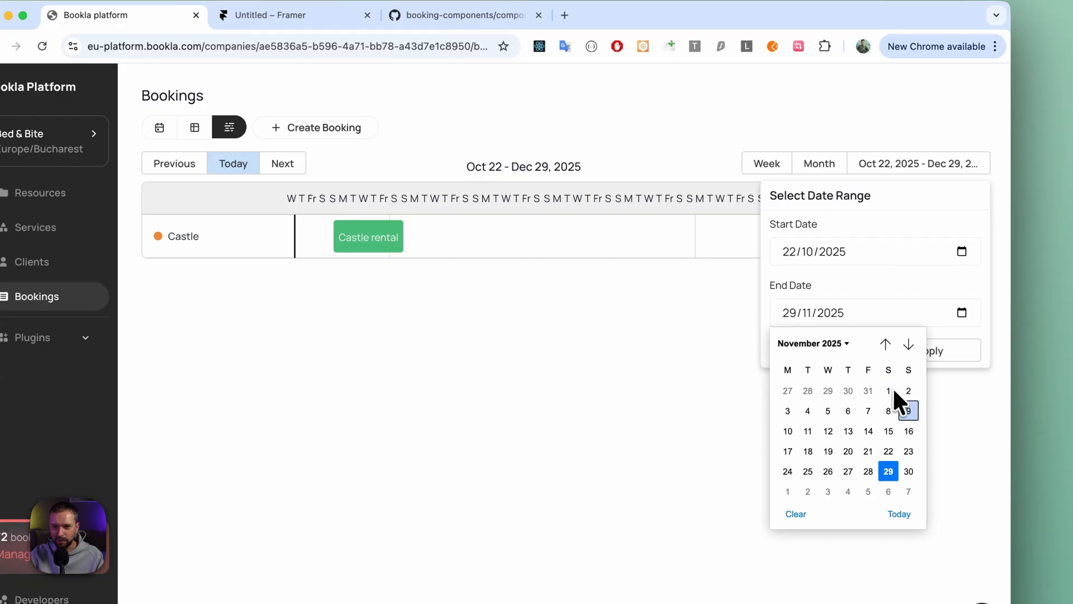
left_click(889, 440)
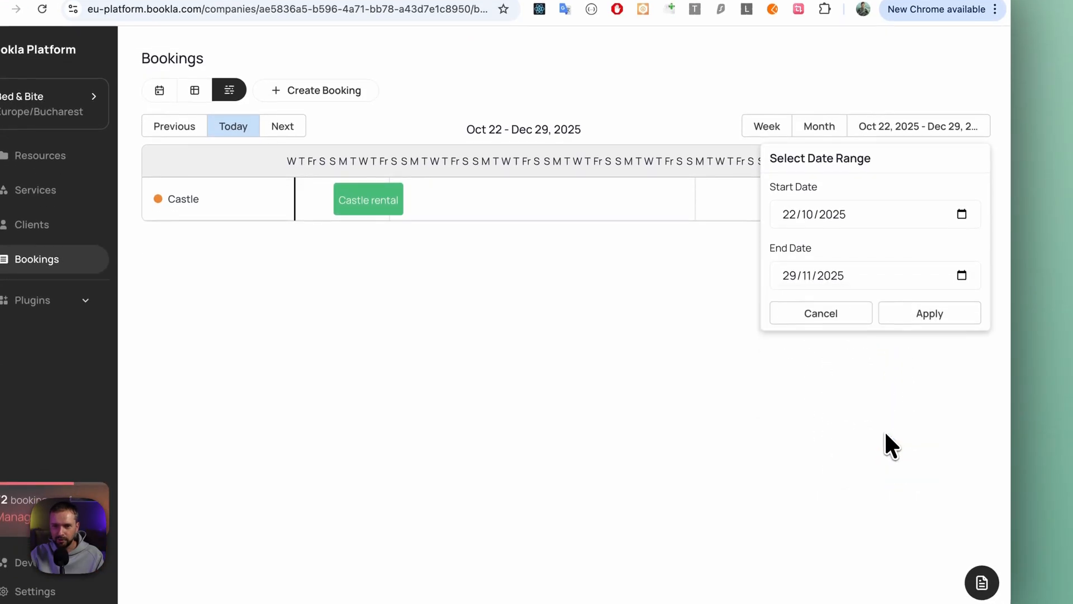
left_click(930, 319)
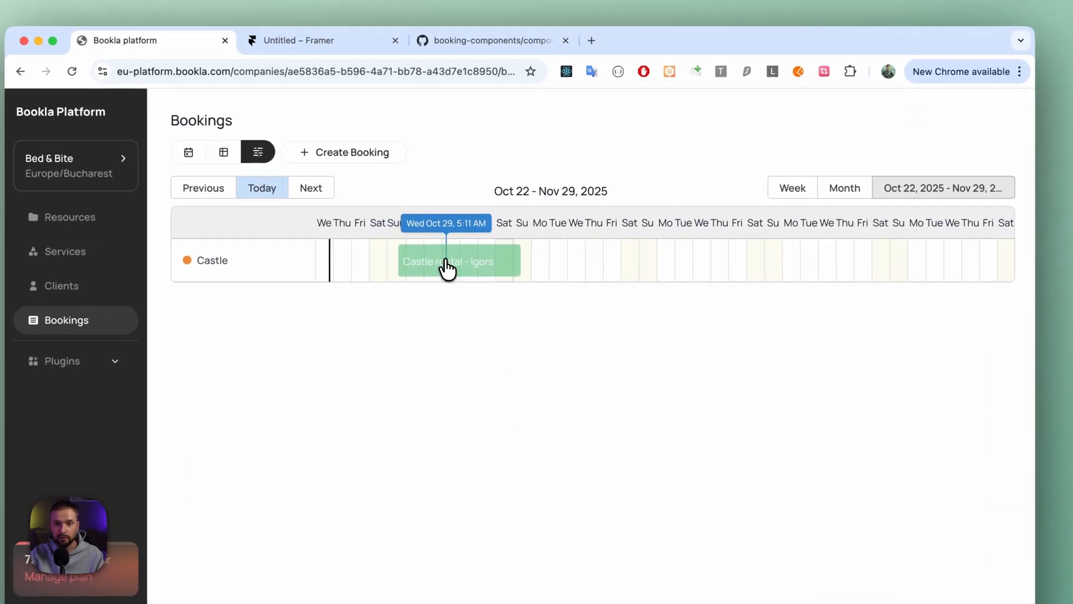
- Examine the castle rental booking's details, including its client details and available booking actions, and close the booking
left_click(475, 238)
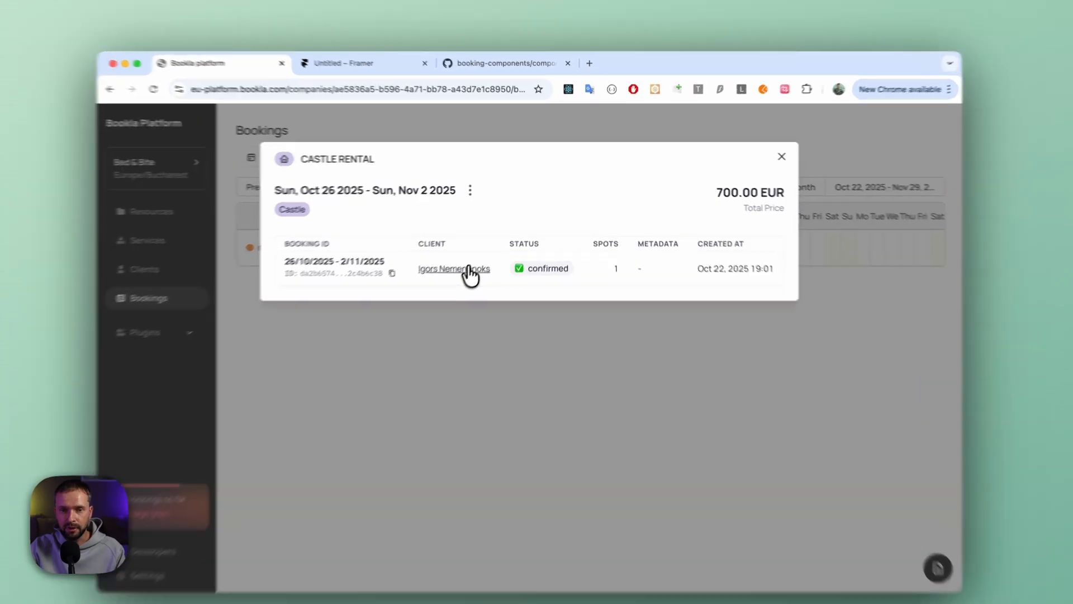
left_click(474, 254)
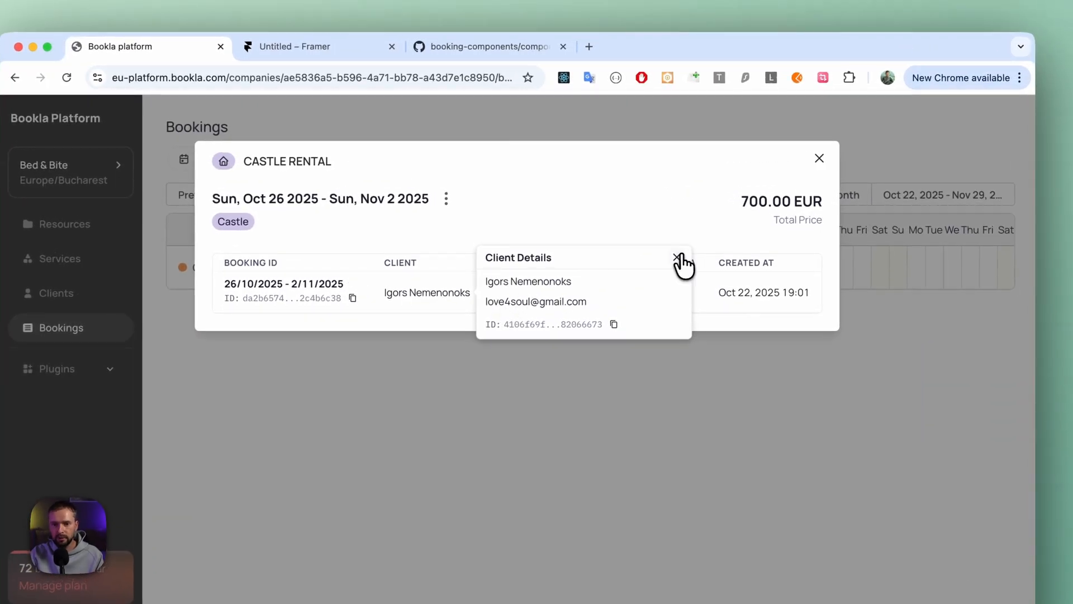
left_click(678, 258)
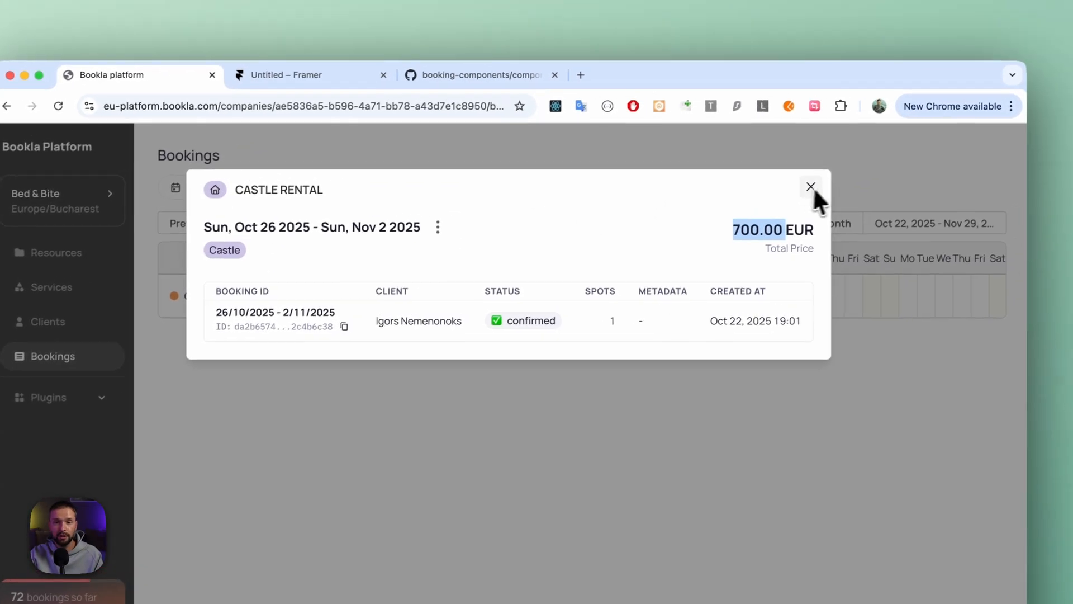
left_click(478, 215)
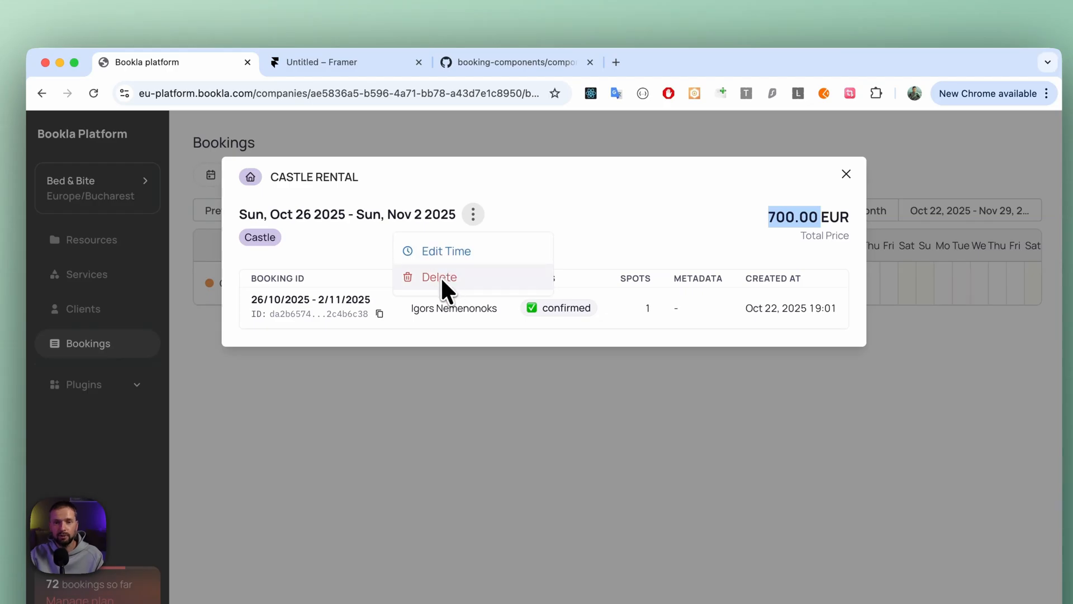
left_click(582, 229)
left_click(846, 173)
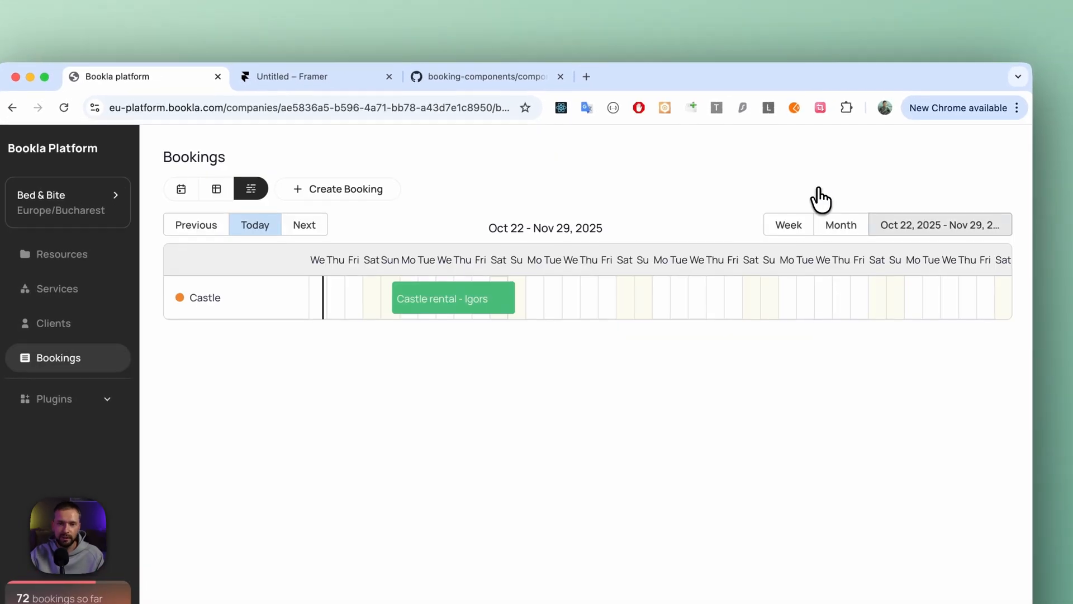